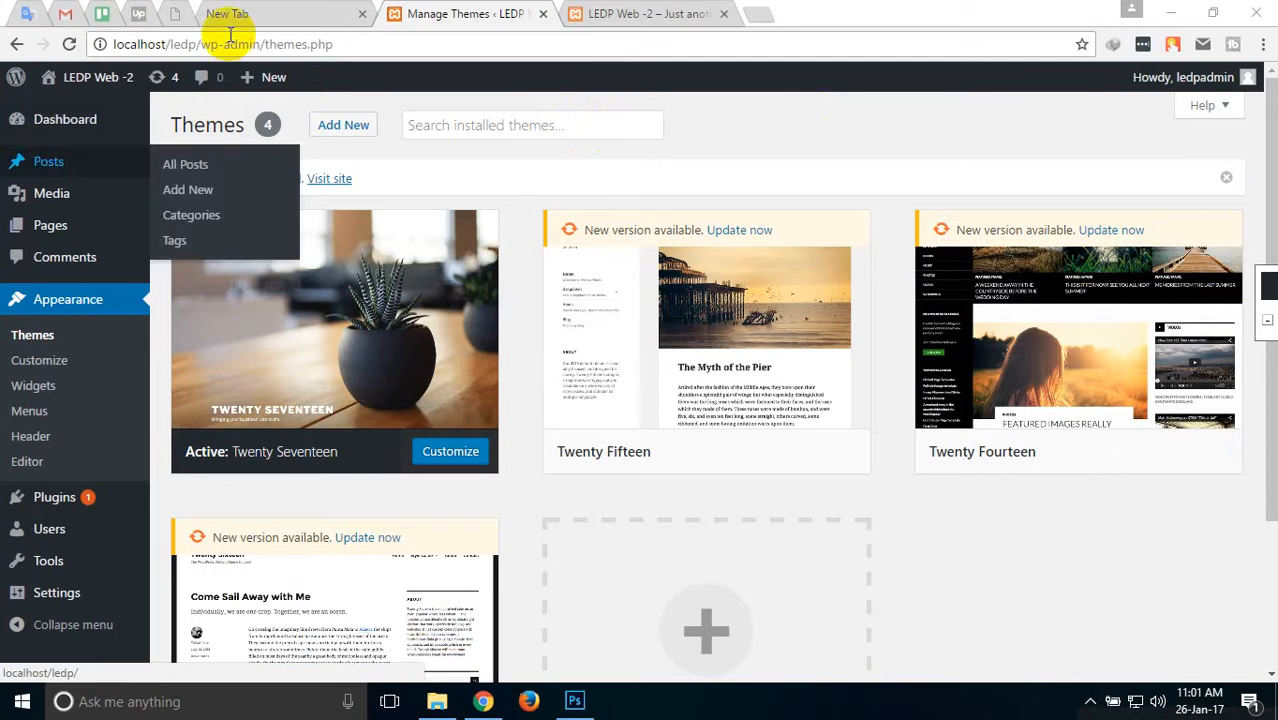
Log out of the WordPress admin account.
left_click_drag(385, 44, 8, 40)
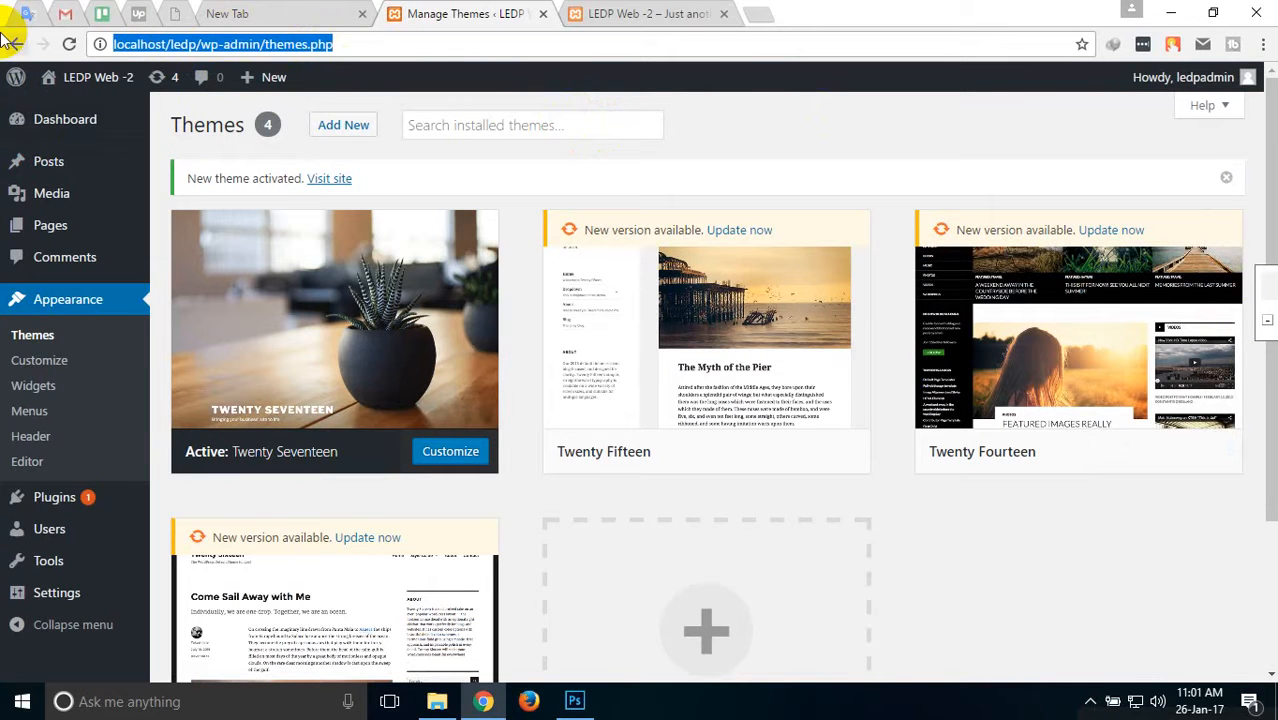
mouse_move(1246, 77)
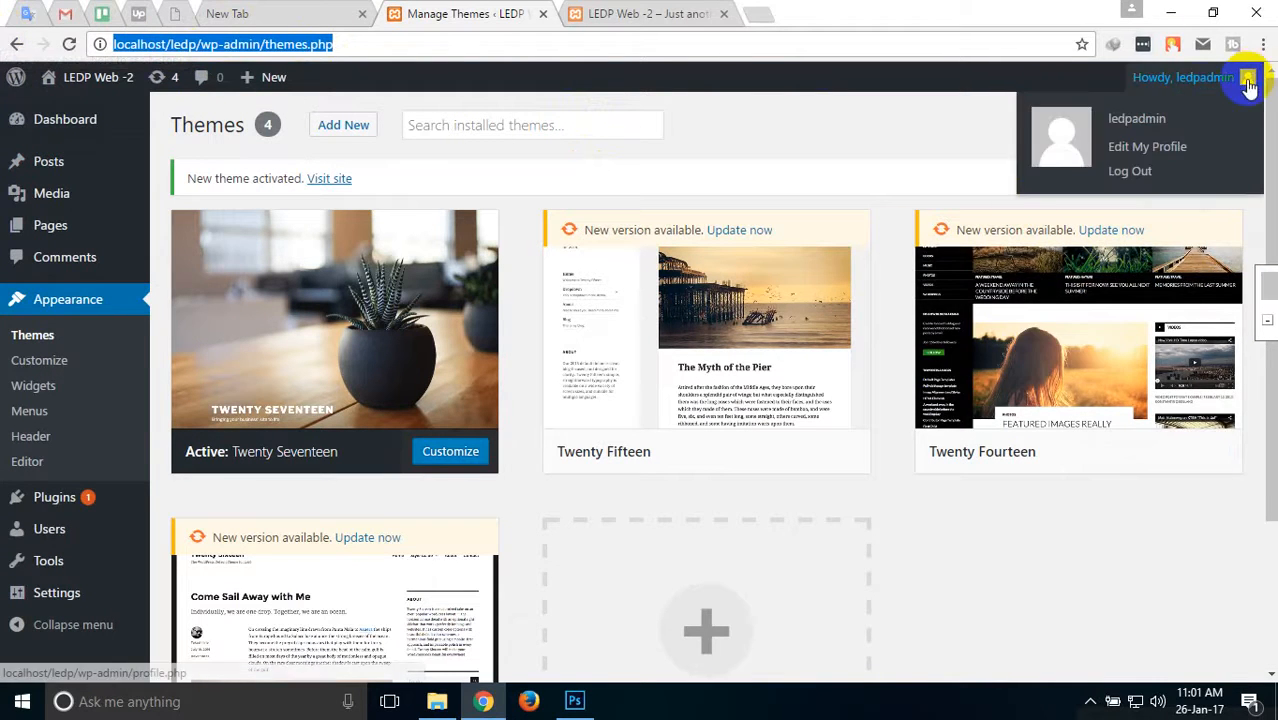
left_click(1133, 178)
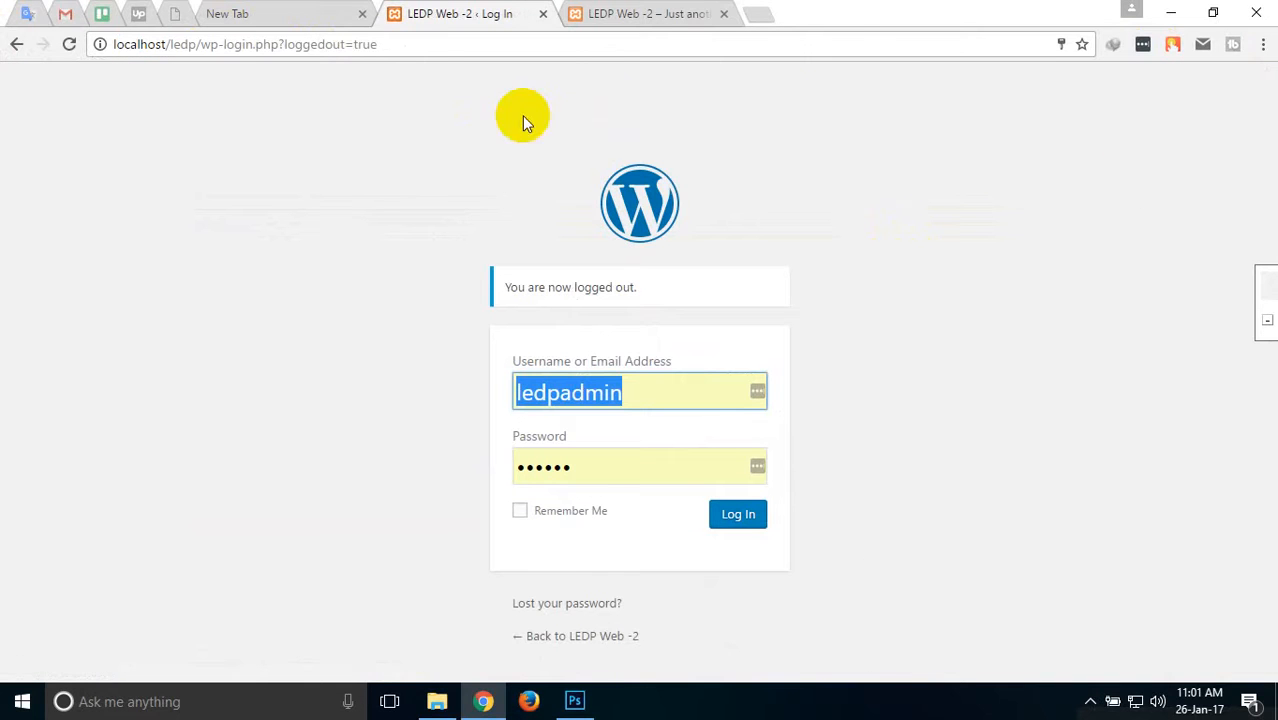
Open the site's public front page at localhost/ledp/ and look it over.
left_click_drag(201, 46, 542, 44)
key("BackSpace")
key("Return")
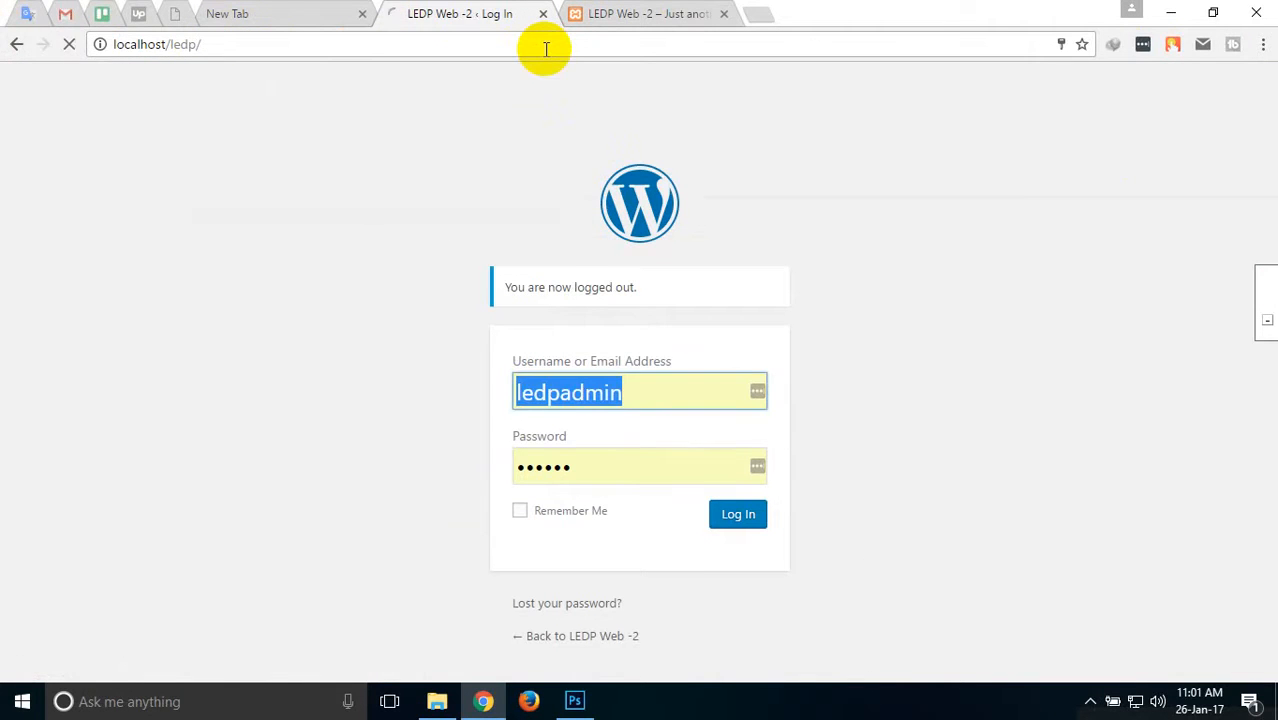
scroll(414, 267, "down", 10)
scroll(405, 266, "up", 10)
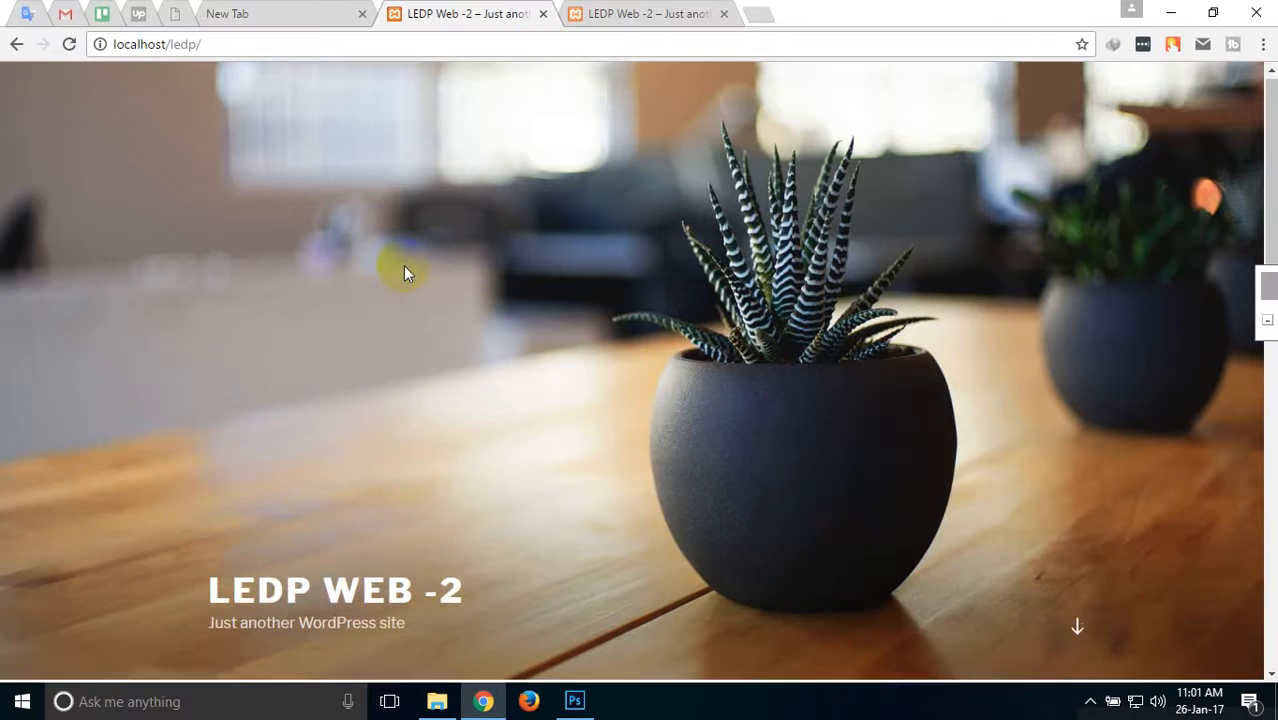
Go to the site's admin address, localhost/ledp/wp-admin/.
left_click(262, 46)
left_click(268, 47)
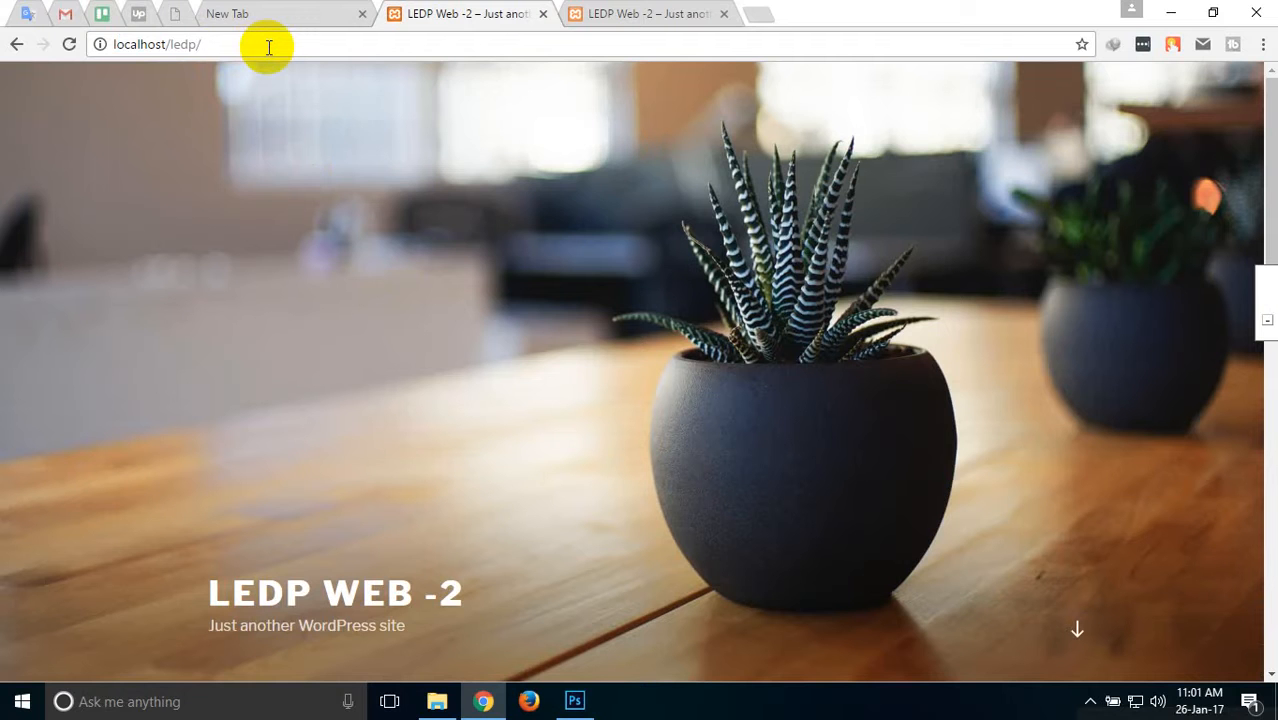
type("wp-a")
key("Right")
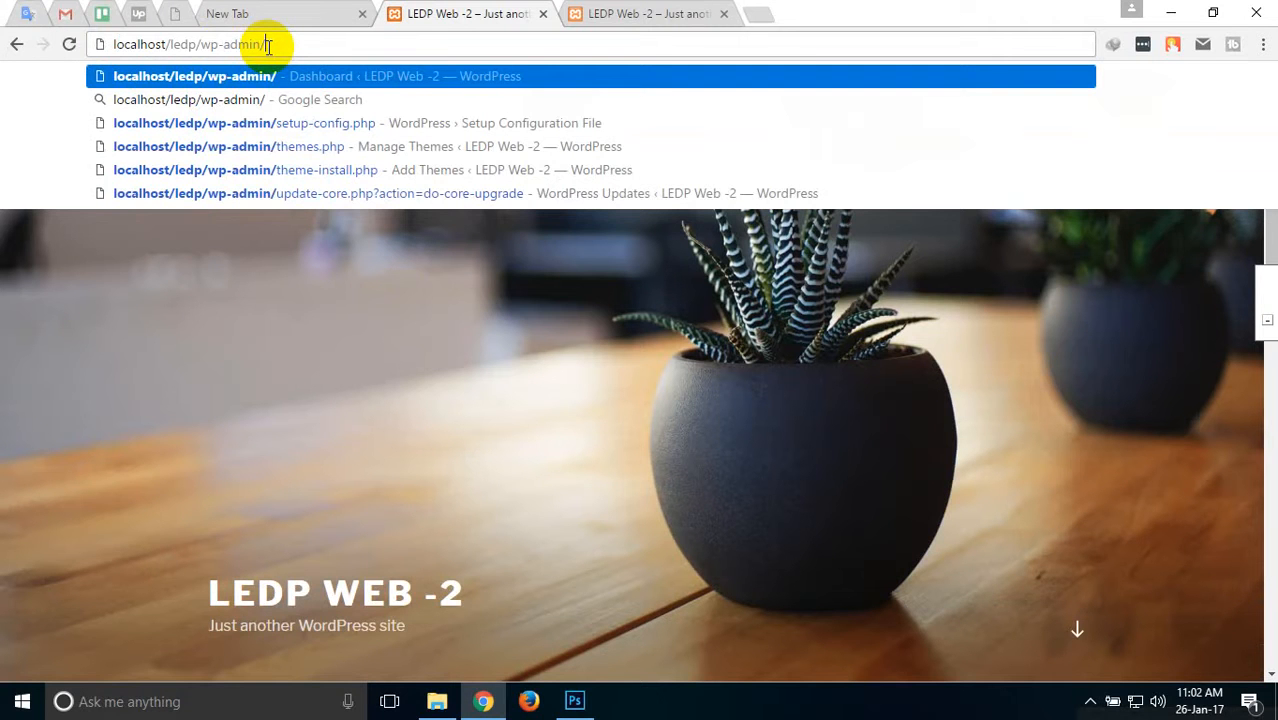
key("Return")
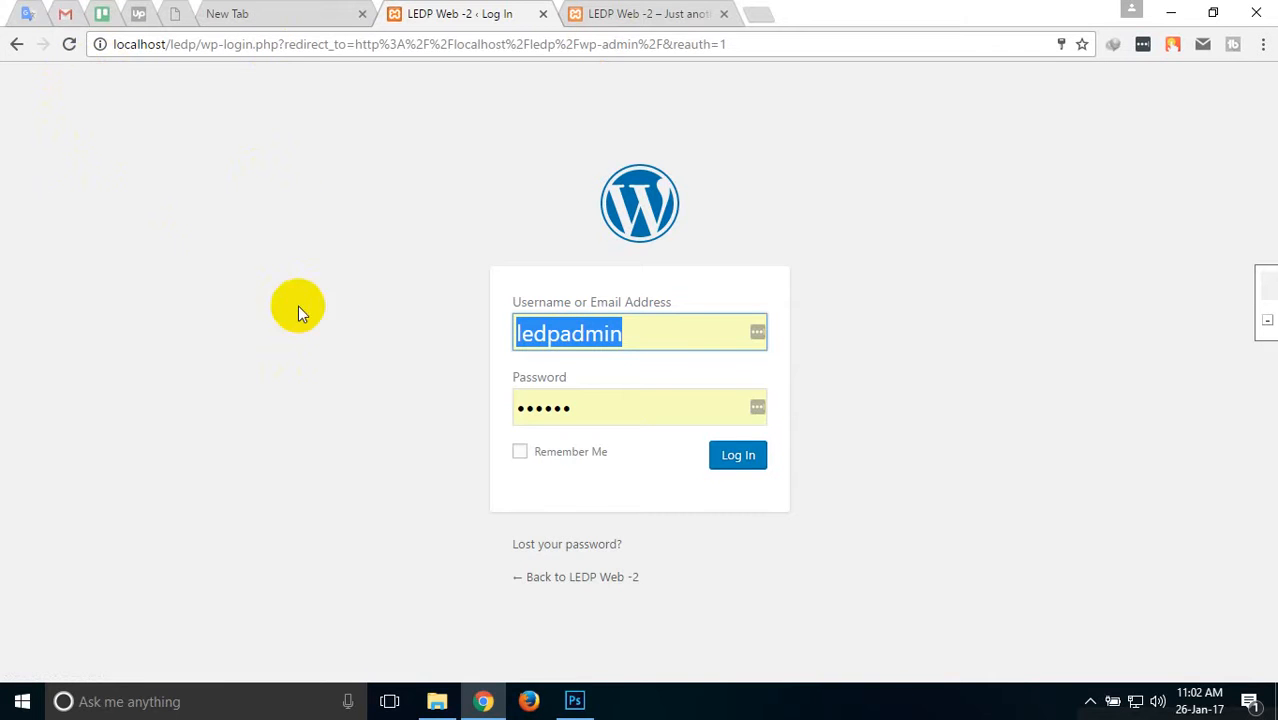
Log in to the admin area with the prefilled credentials and the Remember Me option enabled.
left_click(619, 327)
left_click(568, 405)
left_click(384, 323)
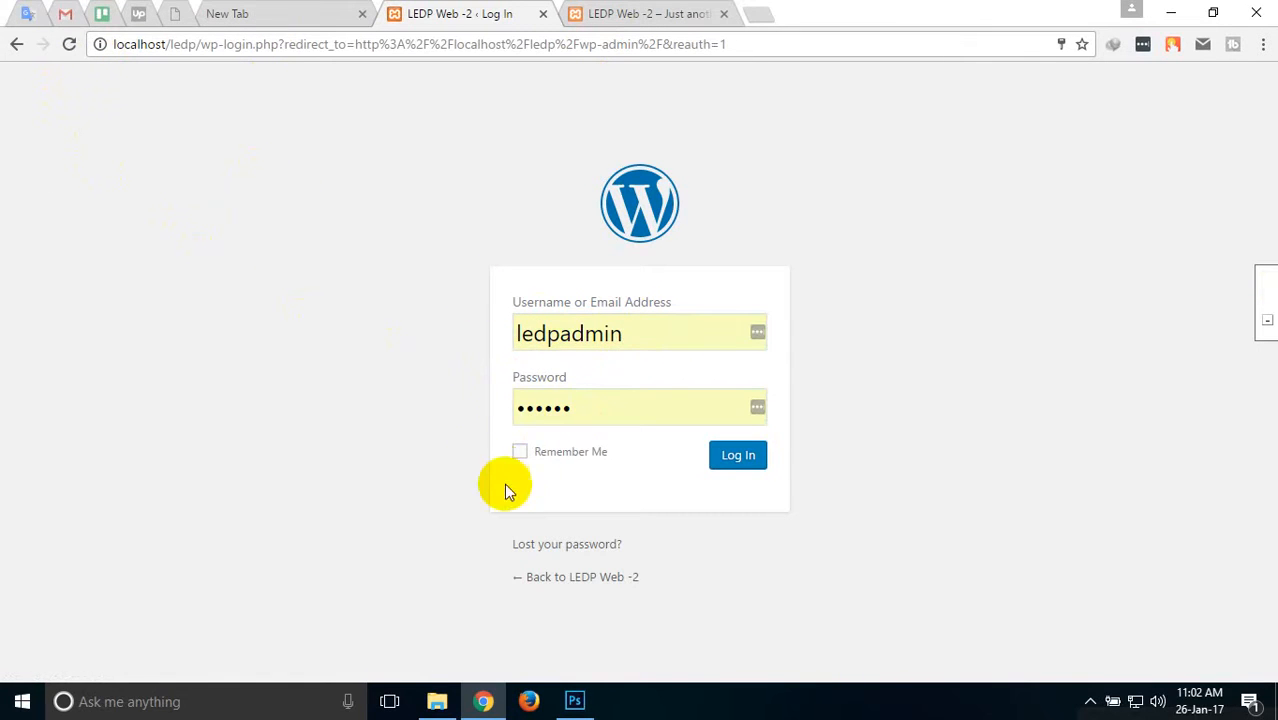
left_click(522, 456)
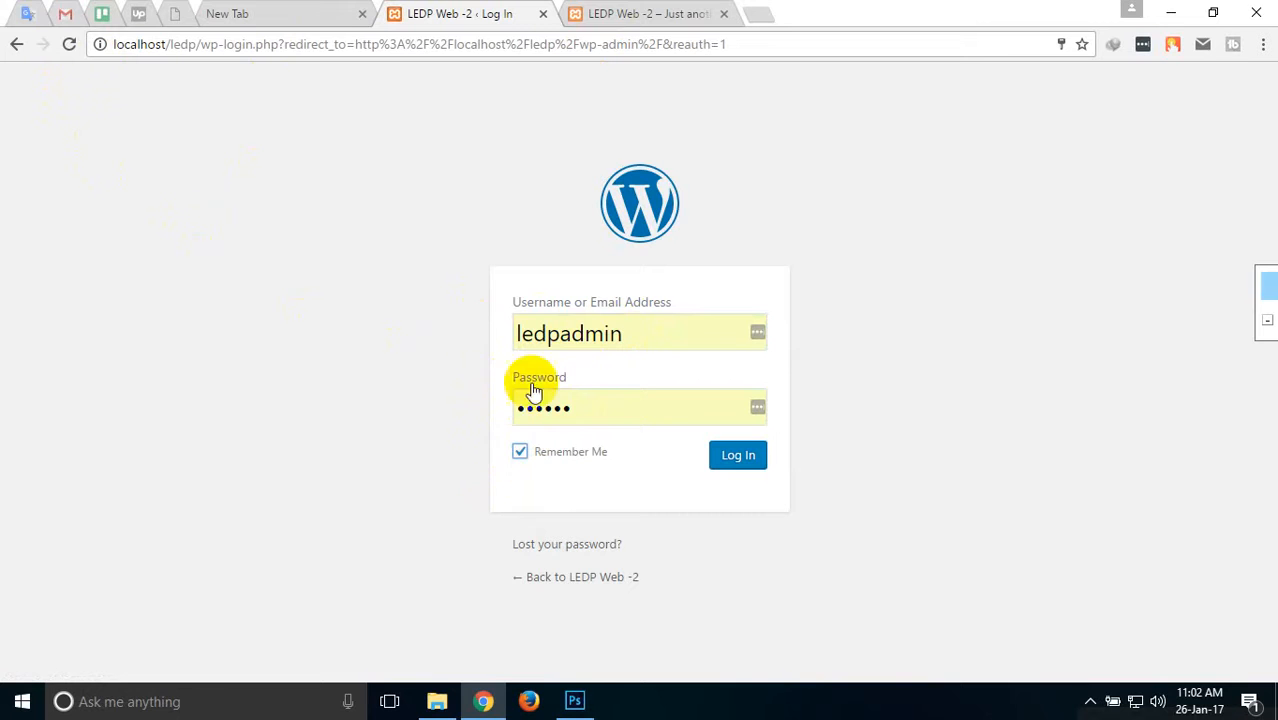
left_click(737, 458)
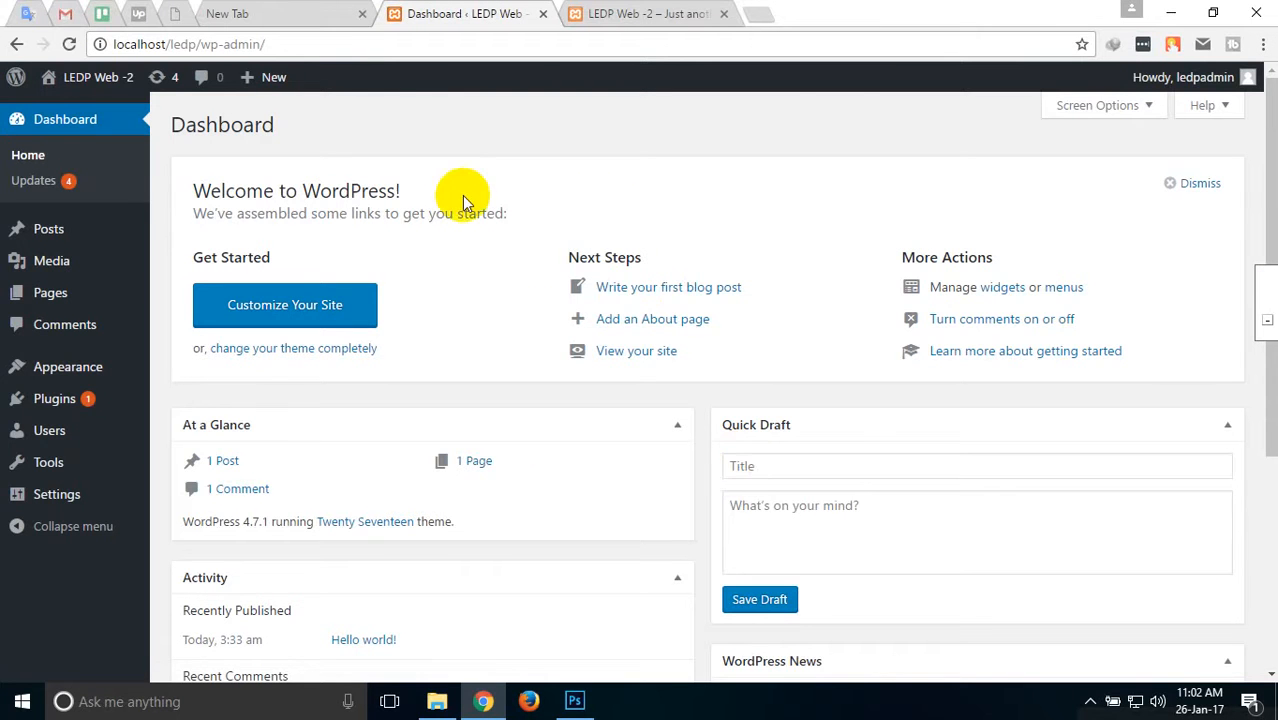
Look over the Dashboard home page, including its welcome links, activity, news and WordPress version number.
scroll(86, 322, "down", 4)
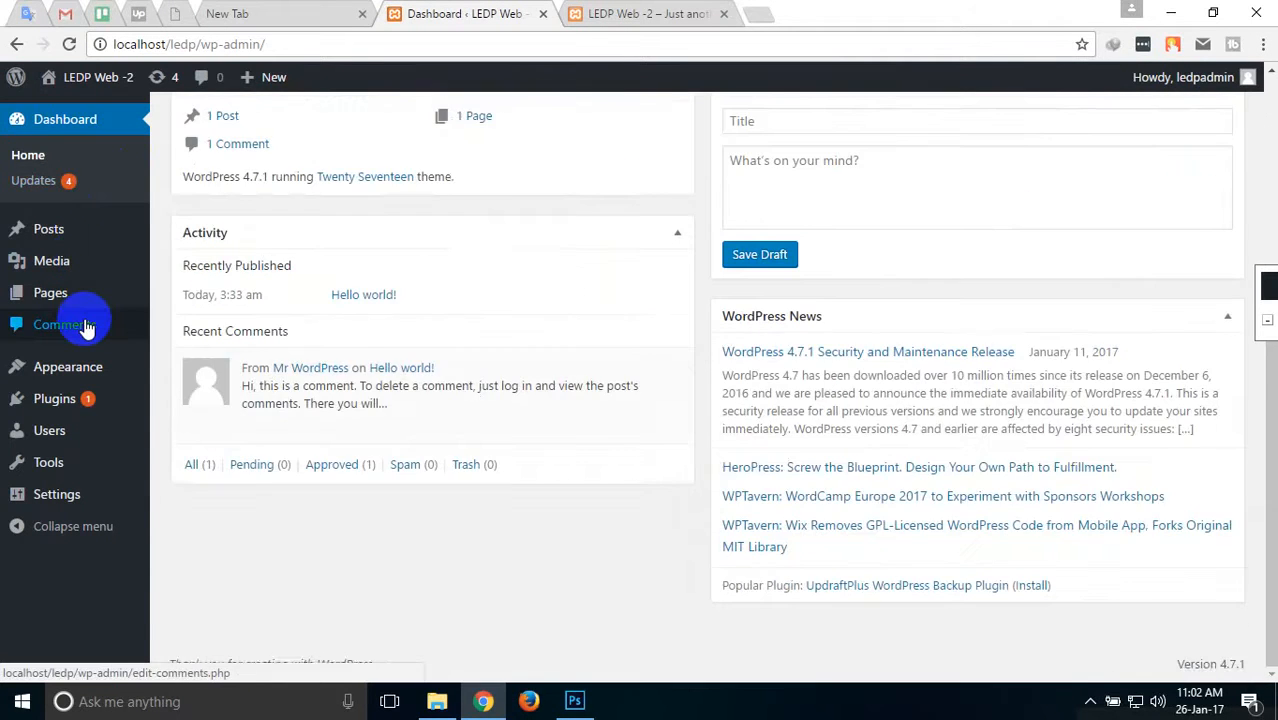
scroll(86, 324, "up", 4)
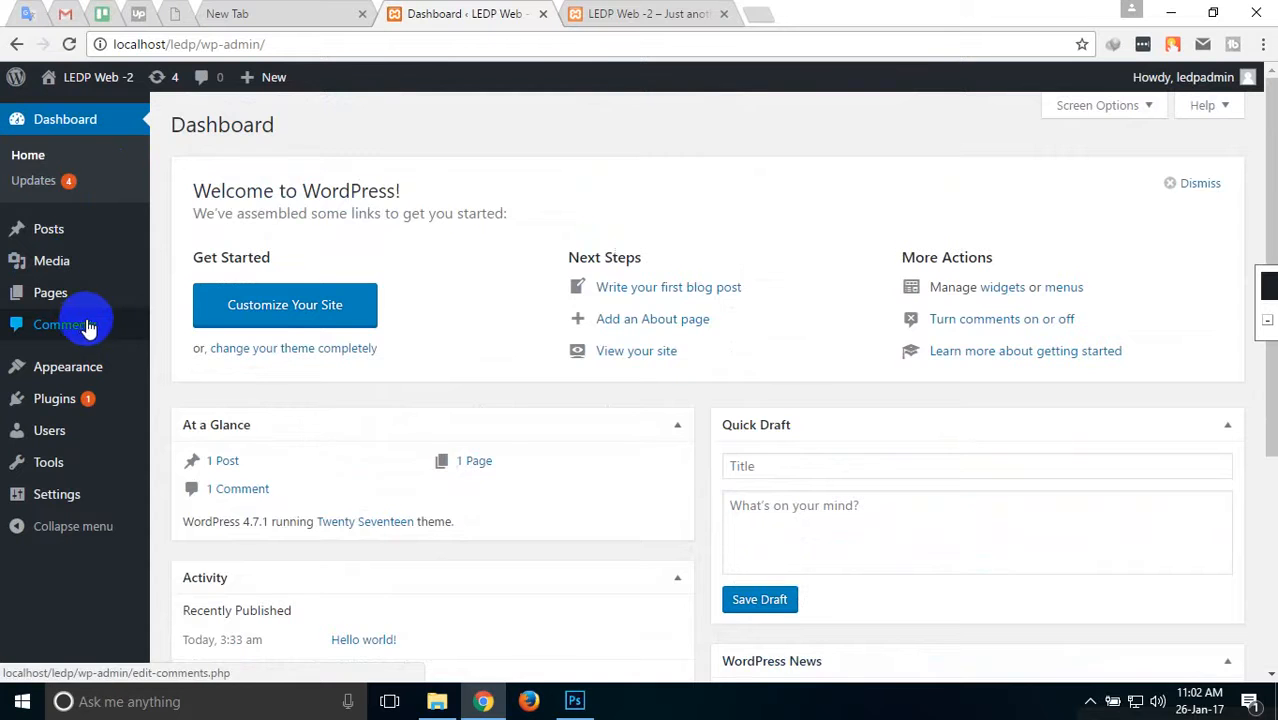
scroll(383, 392, "down", 4)
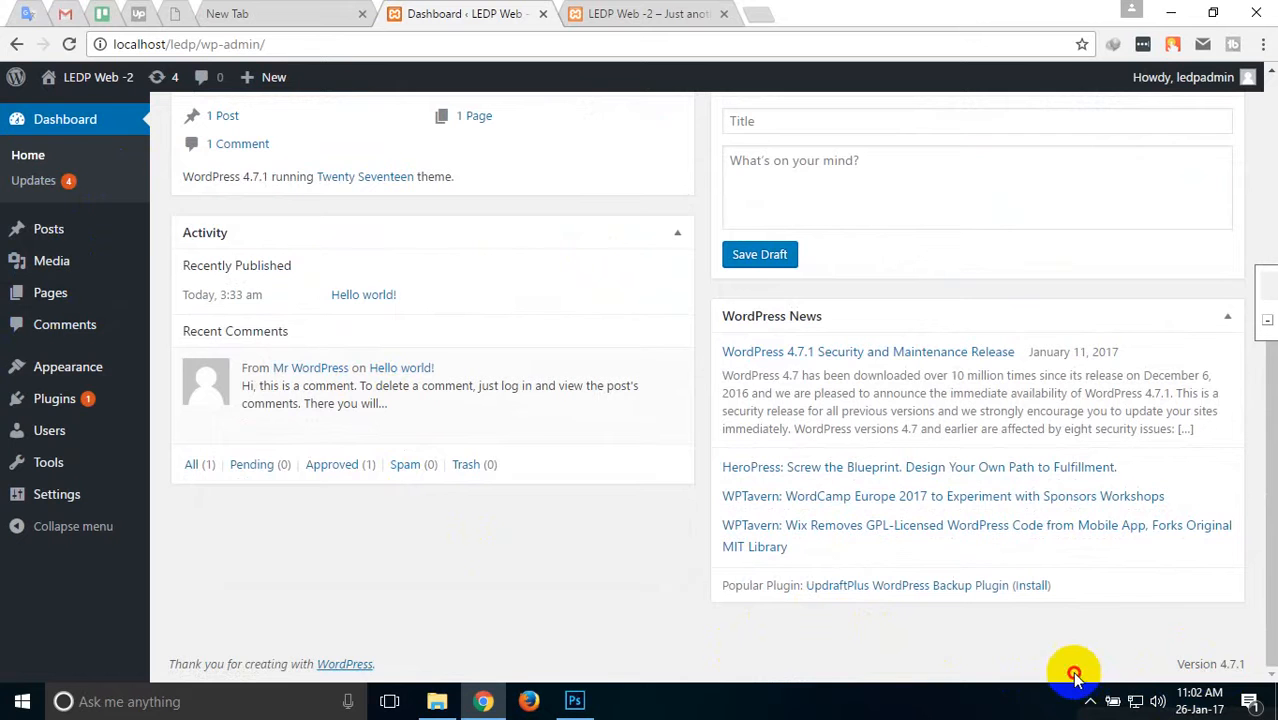
left_click(1233, 665)
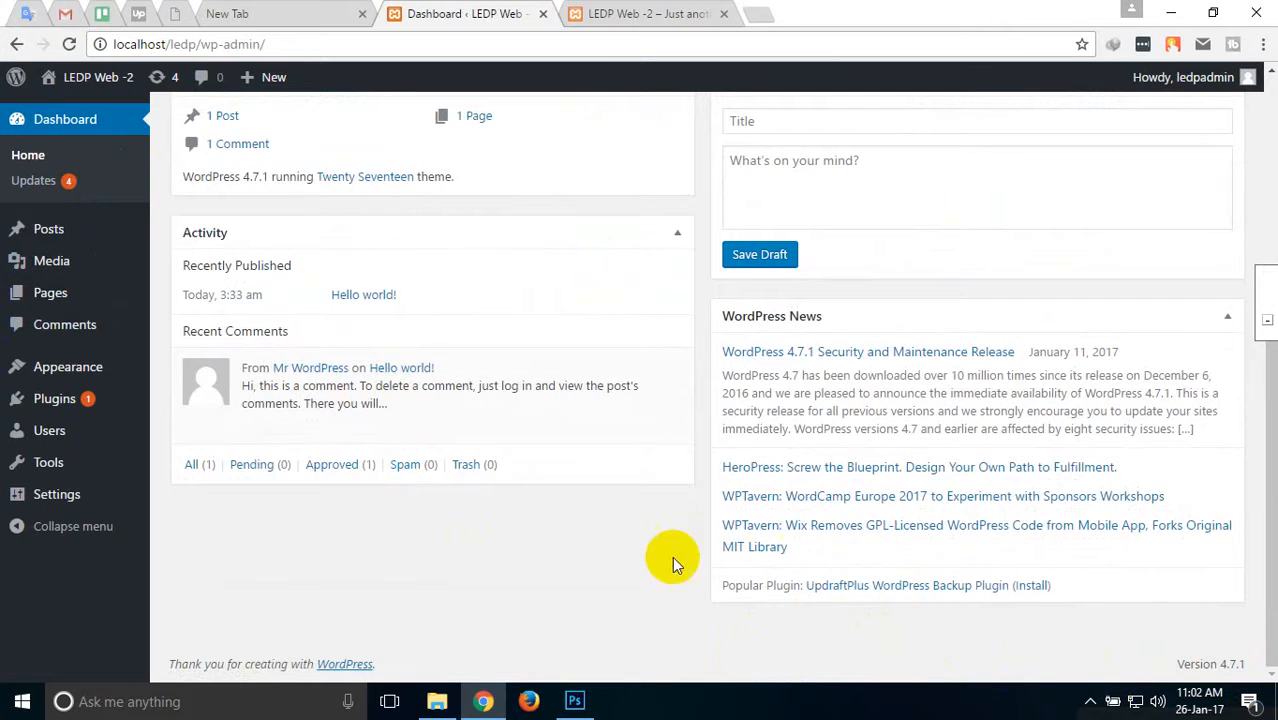
scroll(387, 565, "up", 4)
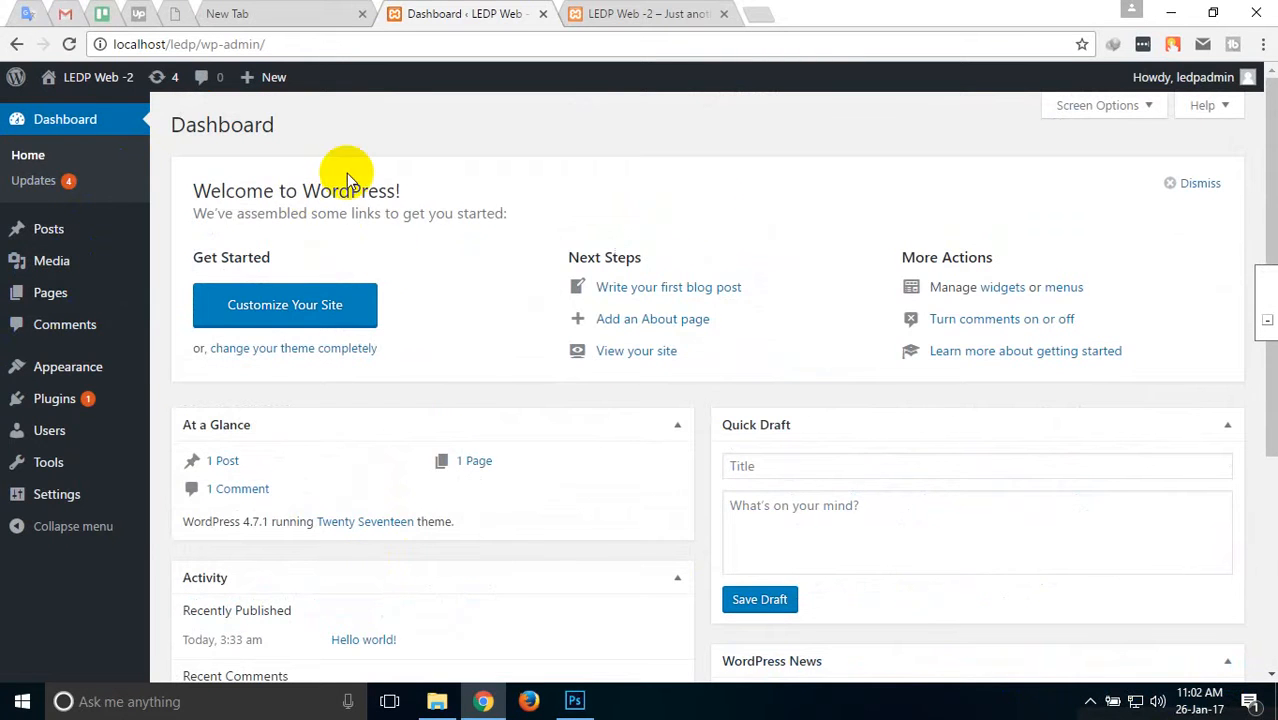
scroll(697, 283, "down", 1)
scroll(524, 270, "down", 3)
scroll(526, 277, "up", 4)
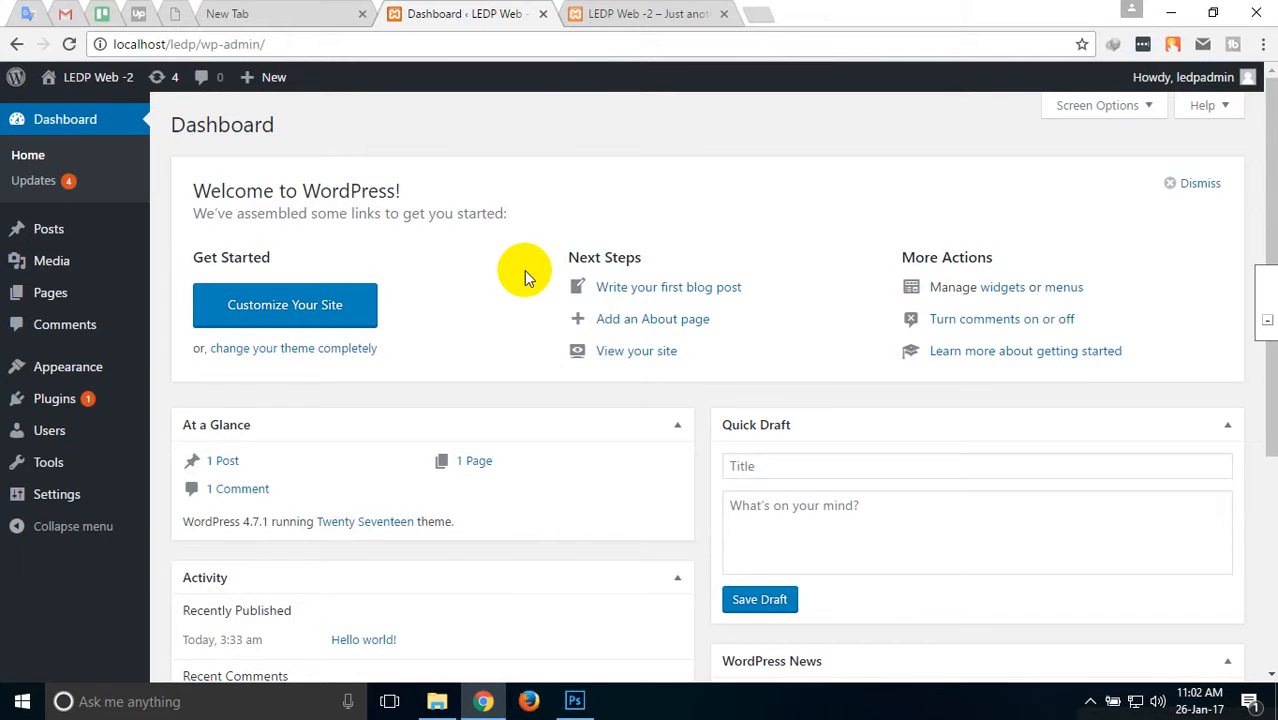
left_click(29, 156)
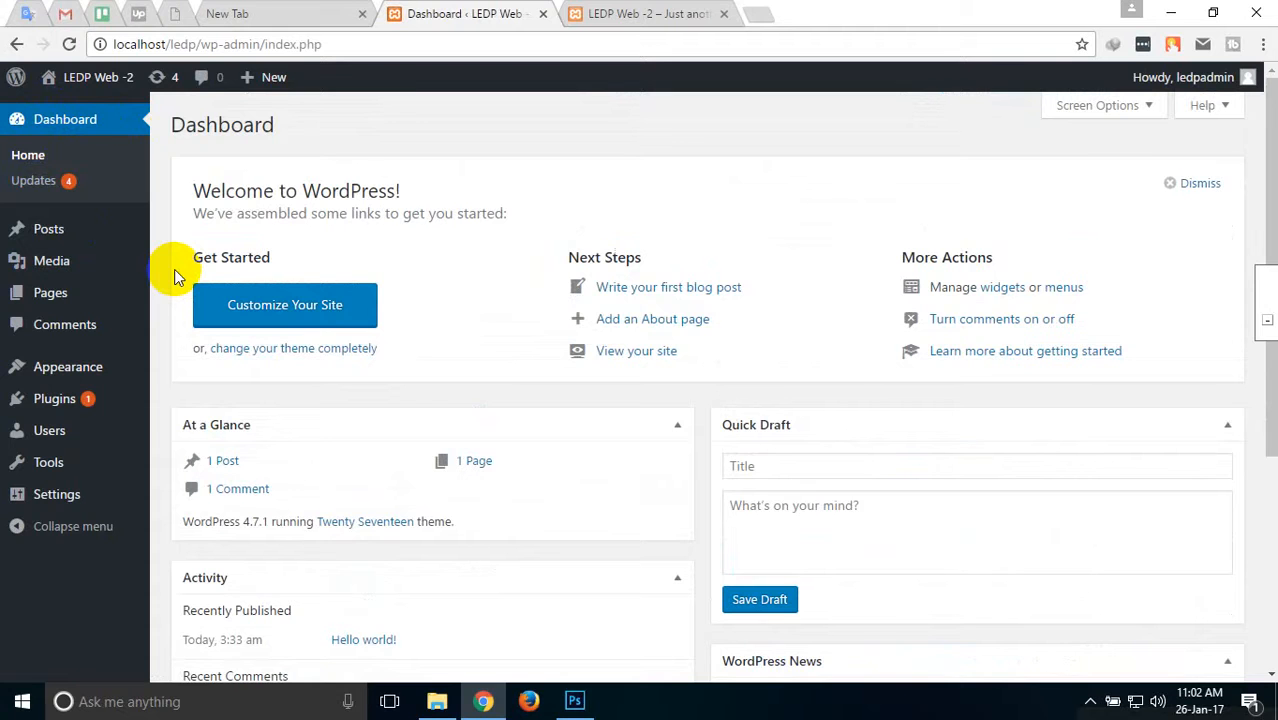
Open the WordPress Updates page and review its core version and plugin update sections.
left_click(38, 186)
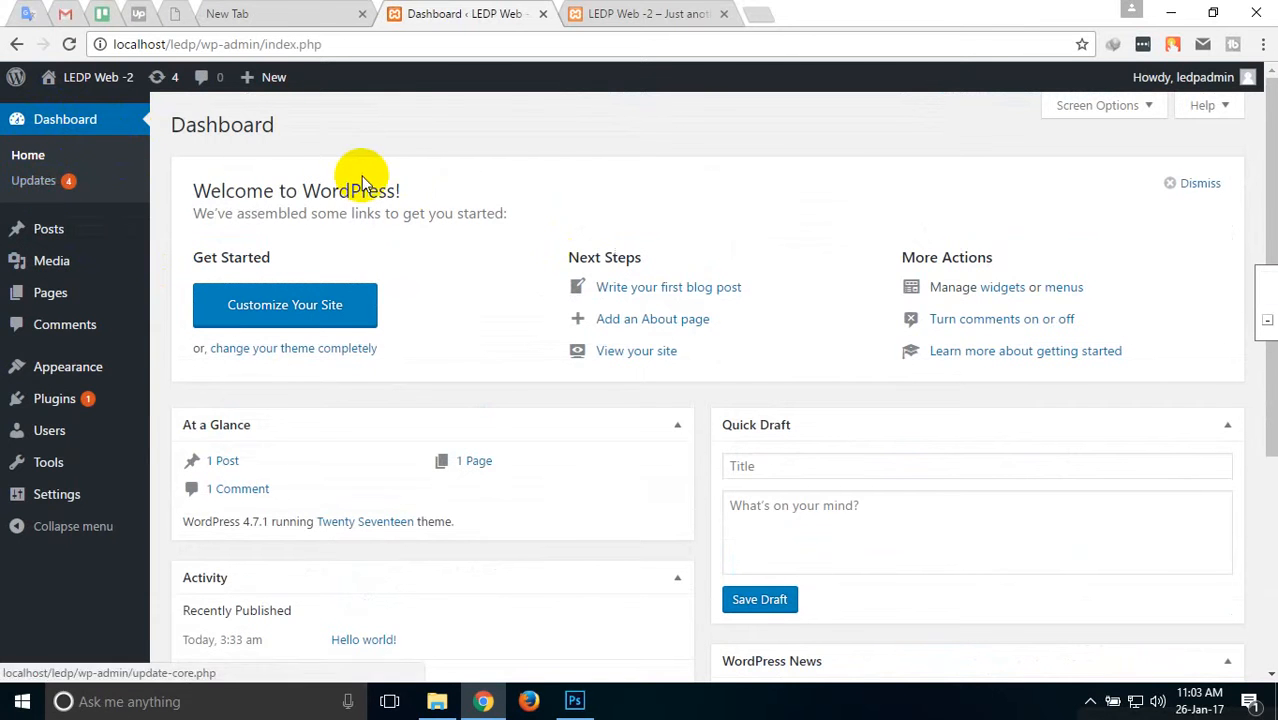
left_click(35, 185)
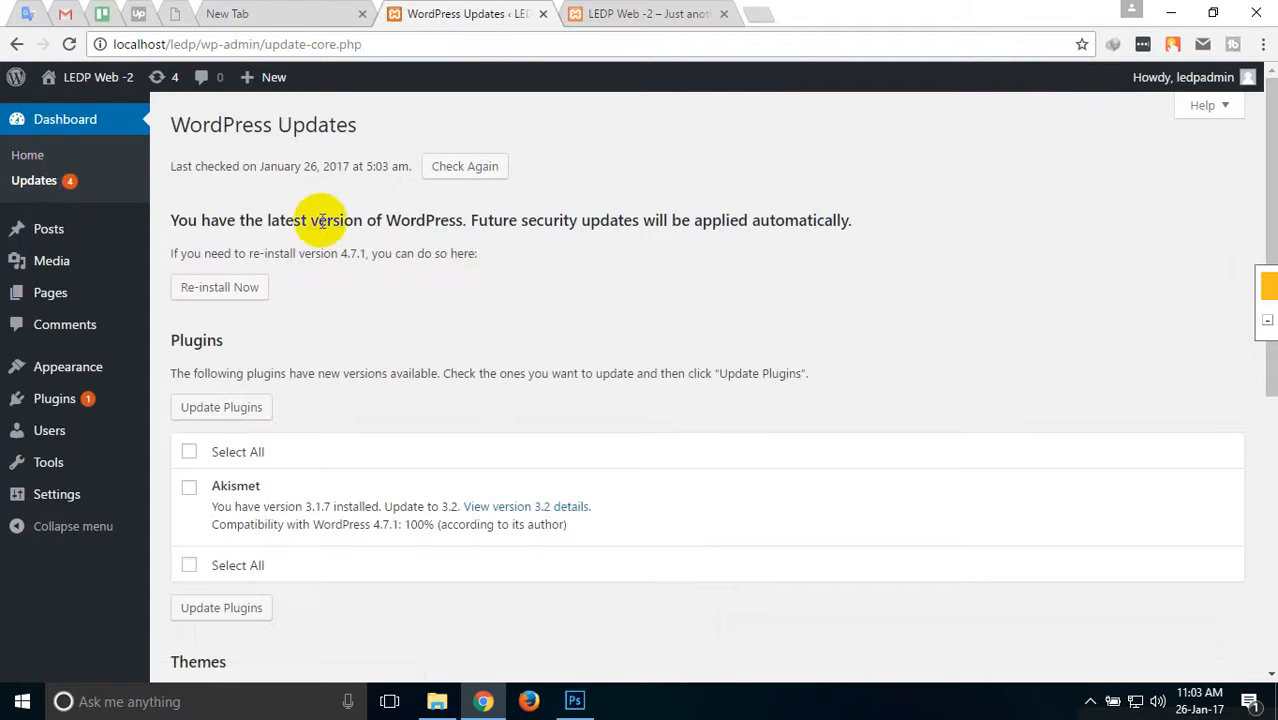
scroll(350, 380, "down", 1)
scroll(580, 295, "down", 1)
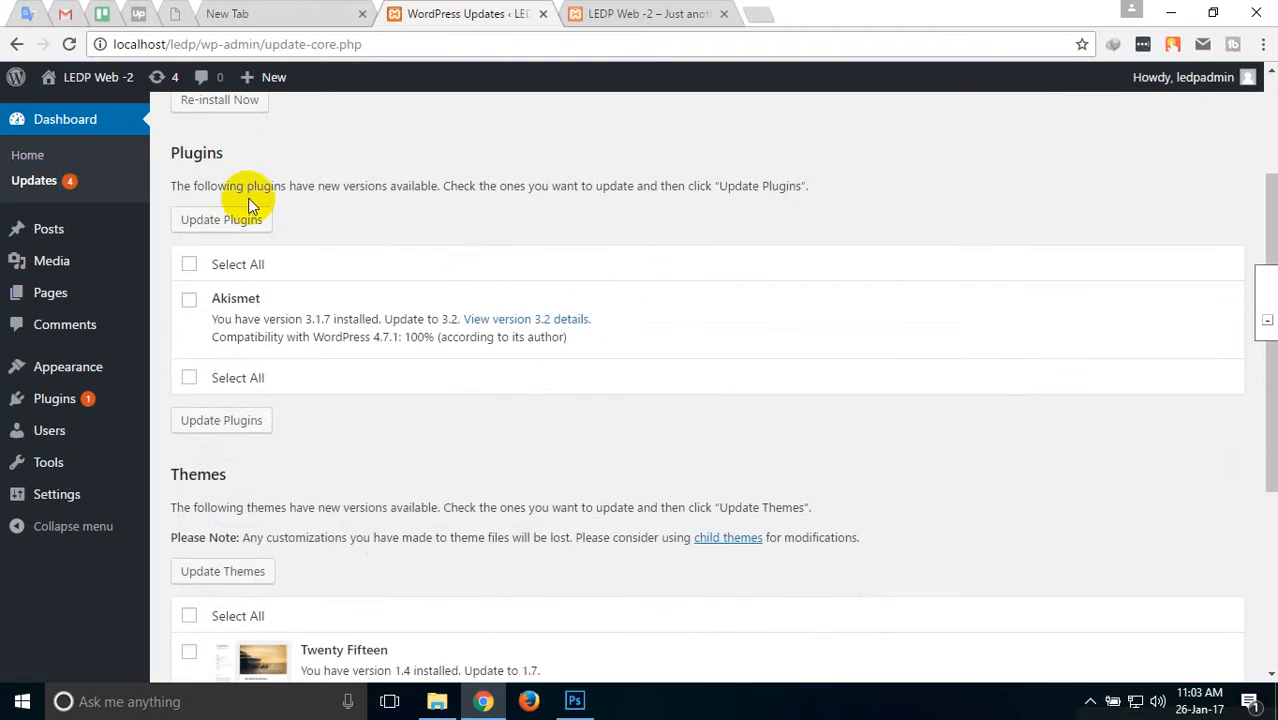
scroll(290, 230, "up", 1)
scroll(316, 370, "down", 1)
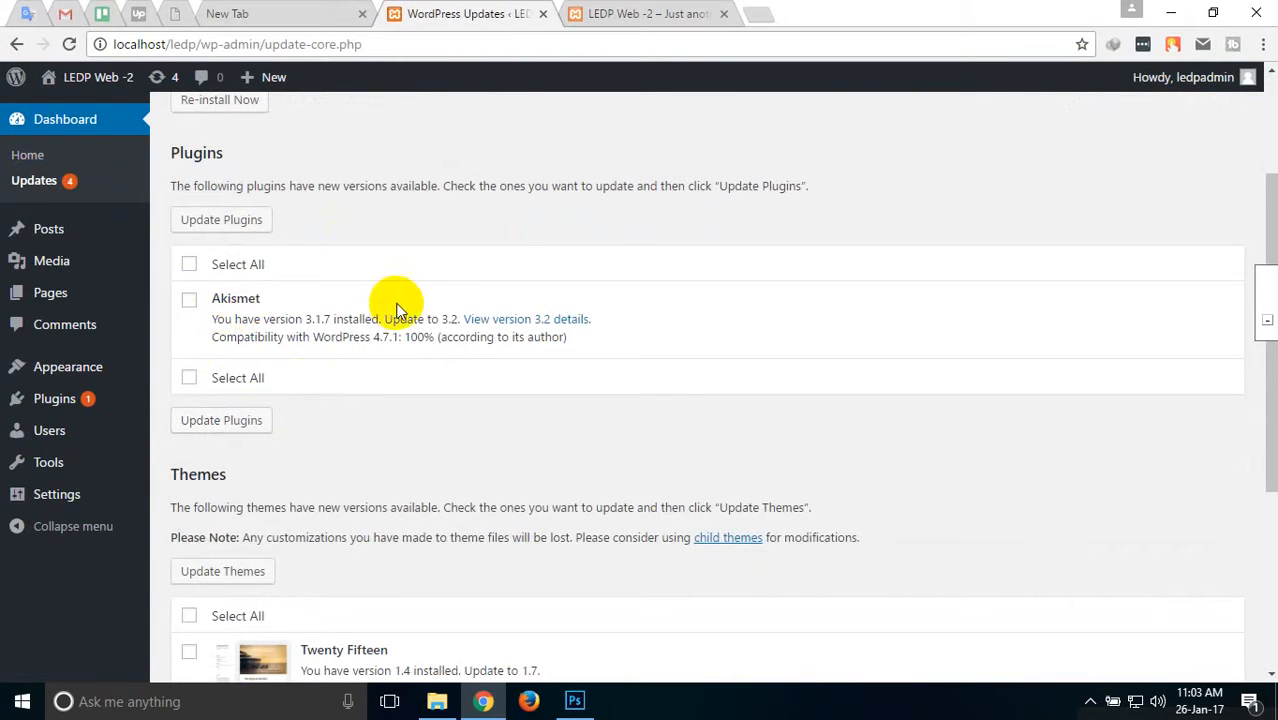
scroll(284, 270, "up", 2)
Examine the themes listed for updating on the WordPress Updates page.
scroll(284, 270, "down", 4)
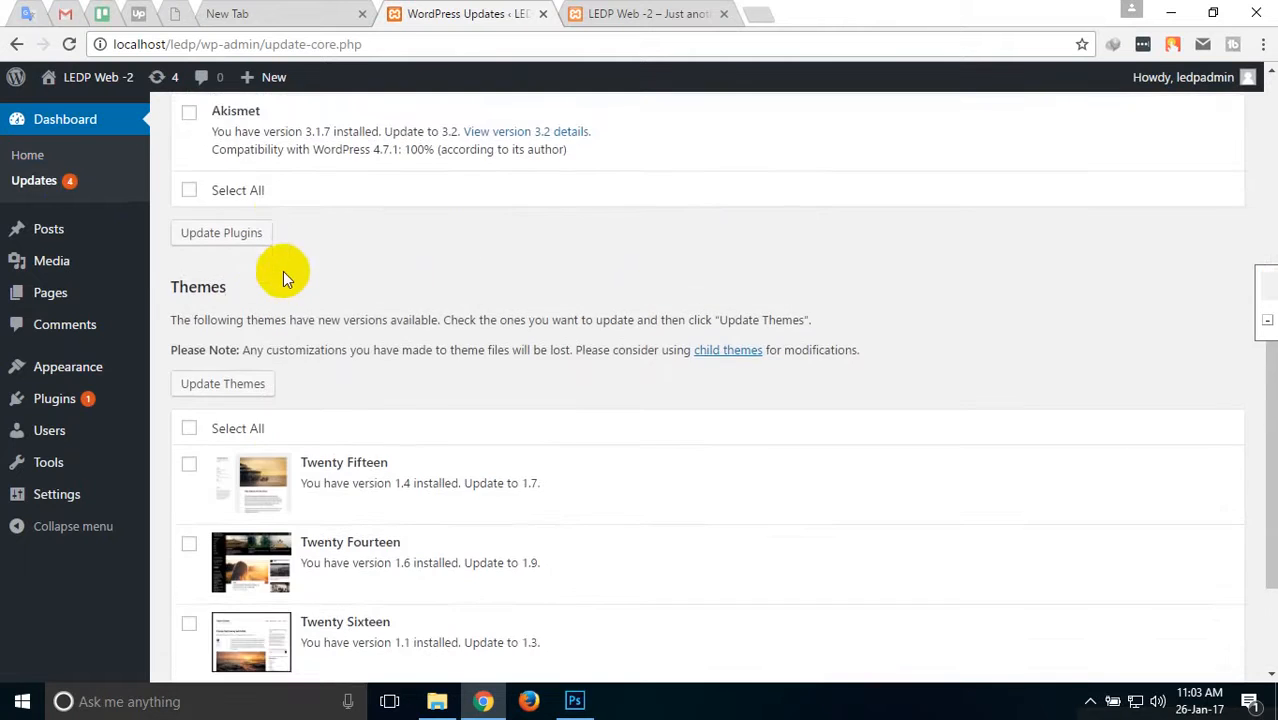
scroll(277, 277, "up", 1)
scroll(277, 277, "down", 3)
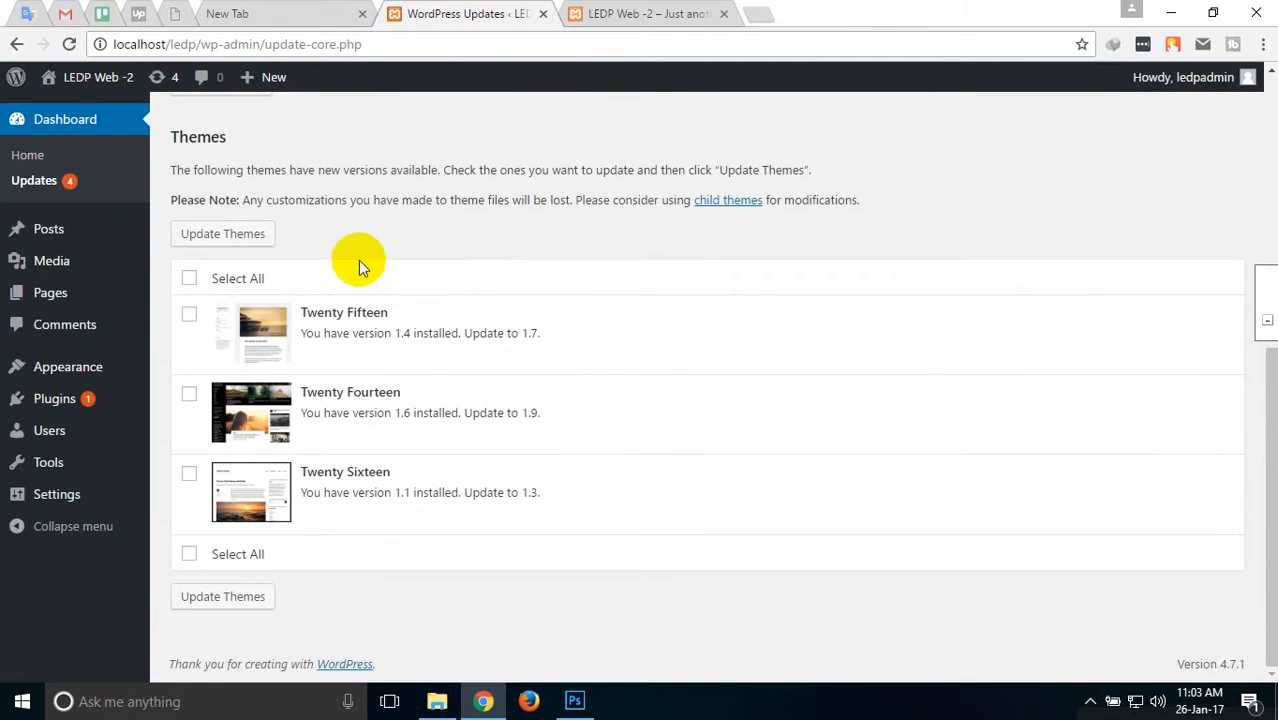
scroll(308, 251, "up", 1)
scroll(257, 288, "down", 1)
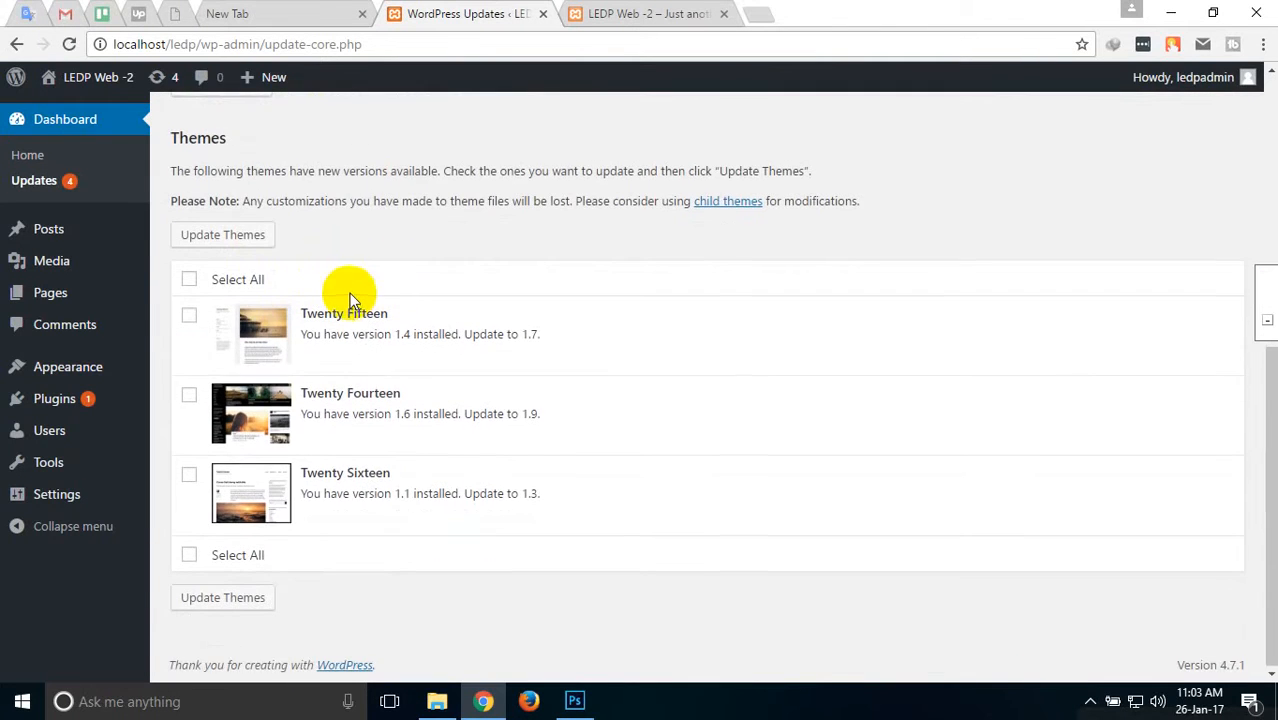
scroll(350, 294, "up", 2)
scroll(357, 331, "down", 2)
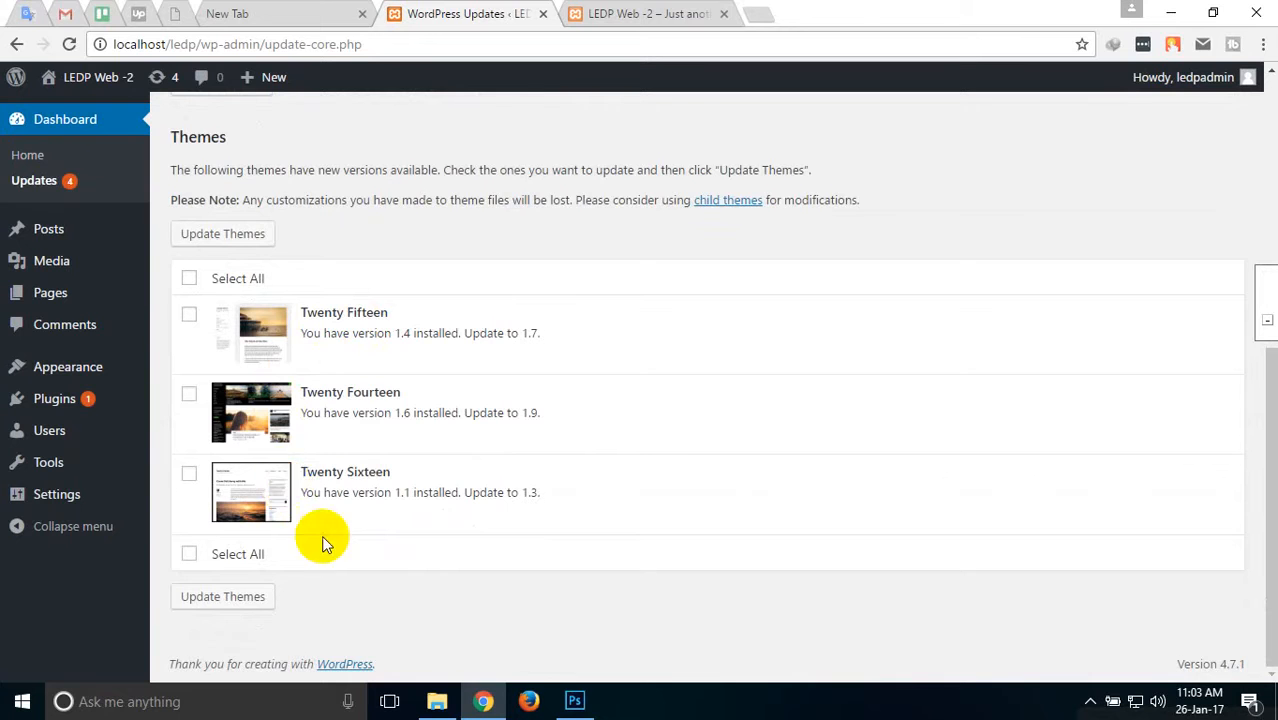
scroll(285, 457, "up", 5)
scroll(300, 450, "down", 3)
scroll(321, 444, "down", 2)
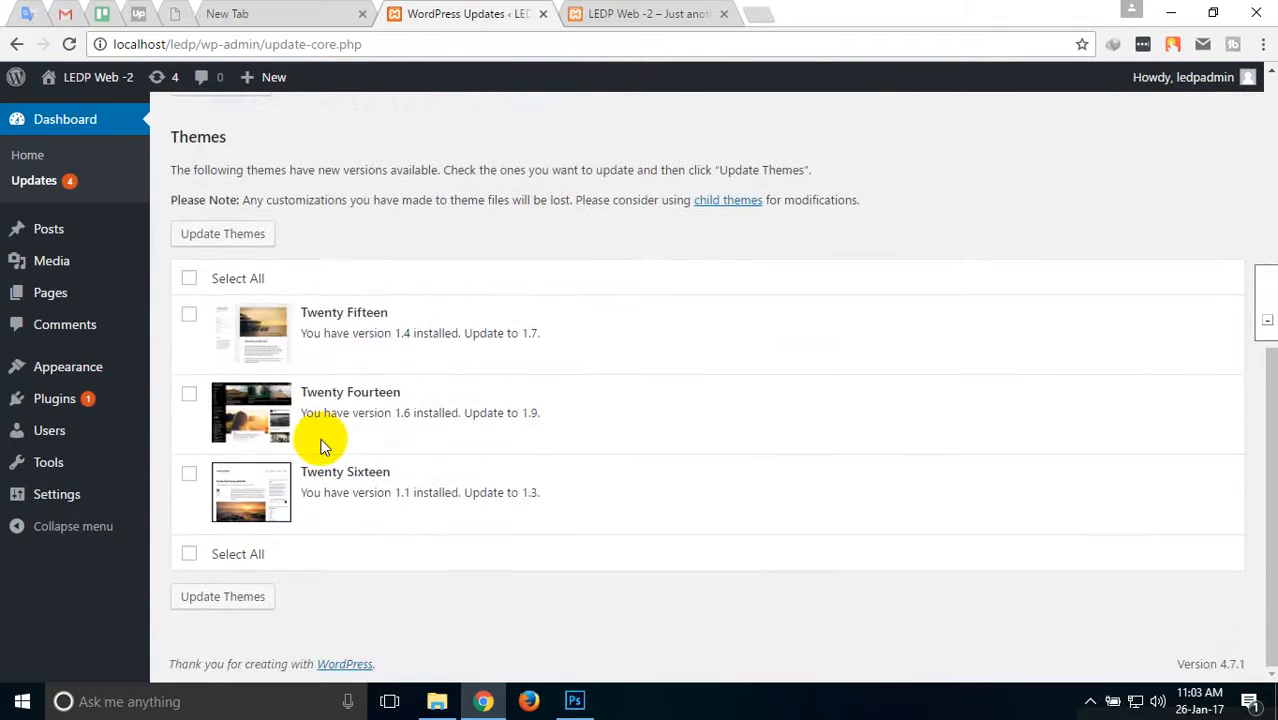
scroll(322, 442, "up", 3)
scroll(305, 430, "down", 3)
scroll(305, 436, "up", 5)
scroll(305, 410, "down", 5)
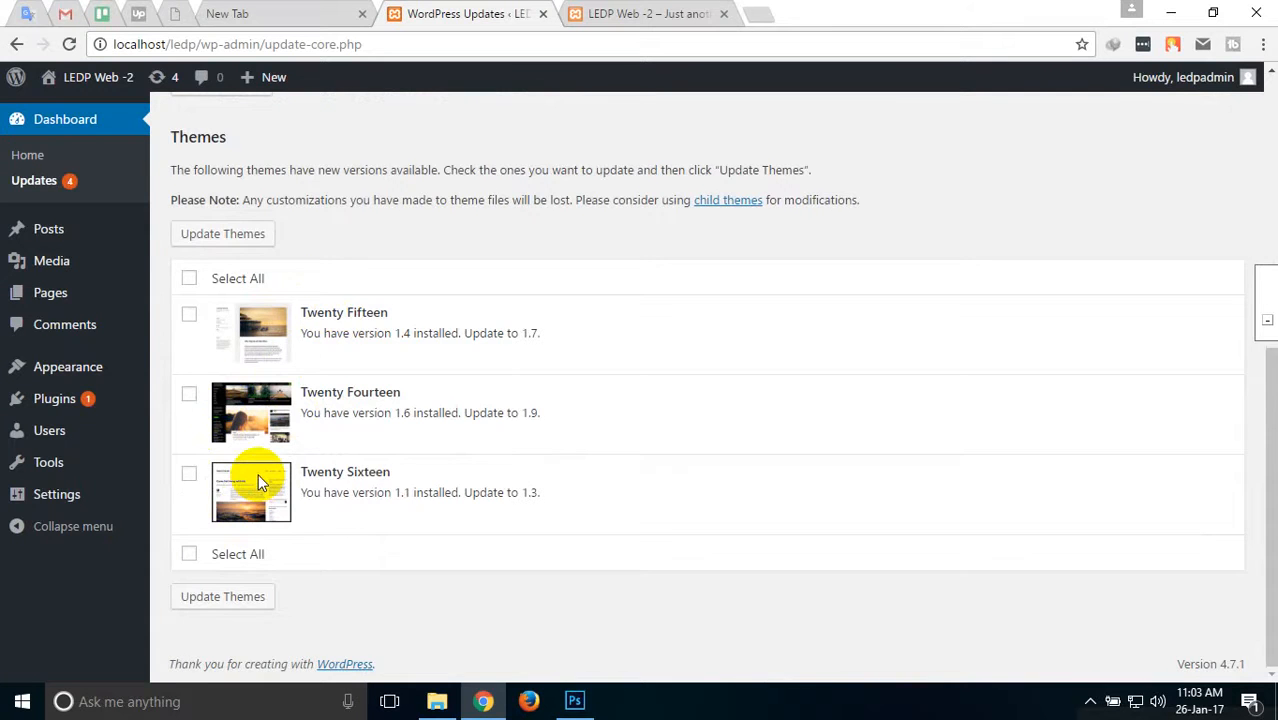
scroll(258, 478, "up", 5)
scroll(318, 345, "down", 2)
scroll(312, 345, "up", 4)
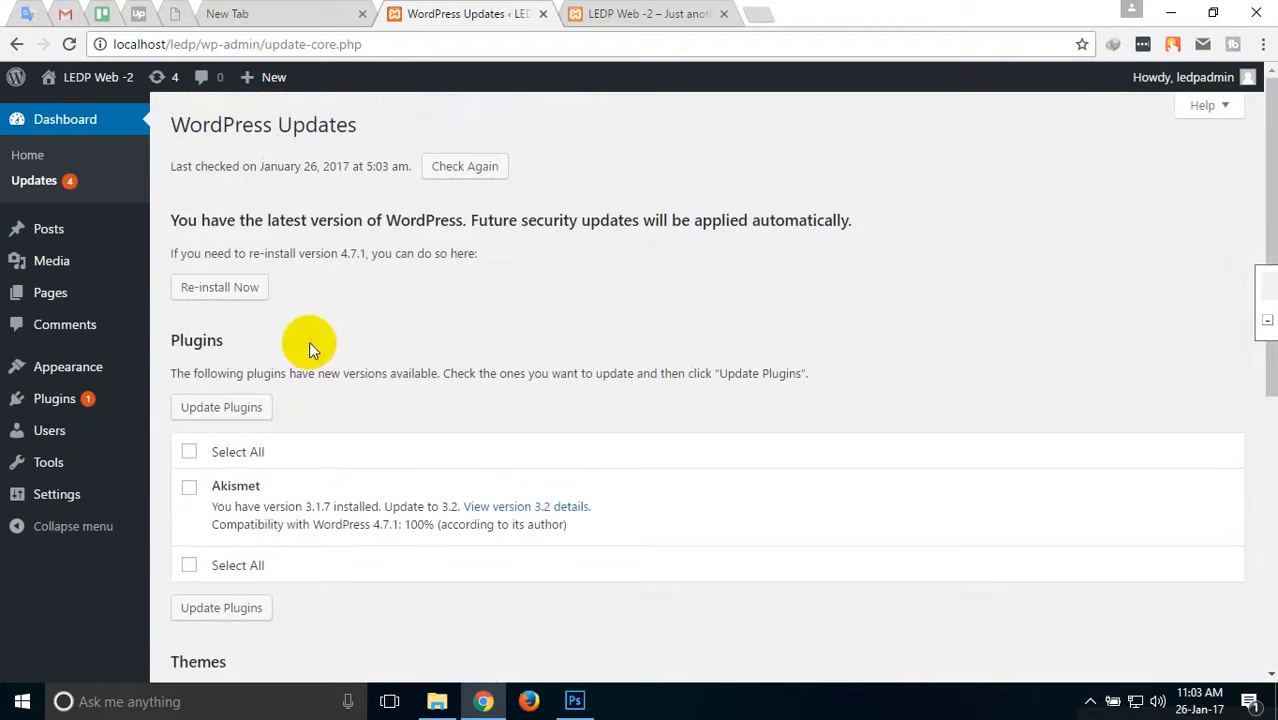
Move the "Hello world!" post to the trash from the list of all posts.
left_click(48, 235)
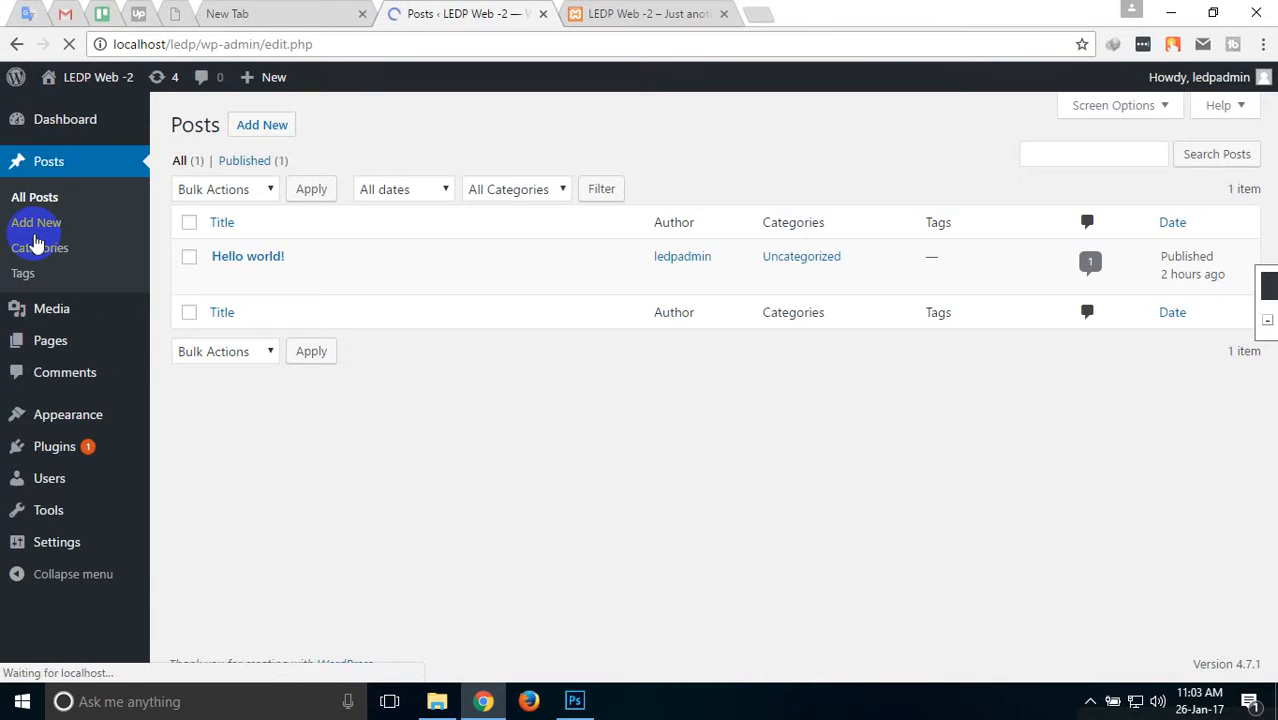
left_click(318, 279)
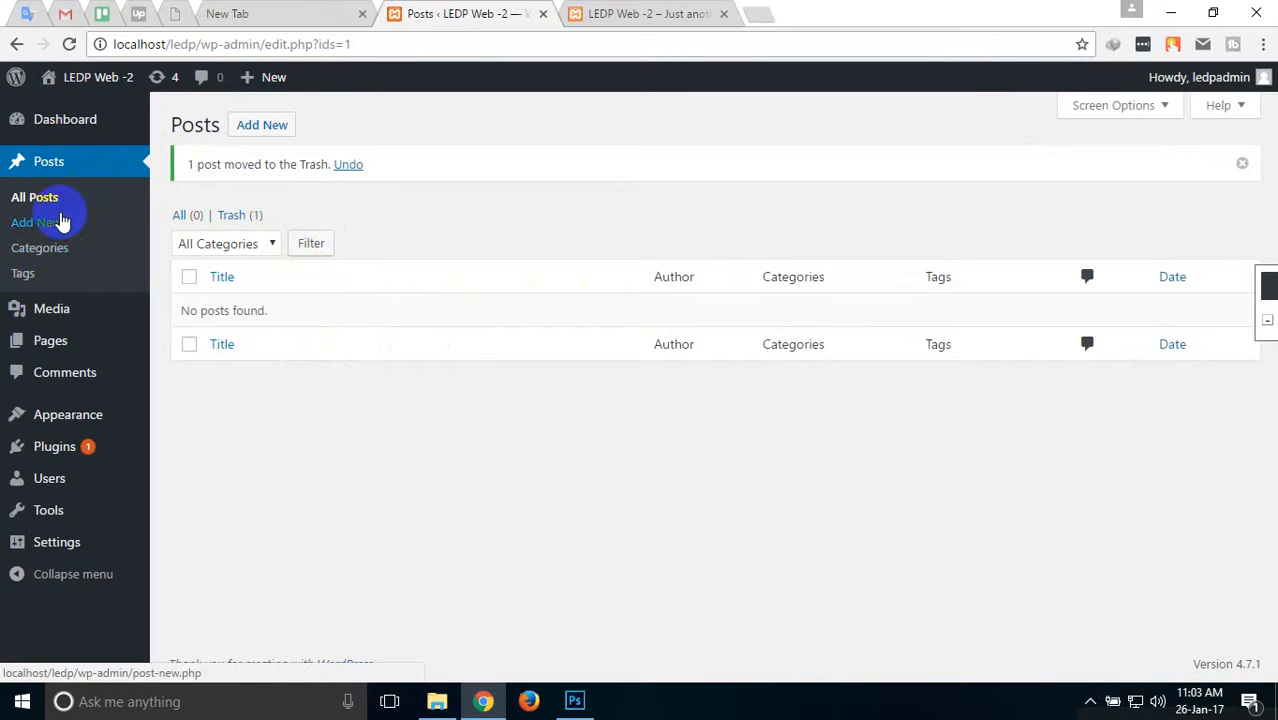
Start a new post titled "my first wordpress post.".
left_click(257, 131)
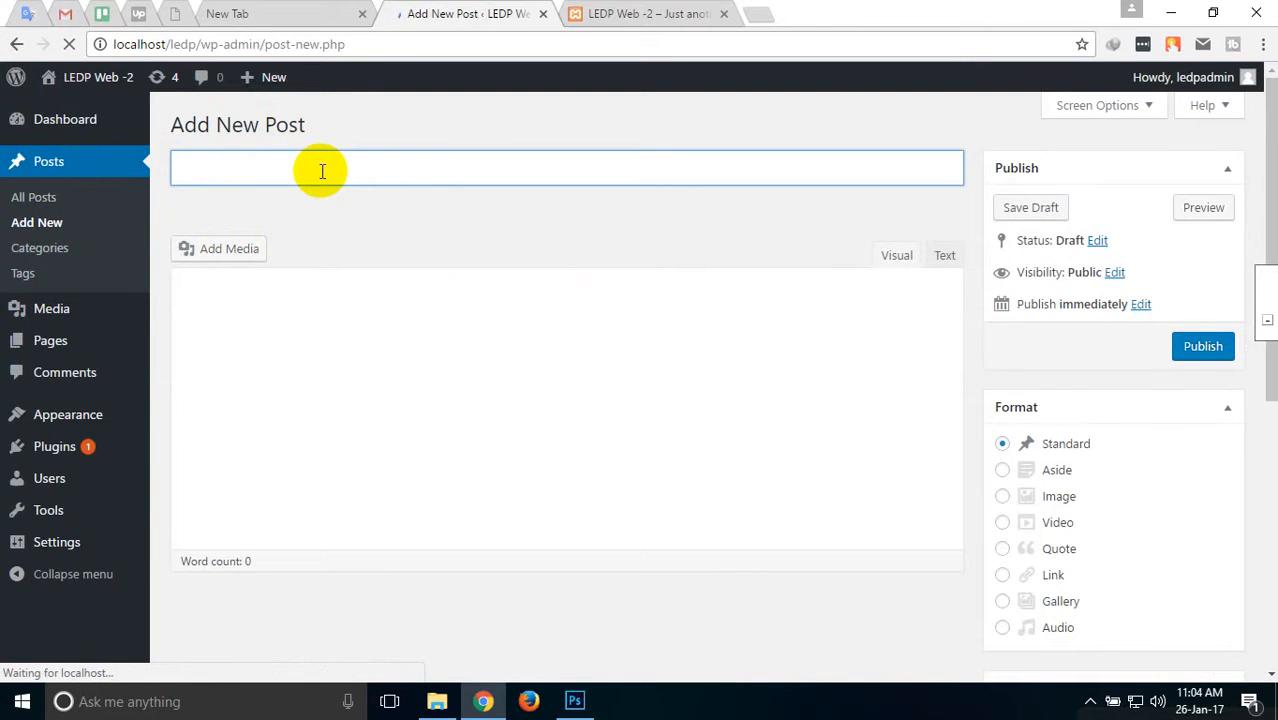
left_click(297, 177)
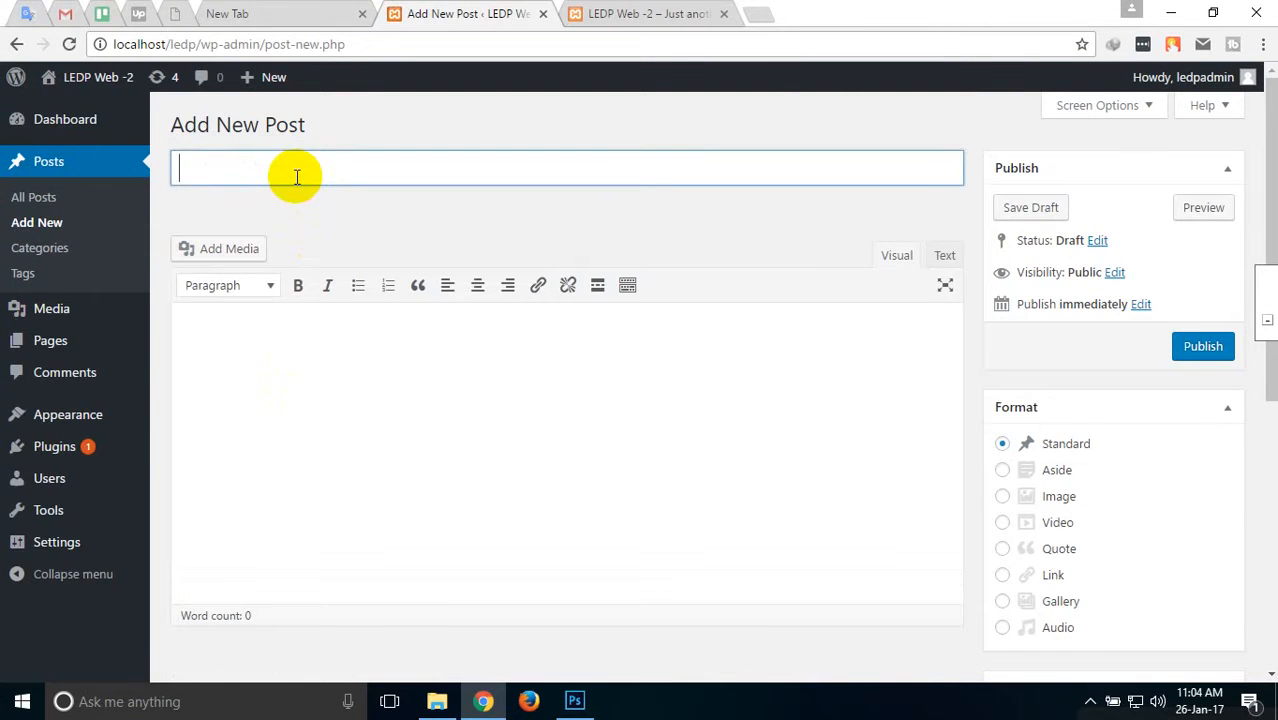
type("my first wordpress post.")
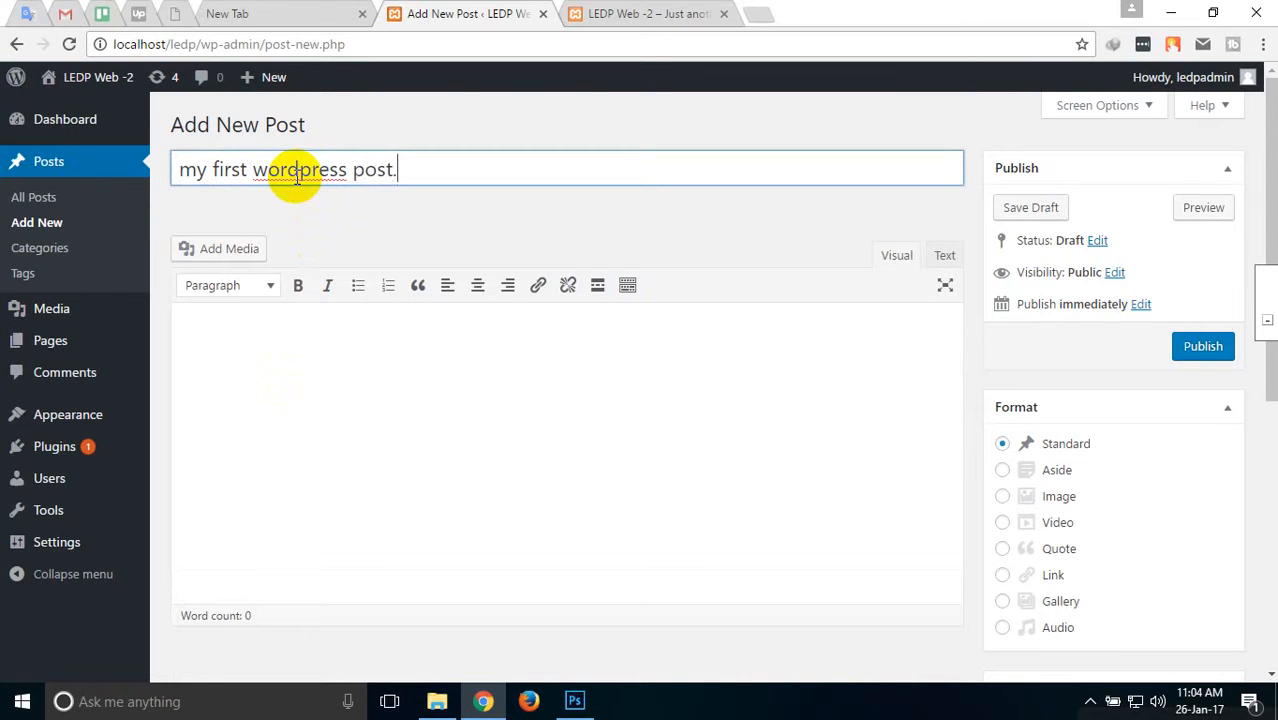
Capitalise the first word of the post title so it reads "My first wordpress post.".
left_click(318, 330)
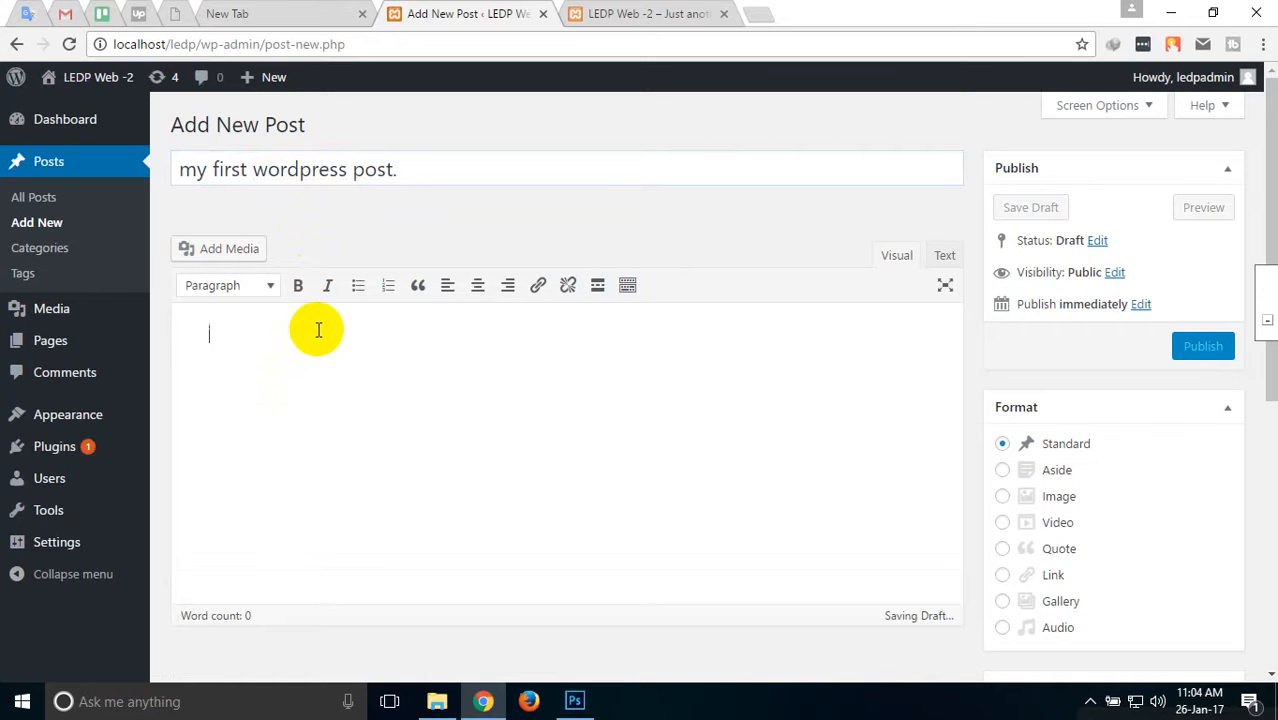
left_click(186, 167)
double_click(183, 170)
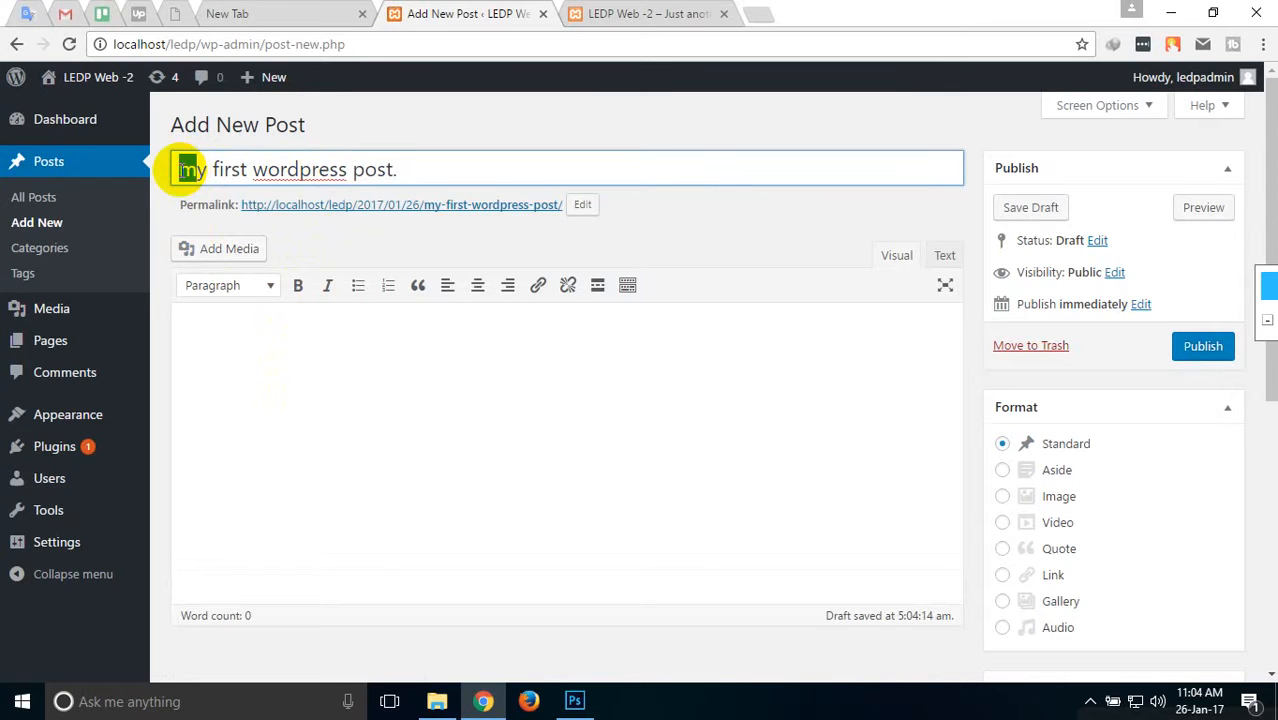
type("My")
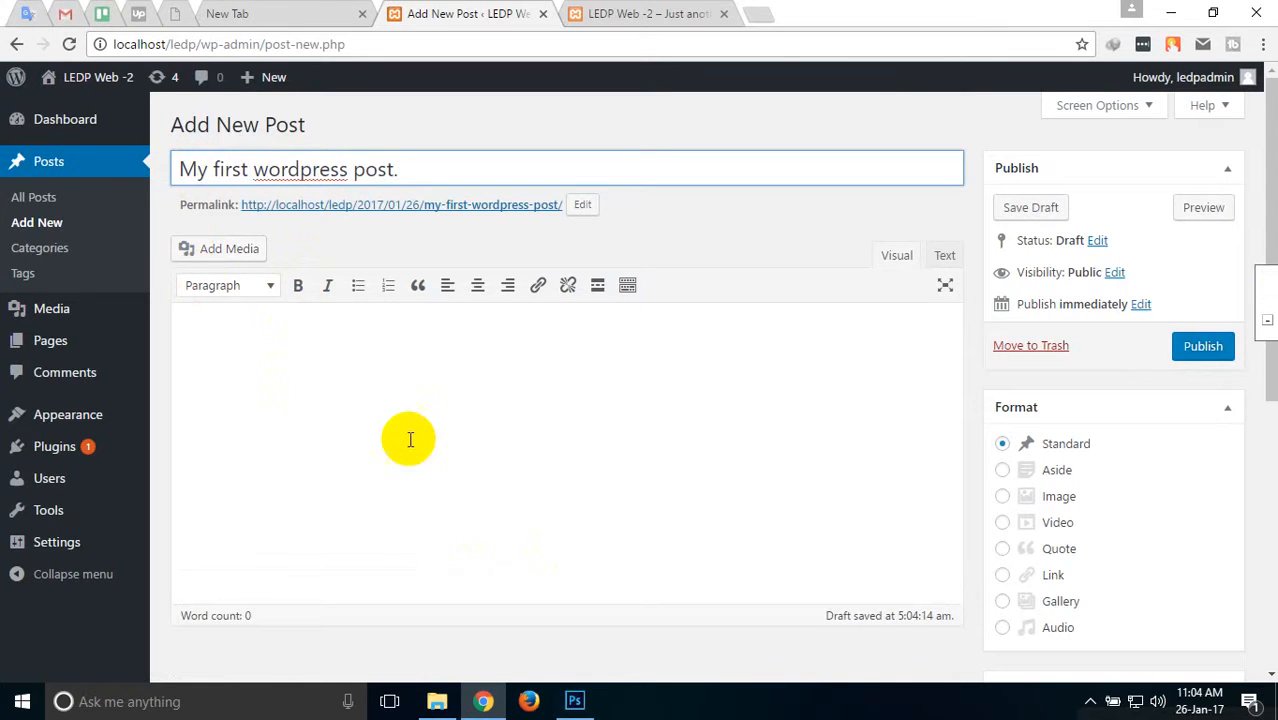
left_click(376, 383)
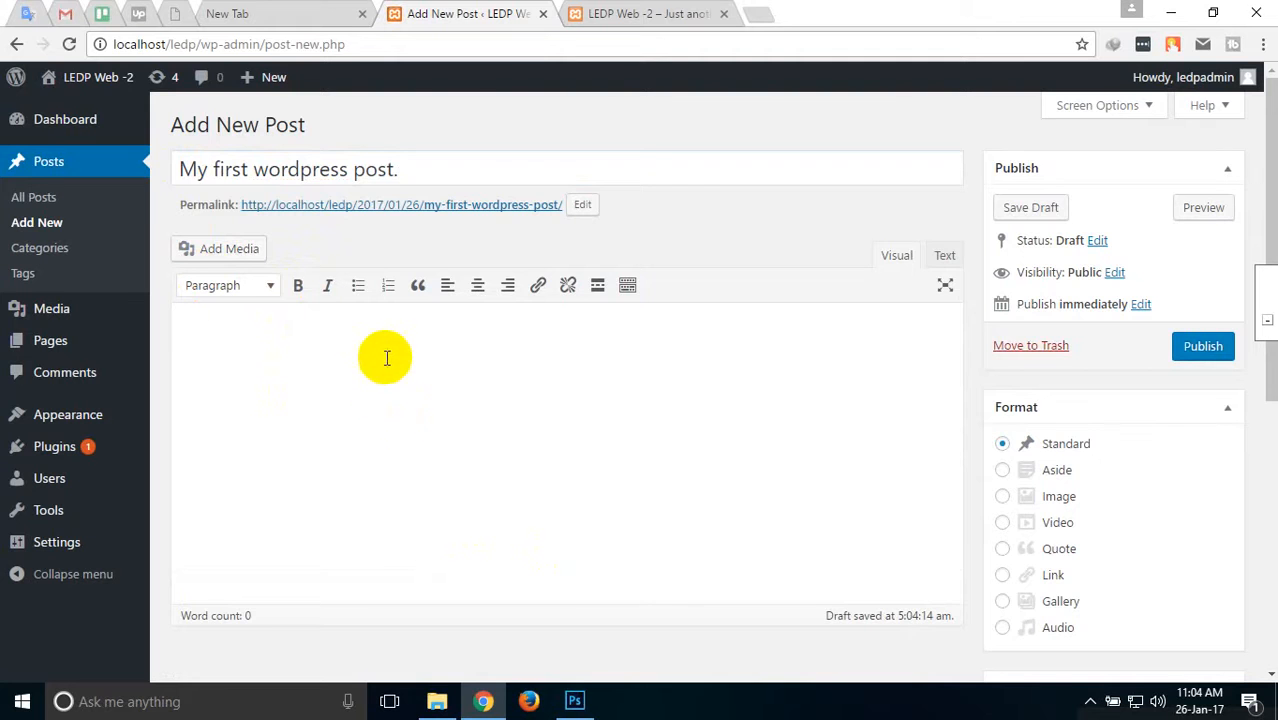
scroll(430, 340, "down", 2)
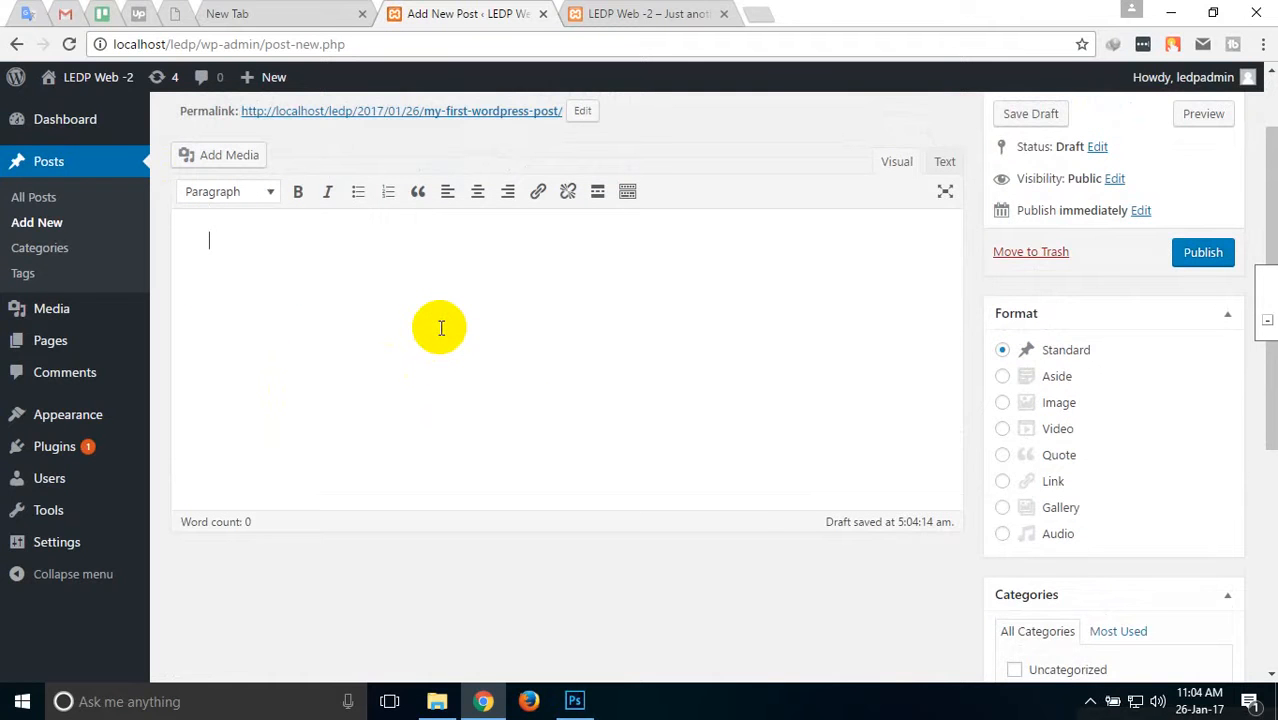
key("ctrl+shift+t")
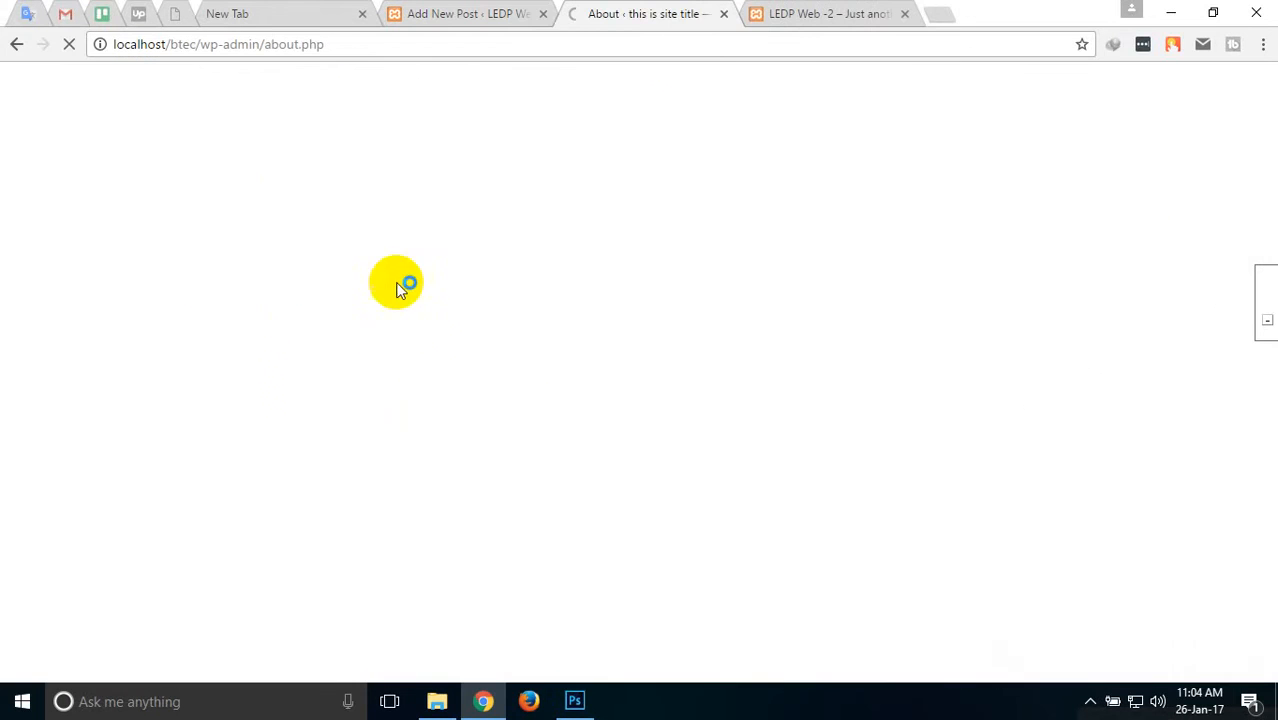
left_click(724, 14)
left_click(497, 14)
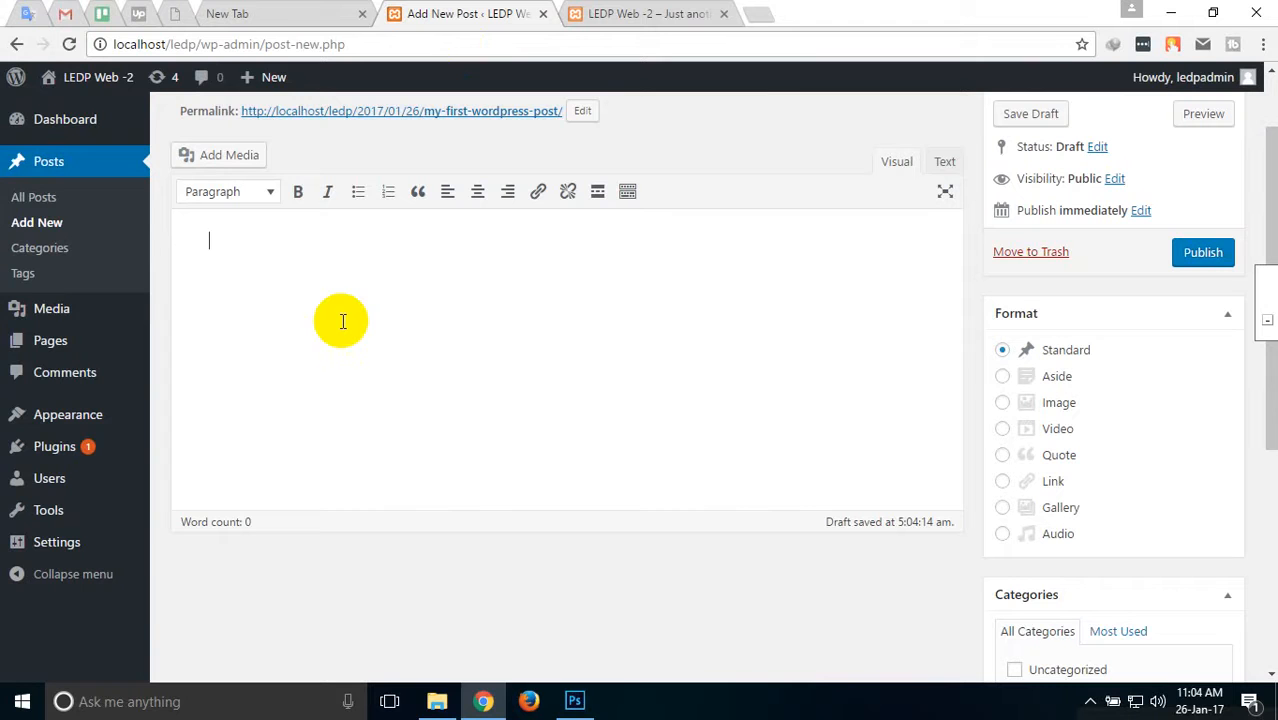
Write "the quick brown fox jumps over the lazy dog." in the post body, followed by "this is", the author's full name and "i am from bangladesh".
type("he quick brown jfox jumps over")
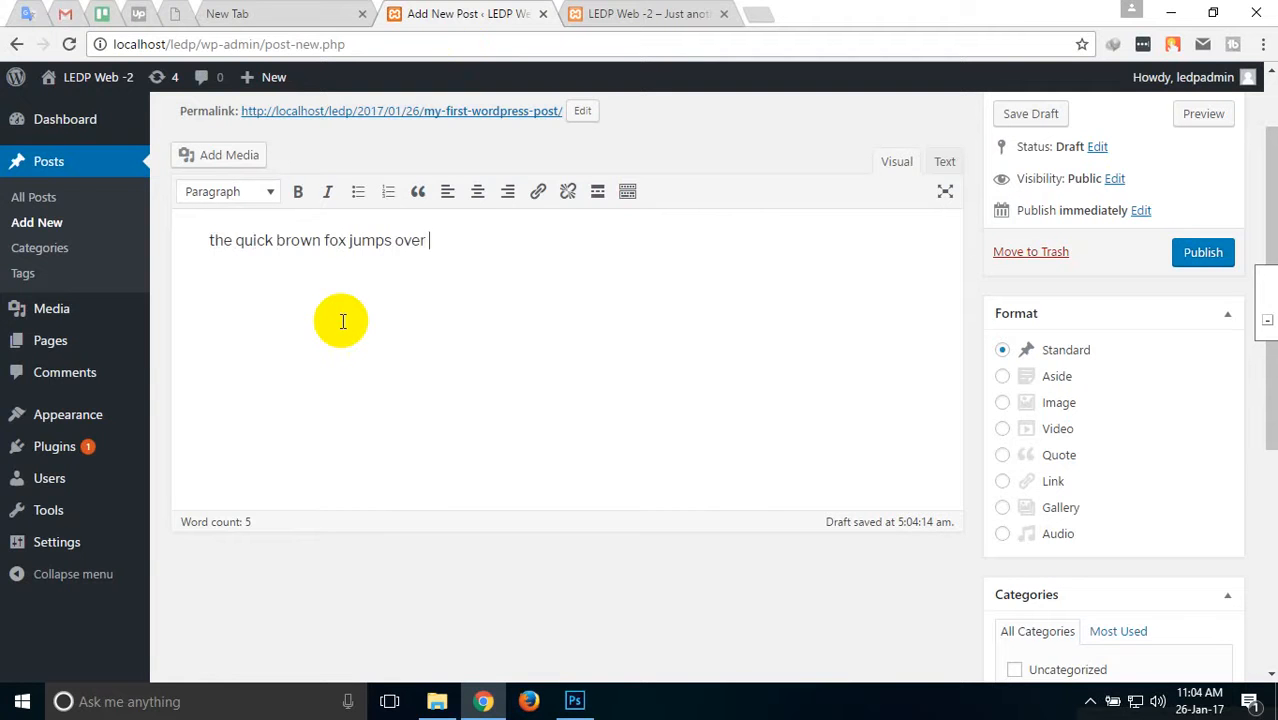
type("the lazy dog. th")
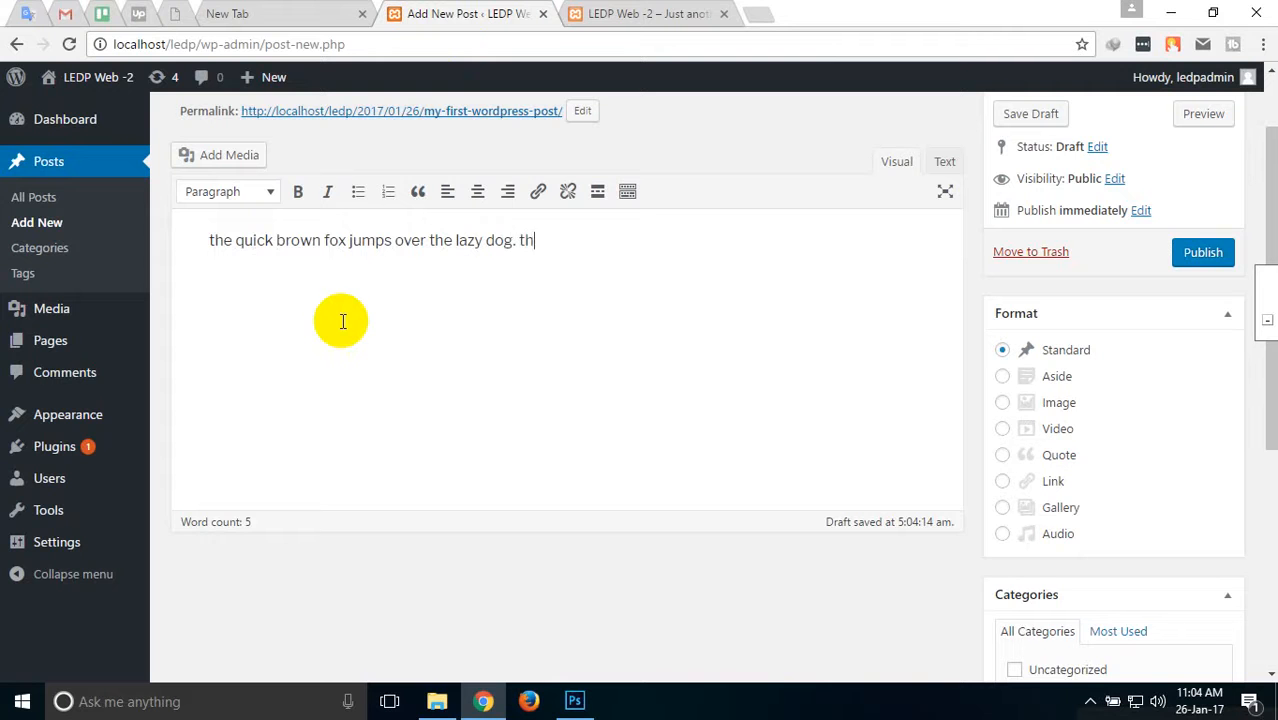
type("is is abu hayat po")
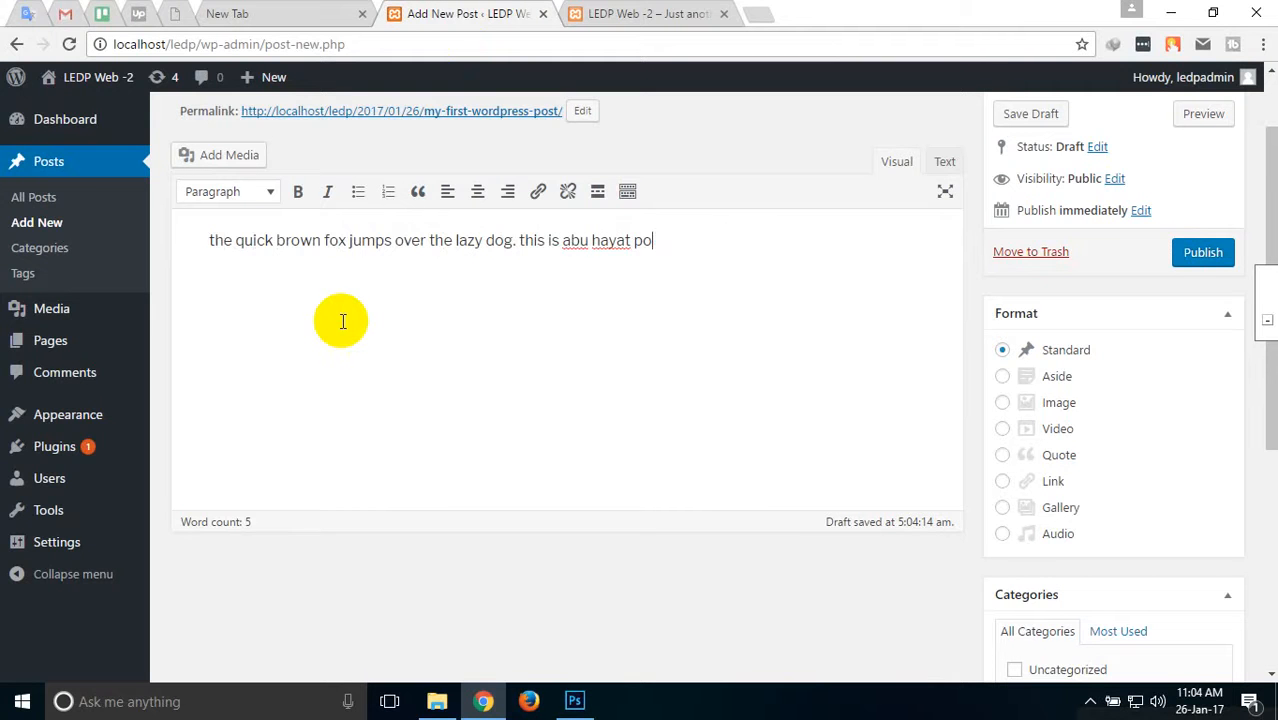
type("lash i am from bangladesh ")
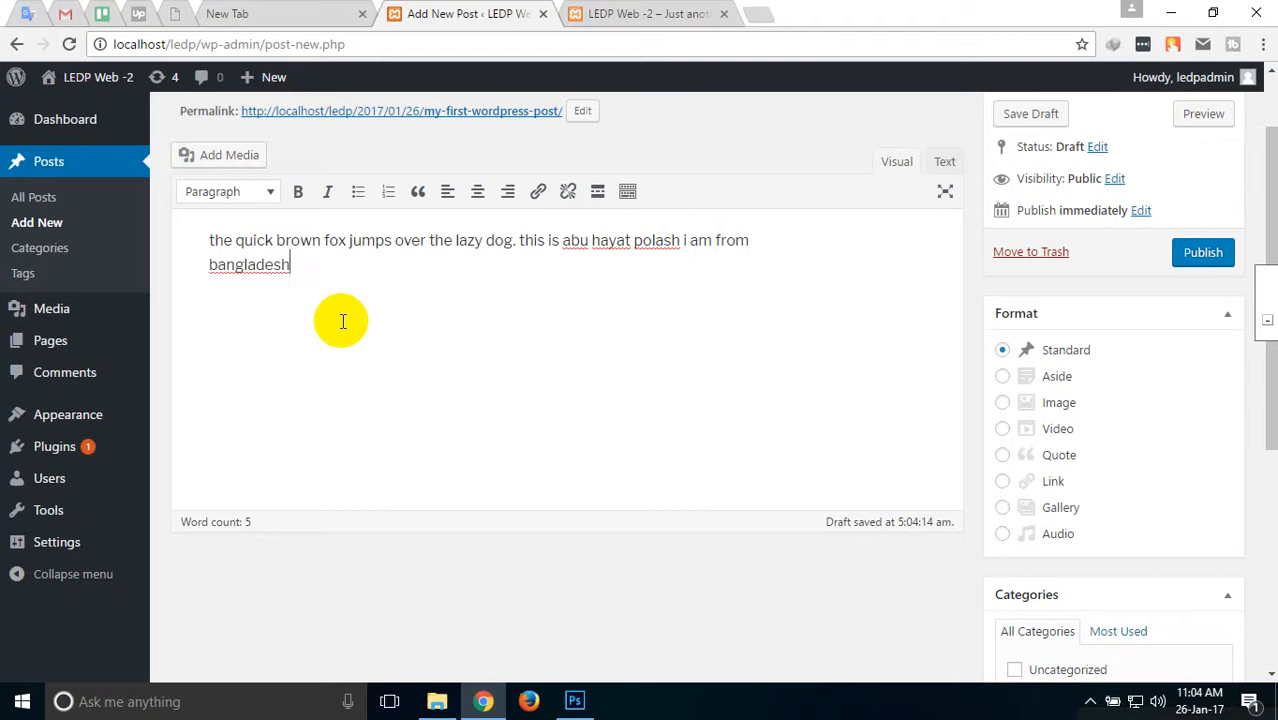
Add the sentence "I am a freelance web designer and developer." to the body, correcting the spelling of its last word.
type(". I am a freelance")
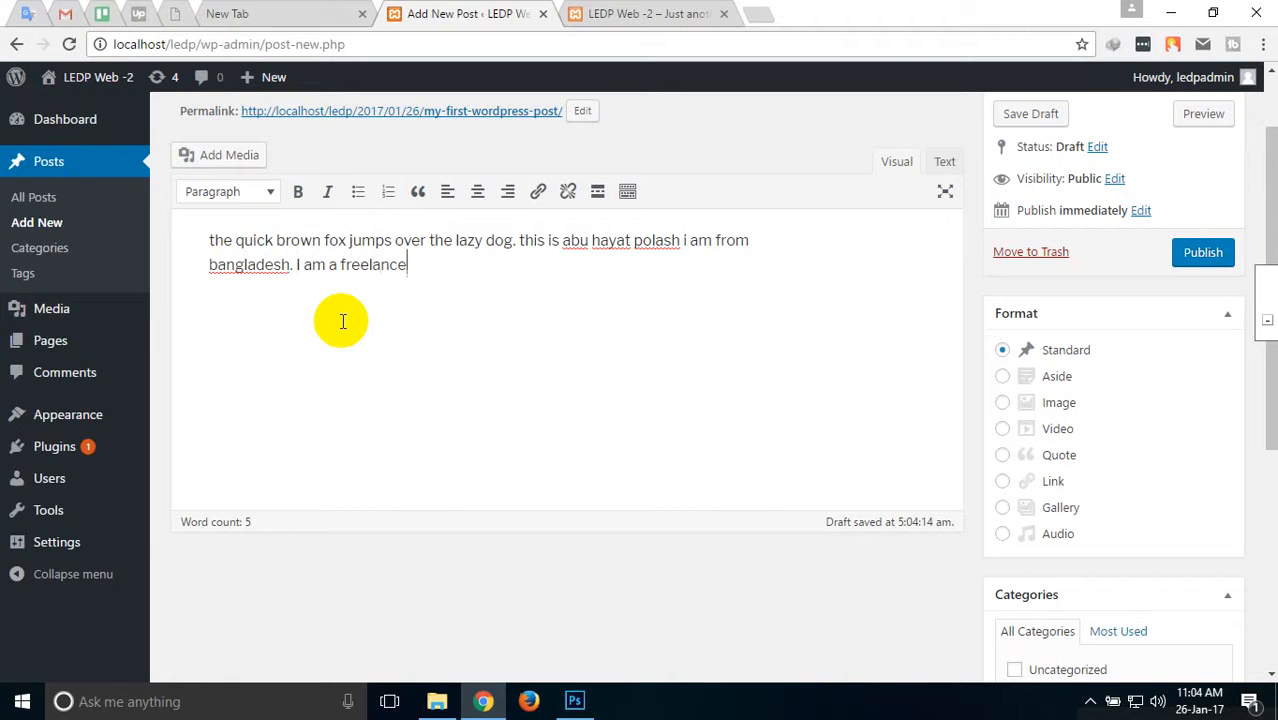
type(" web designer and d")
type("evleoper.")
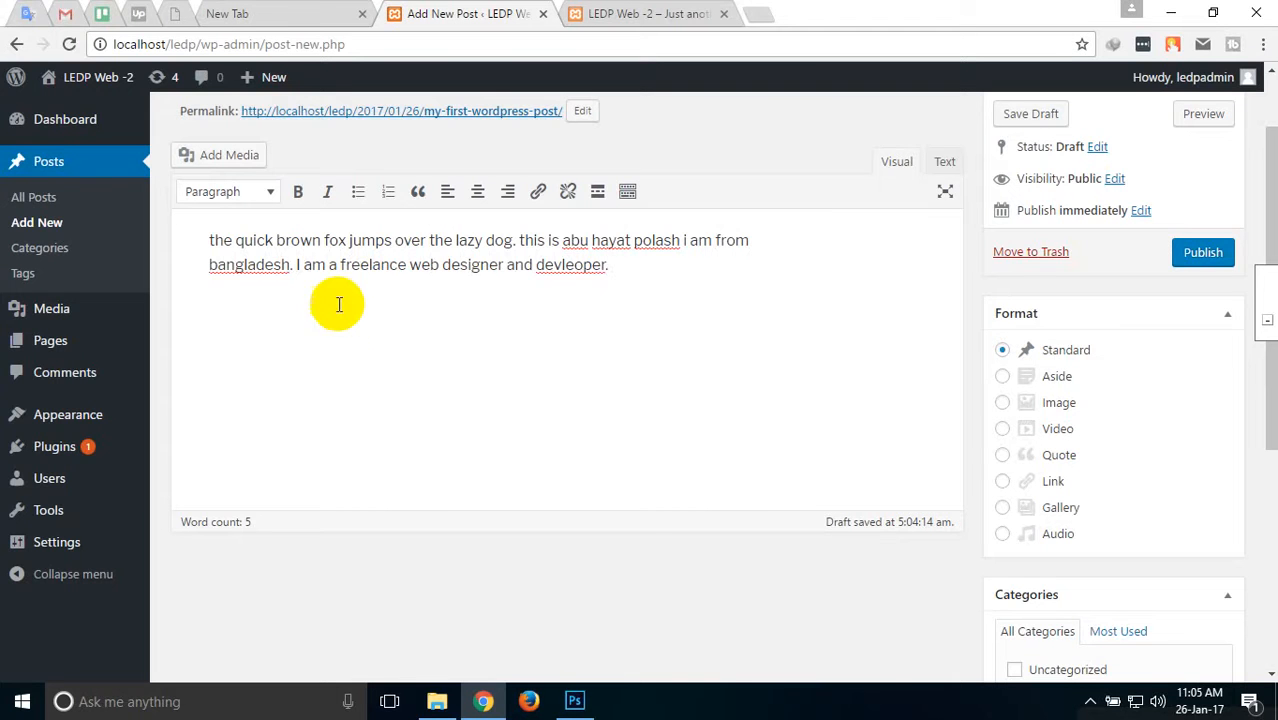
right_click(552, 260)
left_click(600, 268)
Continue the paragraph with "Currently i am studying in B Sc In textile engineering." and "I live in" plus the author's place of residence.
left_click(633, 267)
type("Currently i am s")
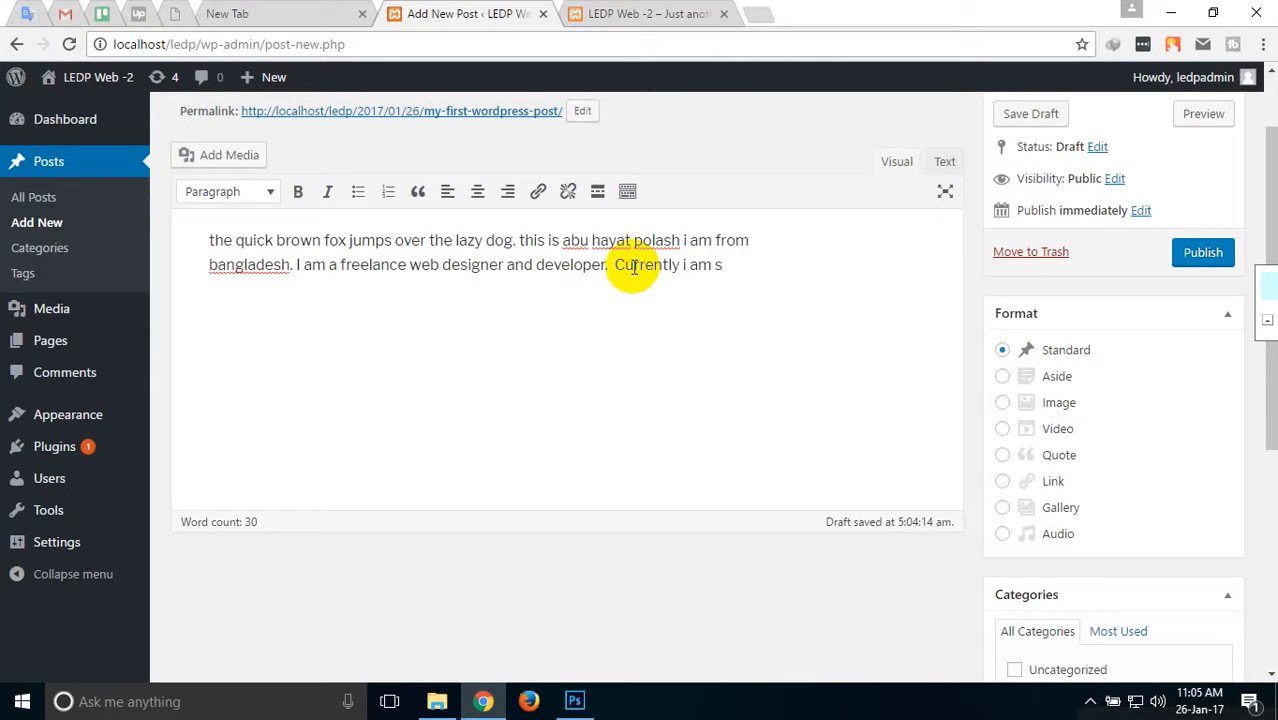
type("tudying in B Sc I")
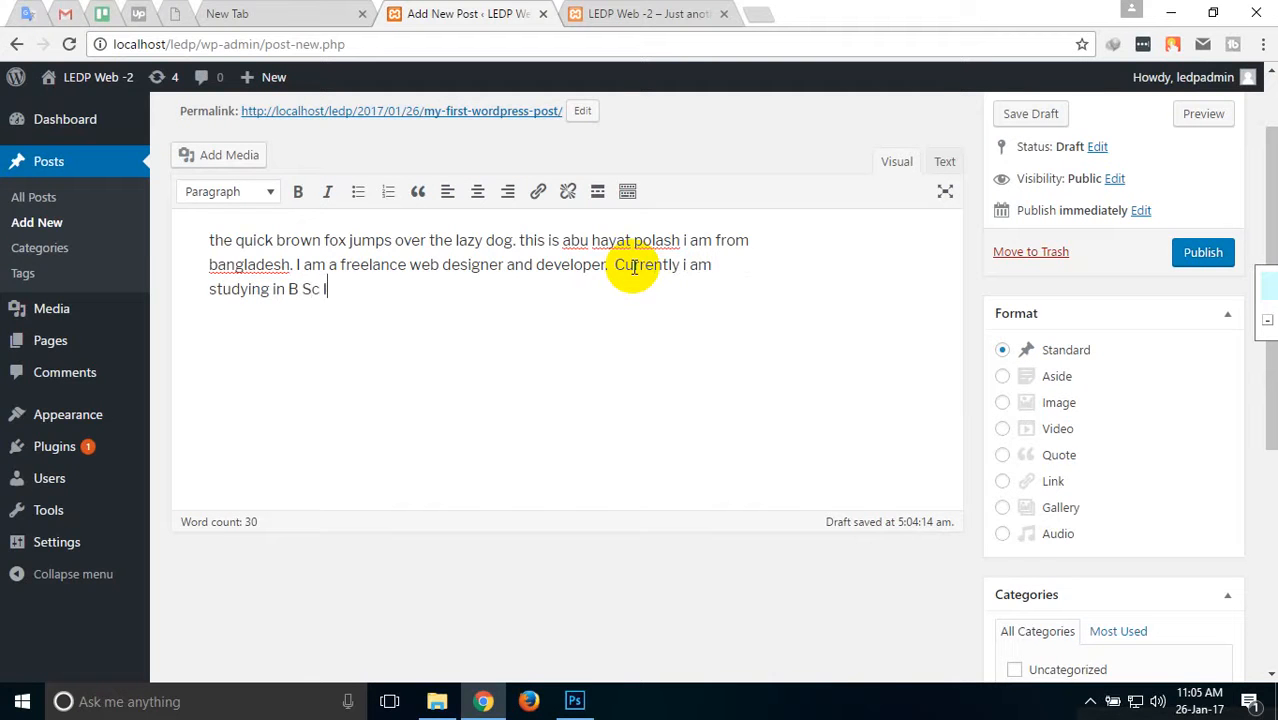
type("n textile engineering")
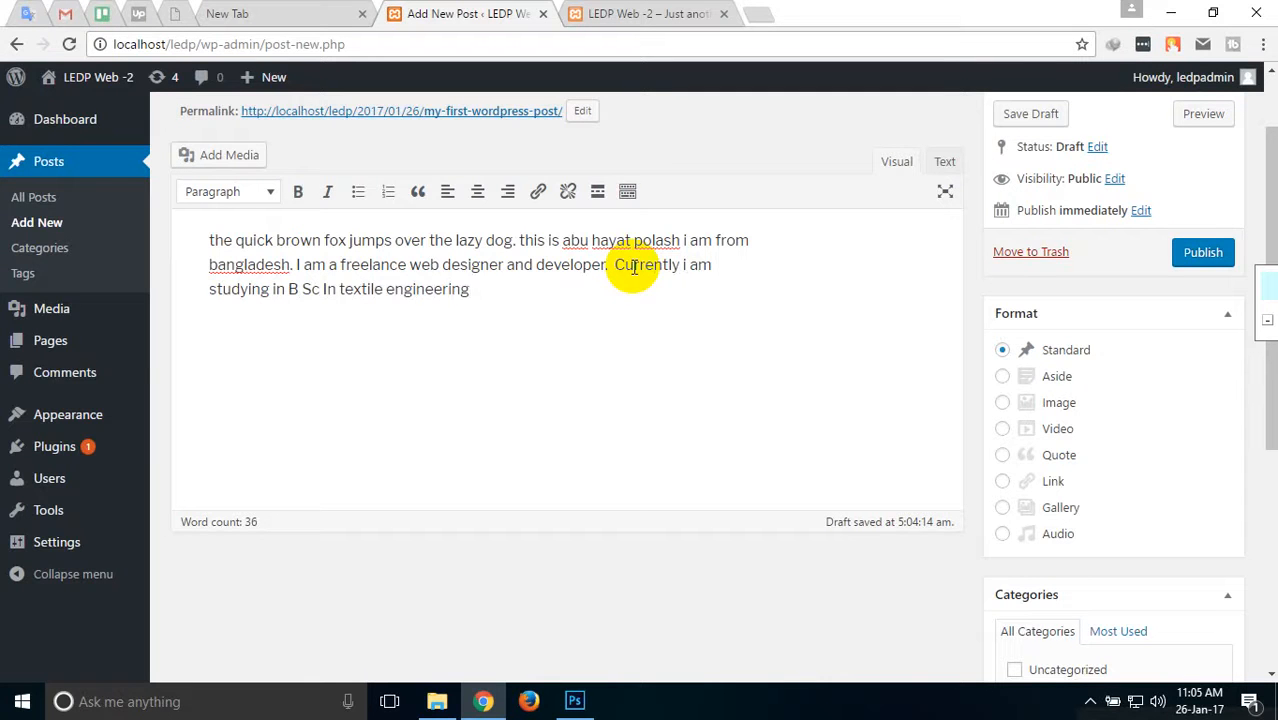
type(". I live in tangail dhaka.")
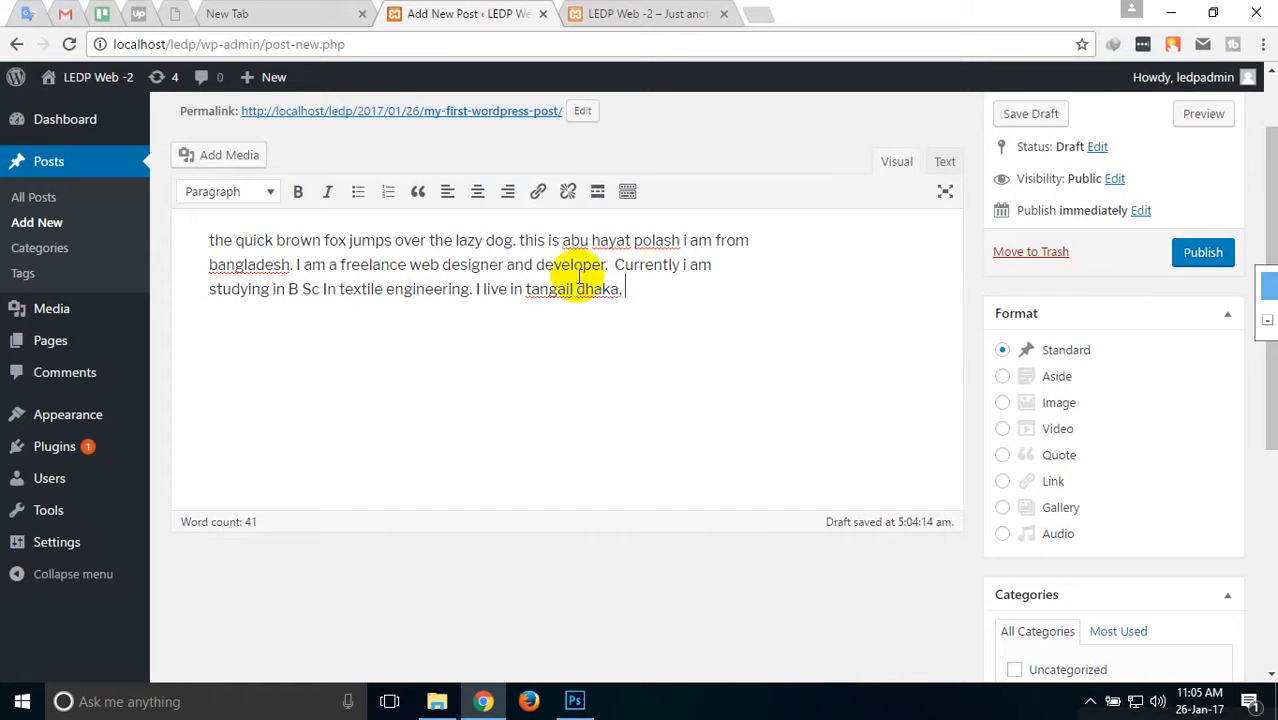
Copy the whole body paragraph and paste the duplicate directly after its end.
scroll(558, 302, "up", 1)
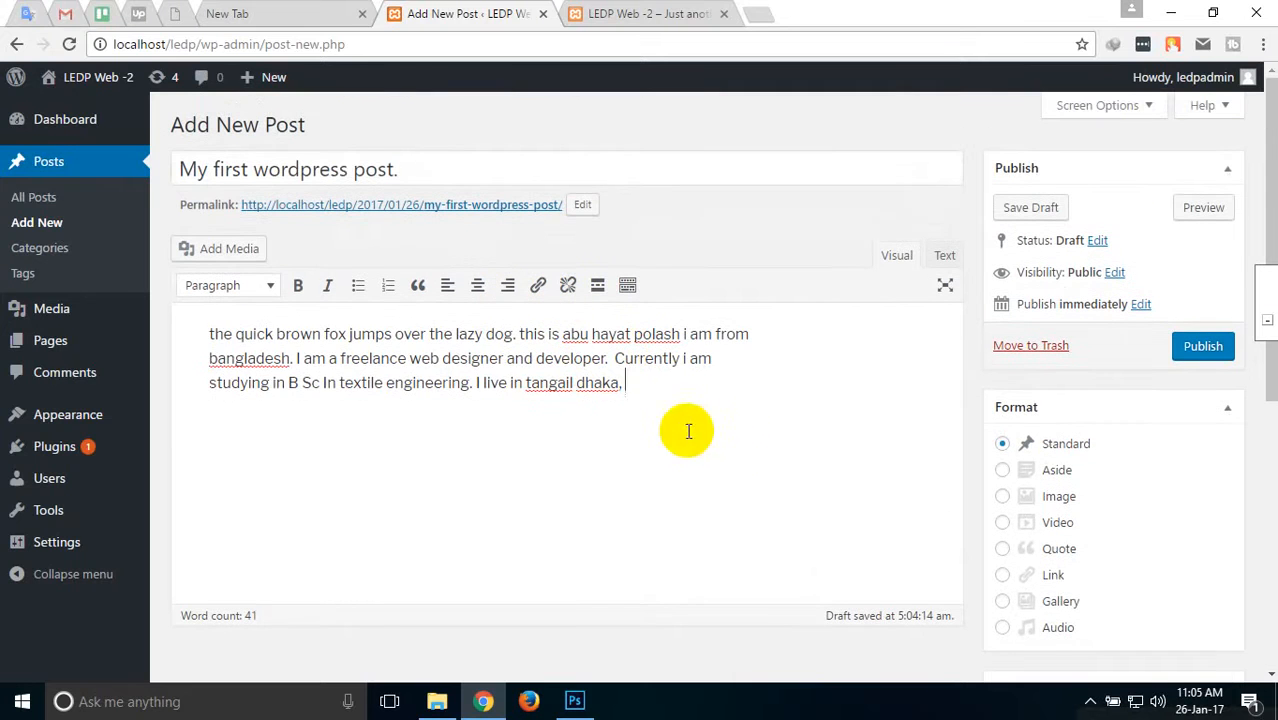
triple_click(335, 386)
right_click(268, 354)
left_click(328, 394)
left_click(641, 394)
key("ctrl+v")
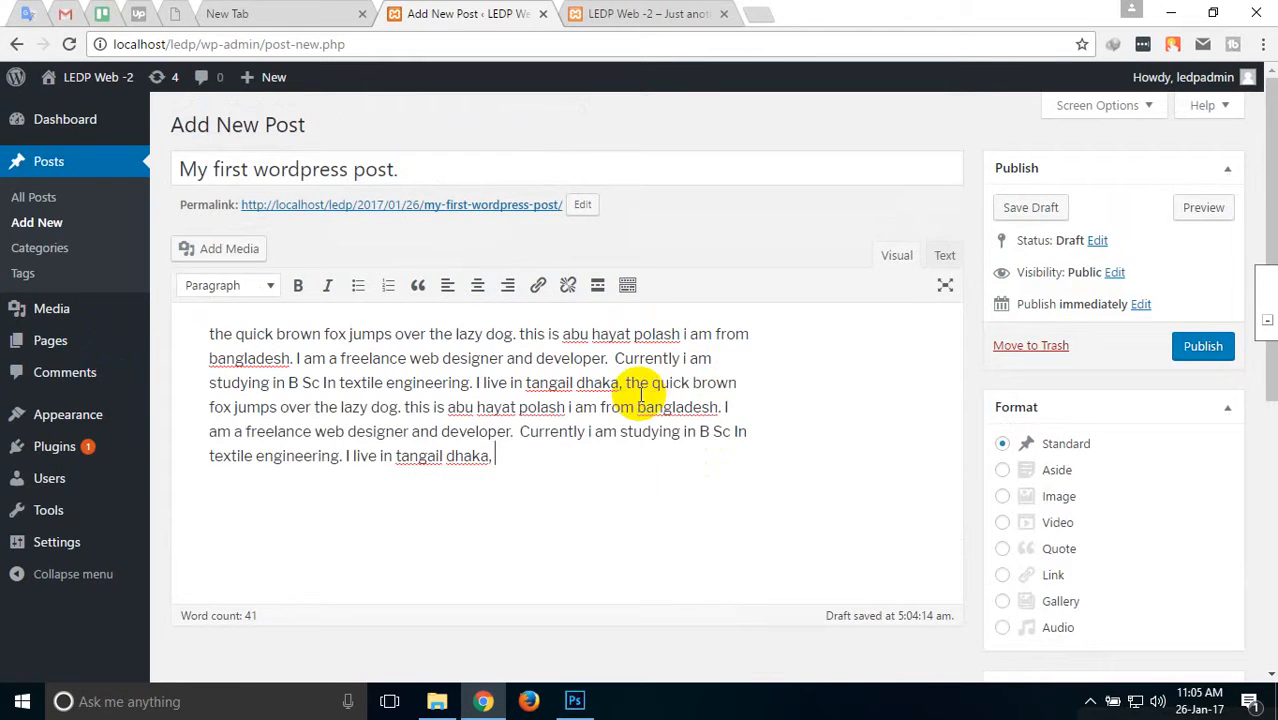
Look over the post's text and settings, and publish it.
scroll(620, 390, "down", 2)
scroll(604, 387, "up", 2)
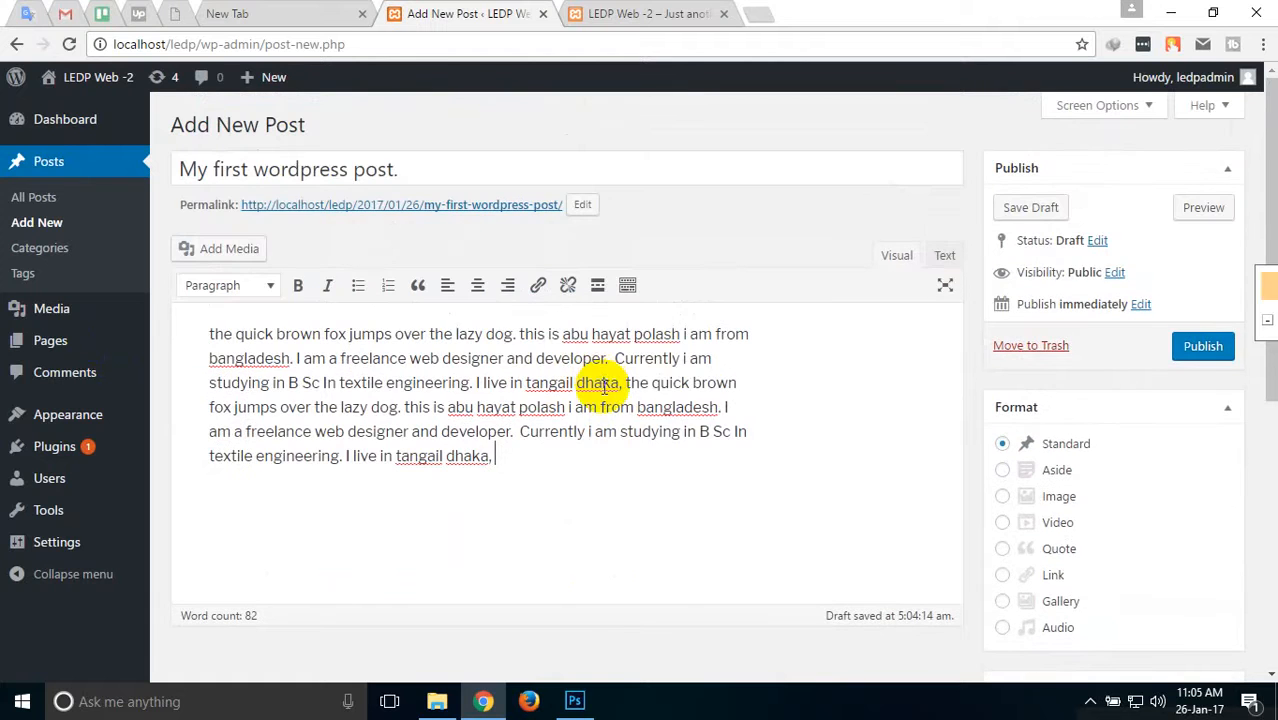
scroll(479, 325, "down", 6)
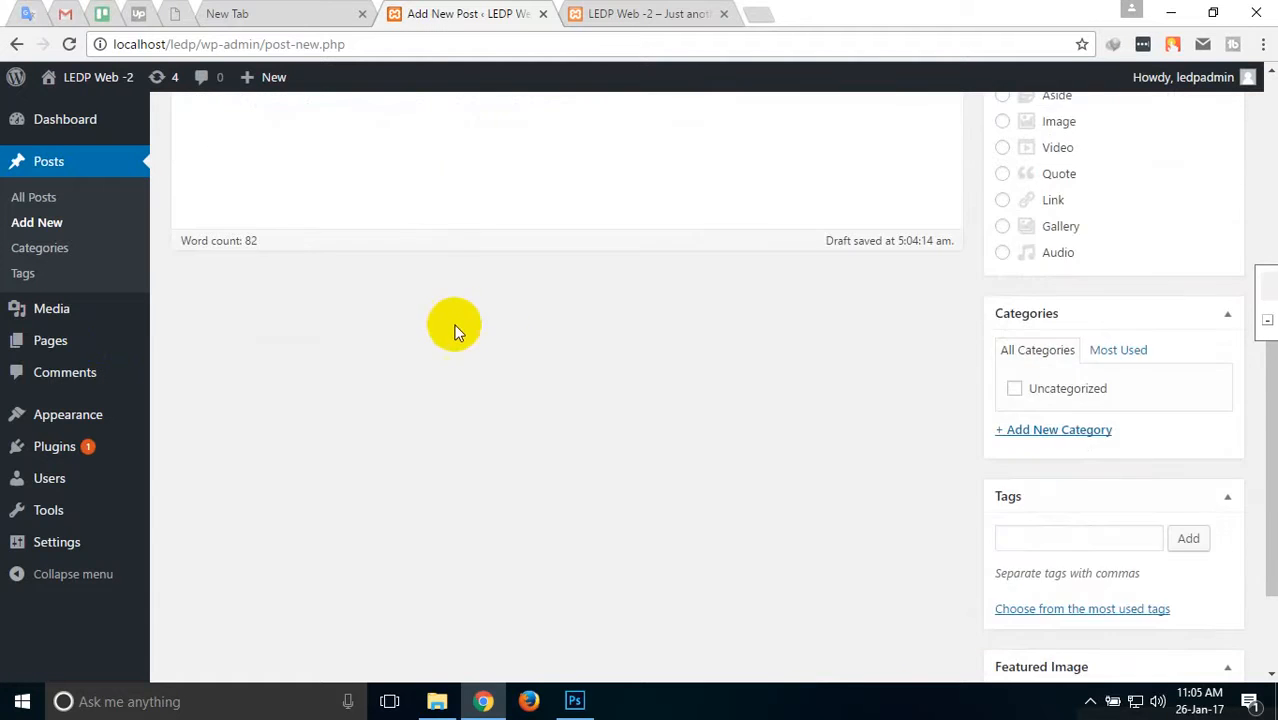
scroll(451, 328, "up", 6)
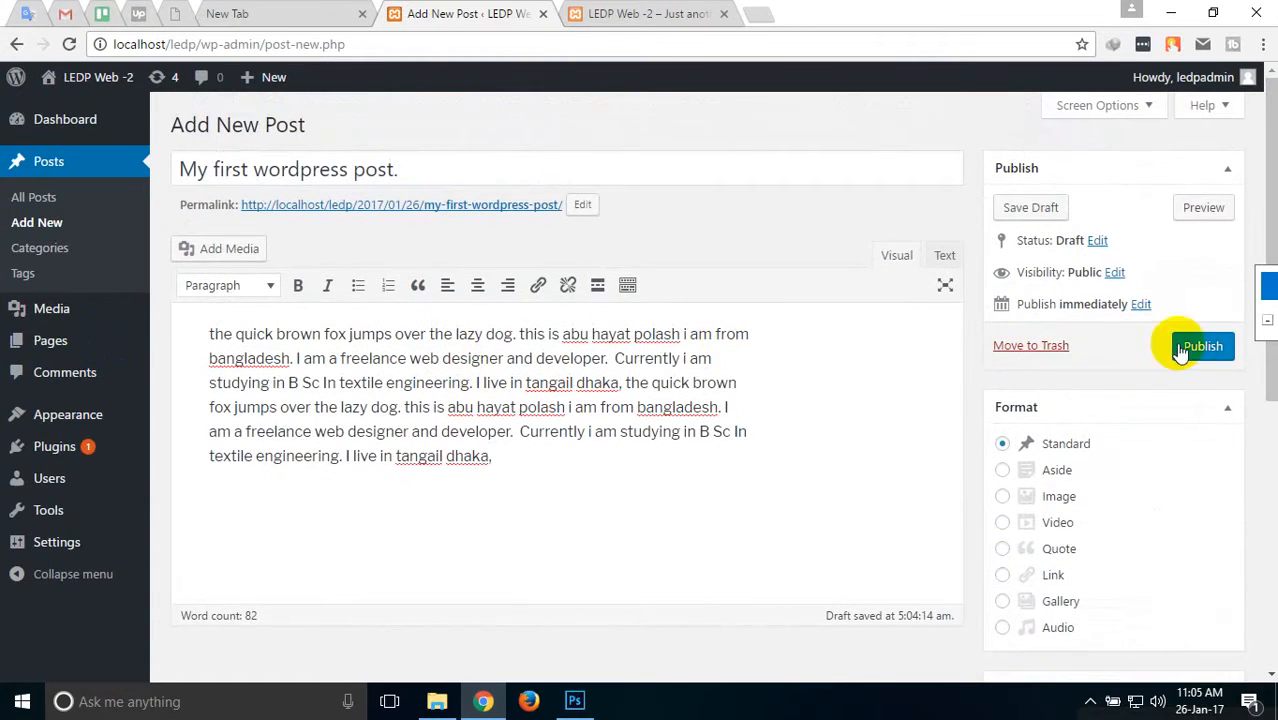
left_click(1213, 346)
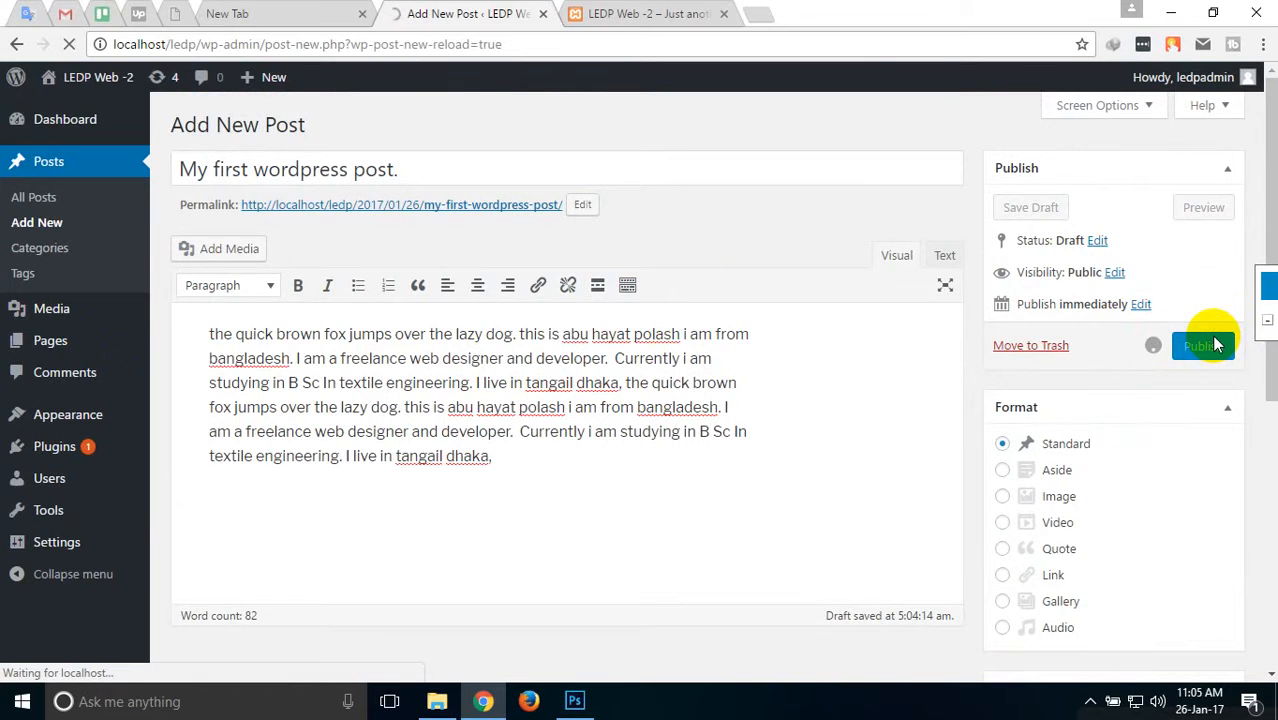
Reload the site's front page and check how the new post's title and text are displayed.
left_click(715, 14)
scroll(415, 201, "down", 8)
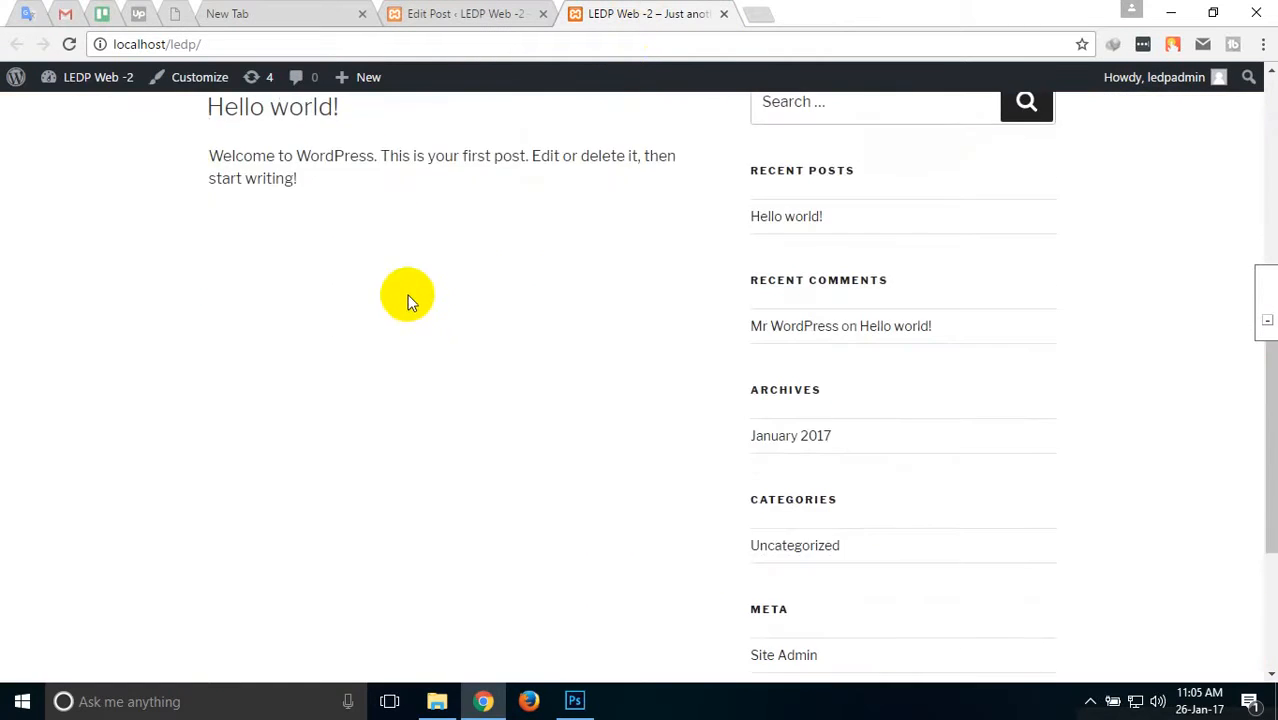
right_click(410, 300)
left_click(491, 352)
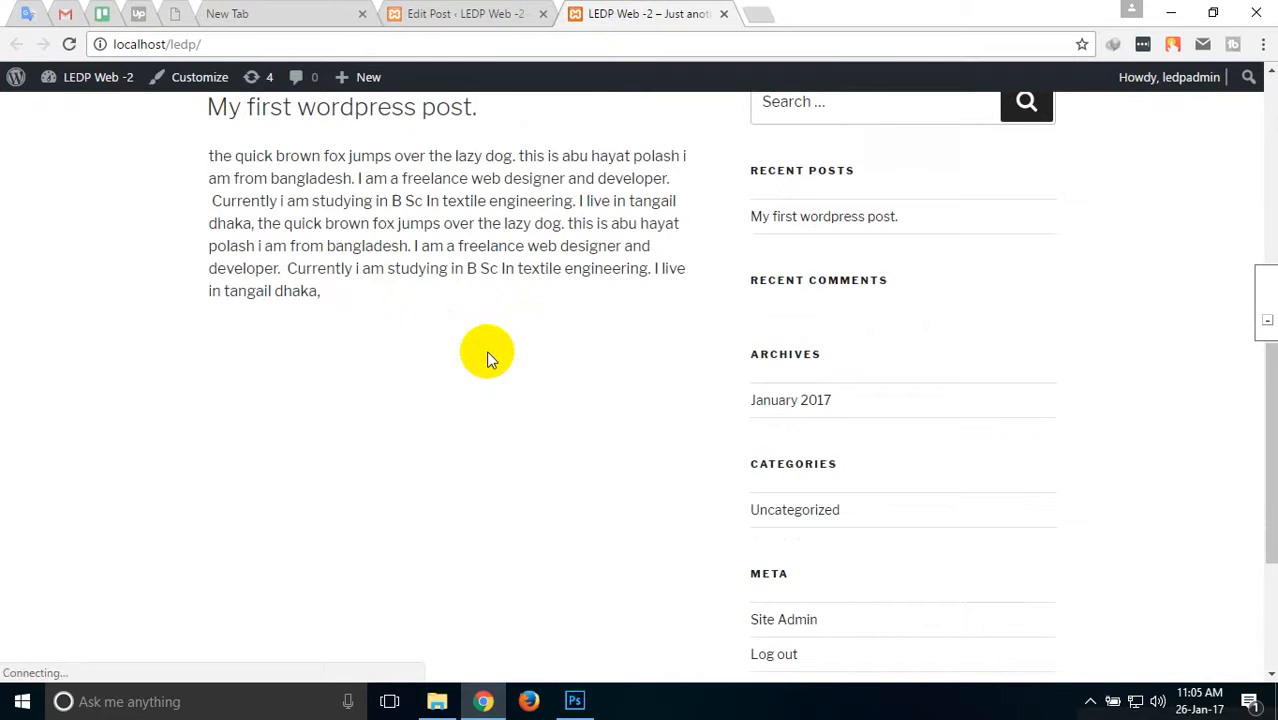
scroll(560, 367, "up", 4)
left_click(346, 472)
triple_click(346, 472)
left_click(508, 485)
triple_click(369, 488)
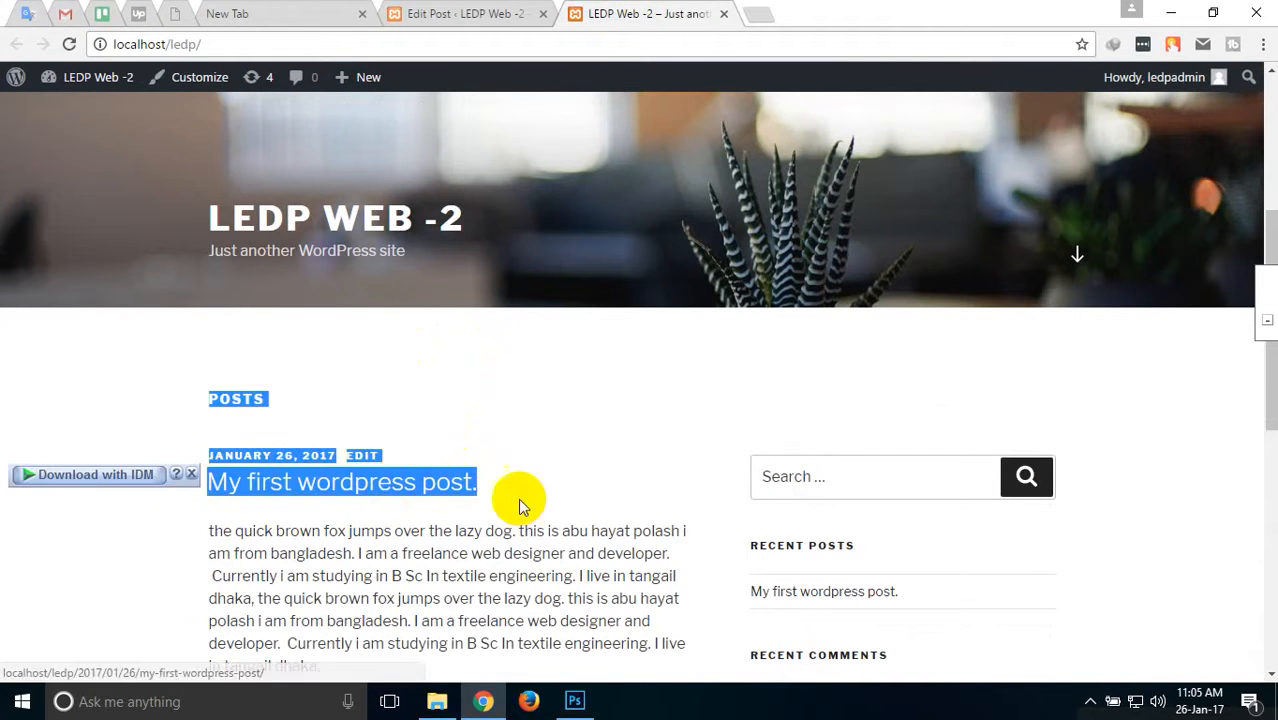
left_click(545, 466)
scroll(461, 426, "down", 5)
scroll(436, 462, "up", 3)
scroll(436, 462, "down", 5)
Return to the admin area and add a new post category named "Education".
left_click(522, 12)
scroll(479, 465, "down", 4)
scroll(389, 441, "up", 3)
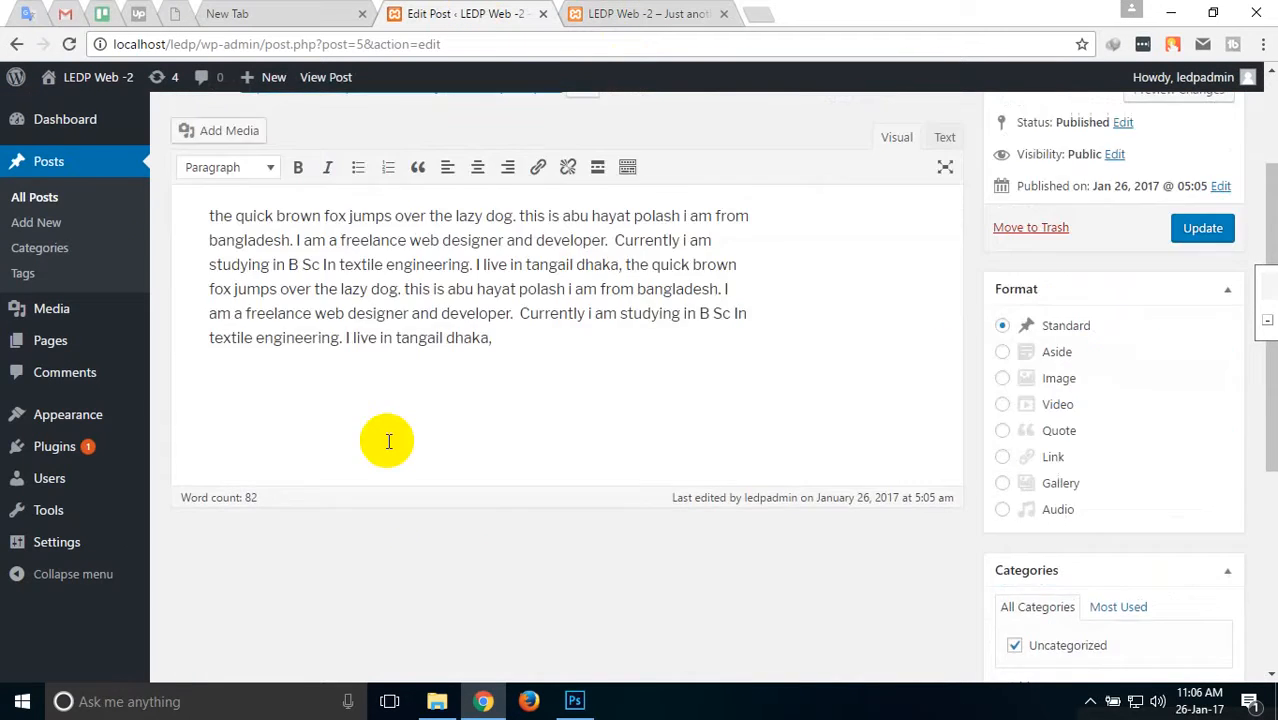
scroll(389, 441, "up", 2)
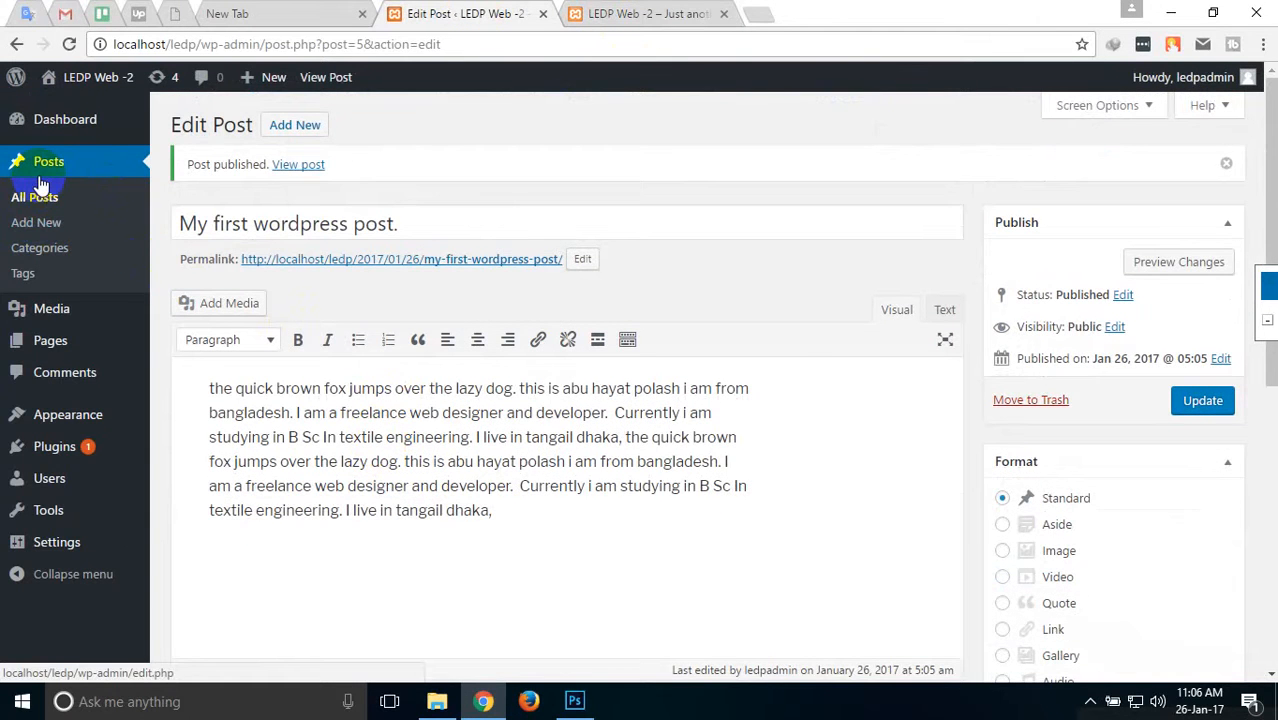
left_click(42, 250)
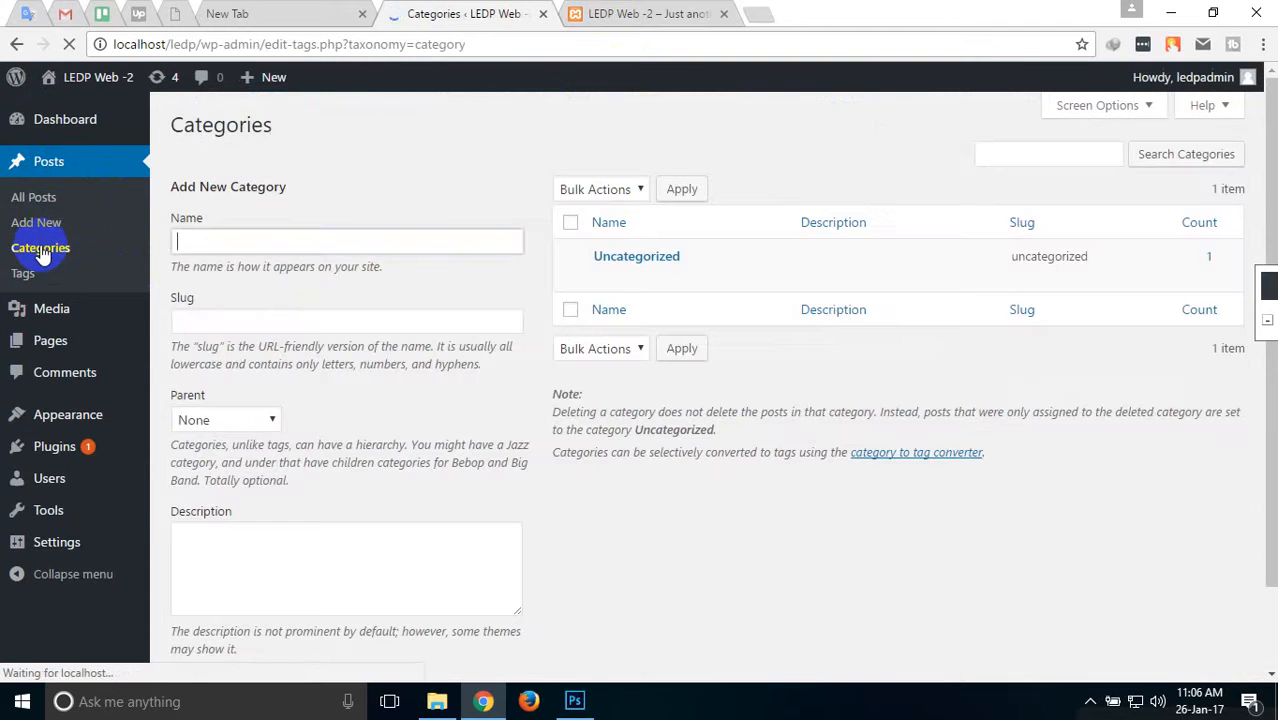
left_click(297, 240)
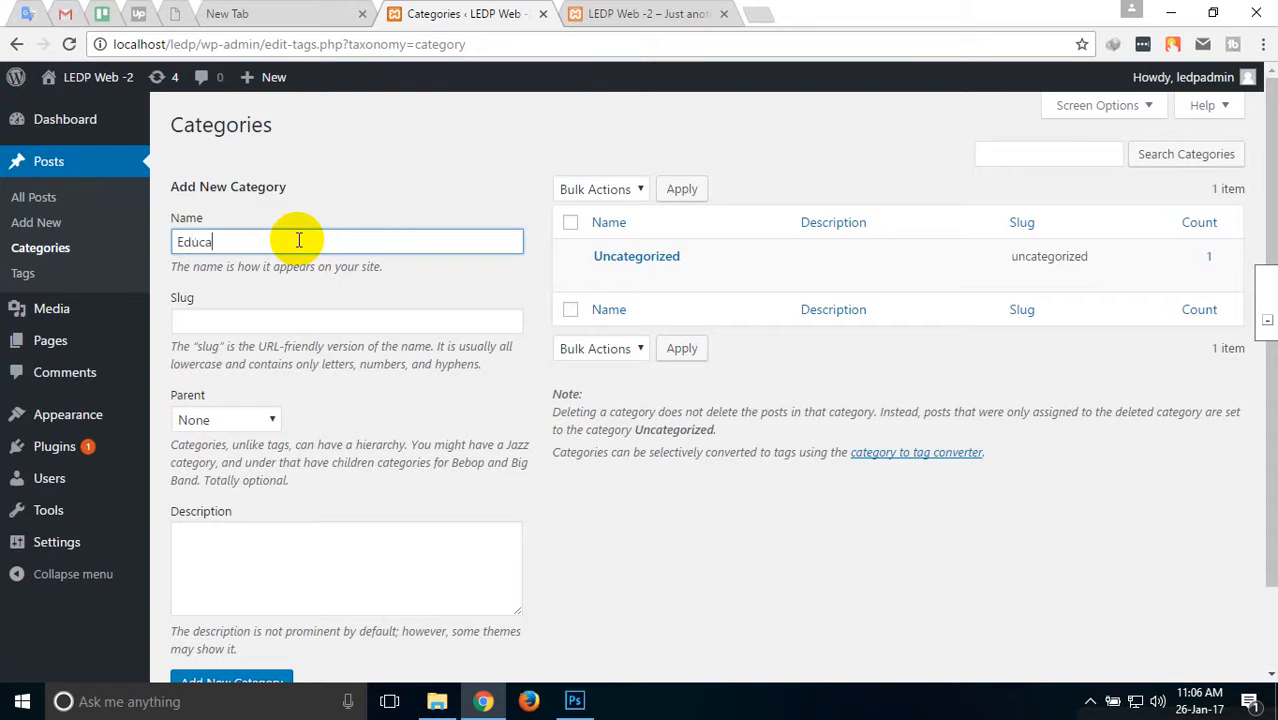
scroll(827, 400, "down", 1)
left_click(291, 587)
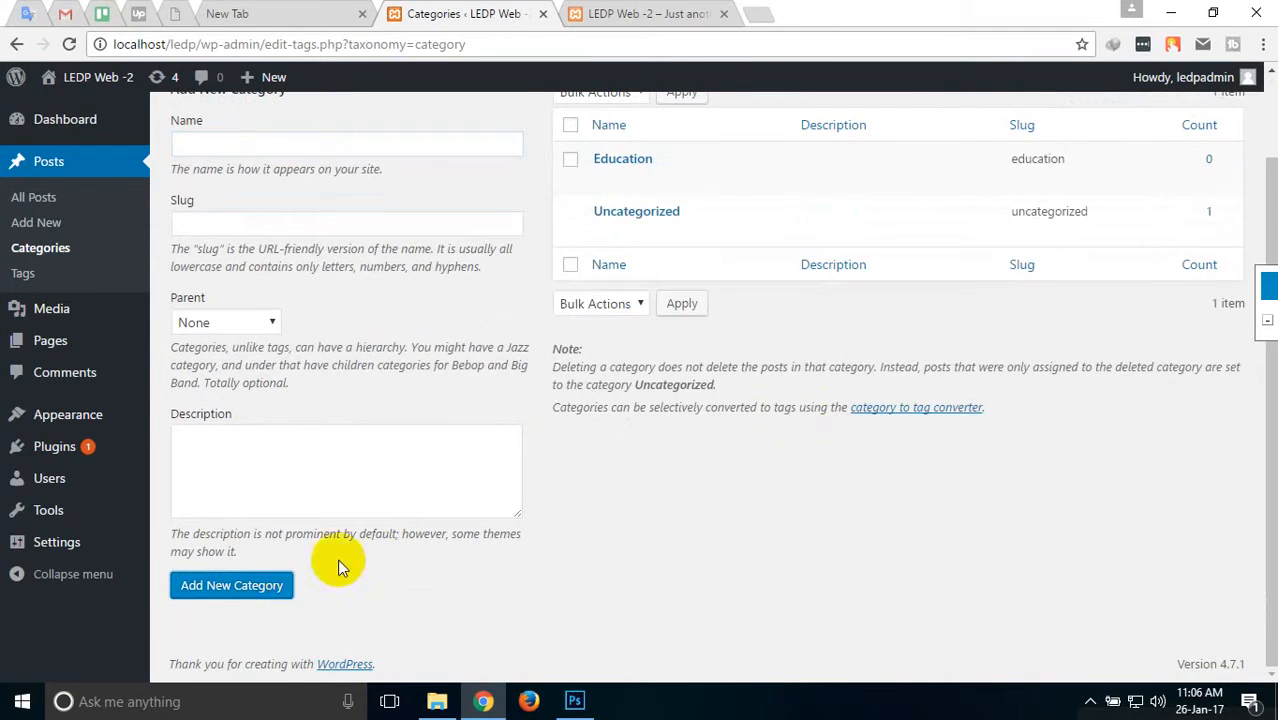
Add another post category named "Sports".
scroll(350, 322, "up", 1)
left_click(266, 246)
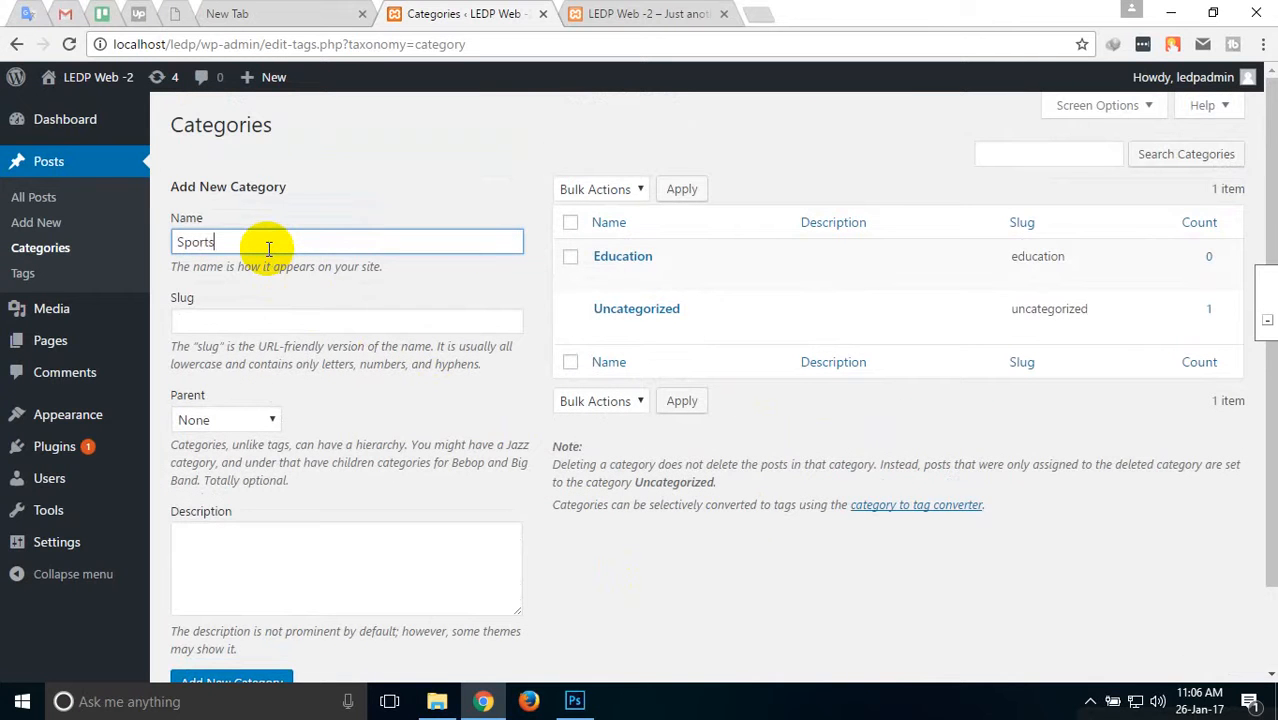
scroll(271, 422, "down", 1)
left_click(222, 590)
scroll(479, 428, "up", 1)
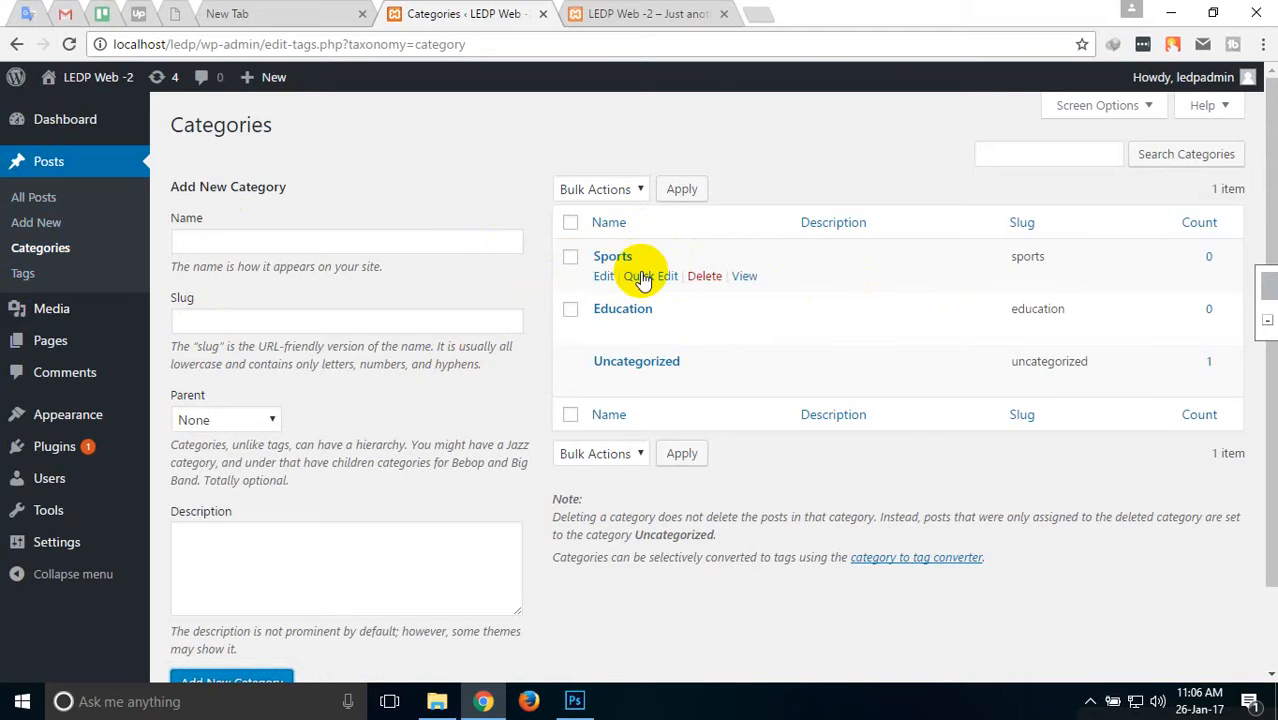
Start a new post titled "my second post which will be under sports category".
left_click(25, 205)
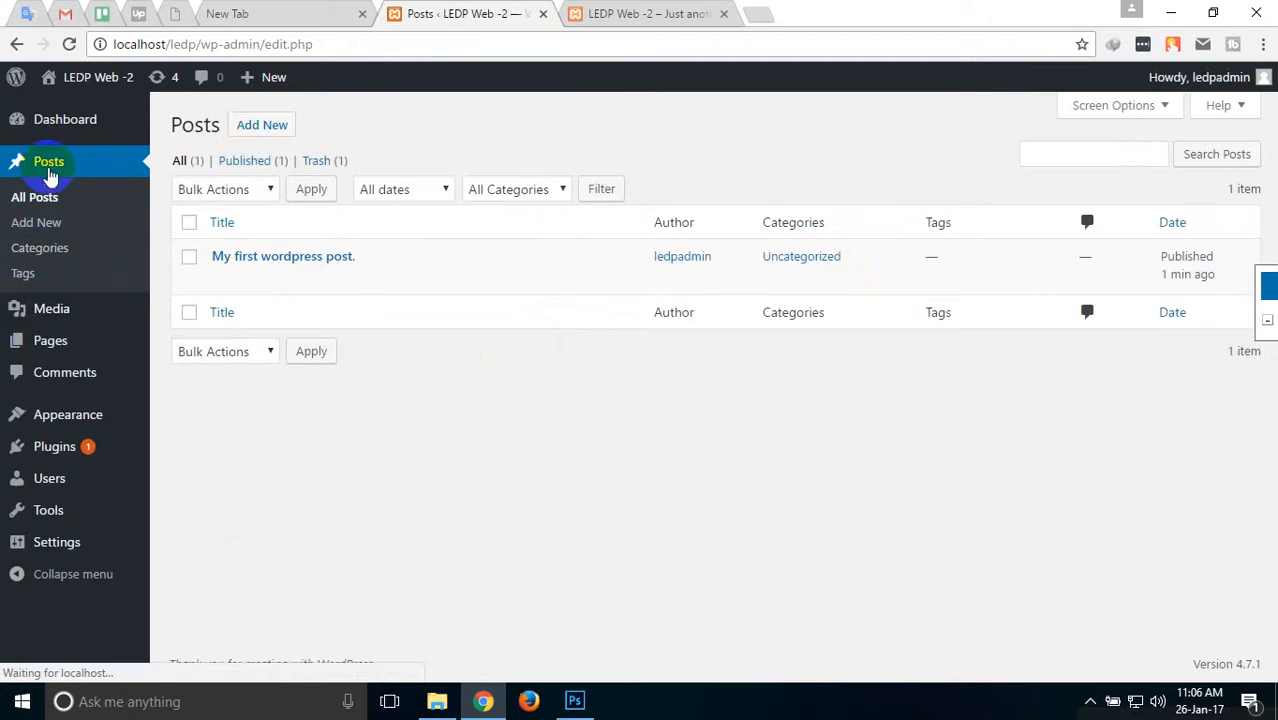
left_click(252, 127)
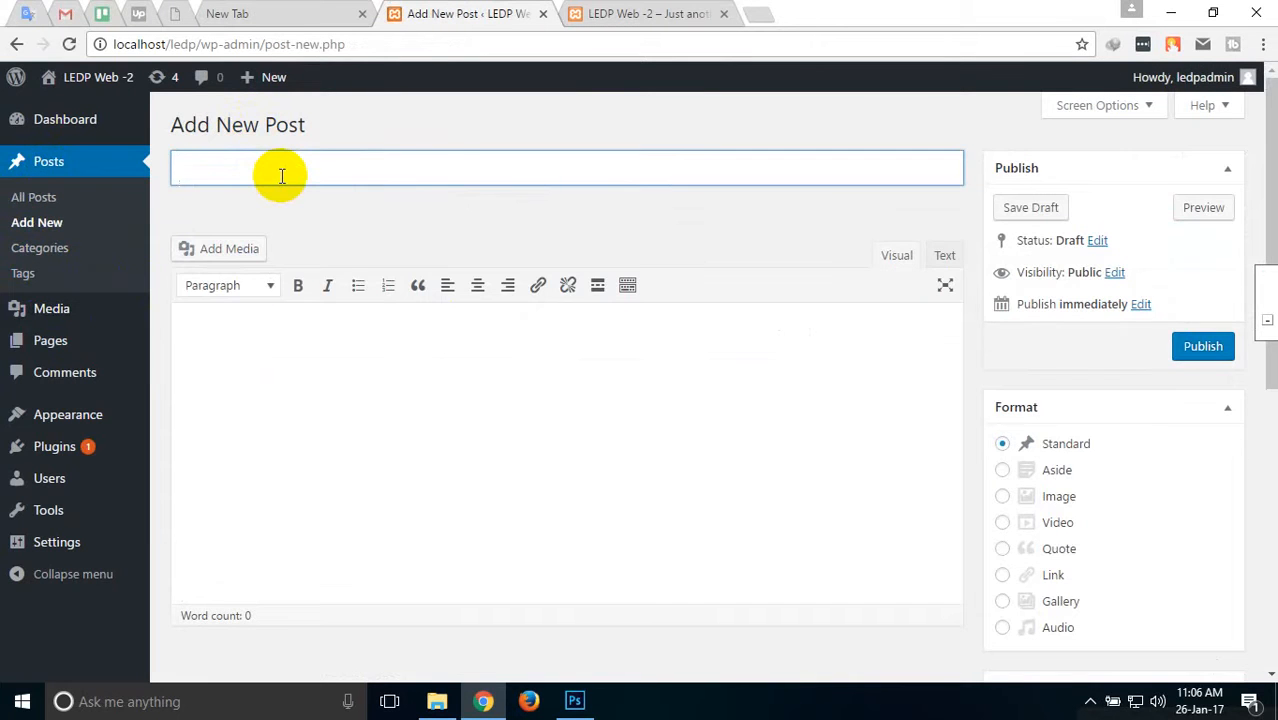
type("my second post whic")
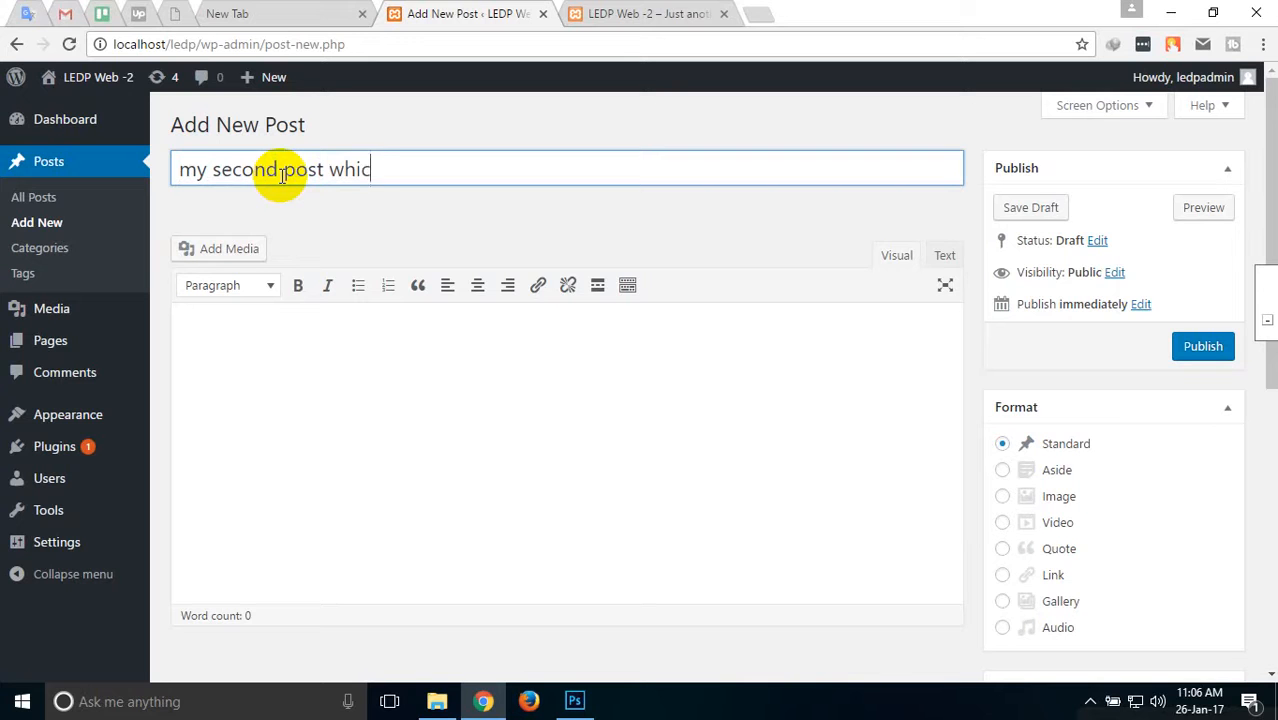
type("h will be under spor")
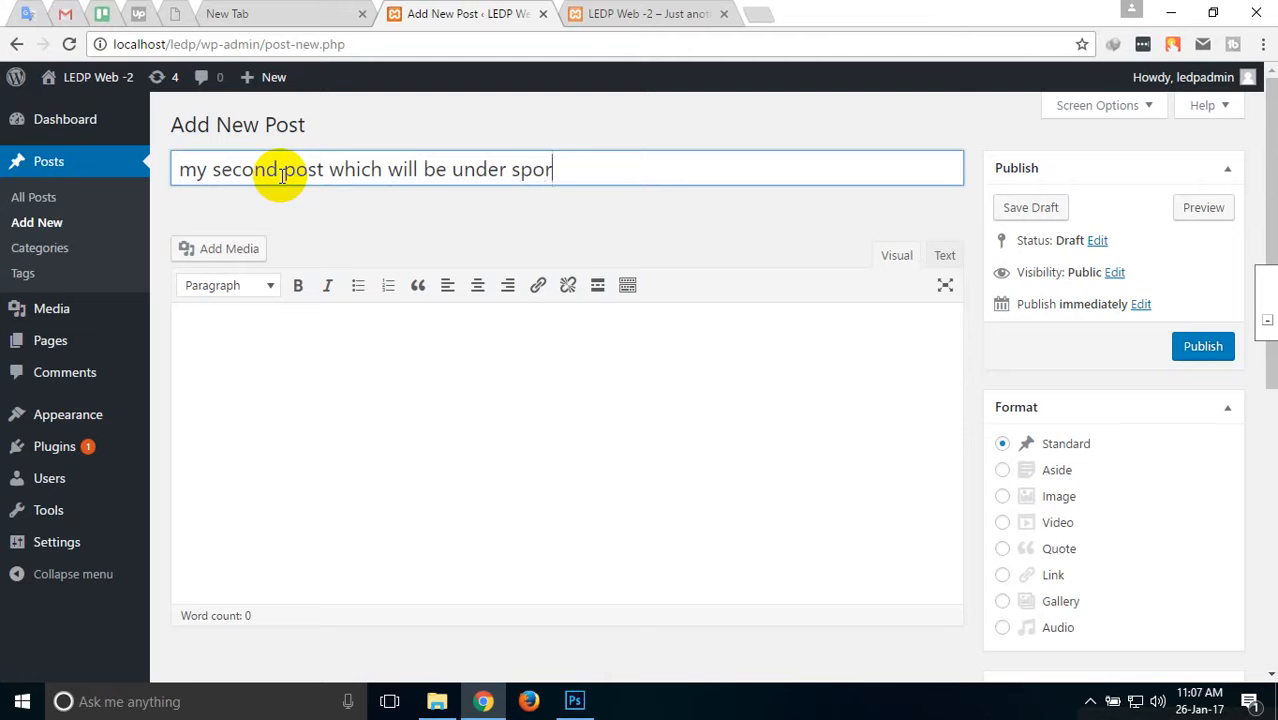
type("ts category")
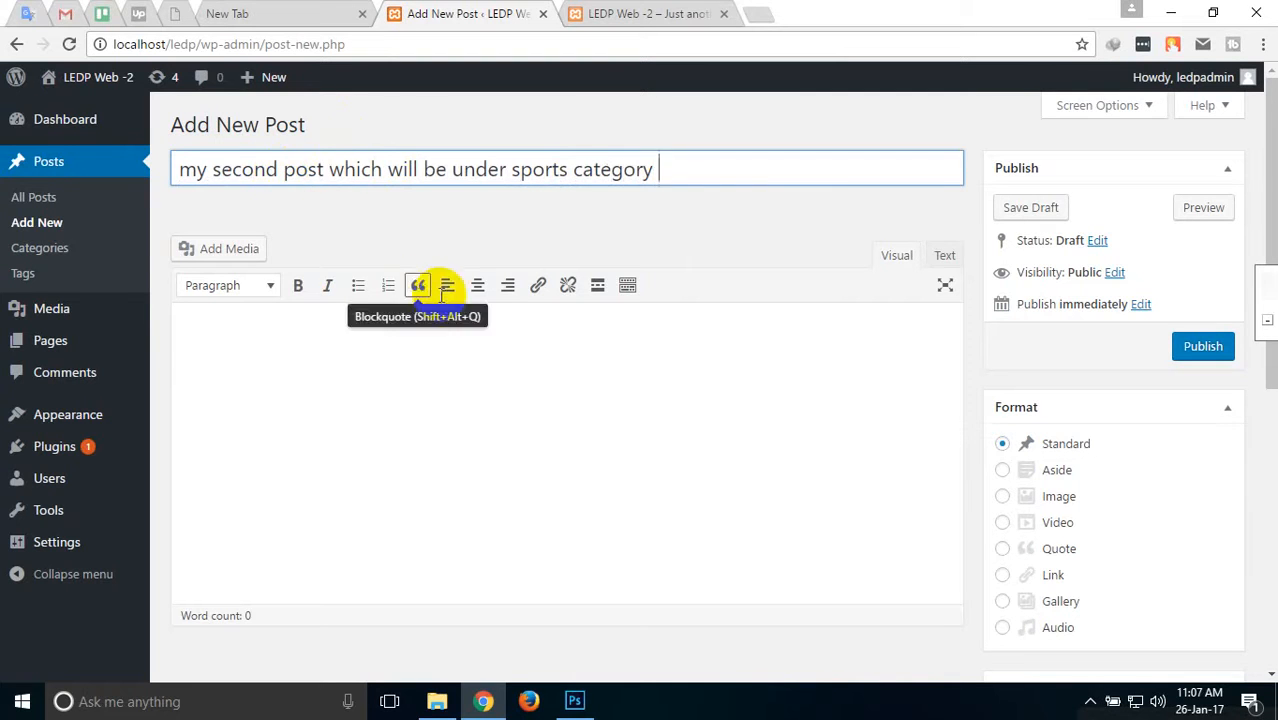
Write "some text some text some text" in the post body and repeat it many times to fill about nine lines.
scroll(478, 289, "down", 2)
left_click(479, 288)
scroll(342, 243, "up", 1)
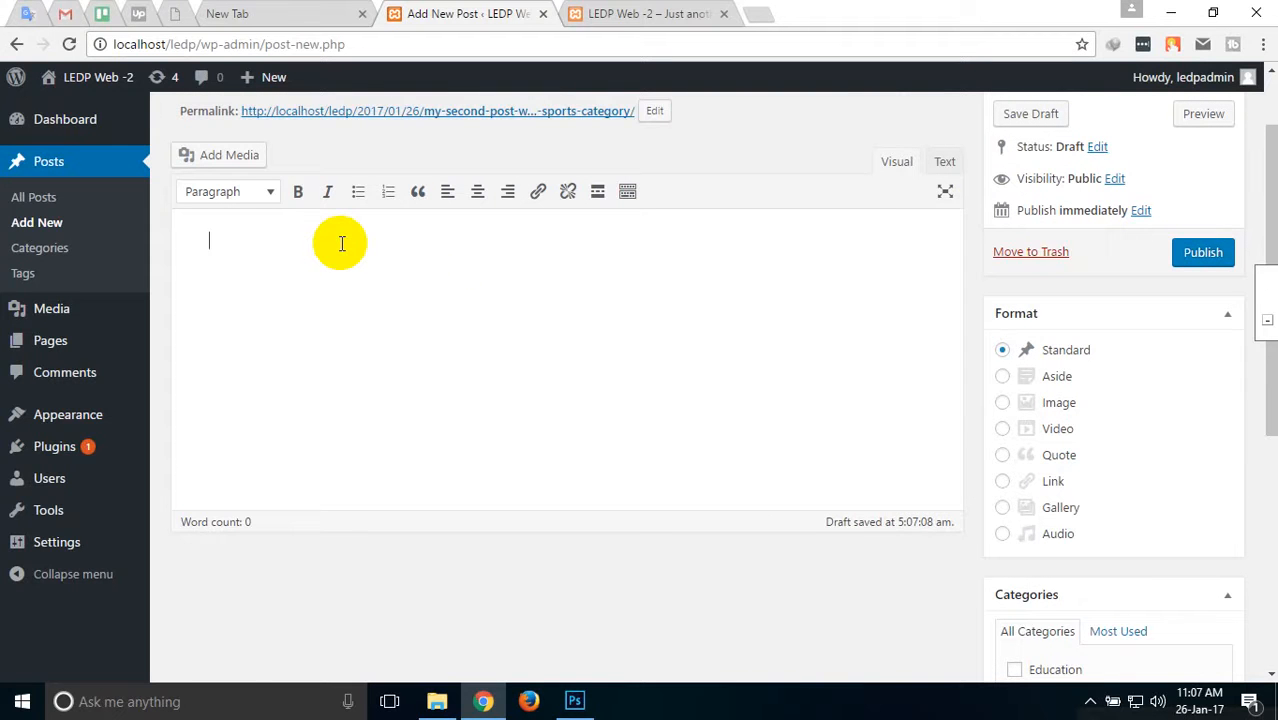
type("some text some text some tex")
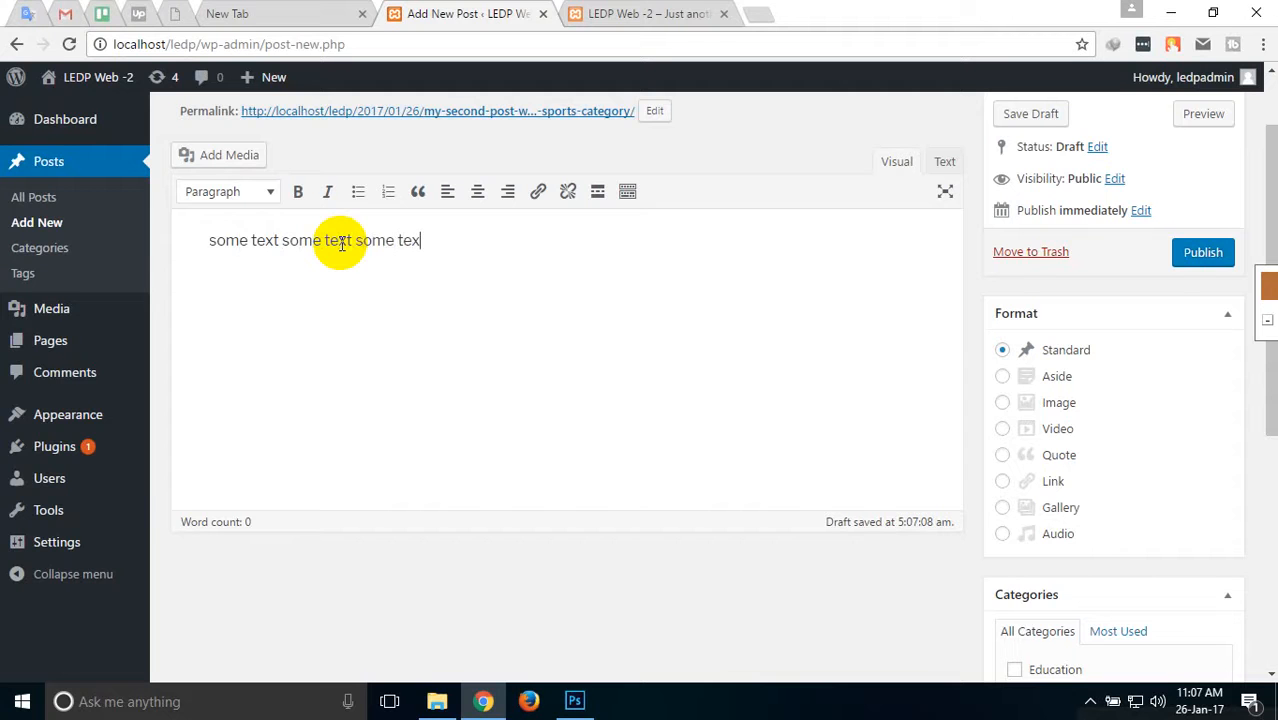
type("t")
key("ctrl+shift+Left")
key("ctrl+shift+Left")
key("ctrl+shift+Left")
key("ctrl+shift+Left")
key("ctrl+shift+Left")
key("ctrl+shift+Left")
key("Right")
key("ctrl+v")
key("ctrl+v")
key("ctrl+v")
key("ctrl+v")
key("ctrl+v")
key("ctrl+v")
key("ctrl+v")
key("ctrl+v")
key("ctrl+v")
key("ctrl+v")
key("ctrl+v")
key("ctrl+v")
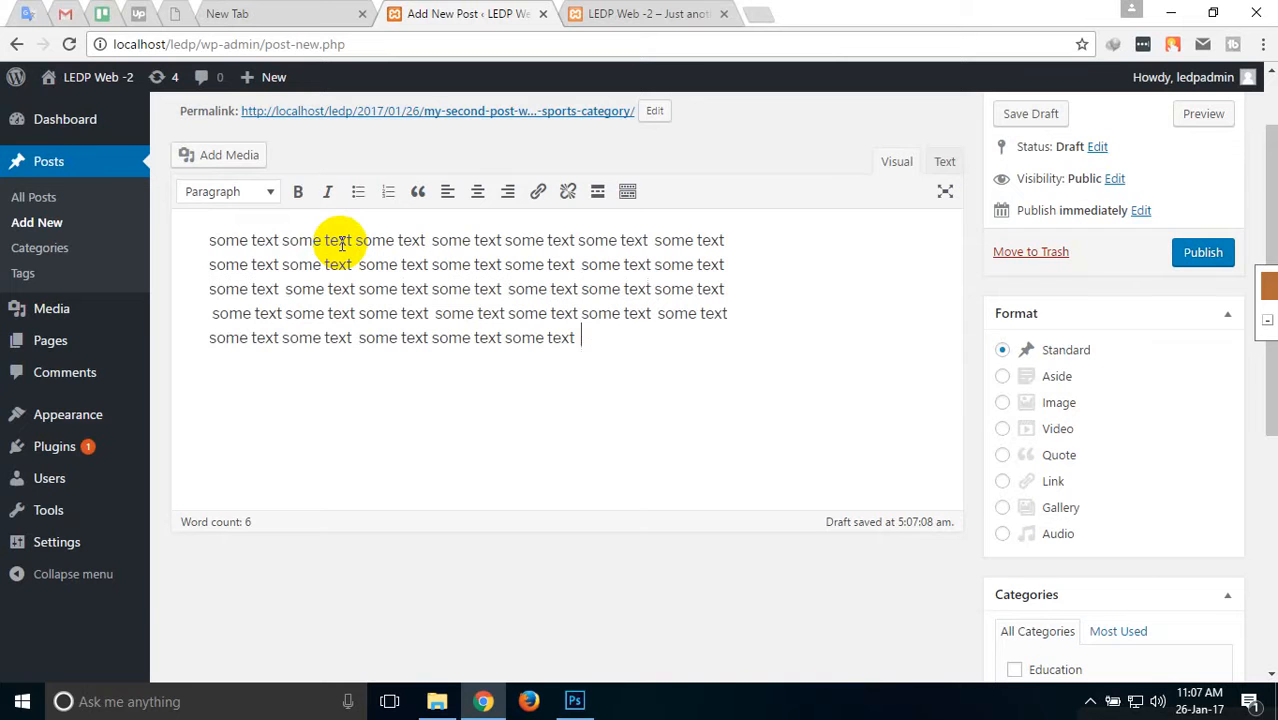
key("ctrl+v")
key("ctrl+v")
key("ctrl+v")
key("ctrl+v")
key("ctrl+v")
key("ctrl+v")
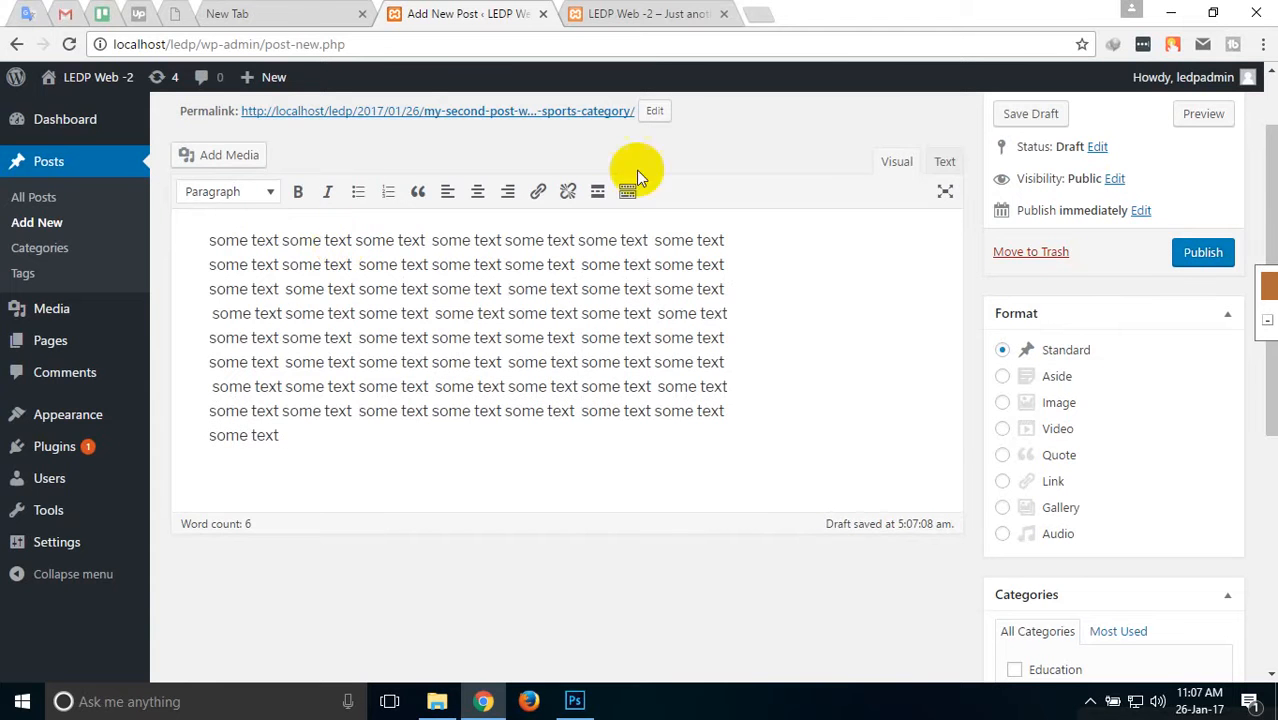
Assign the new post to the Sports category.
scroll(273, 328, "down", 1)
scroll(273, 328, "down", 2)
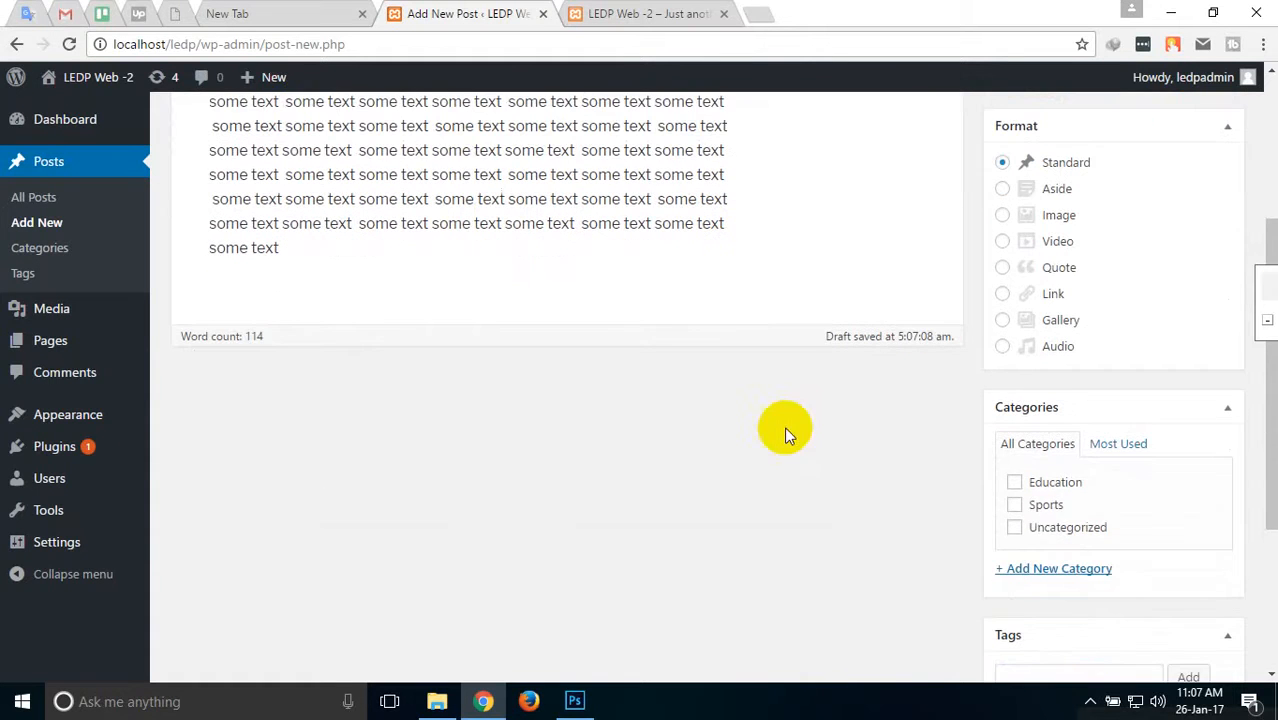
left_click(1016, 506)
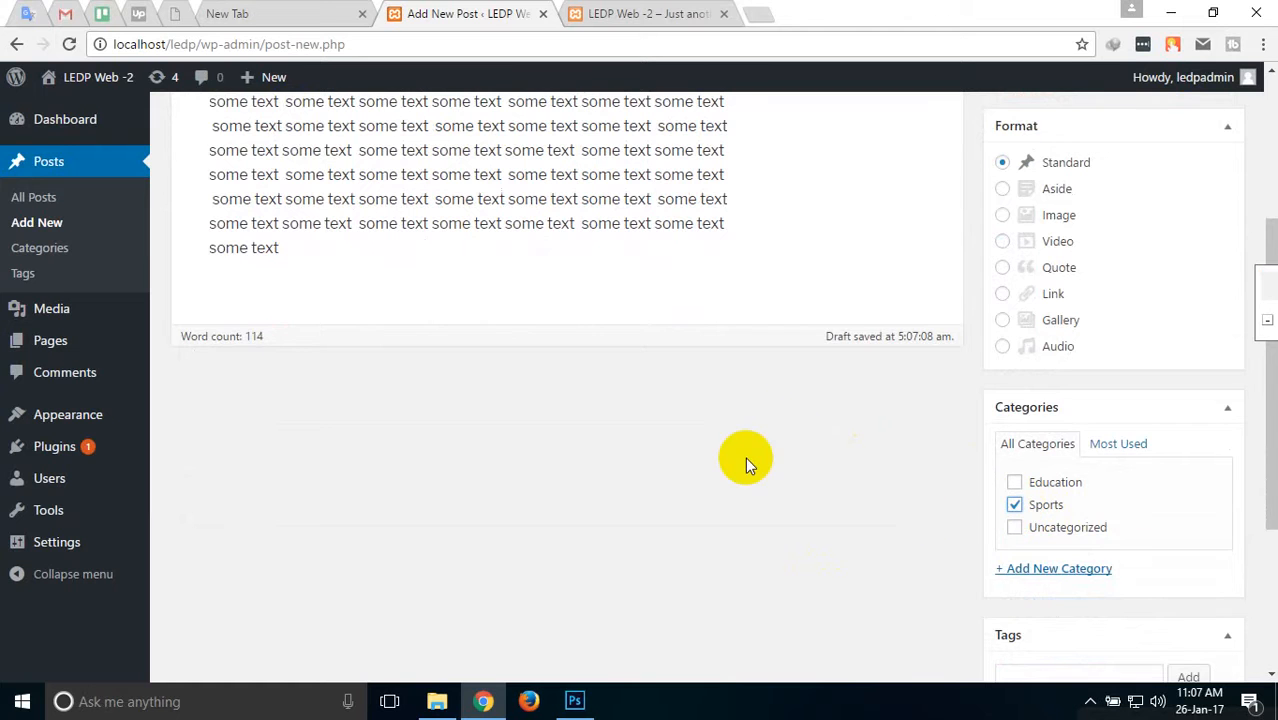
Add the tags "sports", "messie" and "shakib al hasan" to the post.
scroll(742, 460, "down", 3)
scroll(622, 402, "down", 1)
scroll(600, 394, "up", 6)
scroll(856, 434, "down", 3)
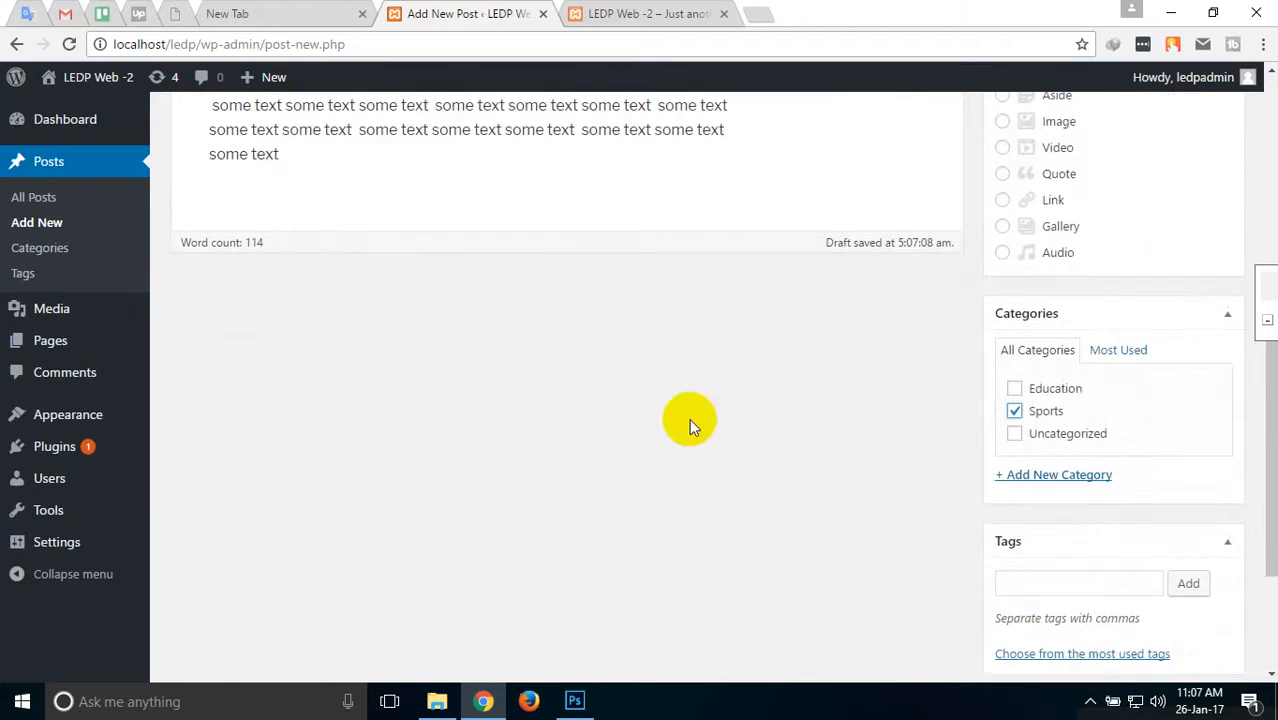
left_click(1041, 582)
type("sports,")
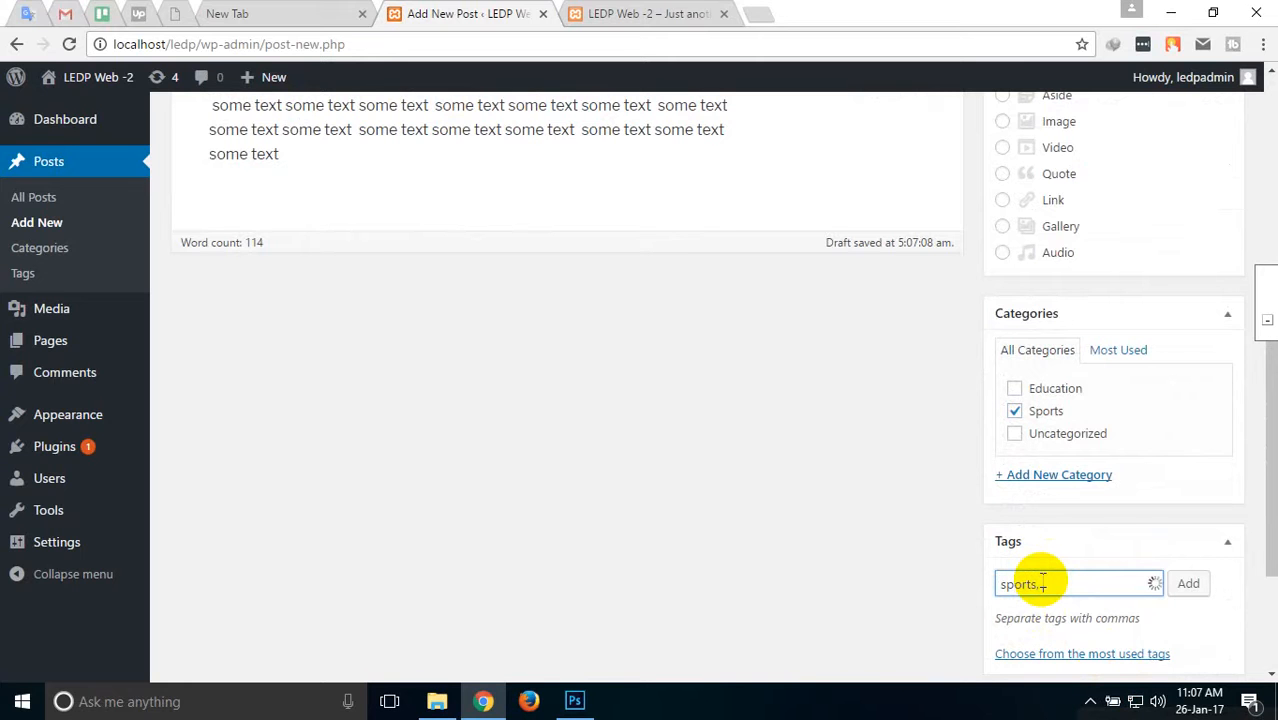
type("messie , shakib al hass")
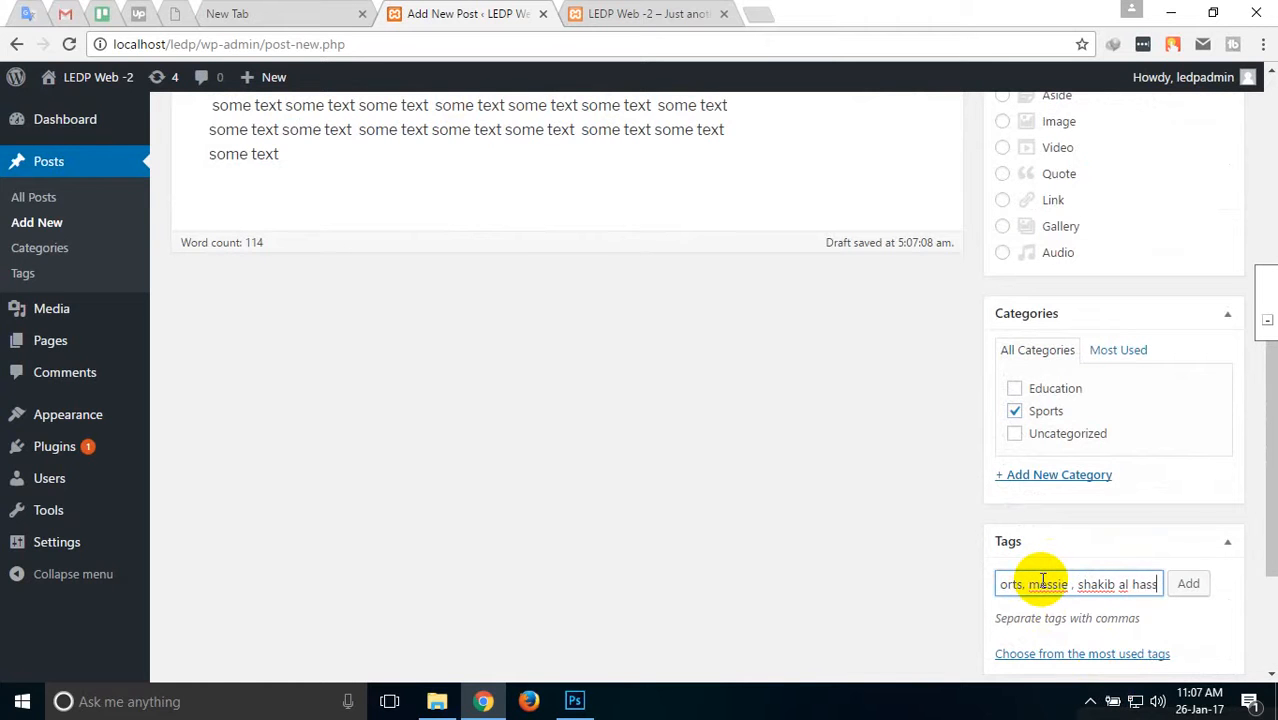
key("BackSpace")
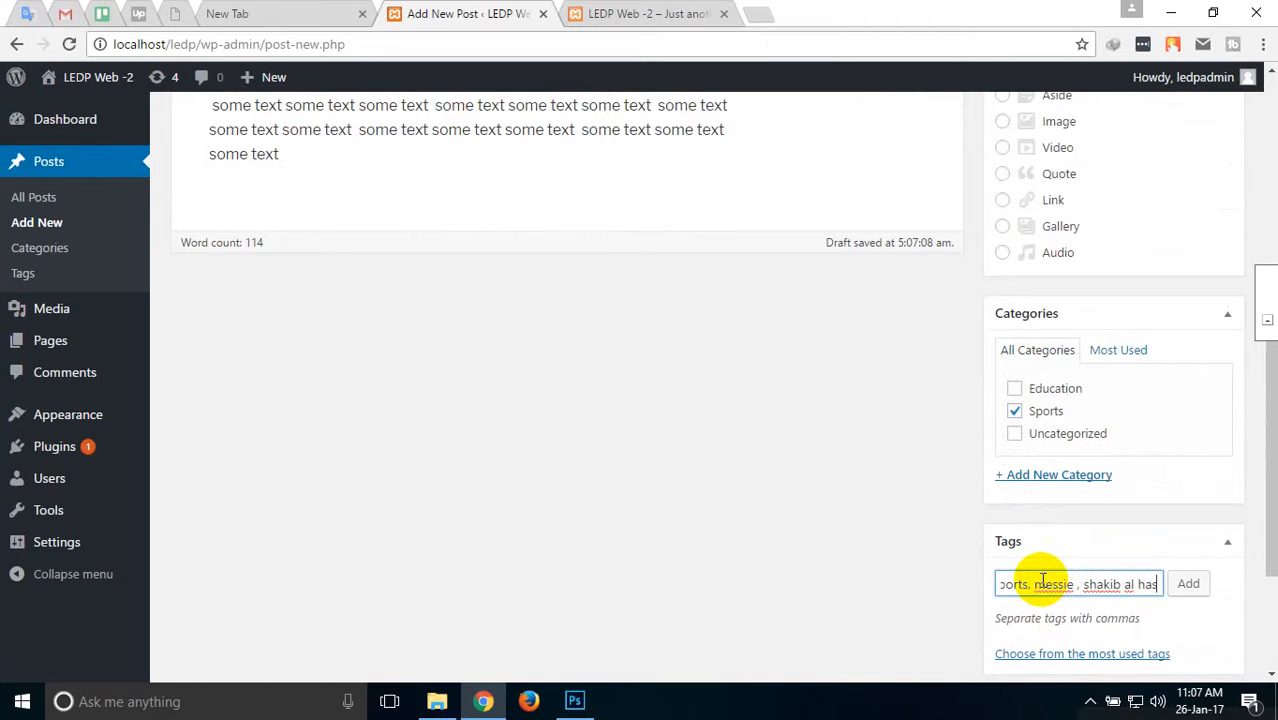
type("an")
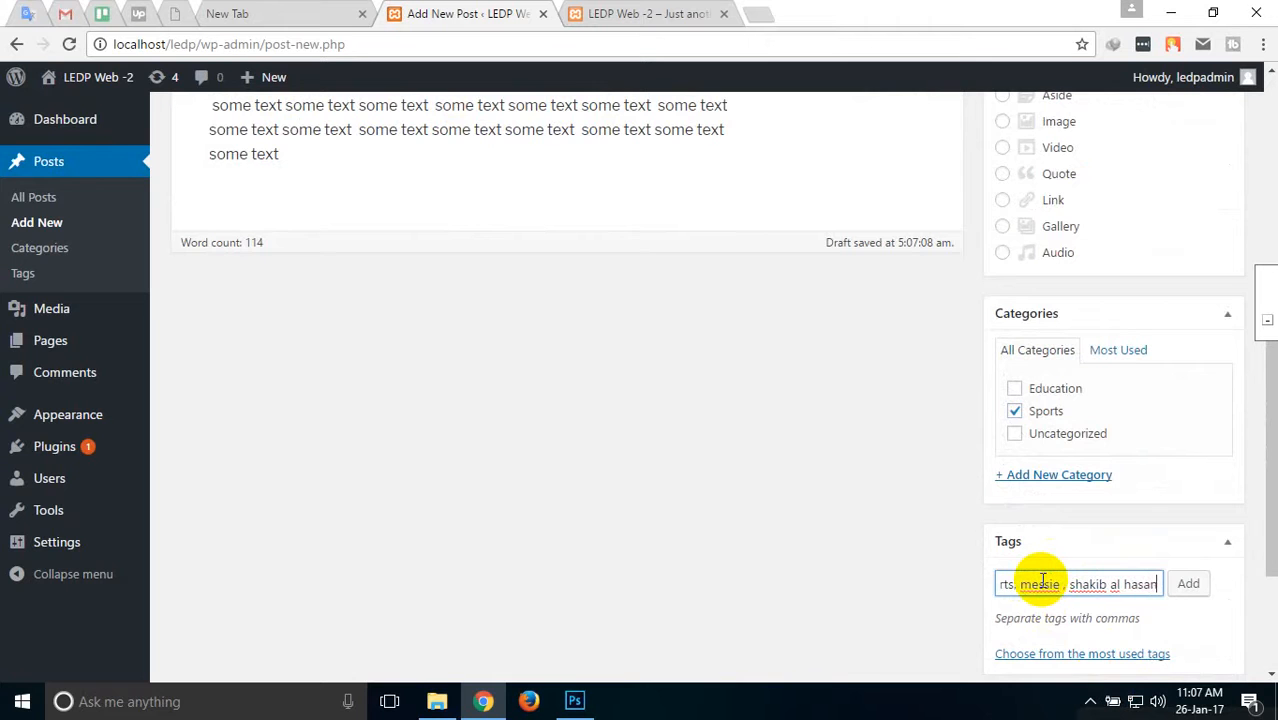
type(",")
scroll(819, 451, "down", 3)
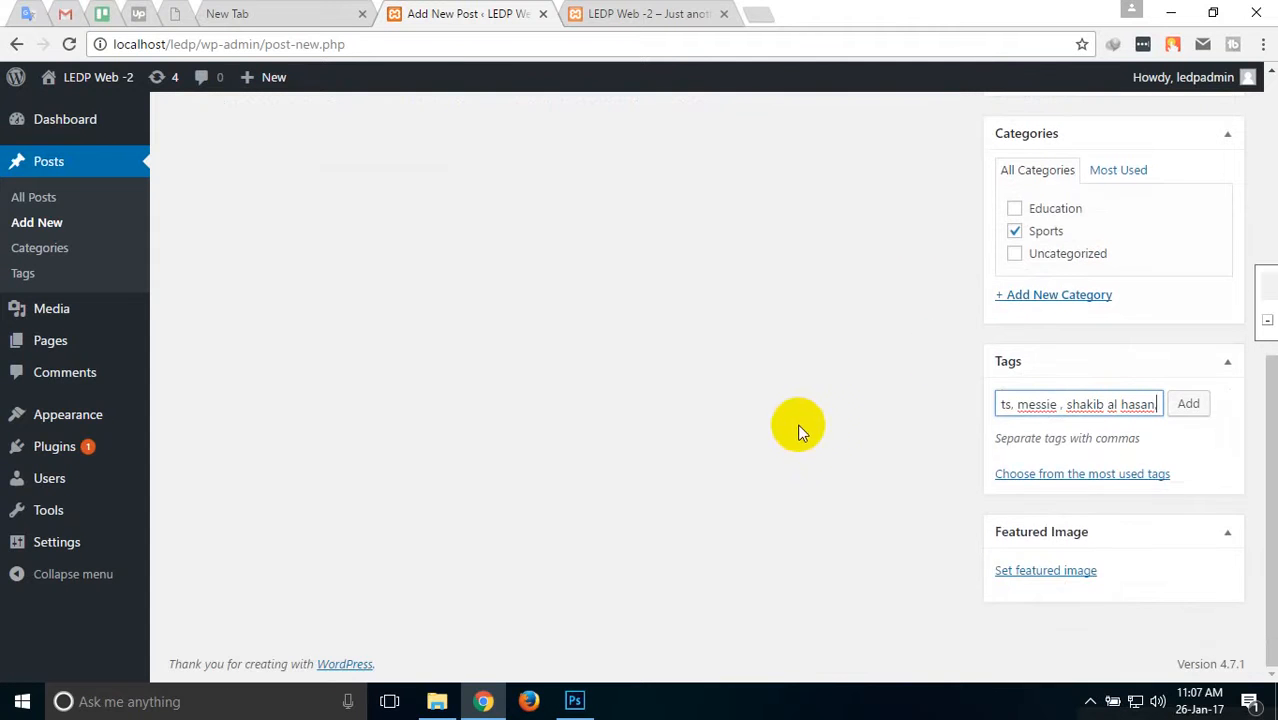
left_click(1185, 404)
scroll(820, 425, "down", 1)
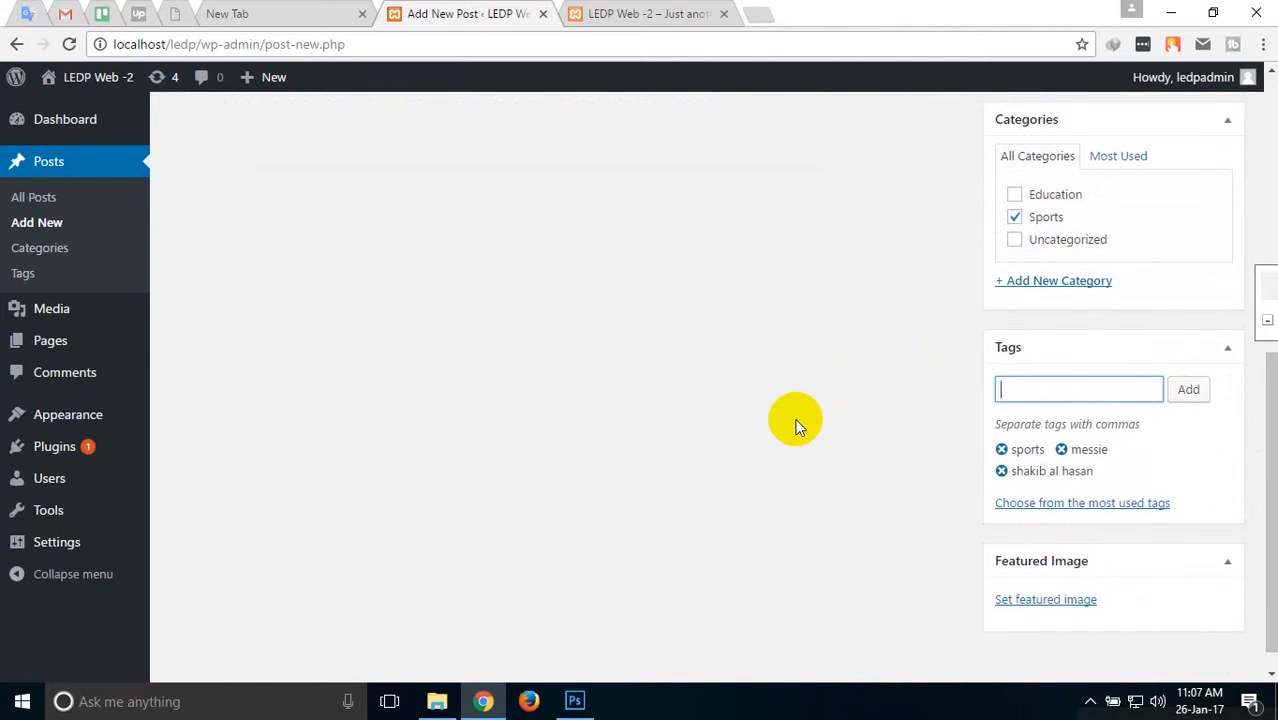
Upload me.jpg from the Desktop folder and set it as the post's featured image.
scroll(796, 402, "up", 6)
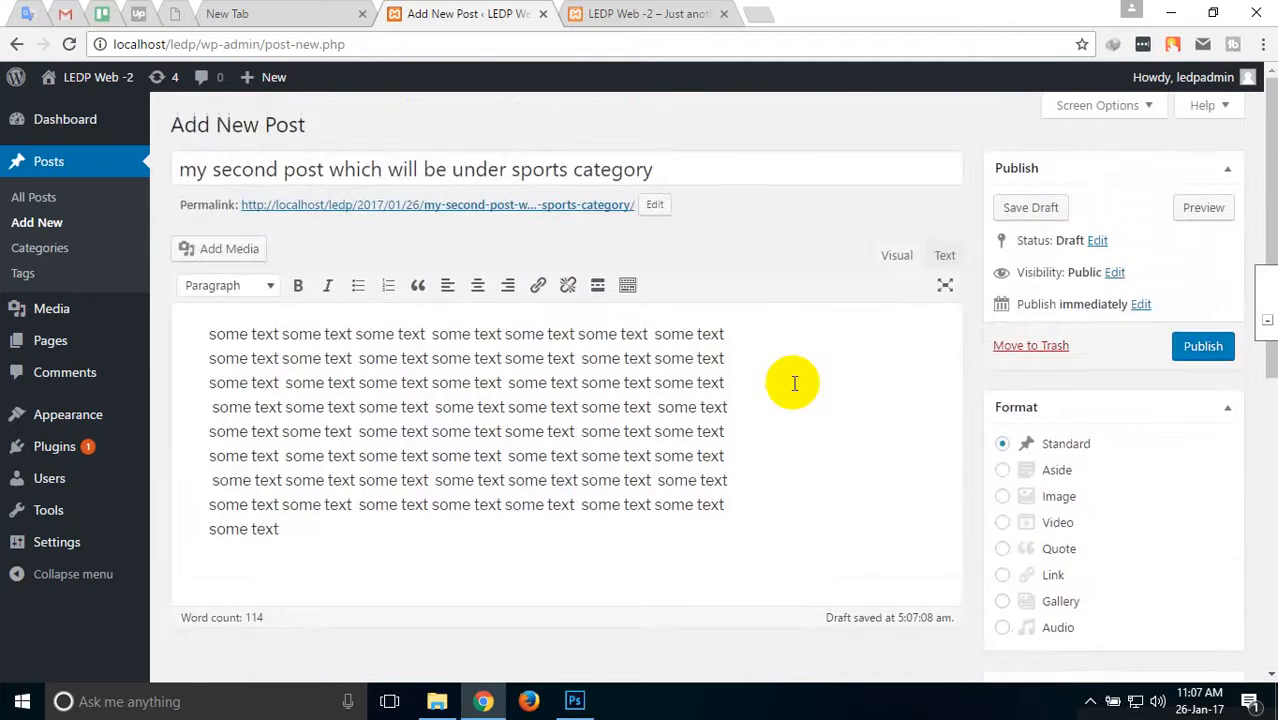
scroll(770, 382, "down", 6)
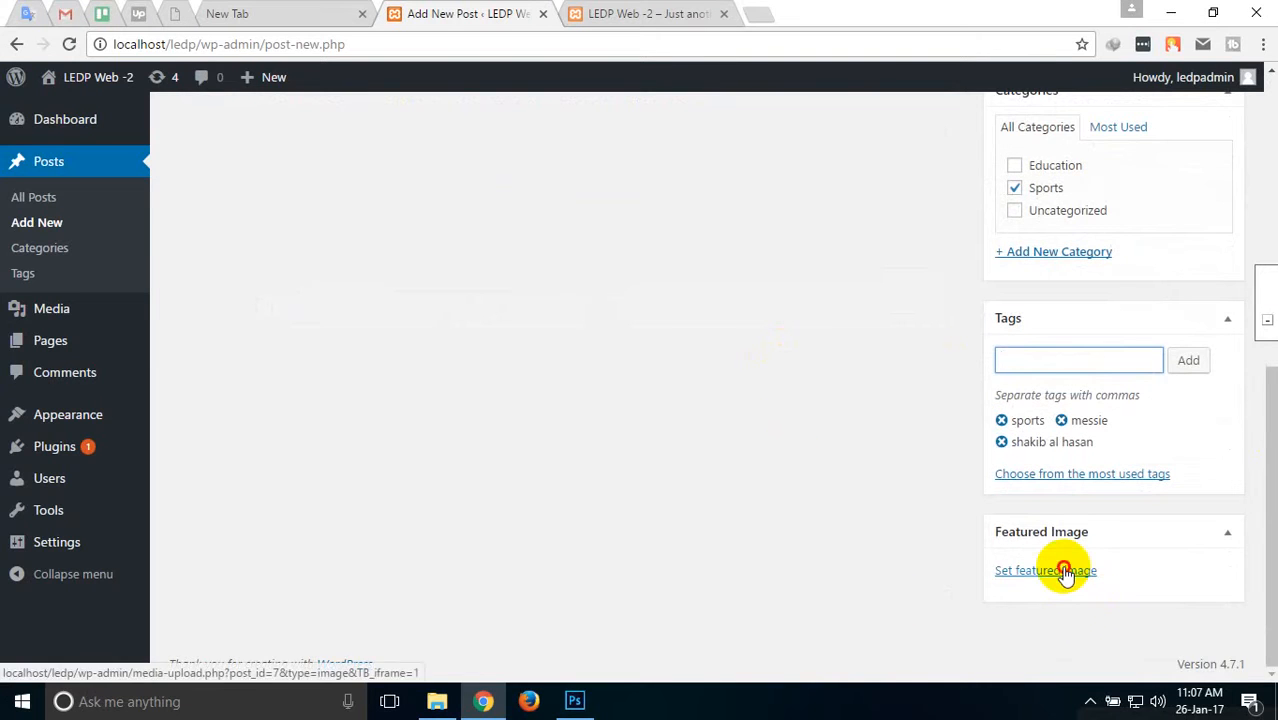
left_click(1064, 574)
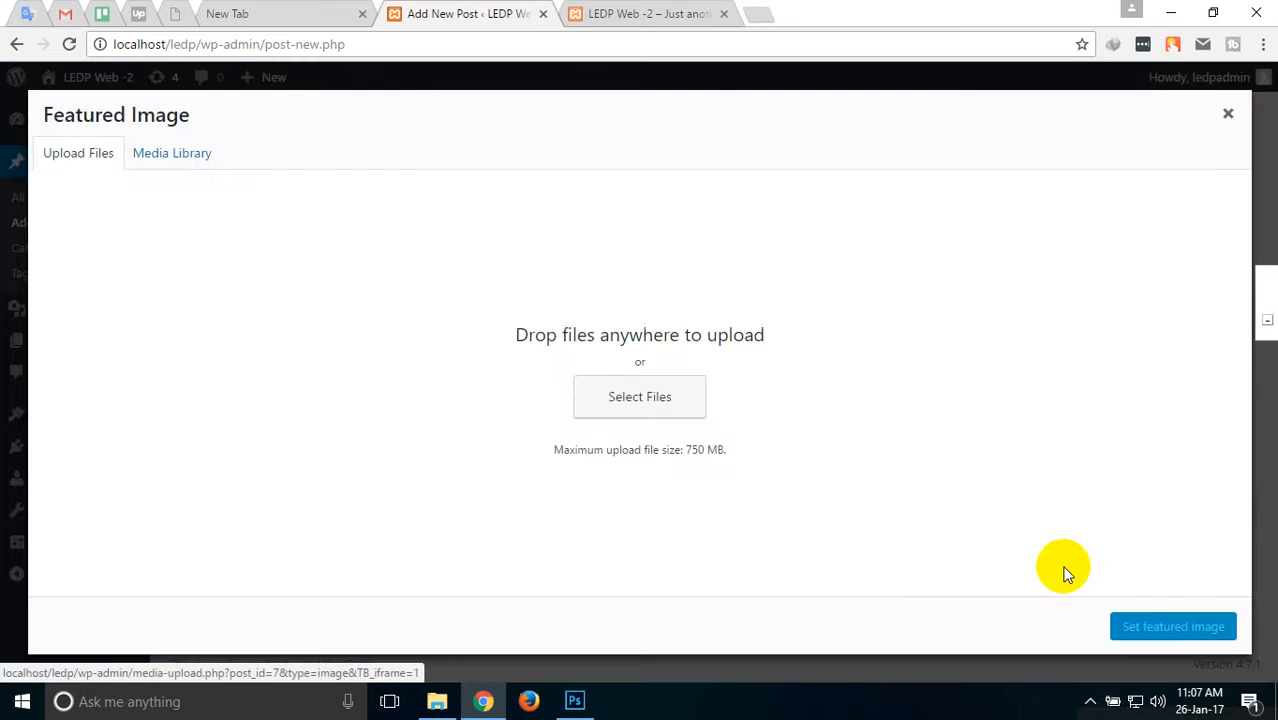
left_click(618, 400)
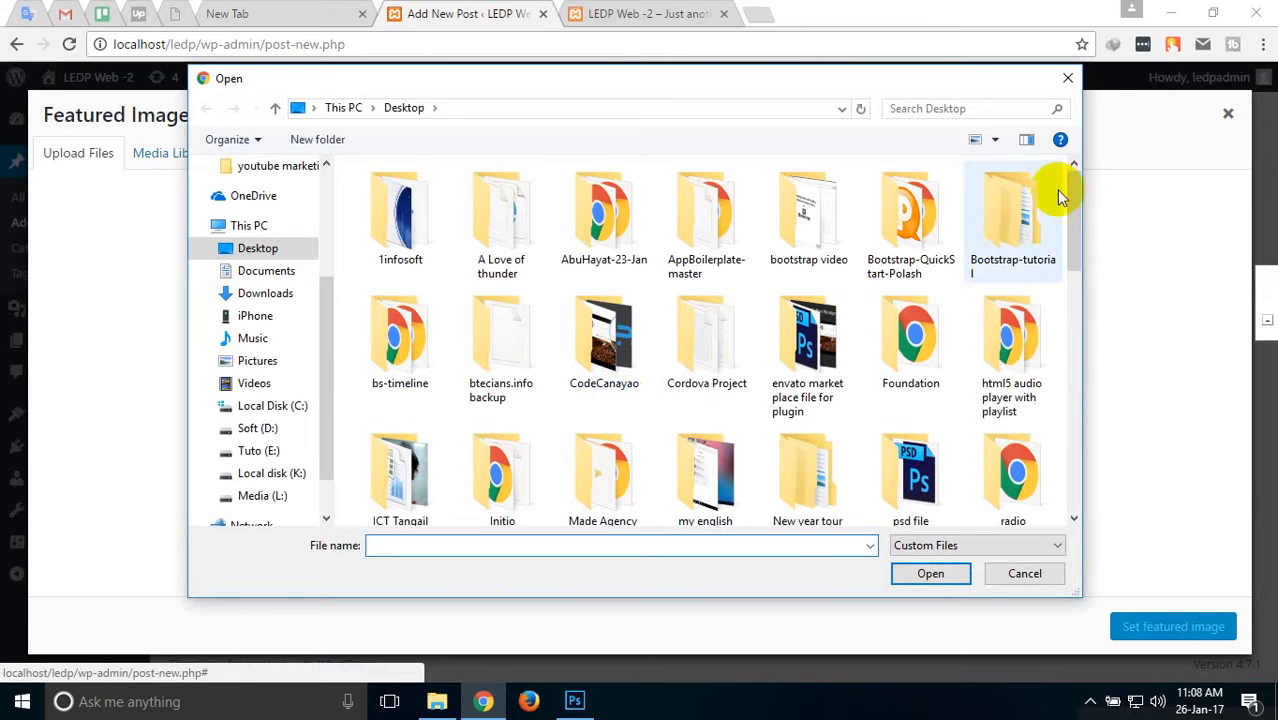
left_click_drag(1073, 206, 1098, 371)
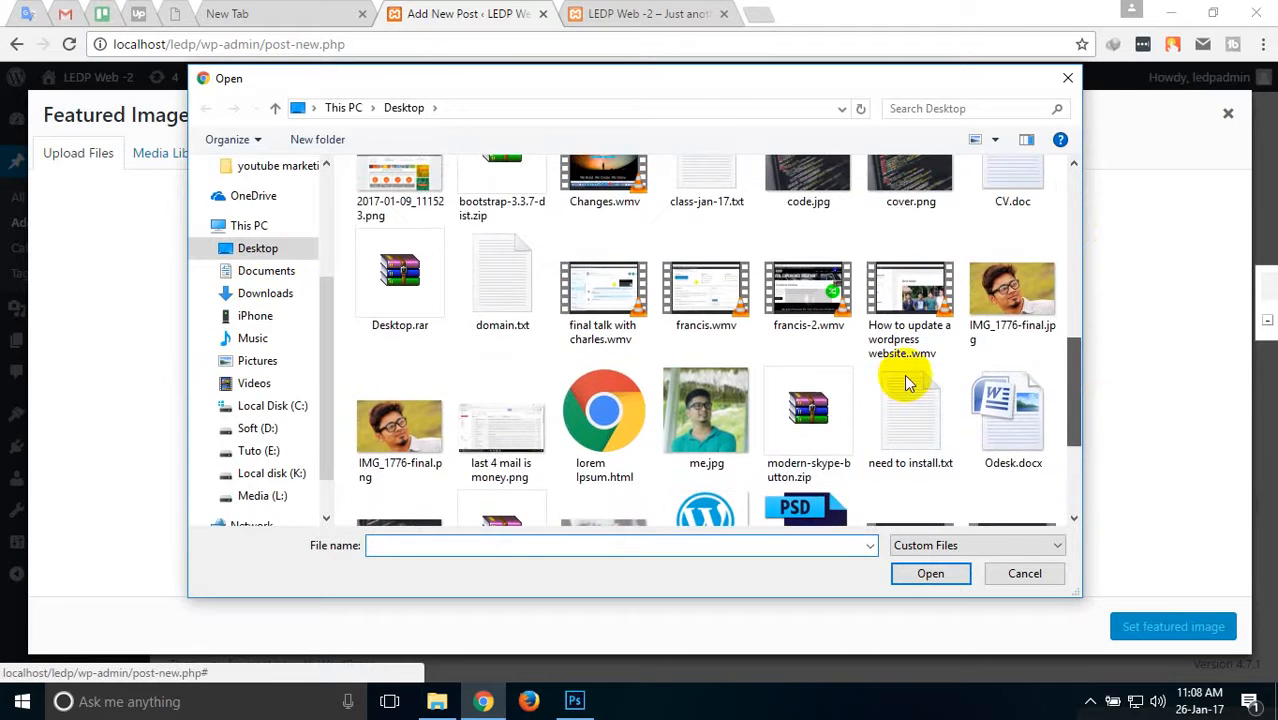
double_click(735, 400)
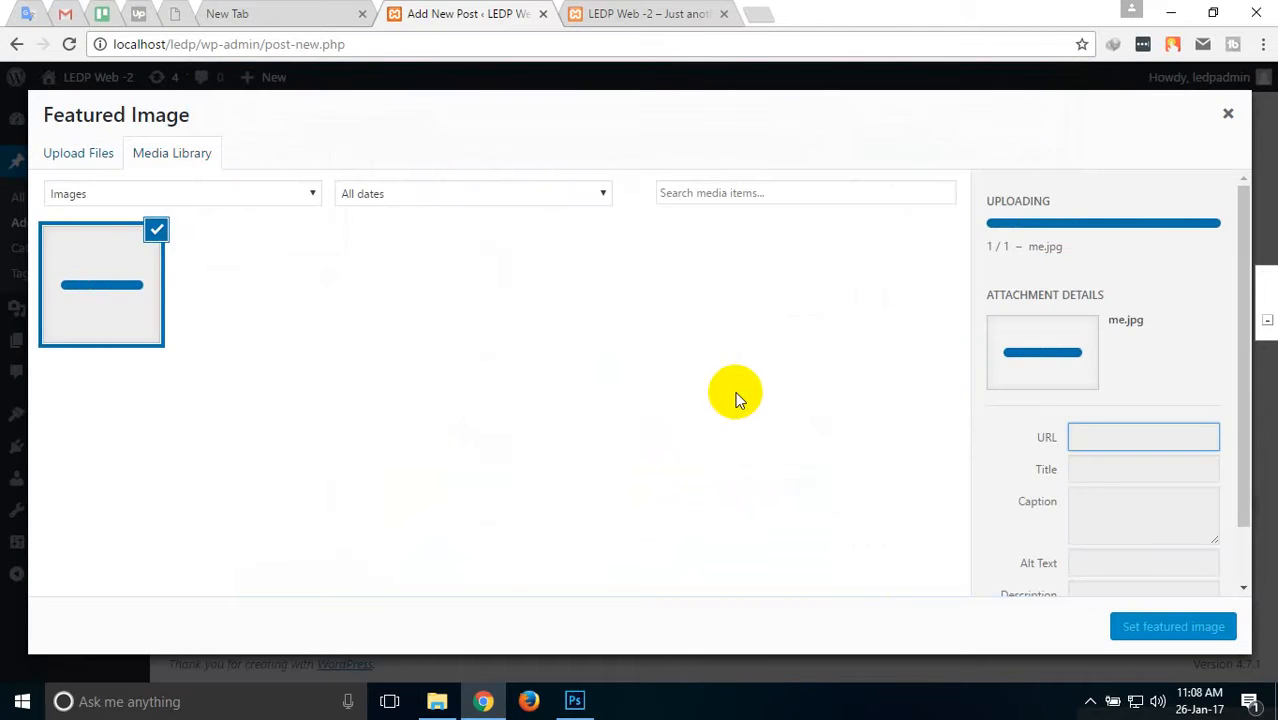
left_click(1180, 630)
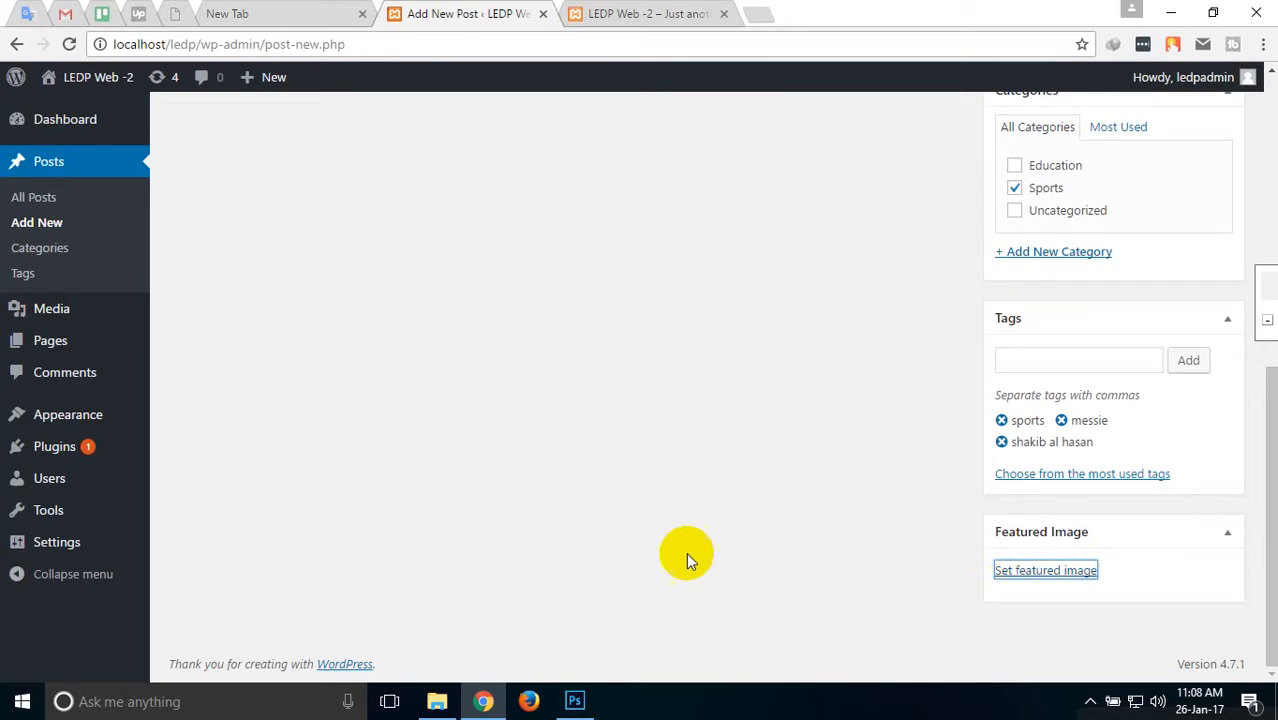
Look over the post and start a new paragraph after the third line of the body text.
scroll(613, 432, "down", 3)
scroll(613, 432, "up", 9)
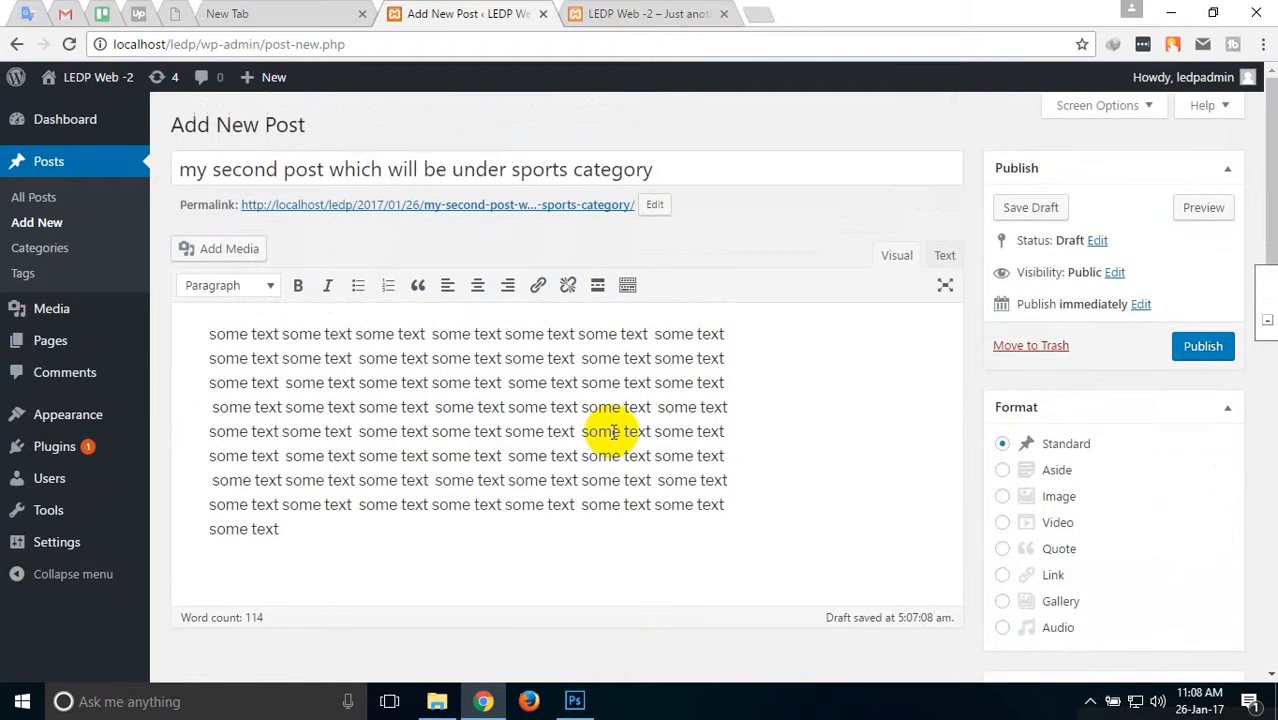
scroll(590, 420, "down", 2)
scroll(270, 323, "down", 2)
scroll(270, 323, "up", 2)
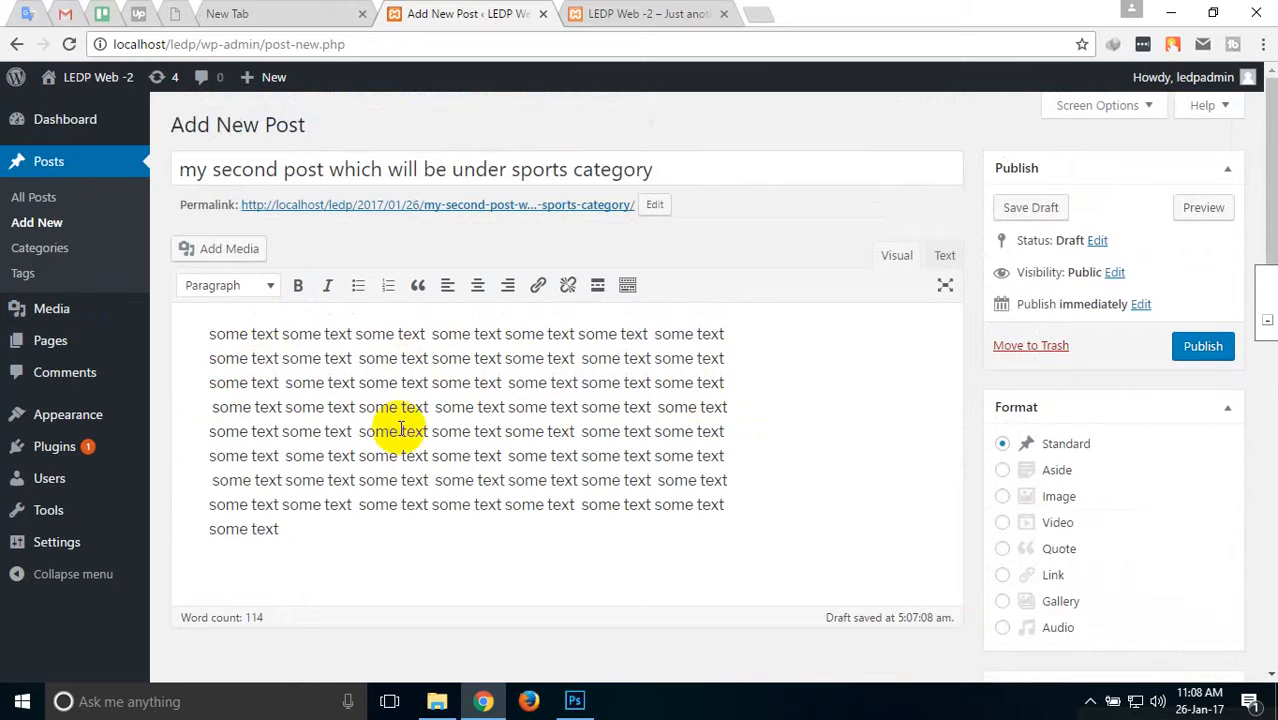
left_click(737, 386)
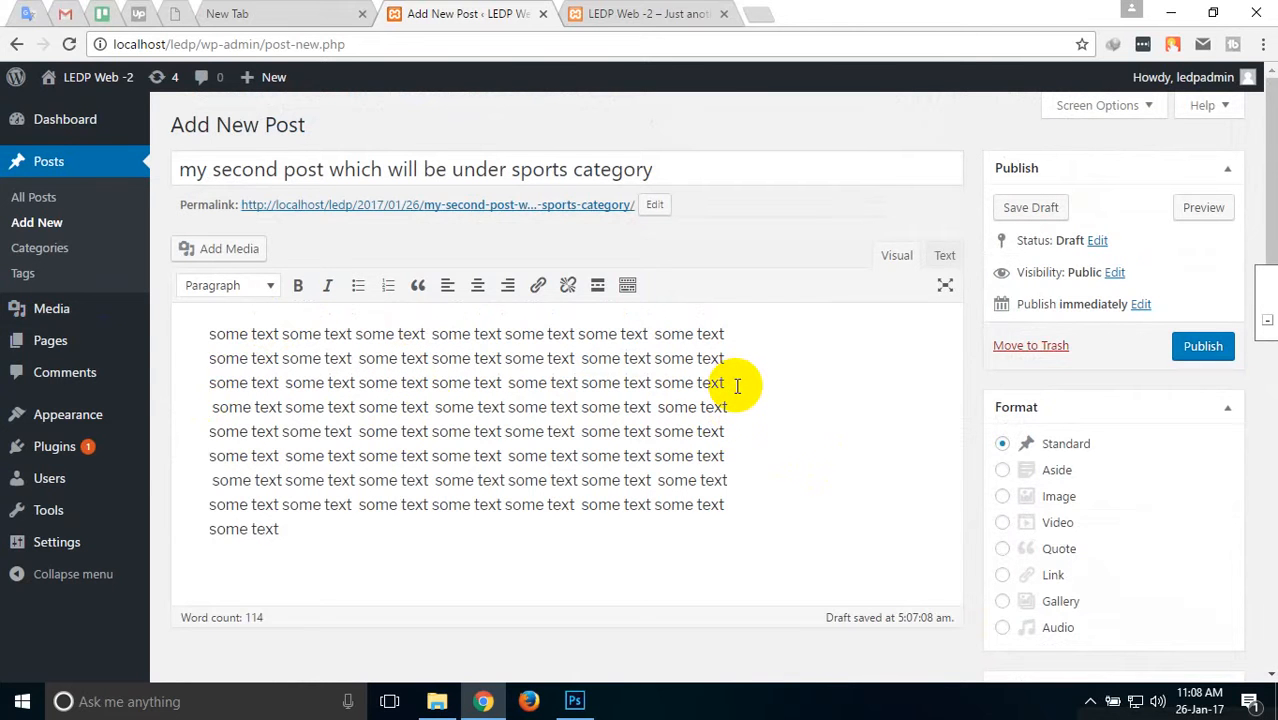
key("Return")
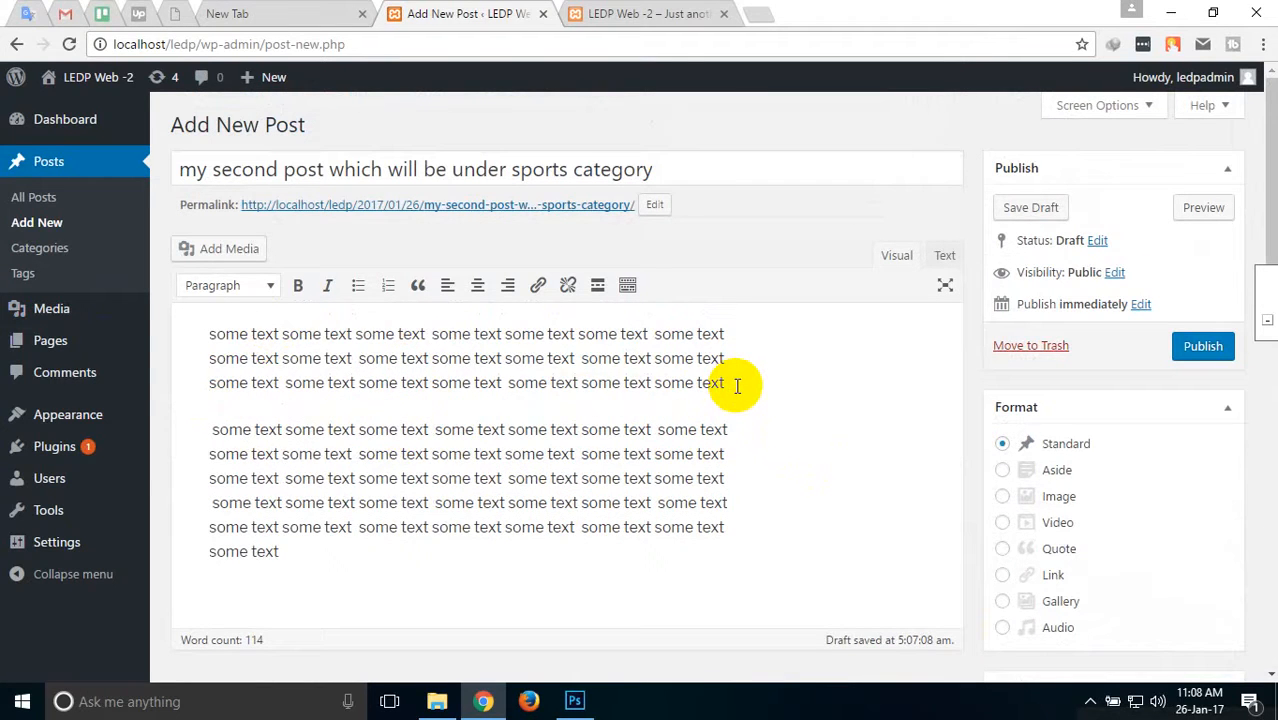
Upload Sollertis-Scientists-1024x683.jpg from the Desktop folder and insert it into the post between the two paragraphs.
left_click(237, 254)
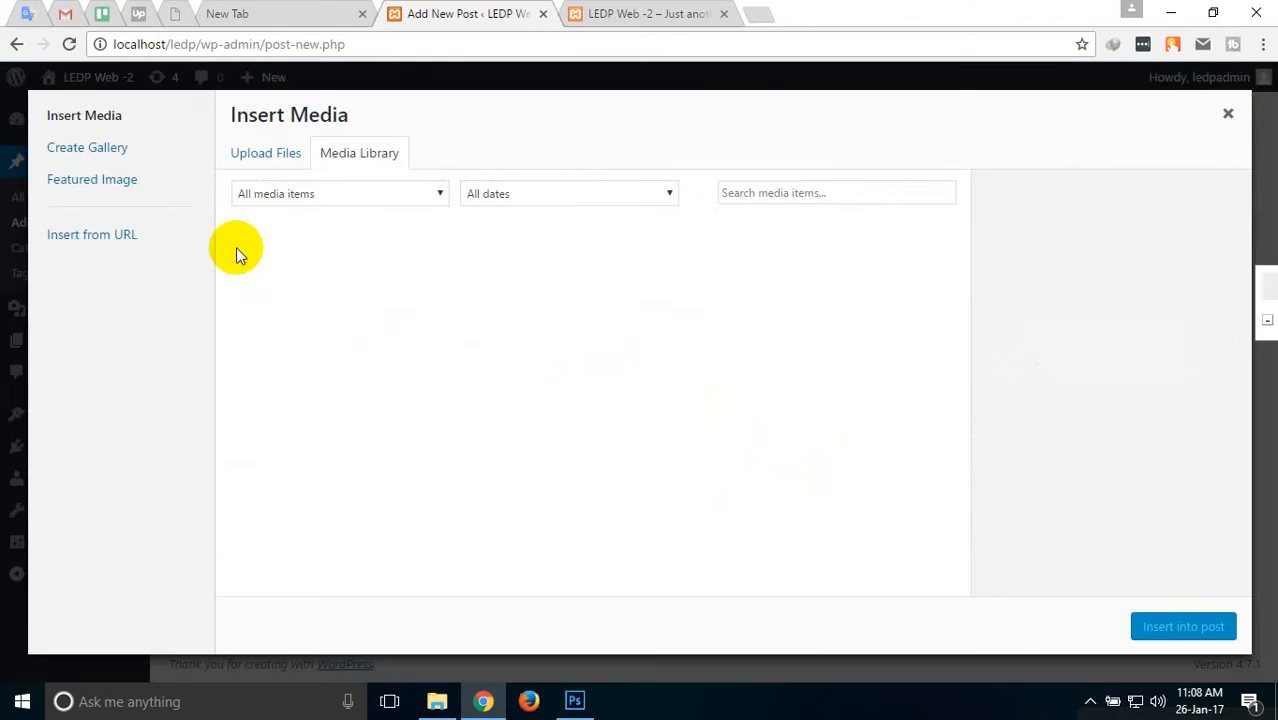
left_click(278, 156)
left_click(750, 402)
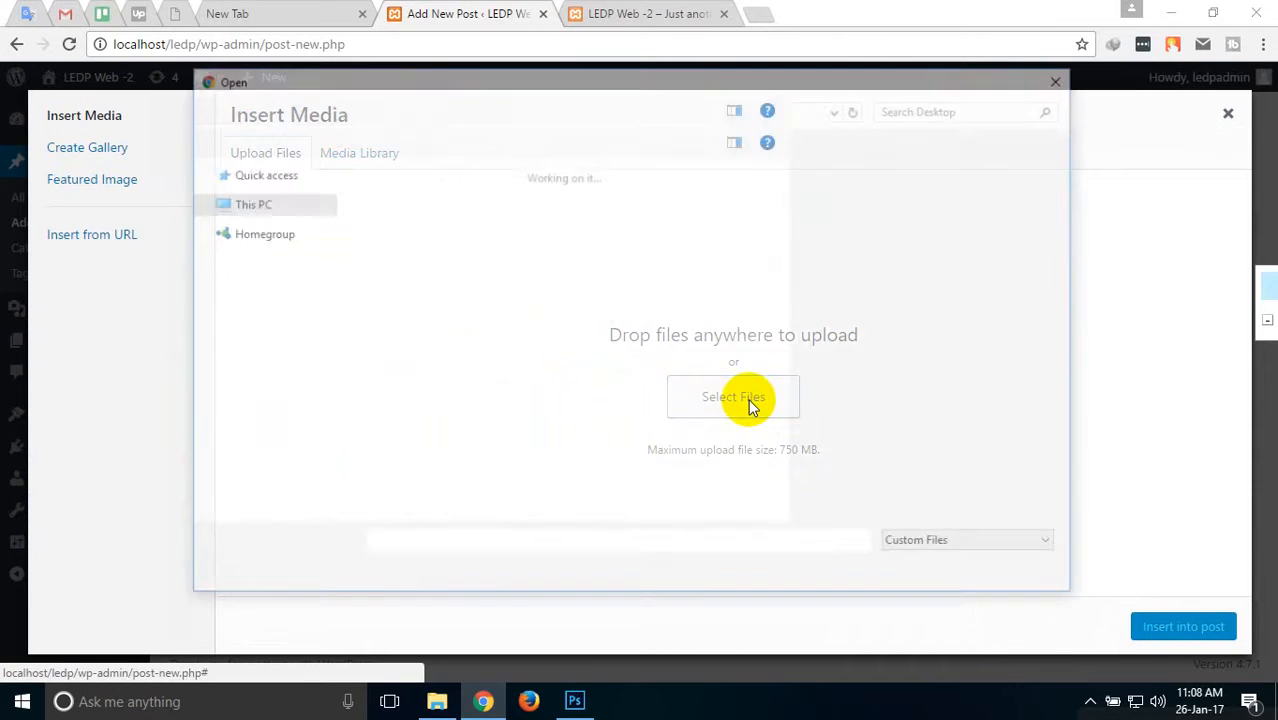
left_click_drag(1070, 257, 1046, 492)
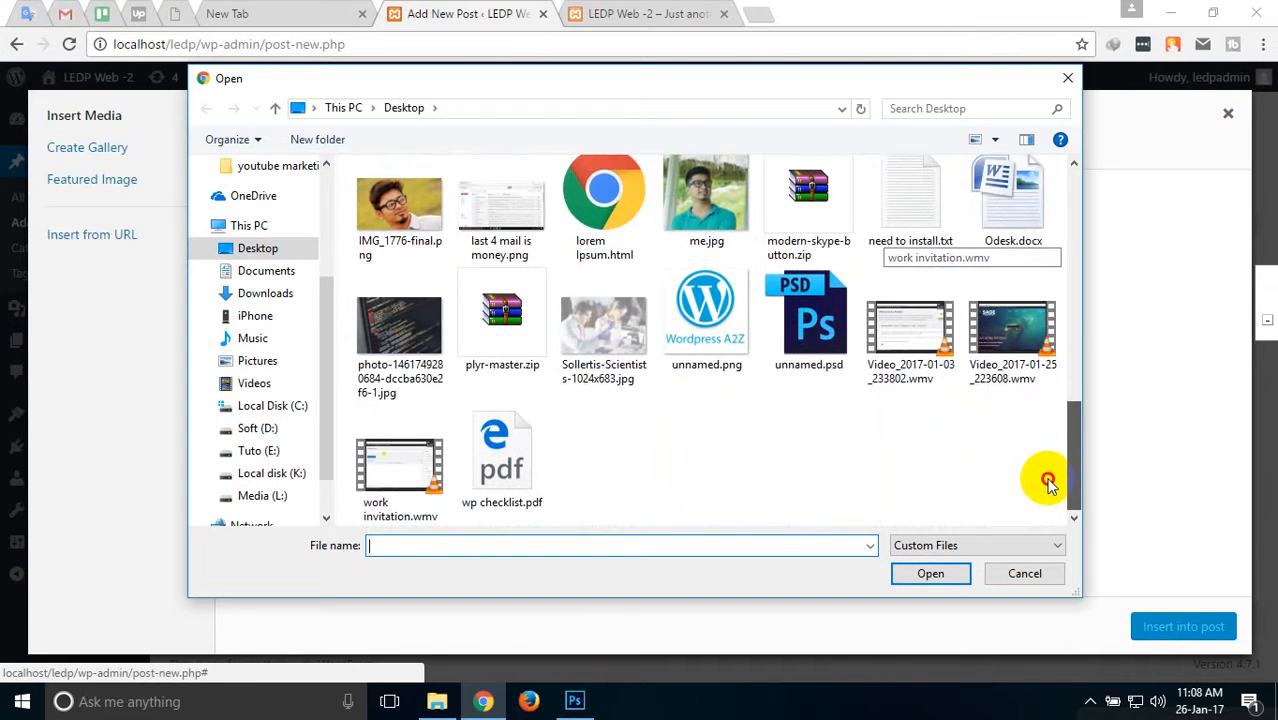
double_click(600, 325)
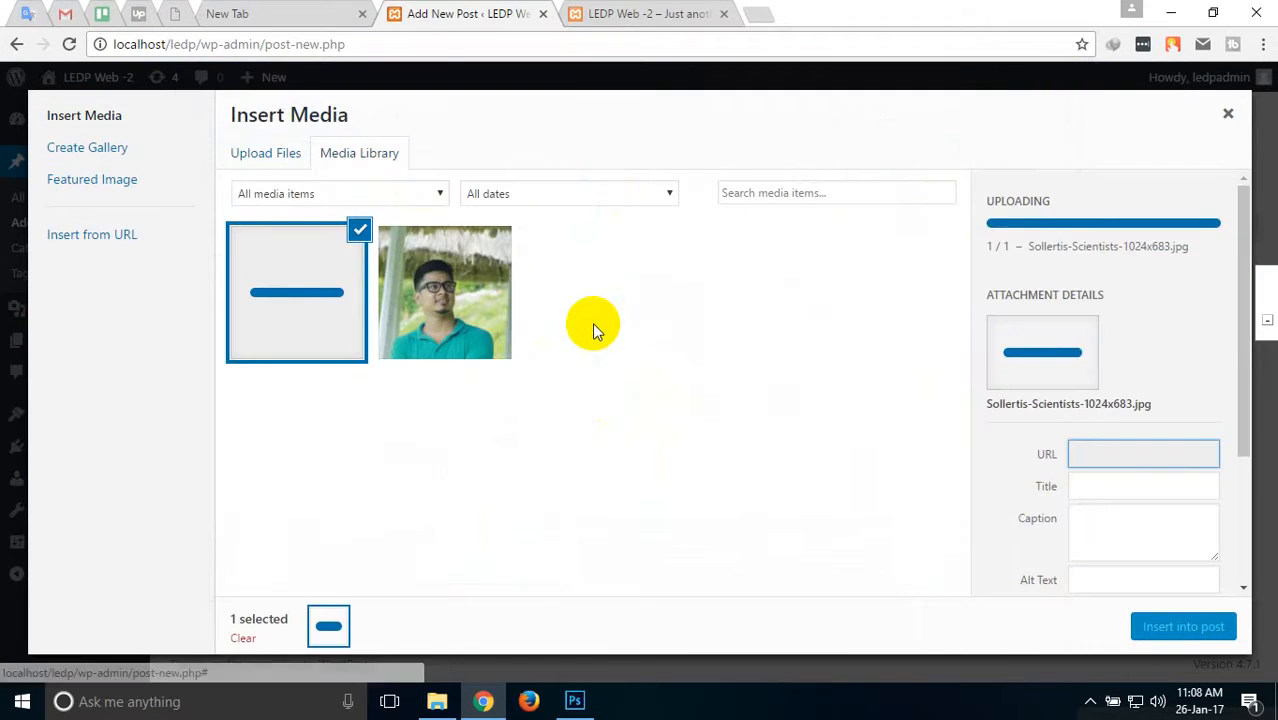
left_click(1163, 630)
Try to enlarge the inserted scientists image from its lower-right corner.
scroll(536, 528, "down", 1)
left_click(365, 399)
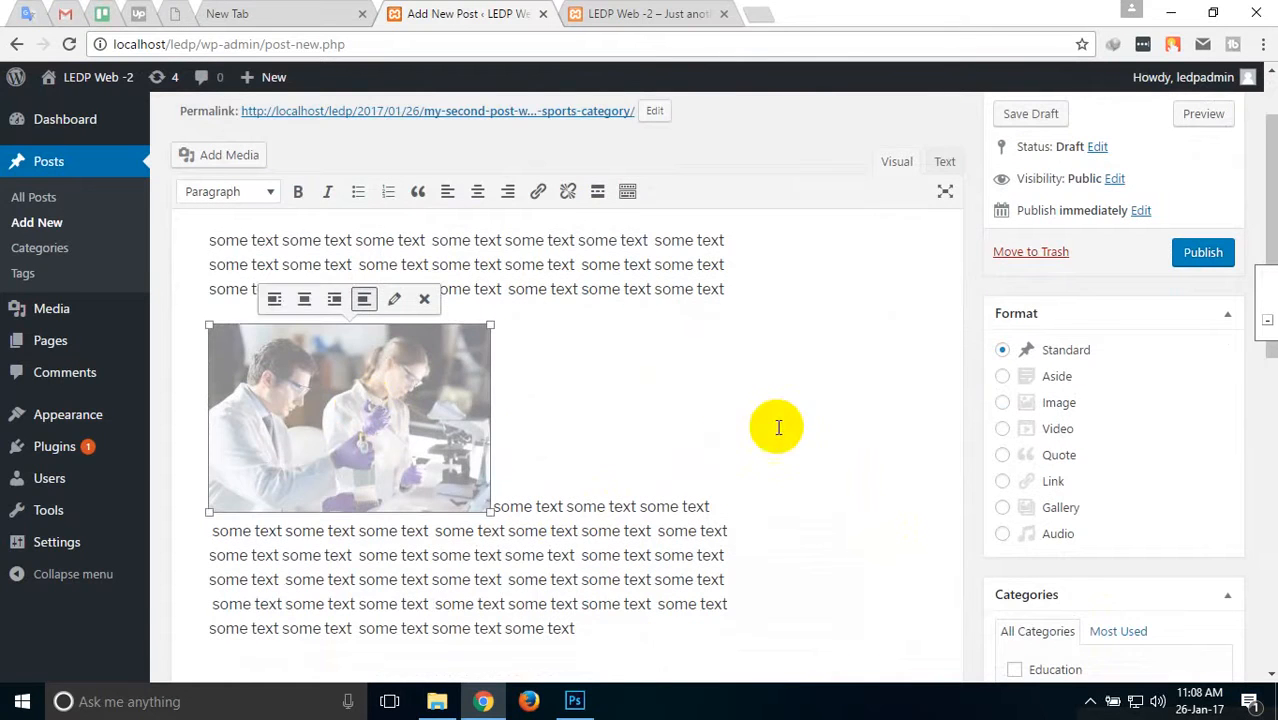
scroll(640, 445, "down", 1)
left_click_drag(490, 418, 755, 498)
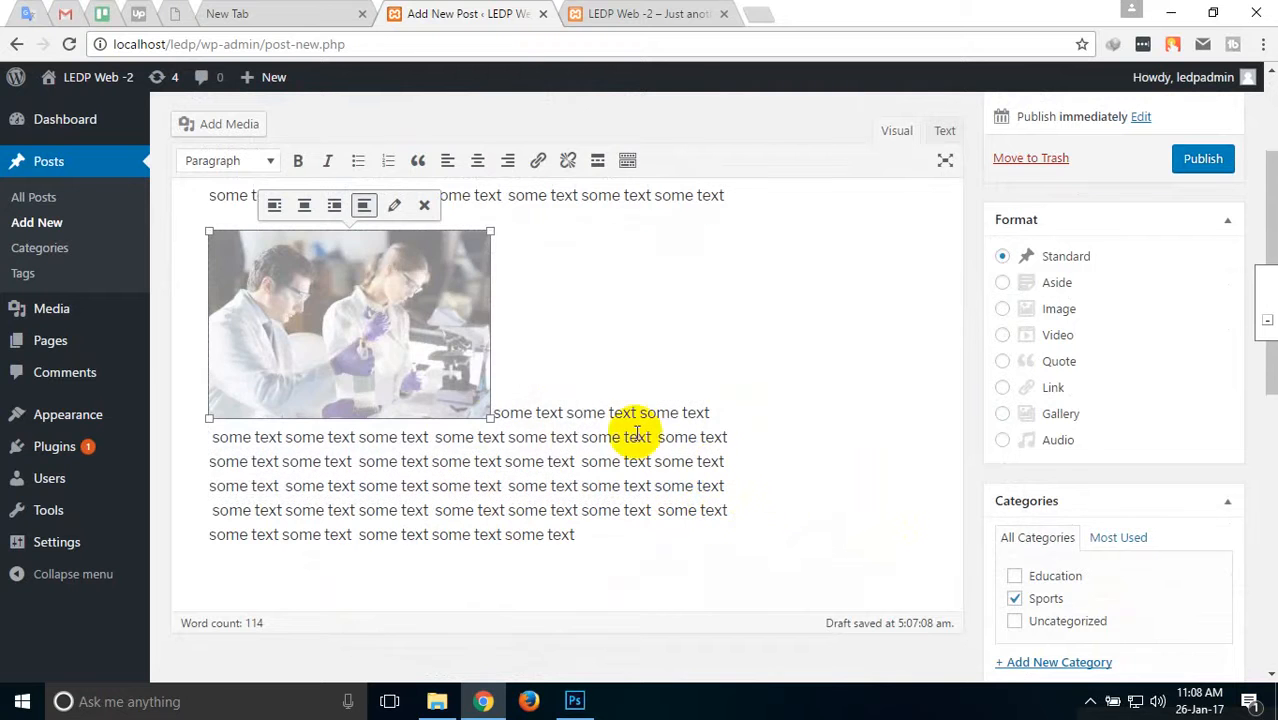
left_click_drag(490, 416, 700, 450)
scroll(693, 432, "up", 2)
scroll(530, 555, "down", 2)
Move the text beside the scientists image into a new paragraph below it, and retry enlarging the image.
left_click(492, 410)
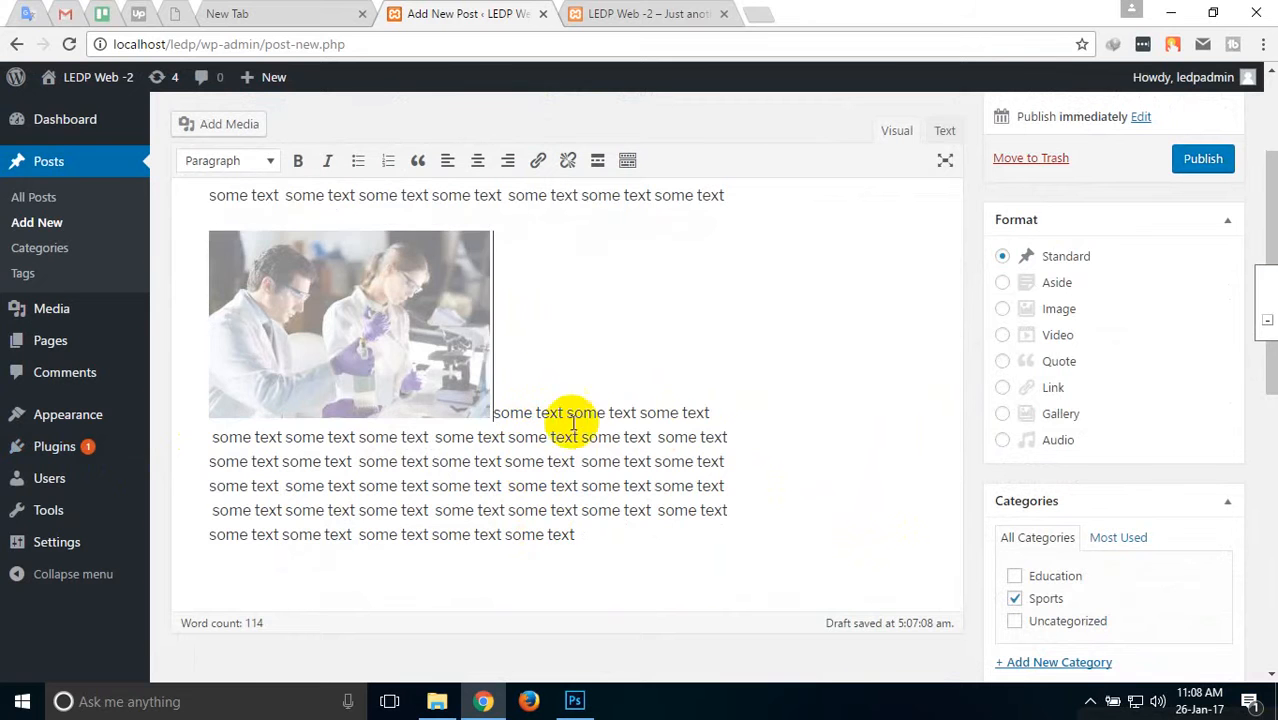
key("Return")
scroll(586, 425, "down", 2)
left_click(371, 271)
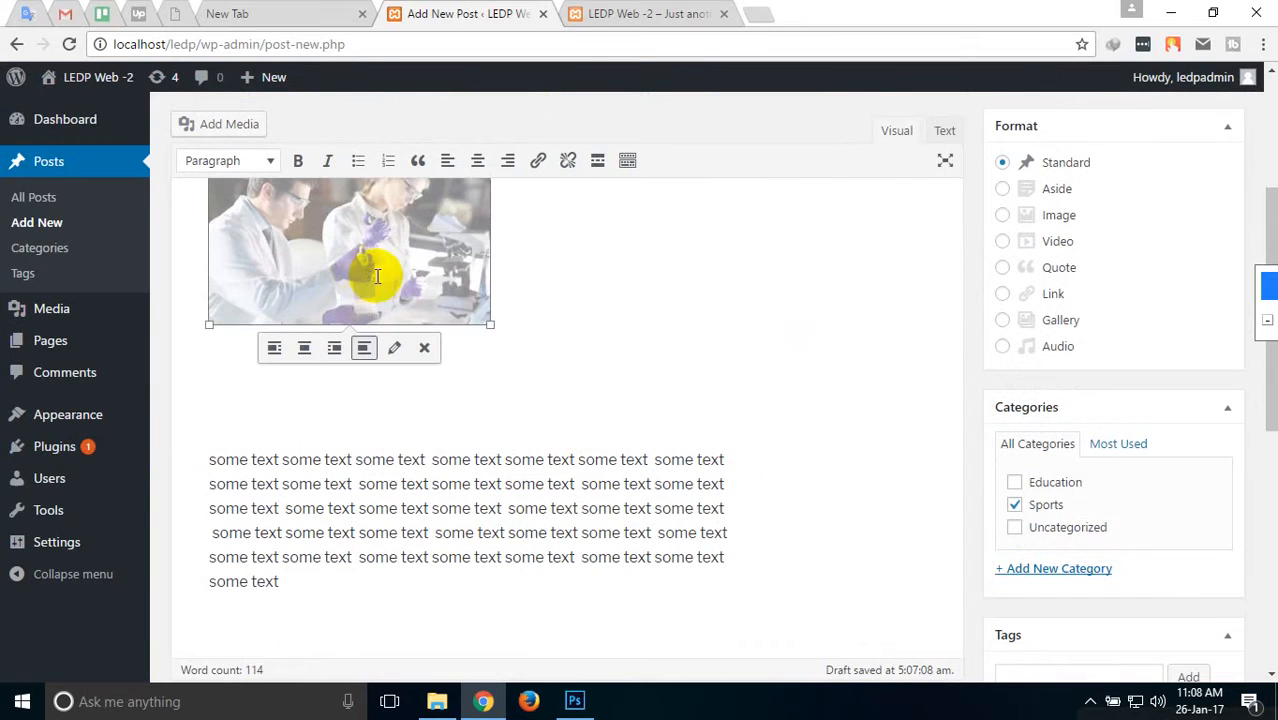
left_click_drag(489, 325, 707, 343)
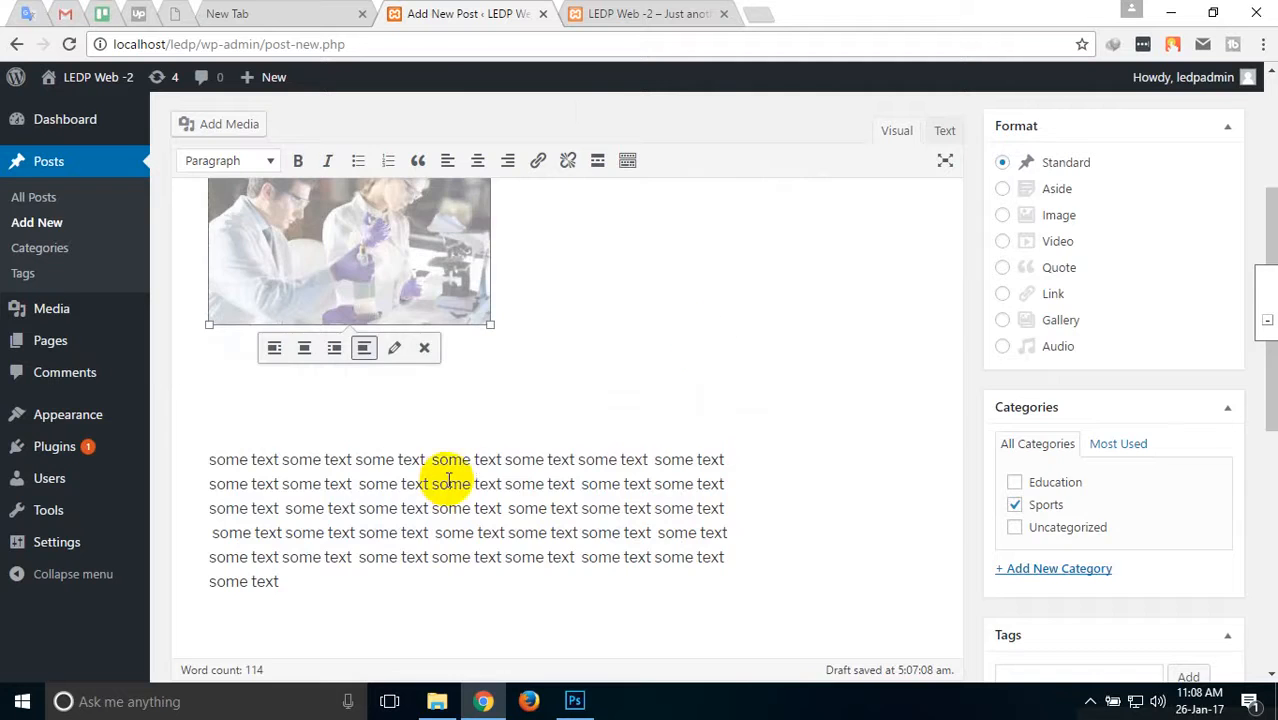
Try the centre, right and left alignments on the scientists image, and leave it centred.
scroll(442, 476, "up", 3)
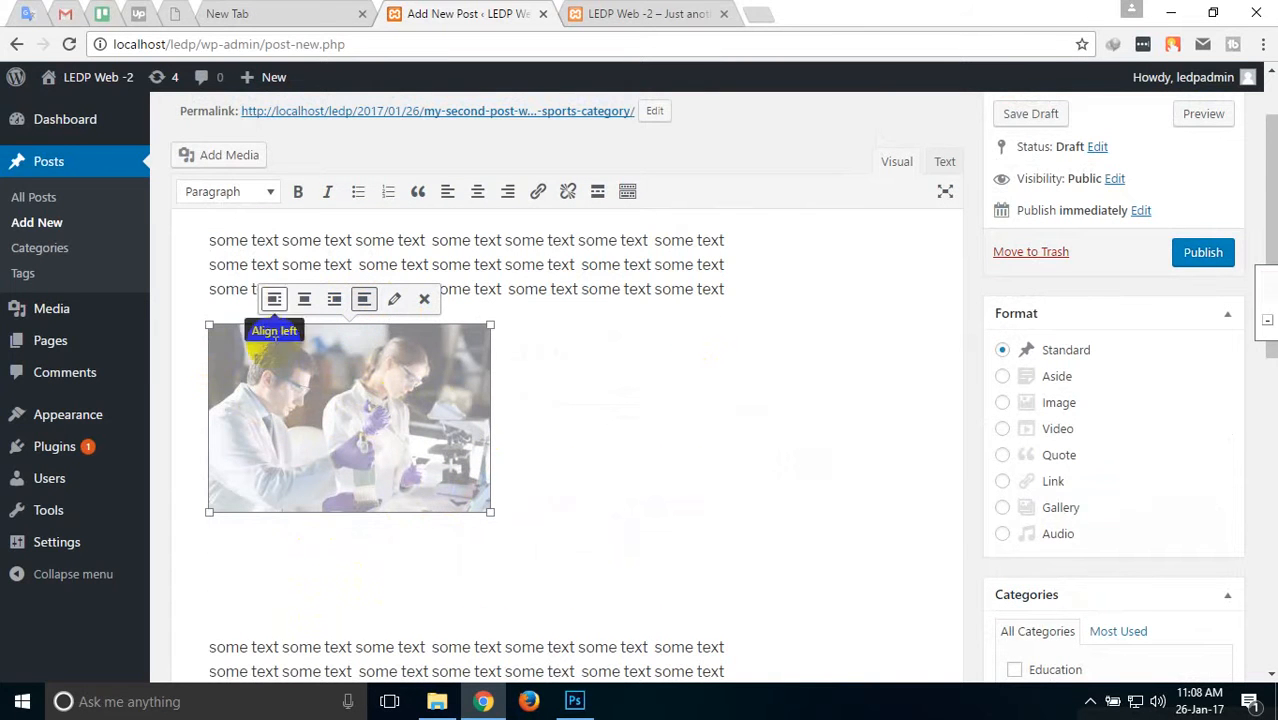
left_click(302, 300)
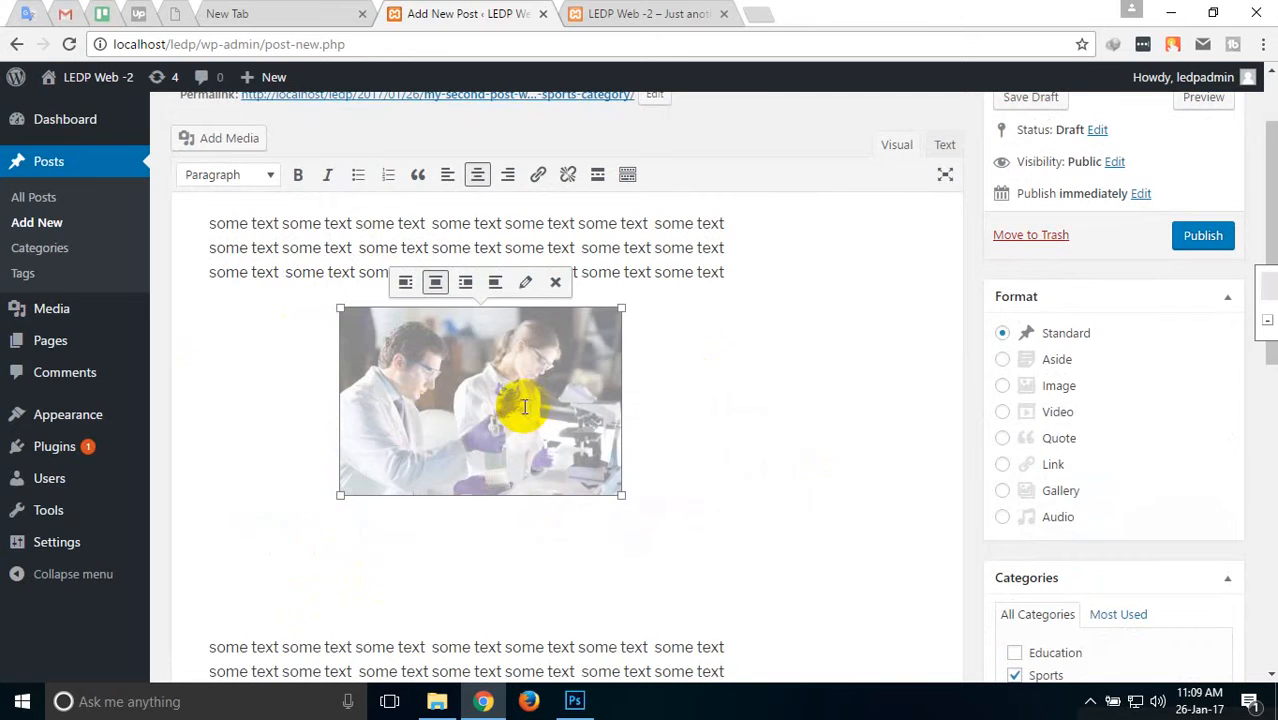
left_click(463, 287)
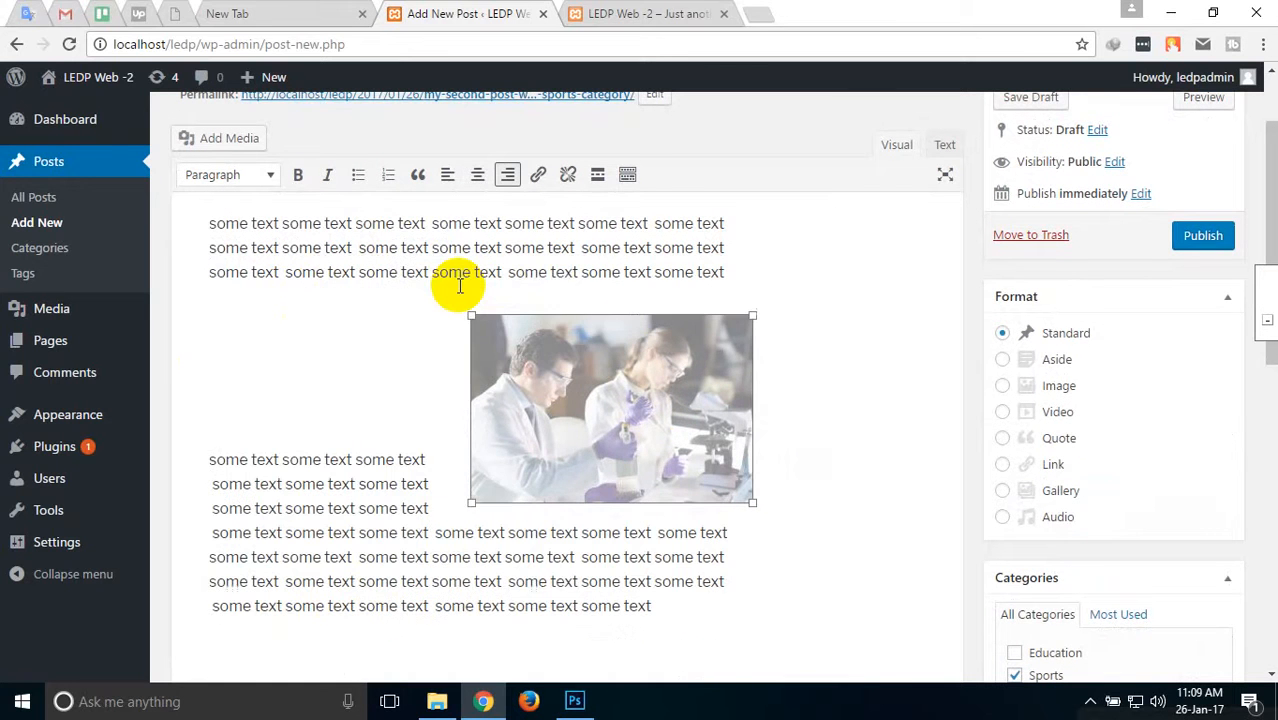
left_click(537, 292)
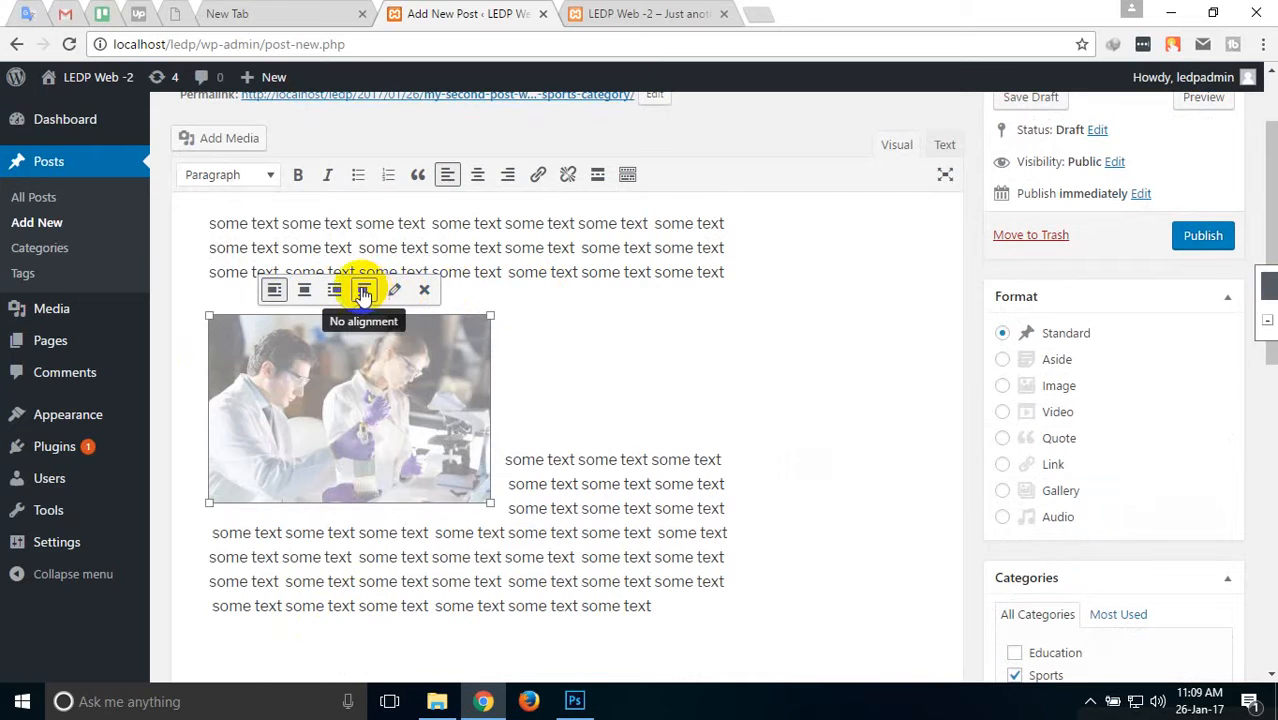
left_click(304, 290)
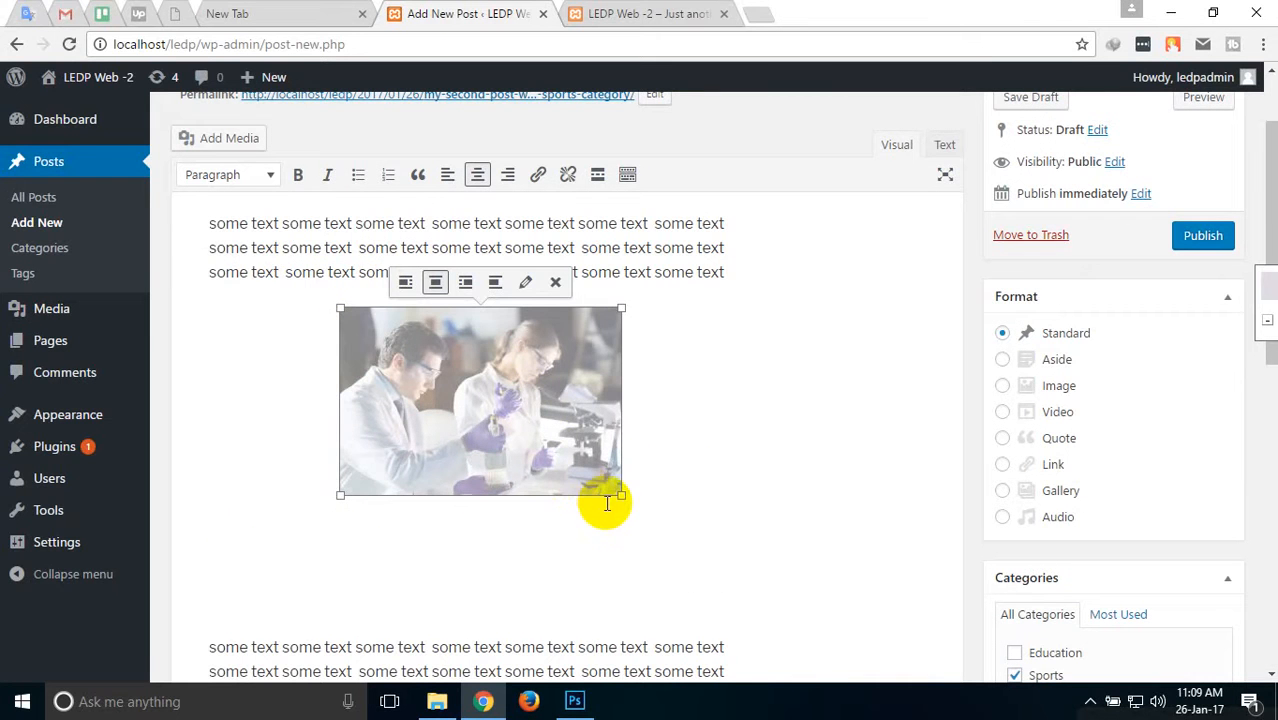
Try to enlarge the centred image from its lower-right and upper-left corners.
left_click_drag(619, 493, 779, 516)
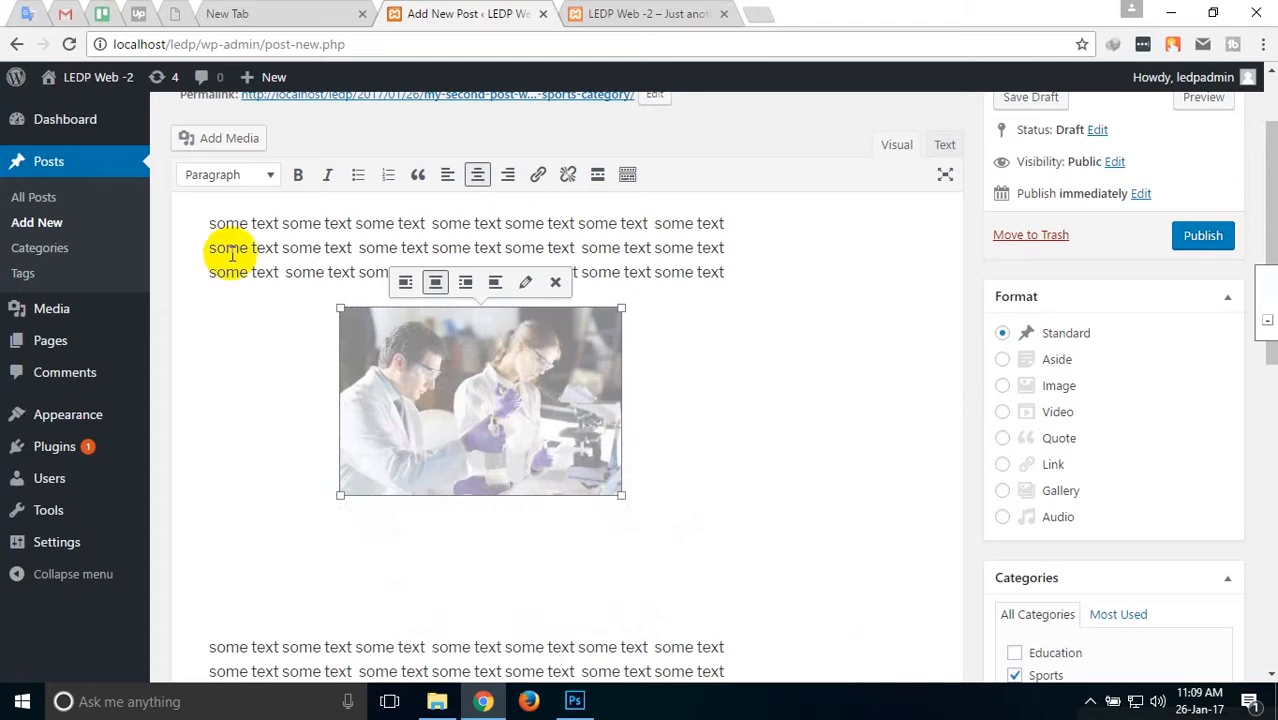
left_click_drag(331, 302, 285, 292)
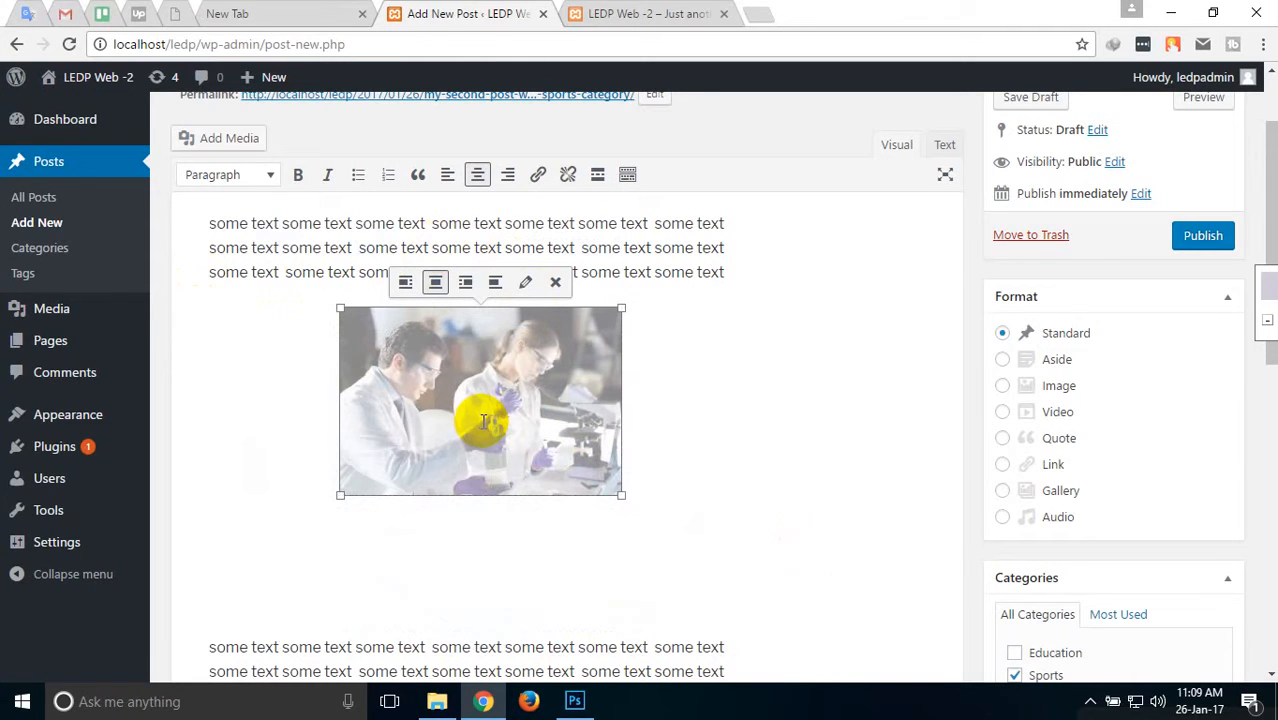
scroll(571, 430, "down", 1)
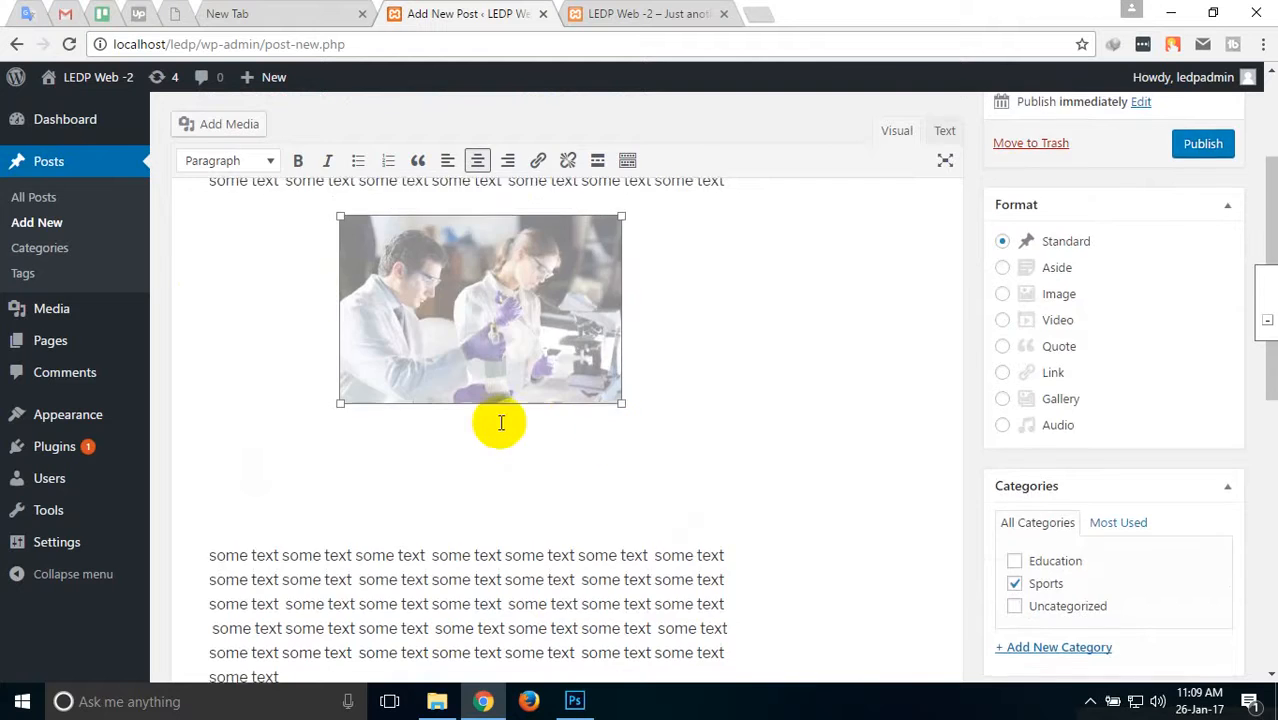
scroll(502, 421, "up", 2)
scroll(510, 436, "down", 3)
scroll(518, 450, "up", 2)
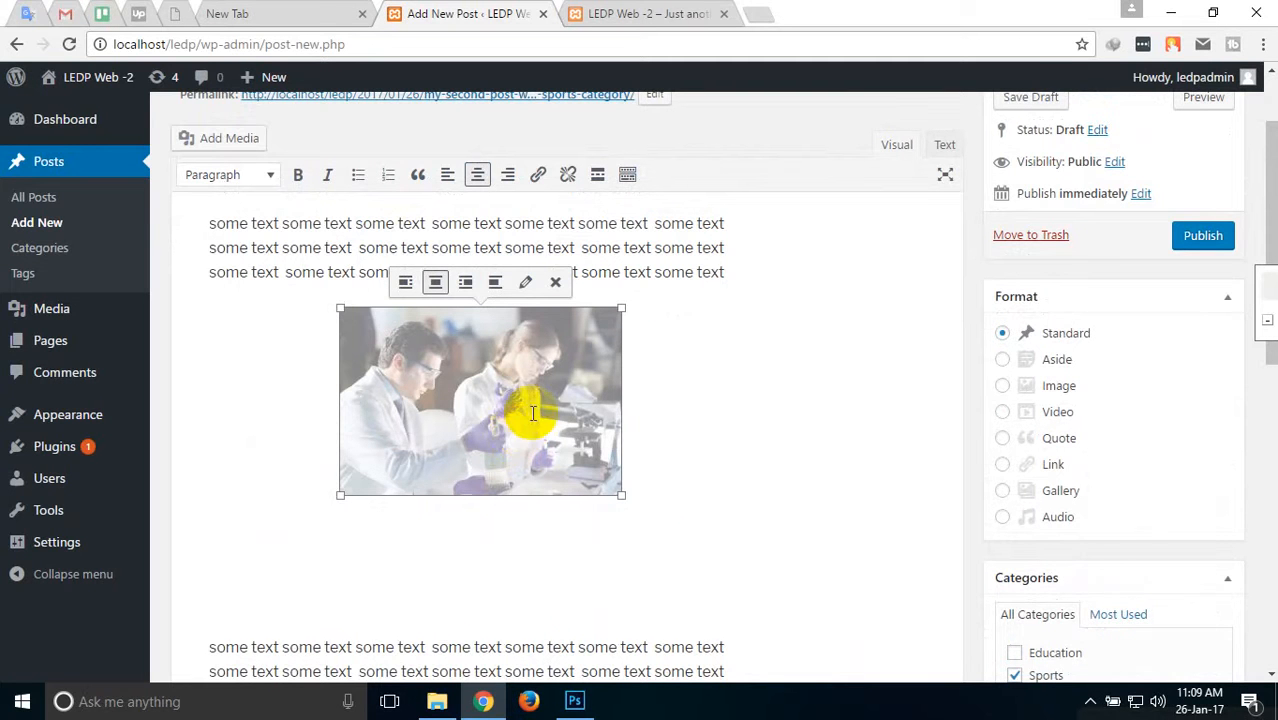
scroll(531, 441, "down", 2)
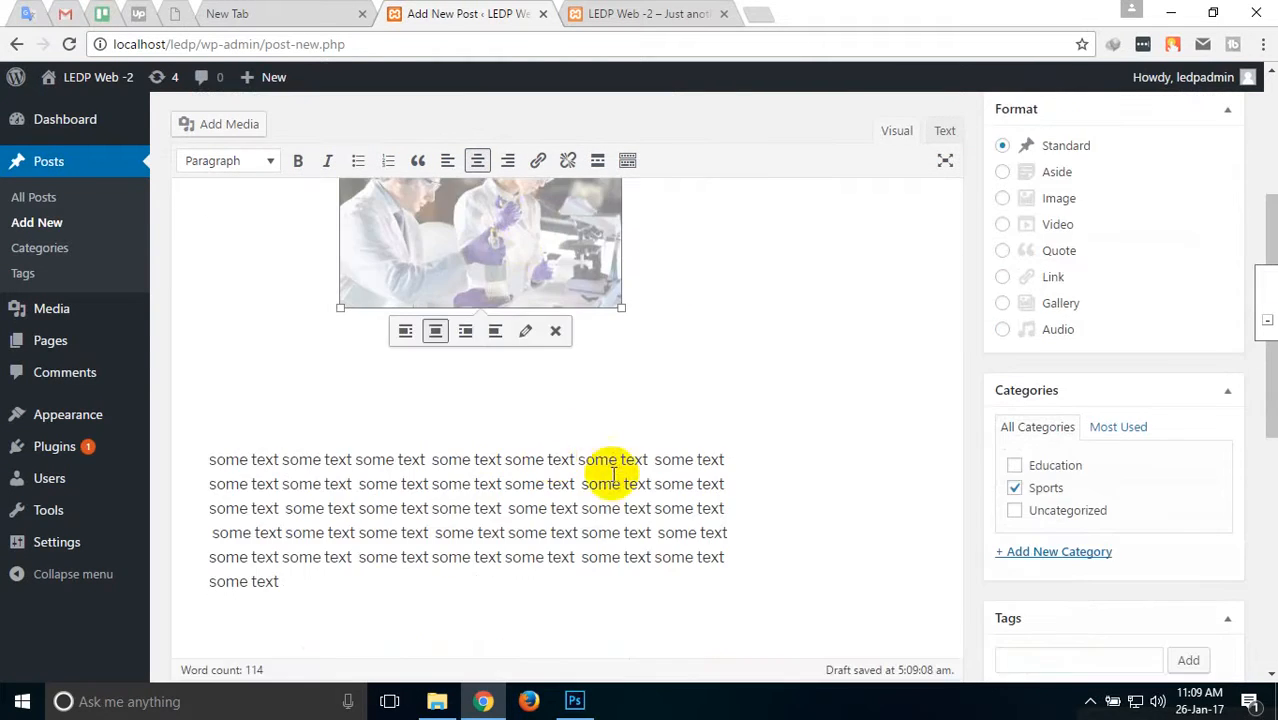
Delete the empty lines between the centred image and the text below, and try once more to resize the image.
scroll(650, 430, "up", 2)
scroll(470, 465, "down", 1)
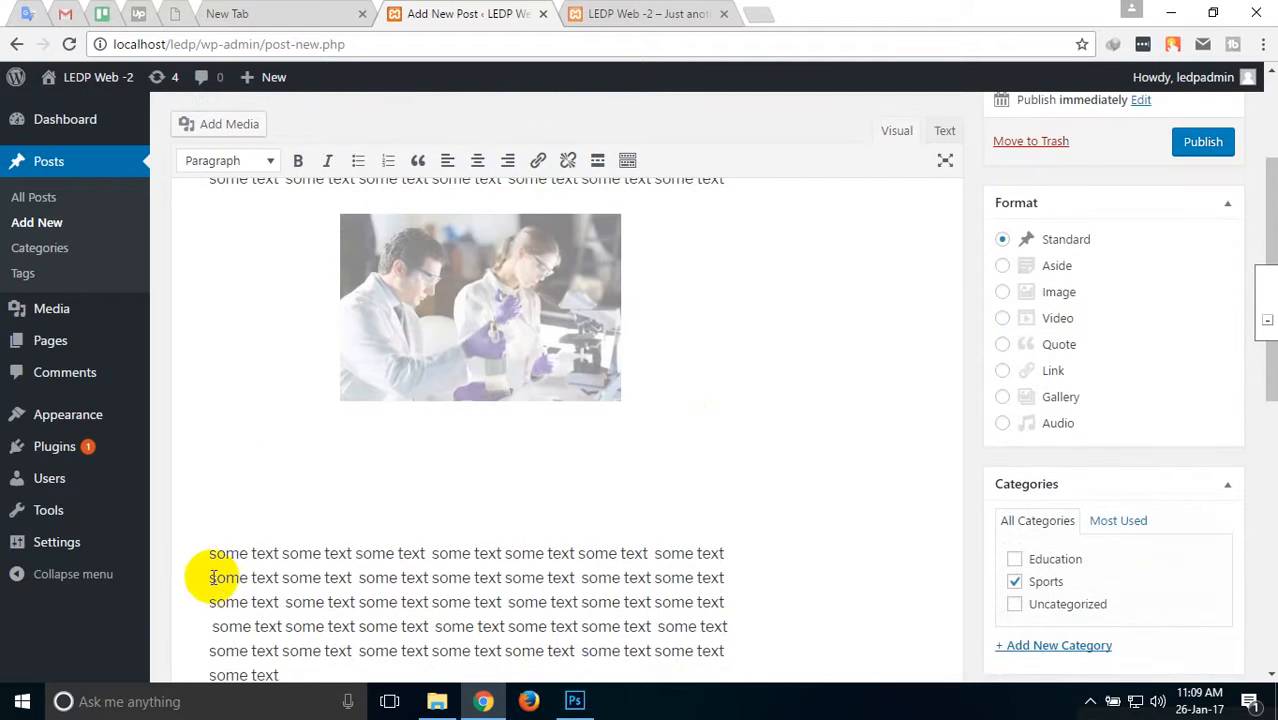
key("BackSpace")
key("BackSpace")
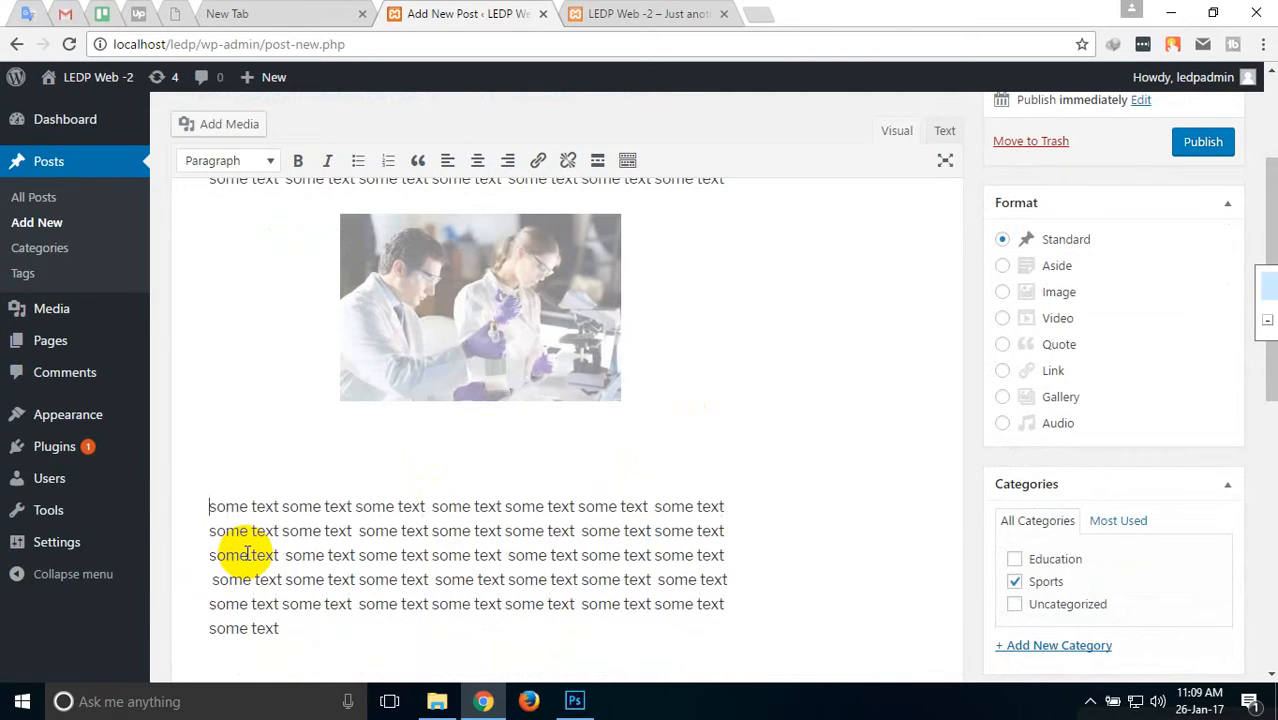
left_click(482, 316)
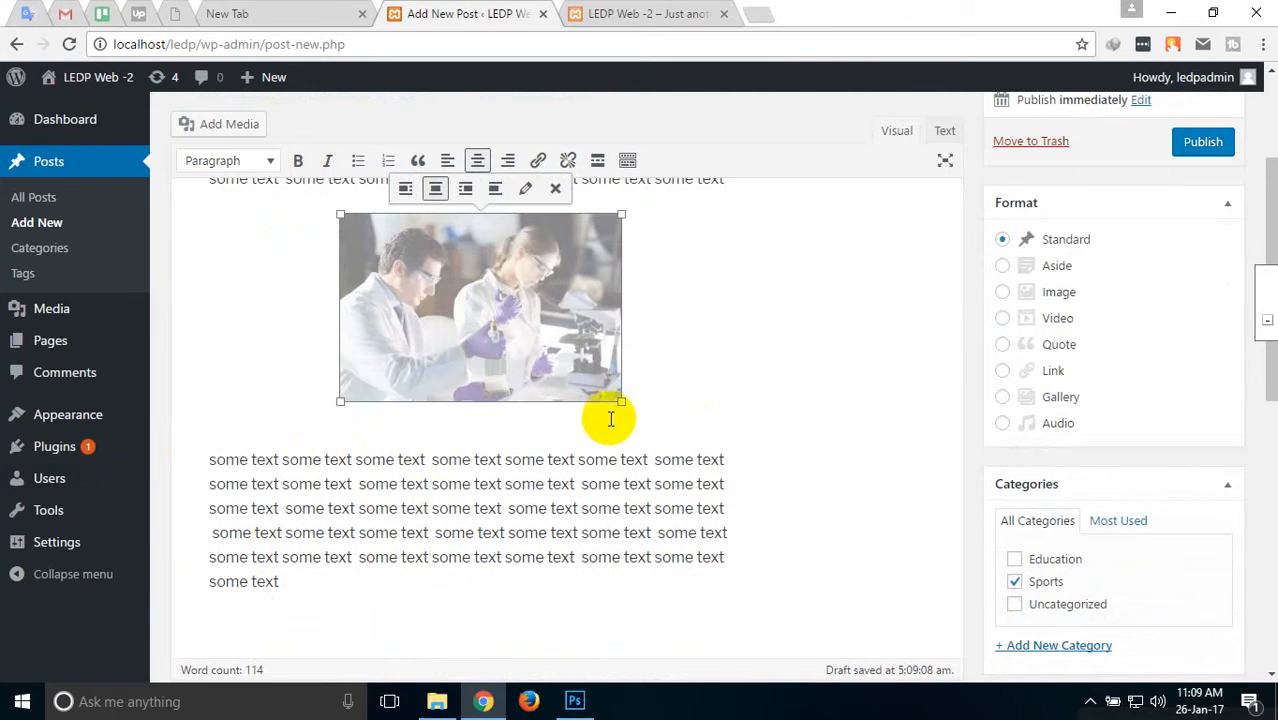
left_click_drag(621, 400, 688, 436)
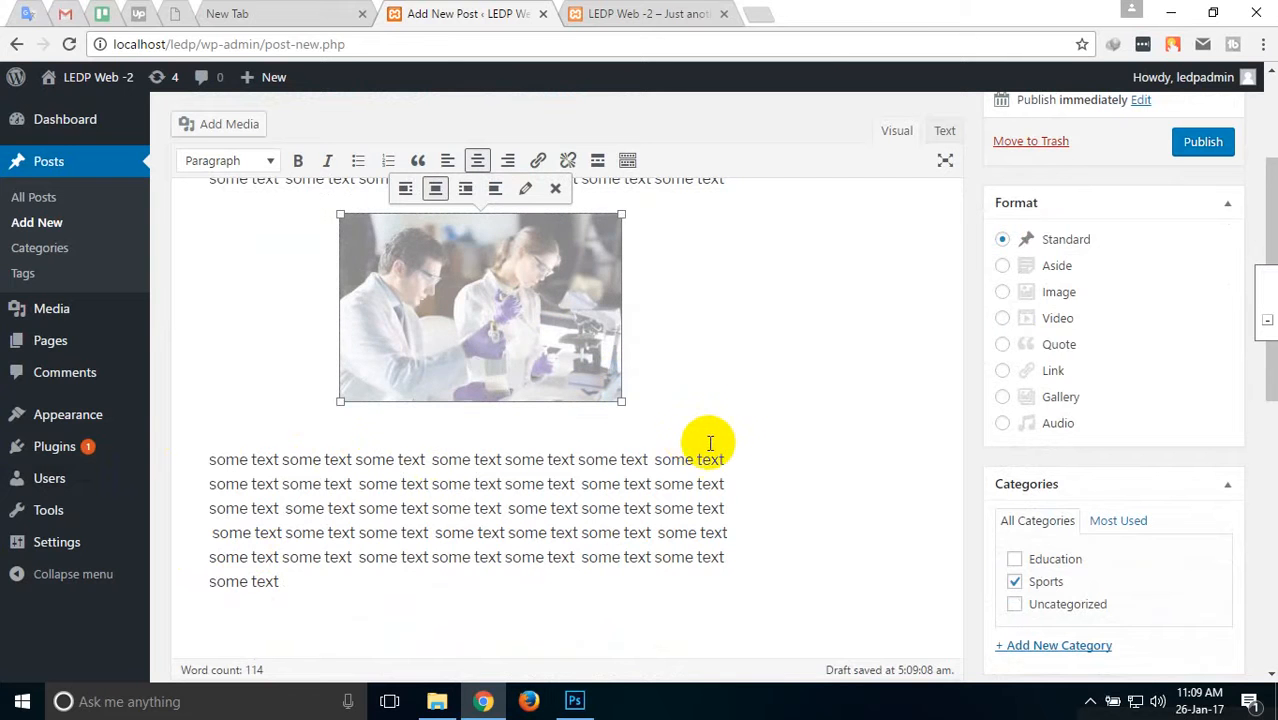
Publish the second post.
scroll(678, 470, "down", 4)
scroll(677, 440, "up", 5)
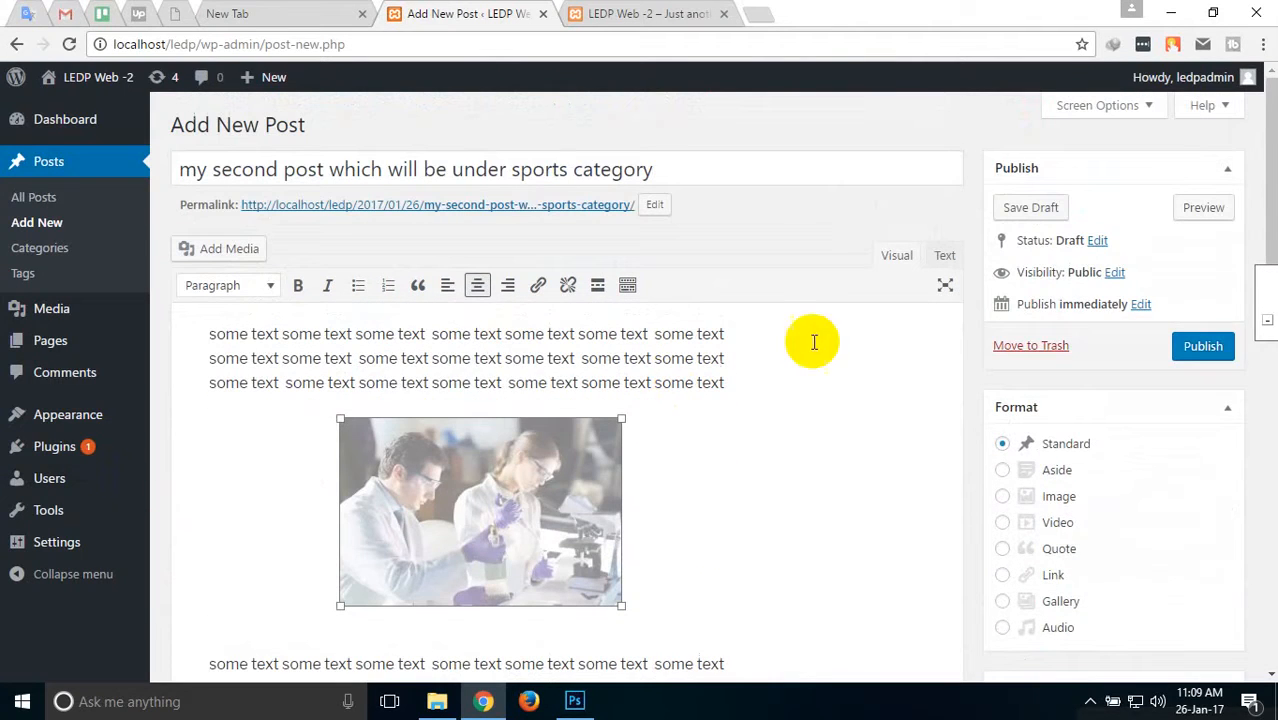
left_click(1203, 348)
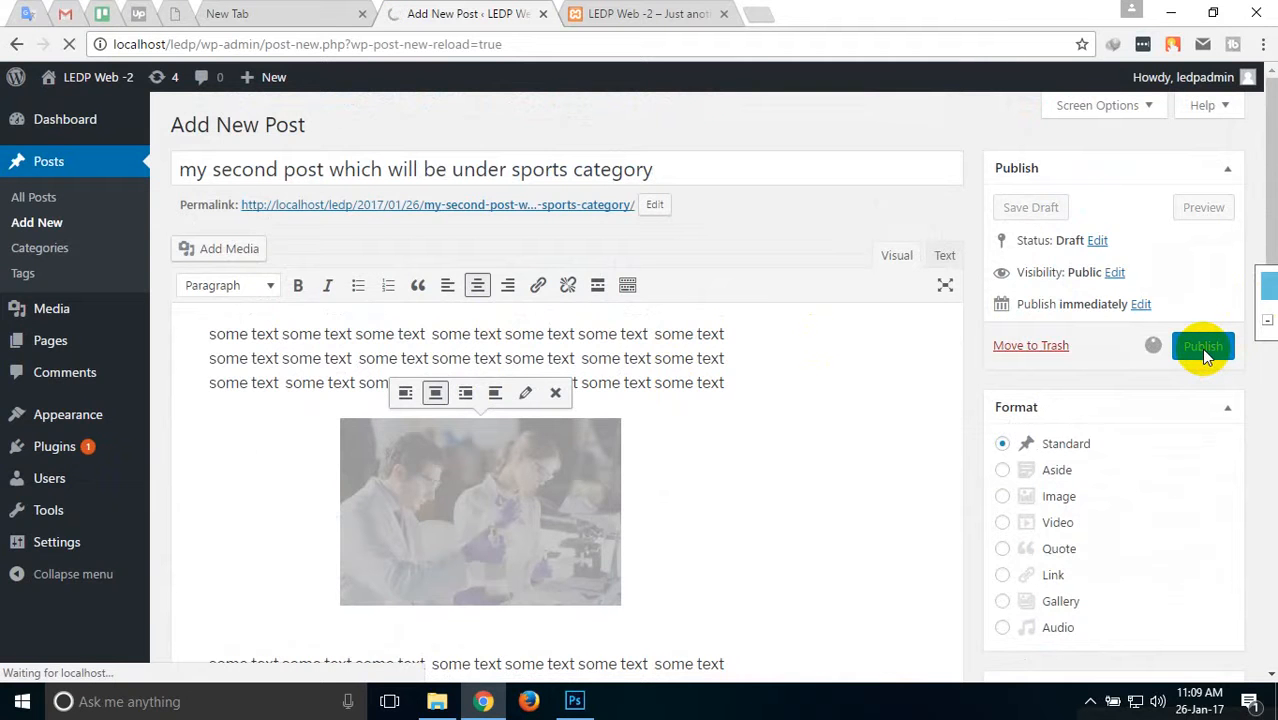
Switch to the site's front page and reload it to load the newly published post.
left_click(634, 13)
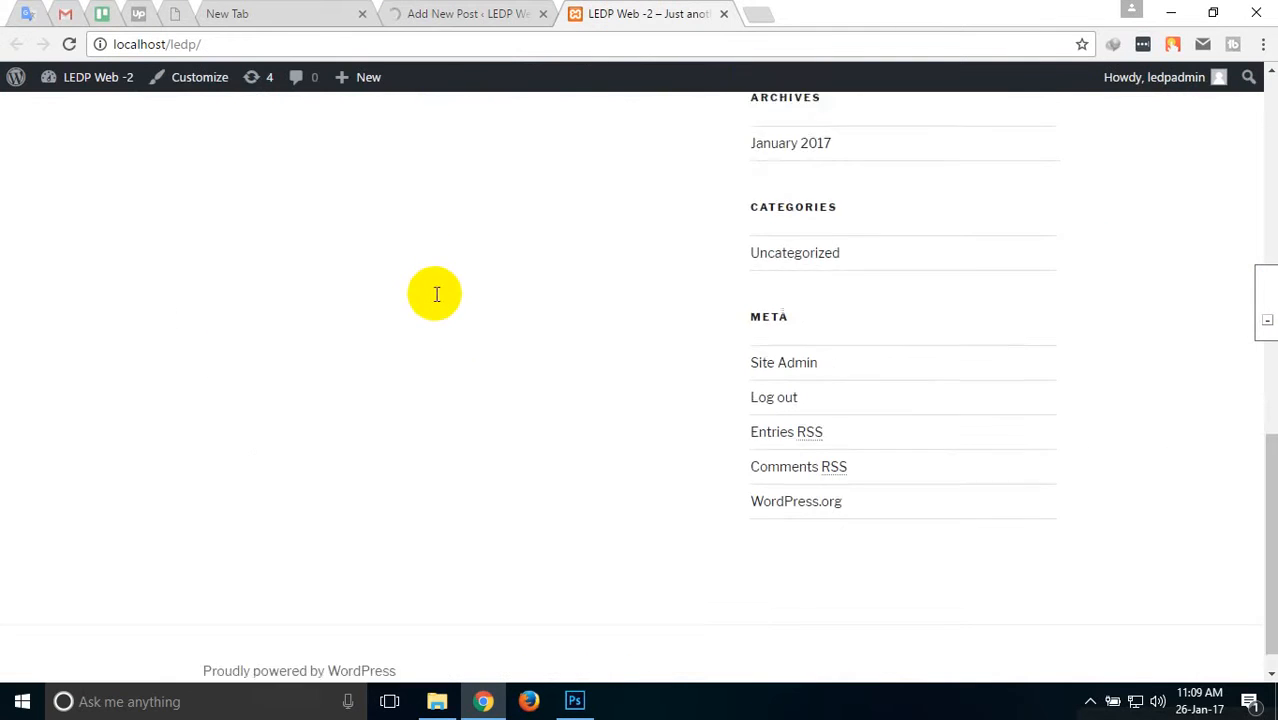
scroll(437, 300, "up", 5)
scroll(541, 377, "down", 2)
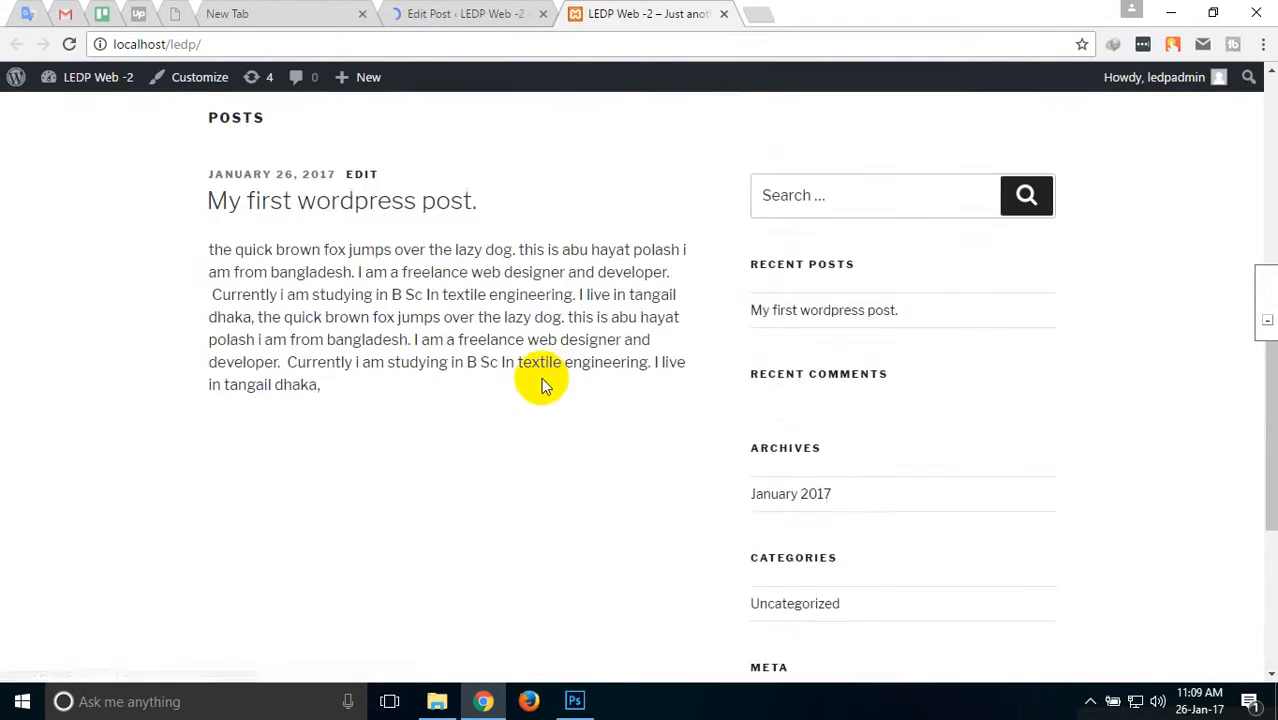
right_click(416, 297)
left_click(522, 358)
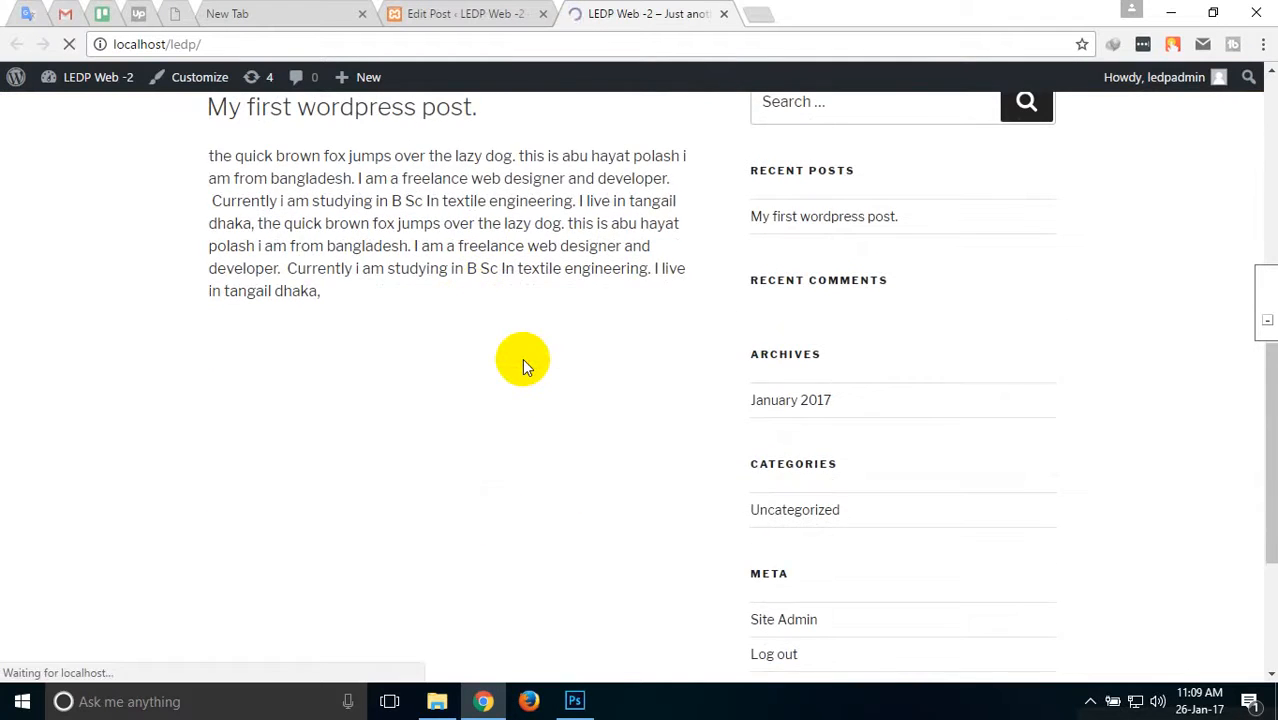
Examine the second post's title, featured image, text and centred inline image on the front page.
scroll(590, 343, "up", 3)
scroll(120, 362, "down", 6)
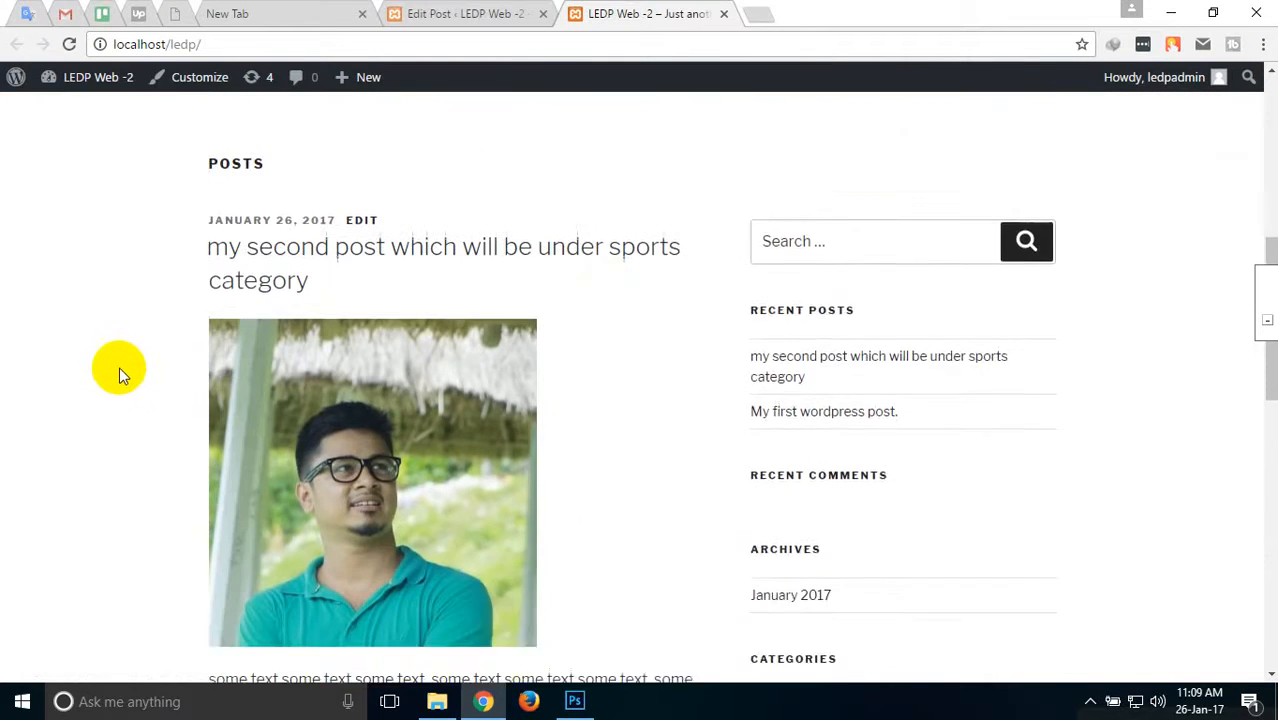
scroll(92, 408, "up", 6)
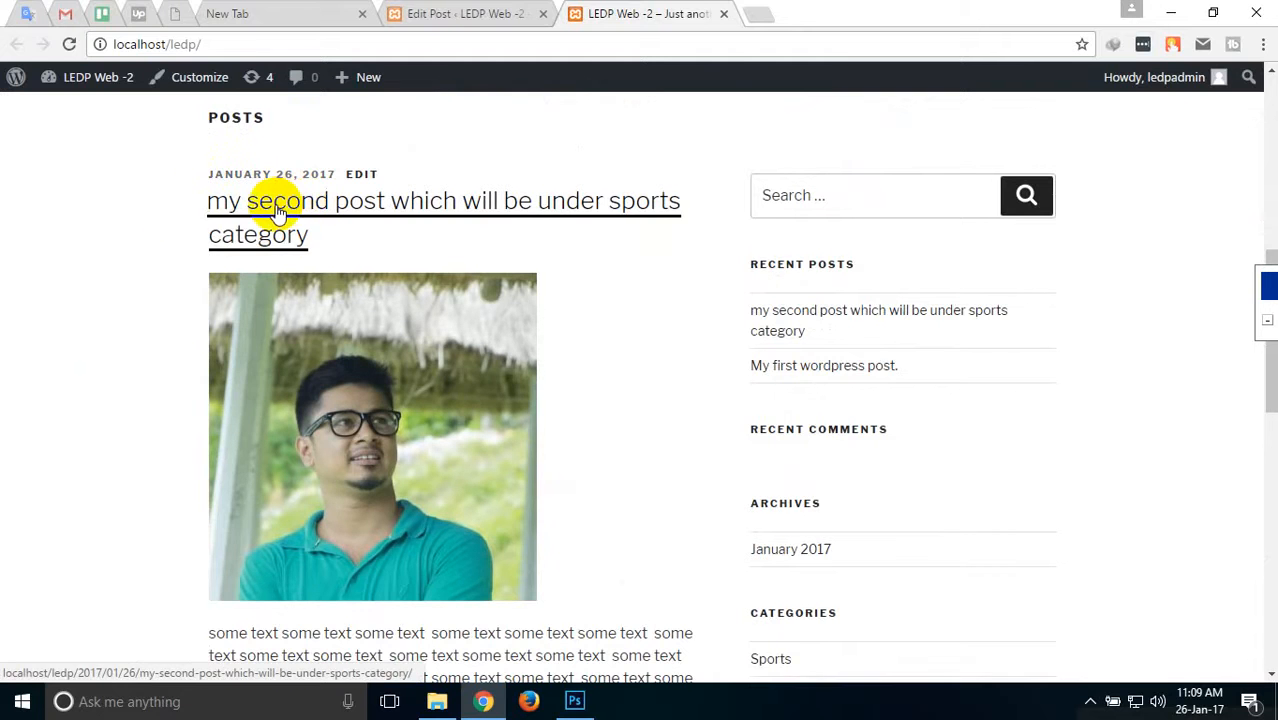
scroll(214, 214, "down", 2)
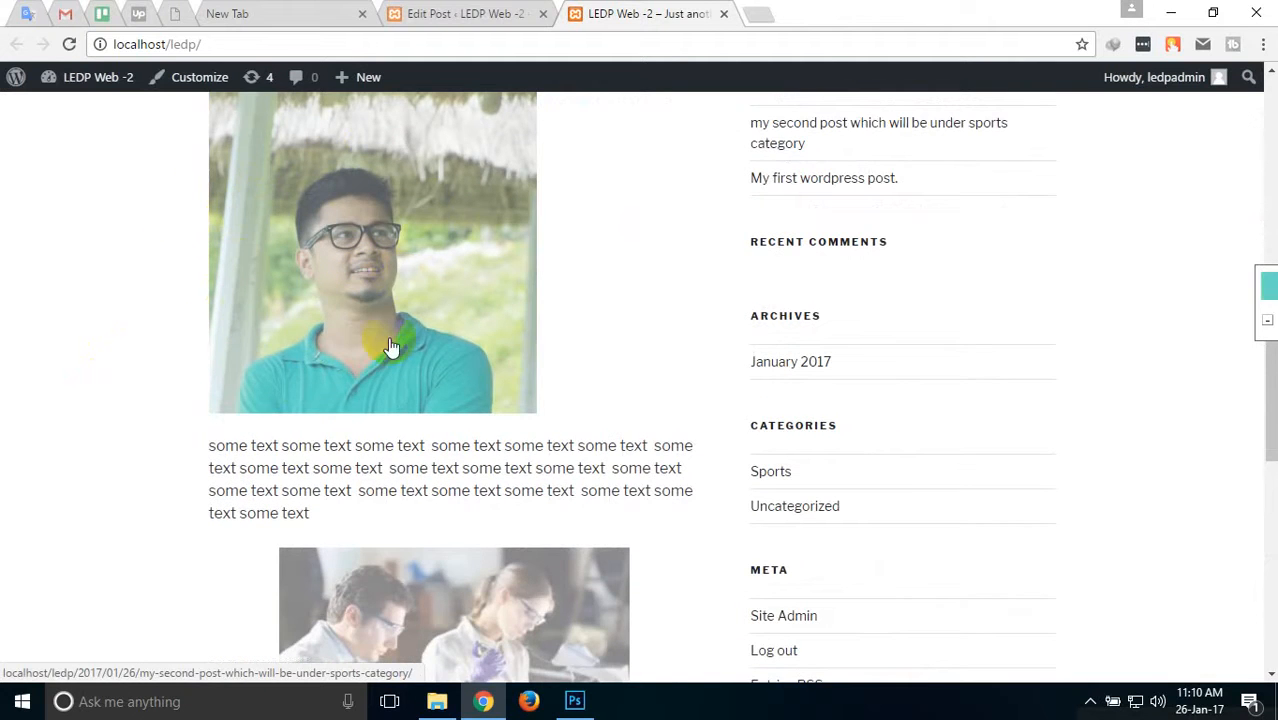
scroll(300, 360, "down", 2)
scroll(249, 394, "down", 1)
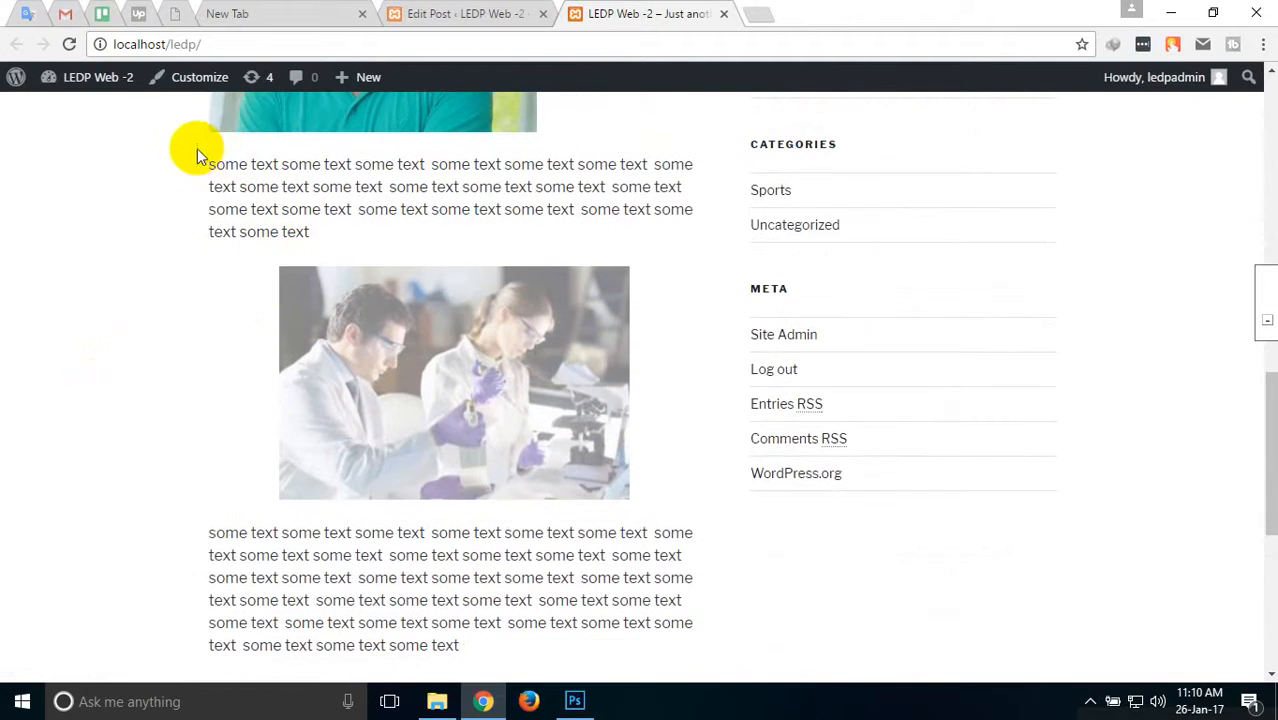
left_click_drag(209, 165, 333, 240)
left_click(568, 582)
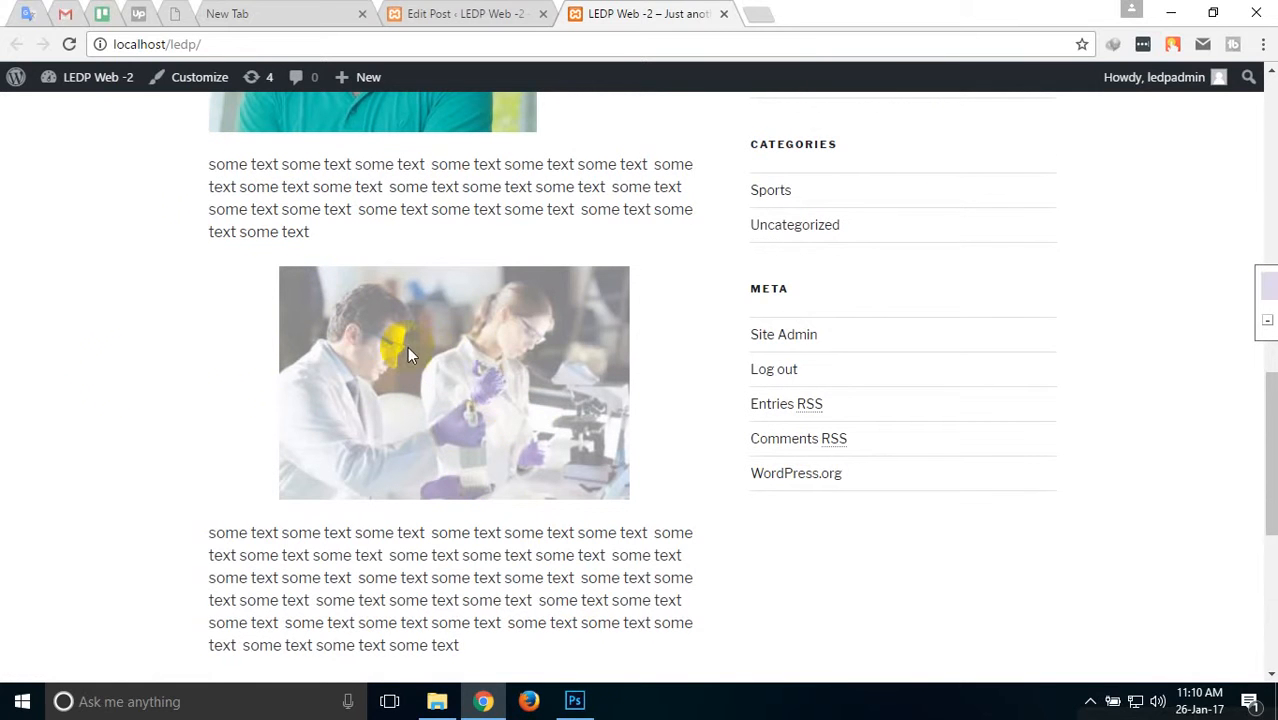
scroll(471, 343, "down", 1)
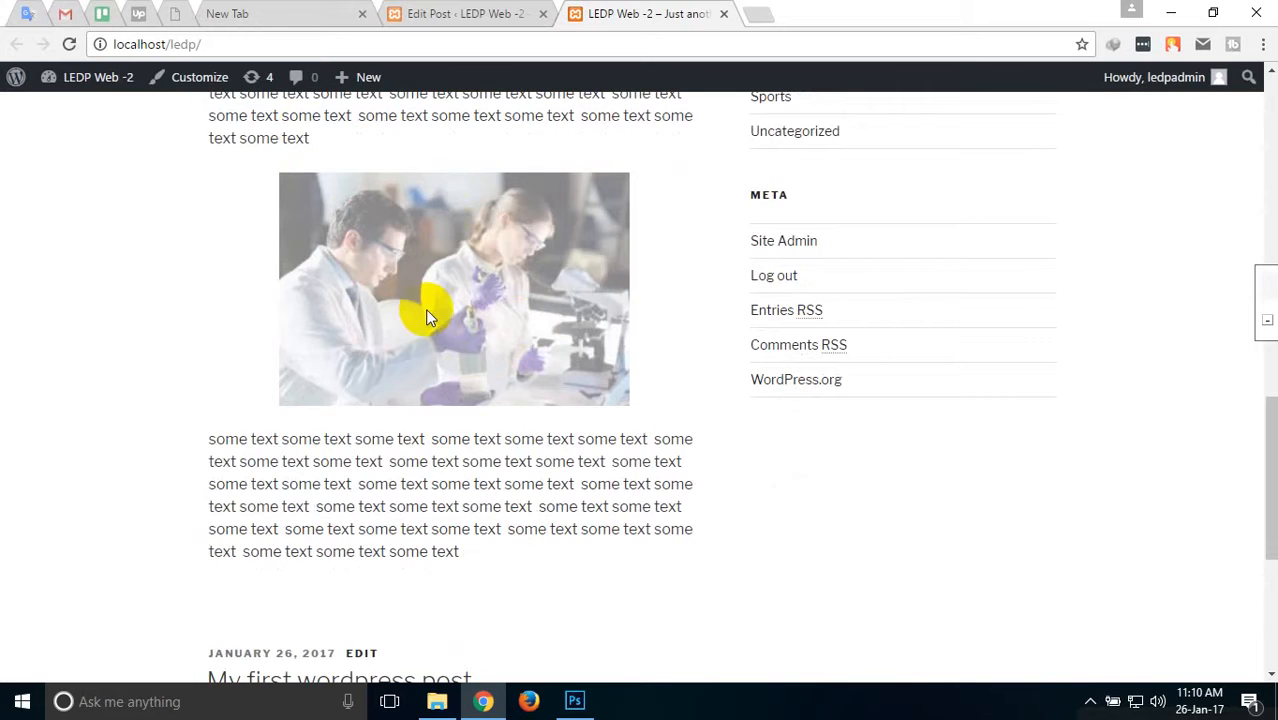
scroll(402, 312, "up", 1)
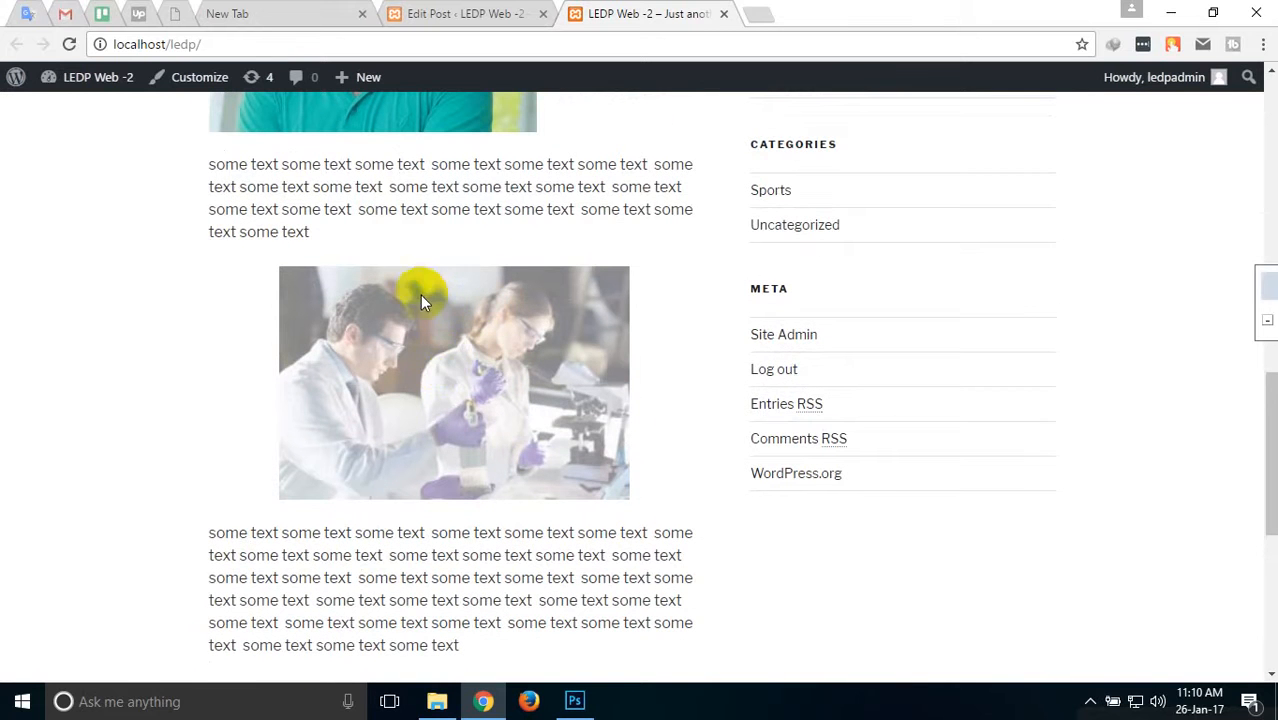
scroll(285, 209, "down", 1)
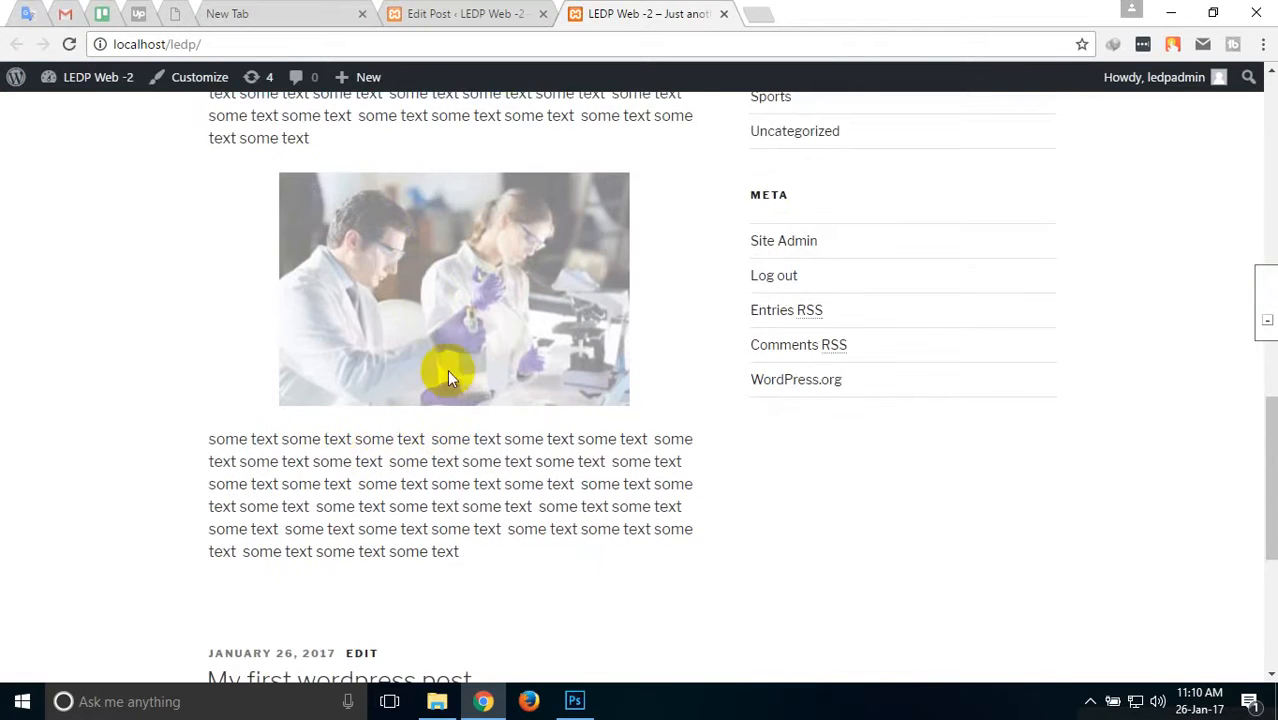
scroll(447, 375, "down", 1)
scroll(334, 405, "up", 4)
scroll(336, 414, "up", 4)
scroll(336, 414, "down", 9)
scroll(330, 408, "down", 1)
scroll(360, 330, "up", 10)
Return to the second post's edit screen and review its content, tags and featured image.
left_click(465, 14)
scroll(453, 393, "down", 2)
scroll(750, 457, "up", 2)
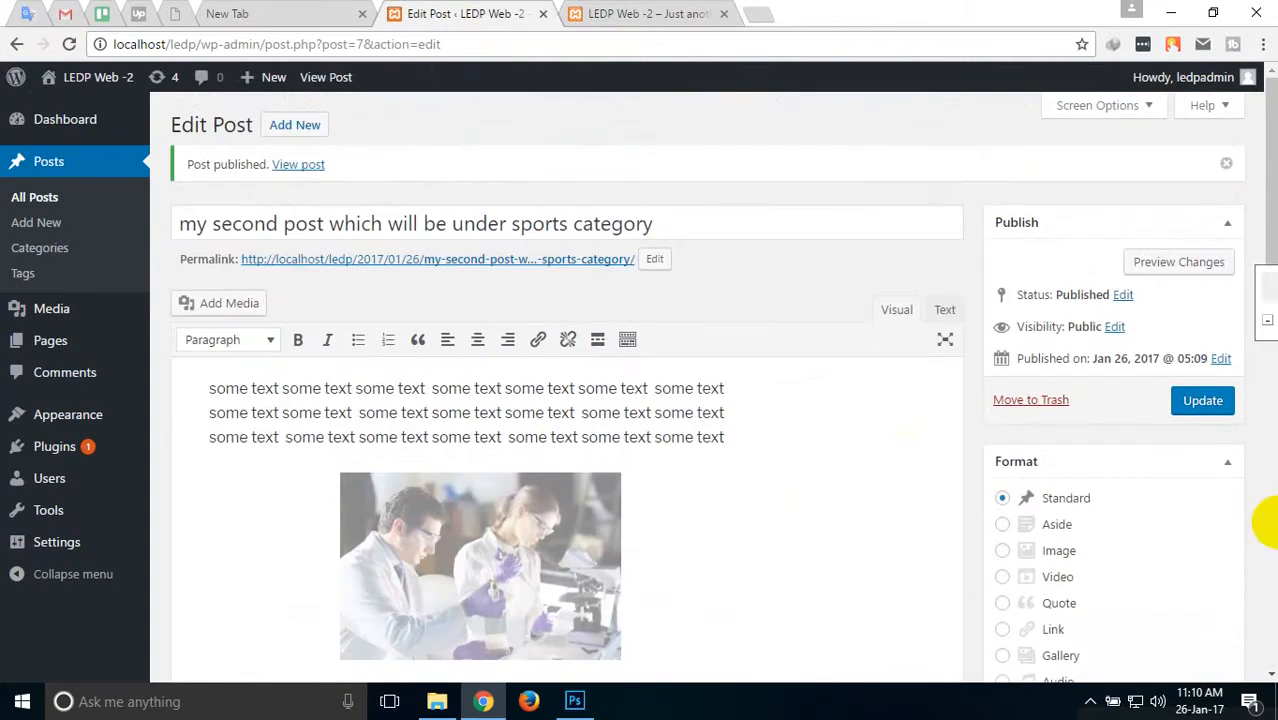
scroll(1155, 556, "down", 10)
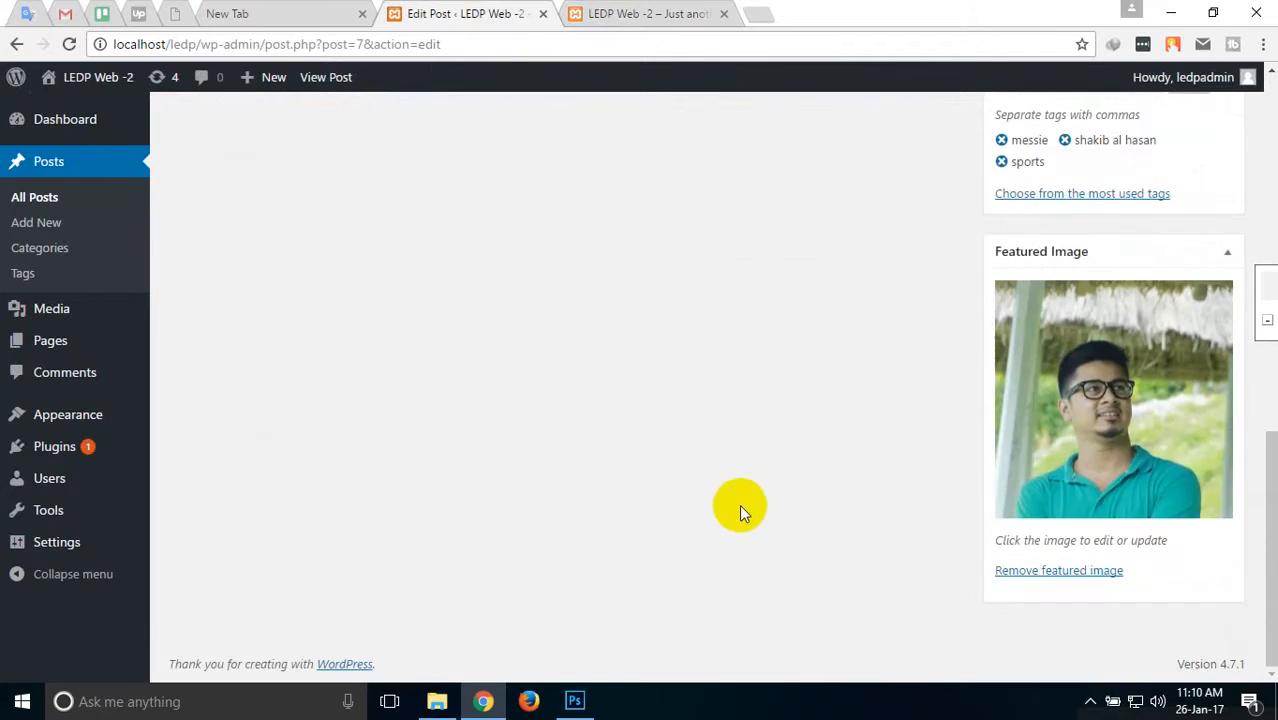
scroll(740, 505, "up", 15)
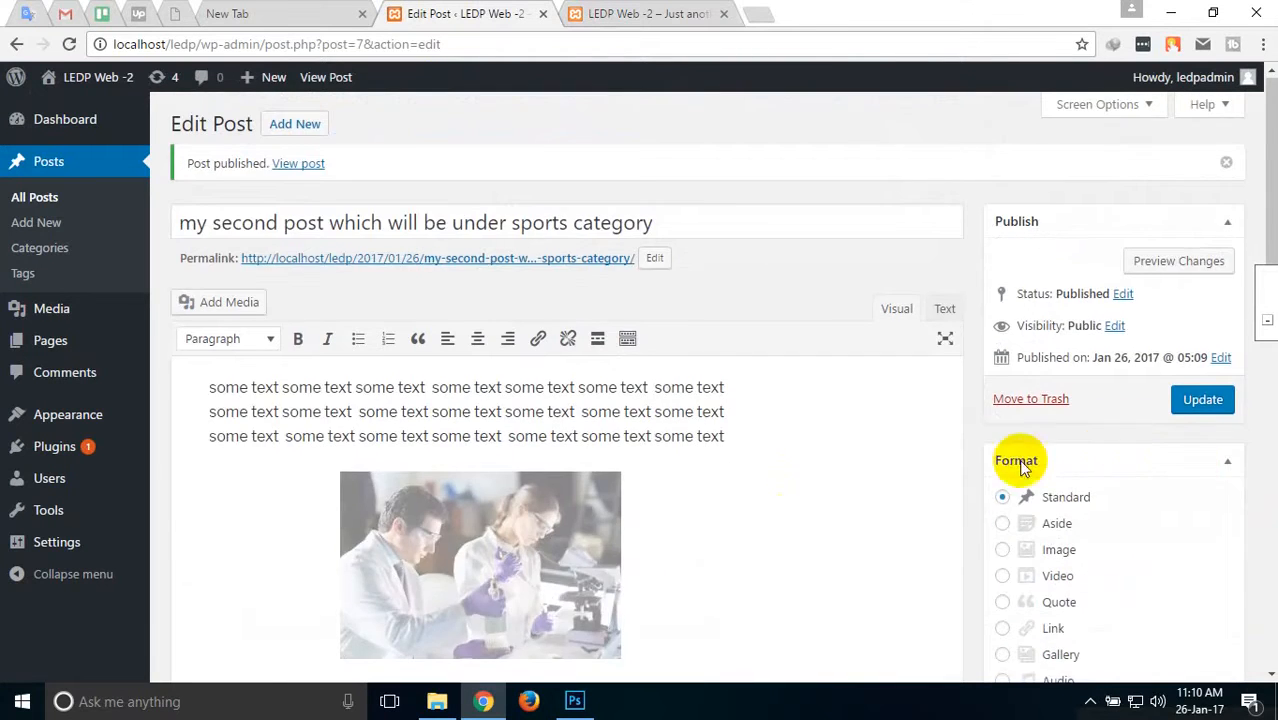
Leave the second post's edit screen and open the media library.
scroll(1150, 475, "down", 2)
scroll(1175, 478, "down", 2)
scroll(1172, 471, "up", 3)
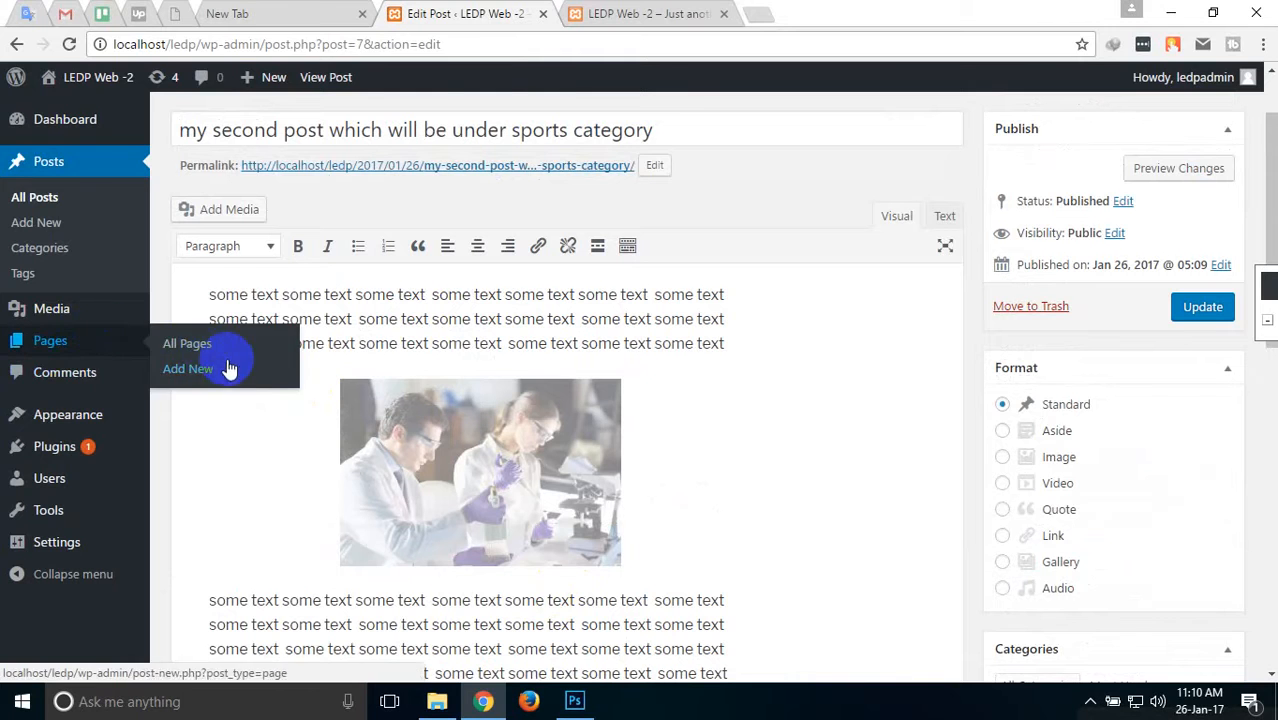
left_click(50, 315)
mouse_move(50, 315)
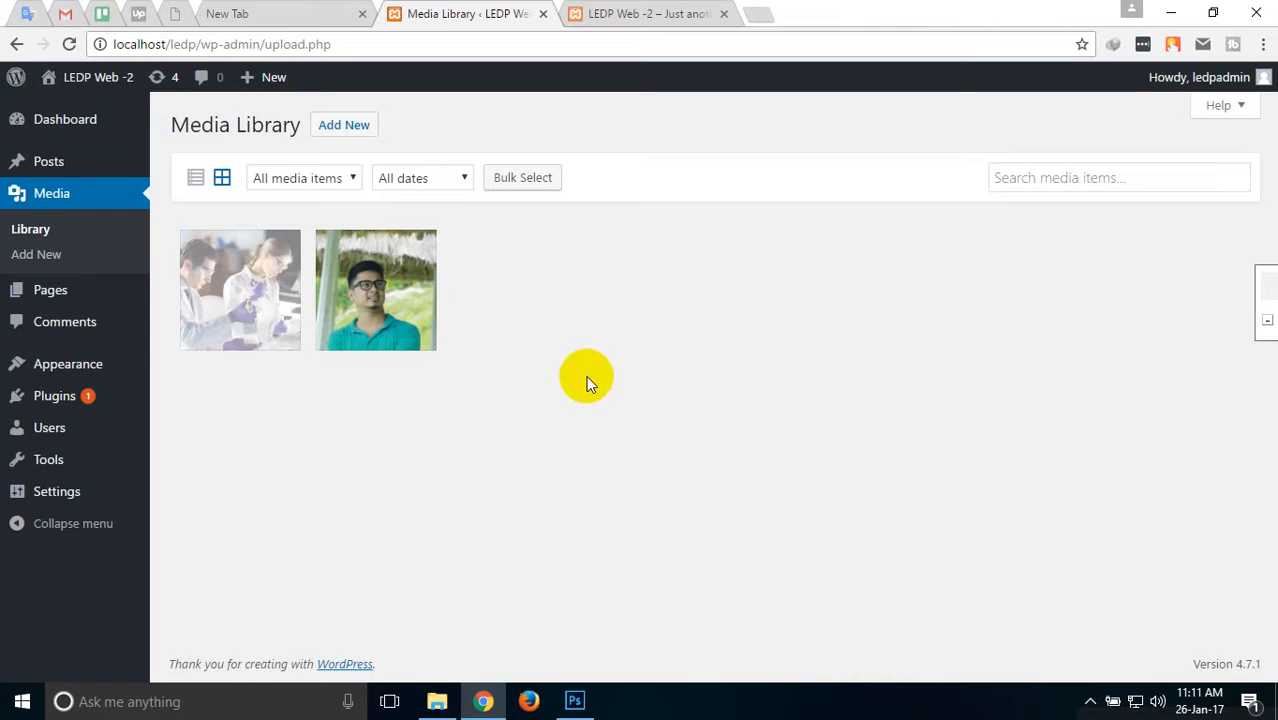
left_click(333, 135)
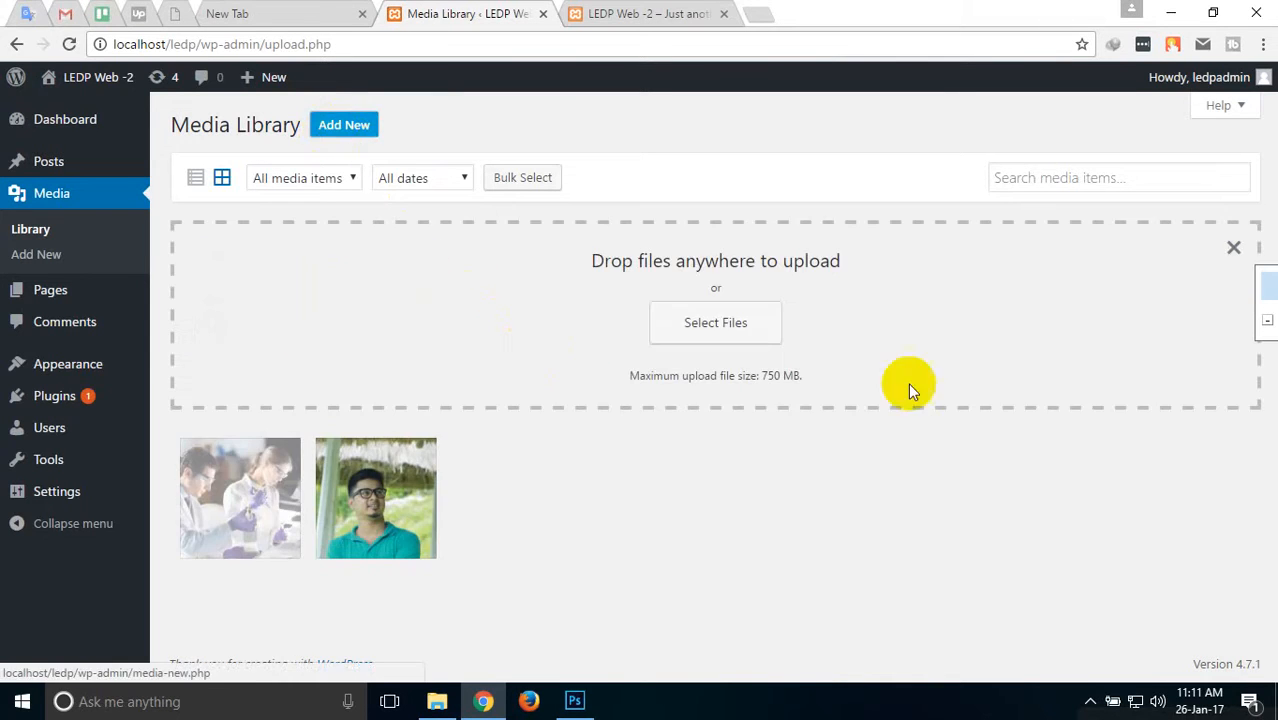
left_click(672, 323)
mouse_move(1075, 240)
left_mouse_down()
mouse_move(1073, 456)
mouse_move(1070, 230)
left_mouse_up()
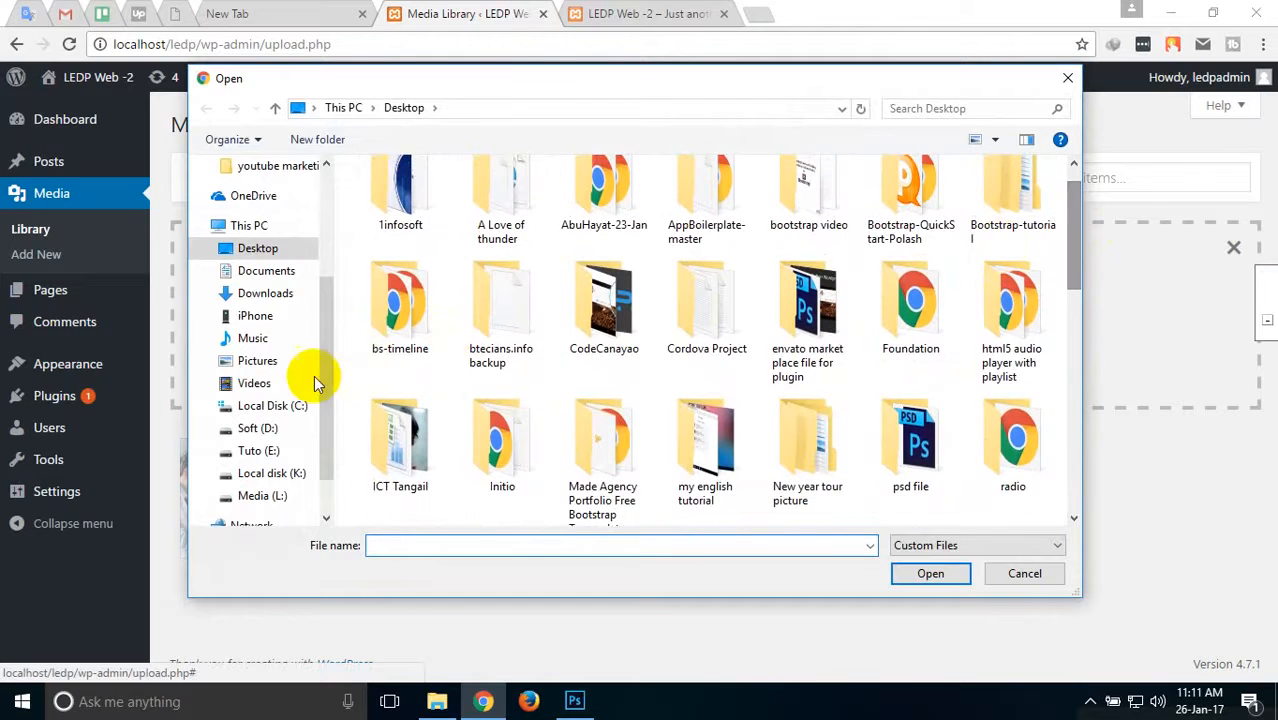
left_click(245, 495)
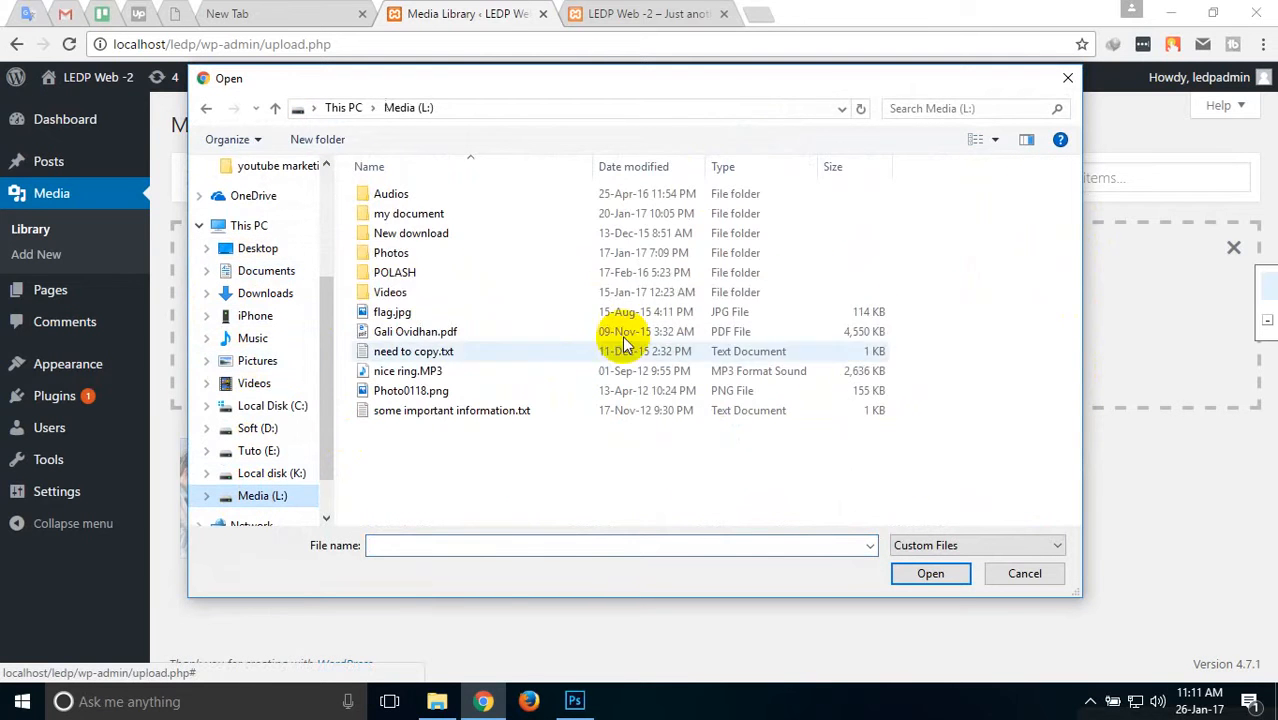
double_click(398, 291)
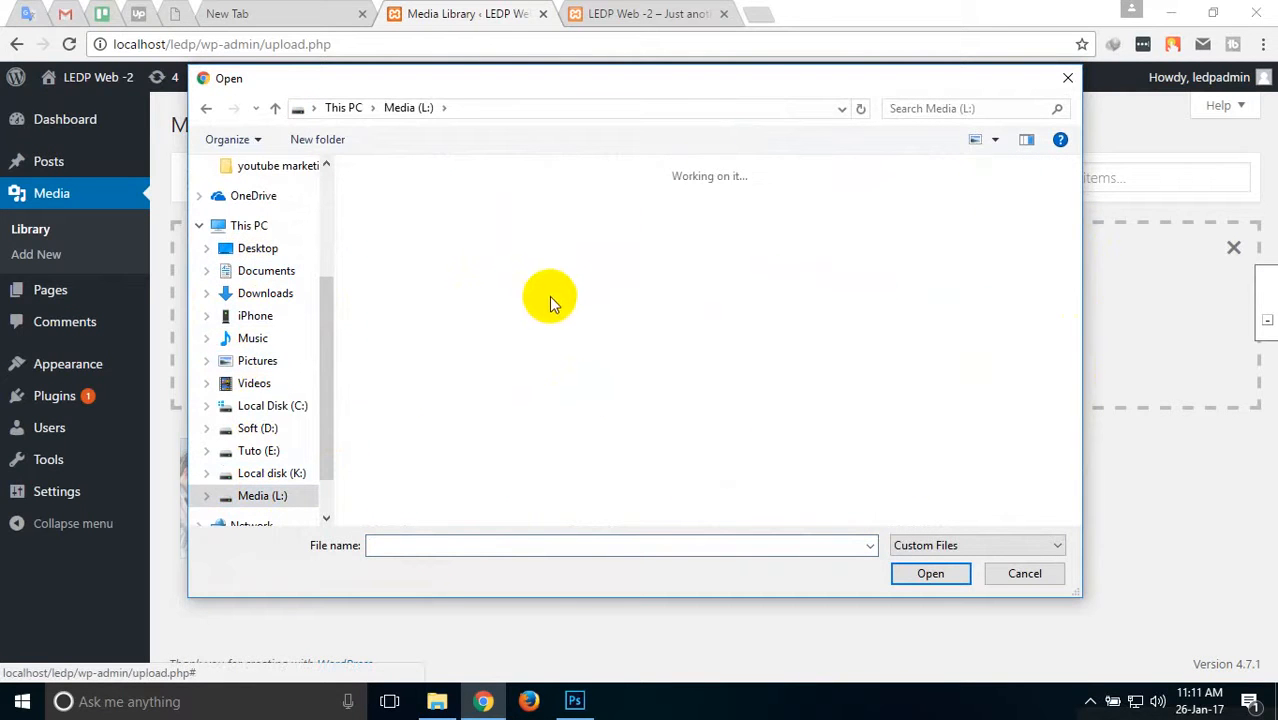
left_click_drag(1078, 277, 1056, 390)
scroll(1050, 348, "up", 3)
left_click_drag(1055, 335, 1057, 295)
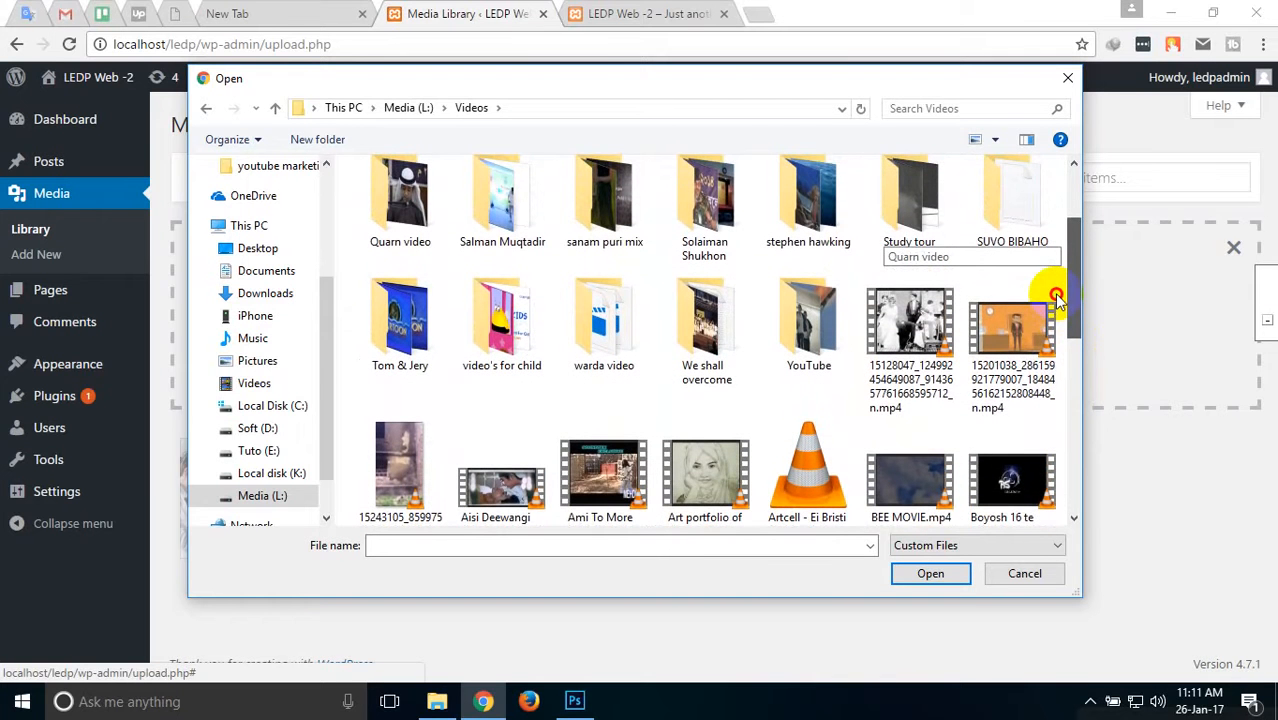
left_click(918, 340)
double_click(918, 340)
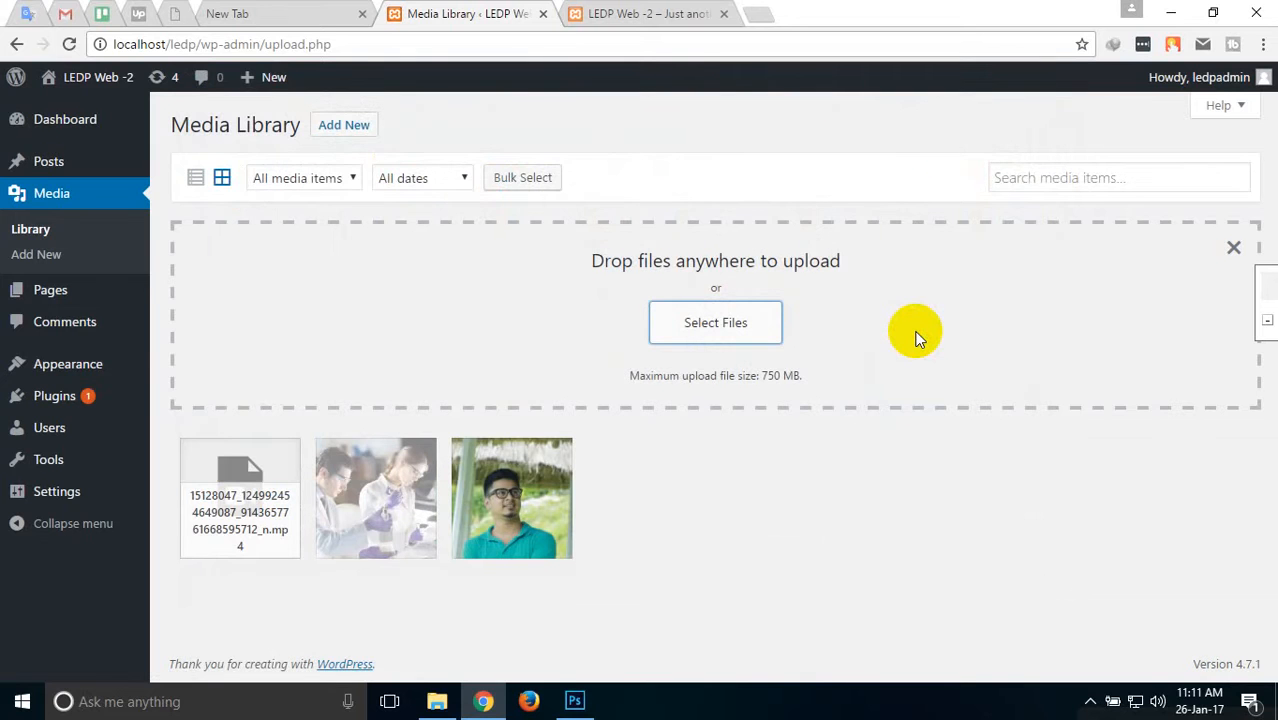
Open the uploaded video's attachment details, select its whole file URL, and close the details.
left_click(235, 515)
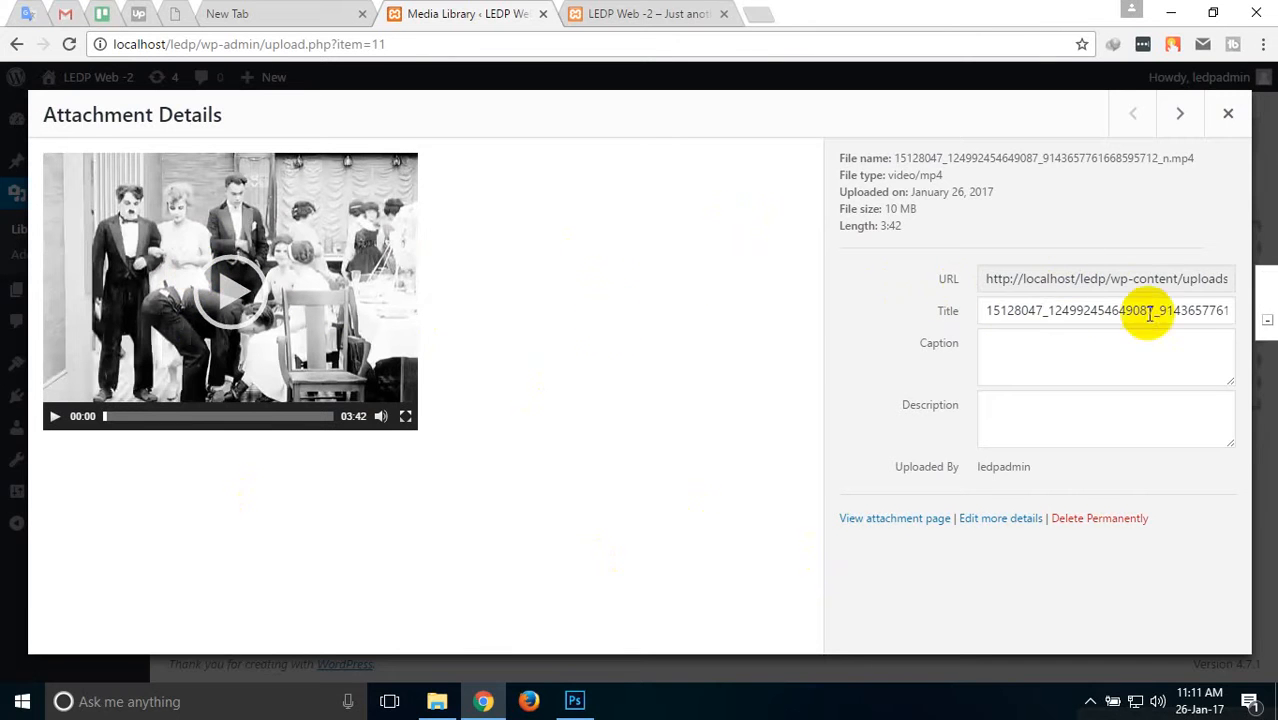
left_click_drag(987, 281, 1153, 257)
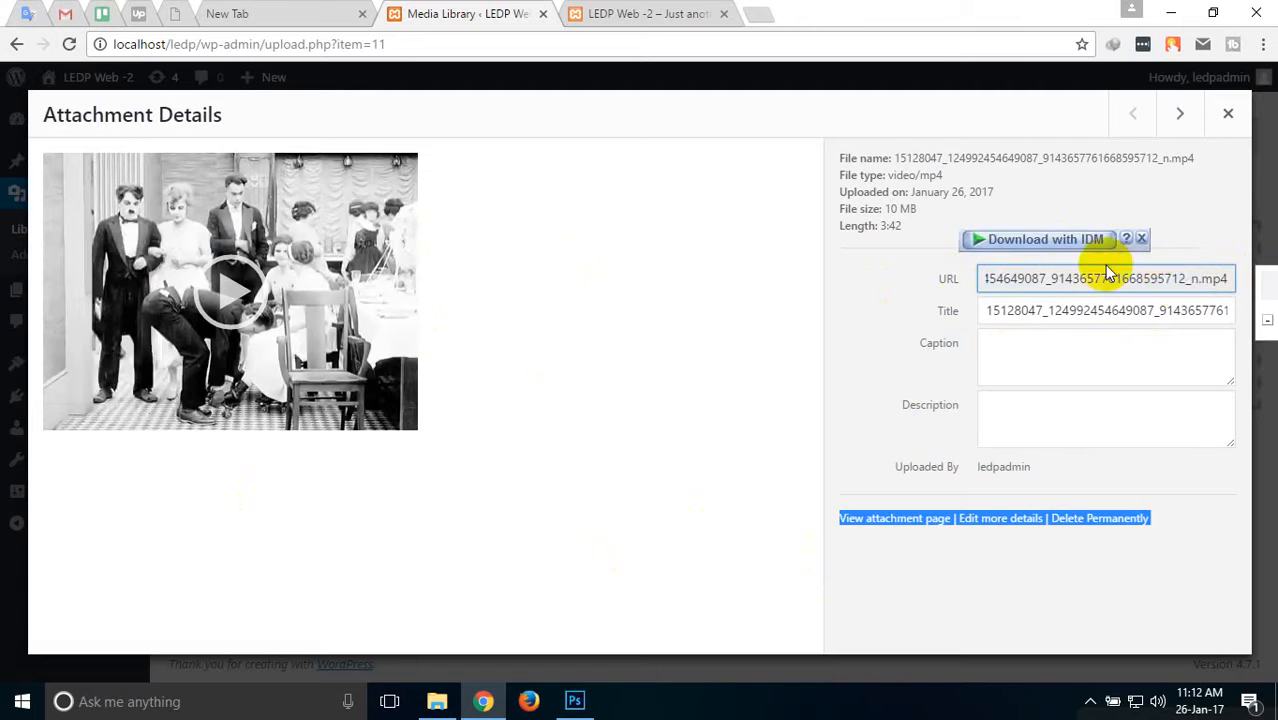
triple_click(1169, 281)
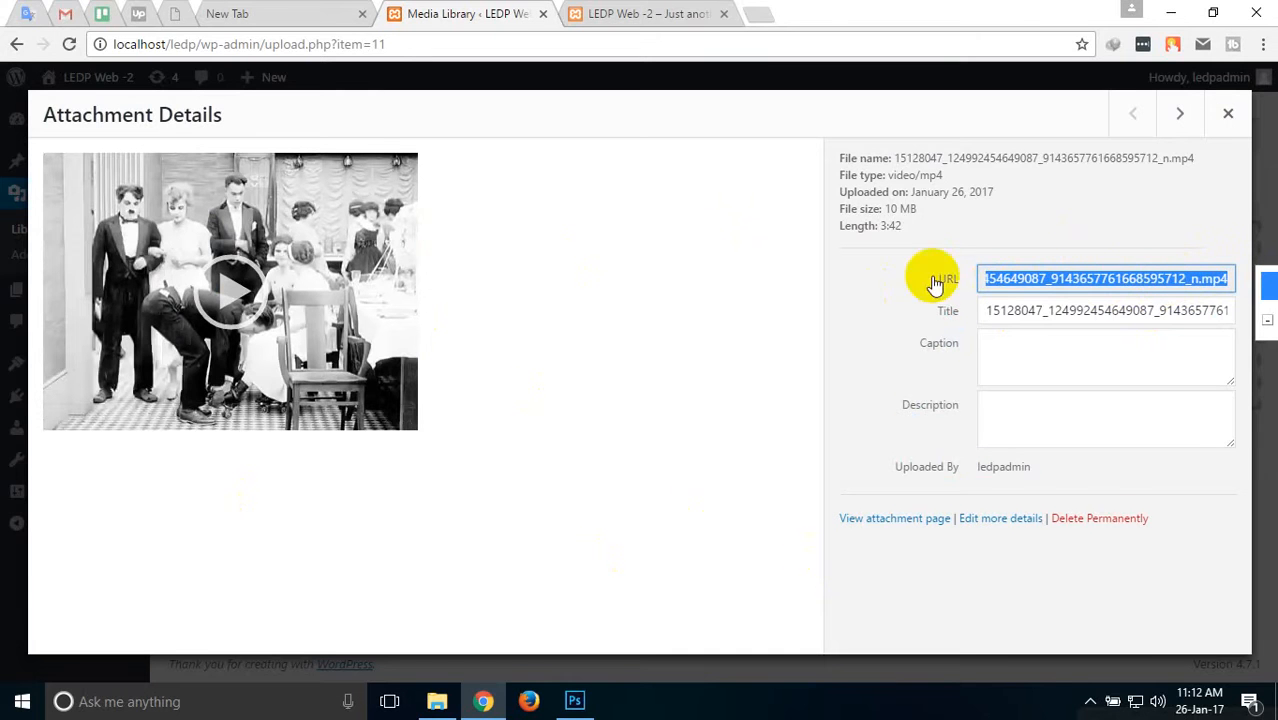
right_click(1044, 279)
left_click(970, 296)
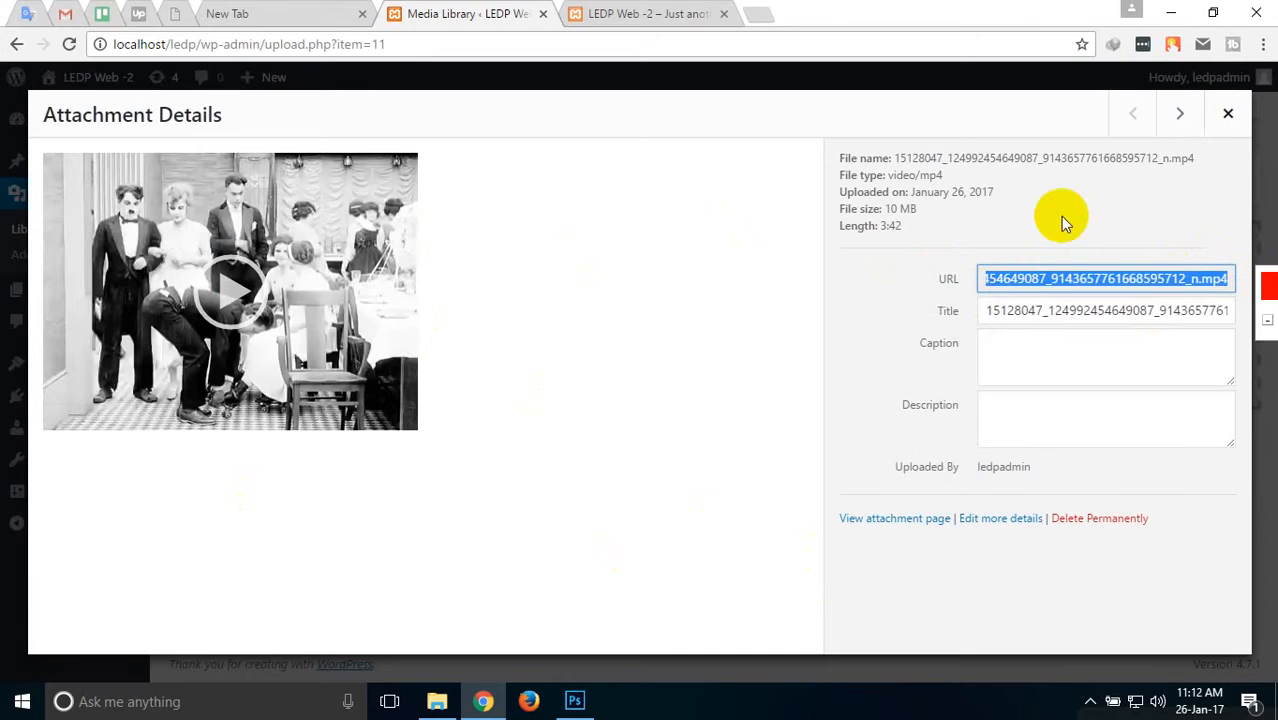
left_click(1228, 113)
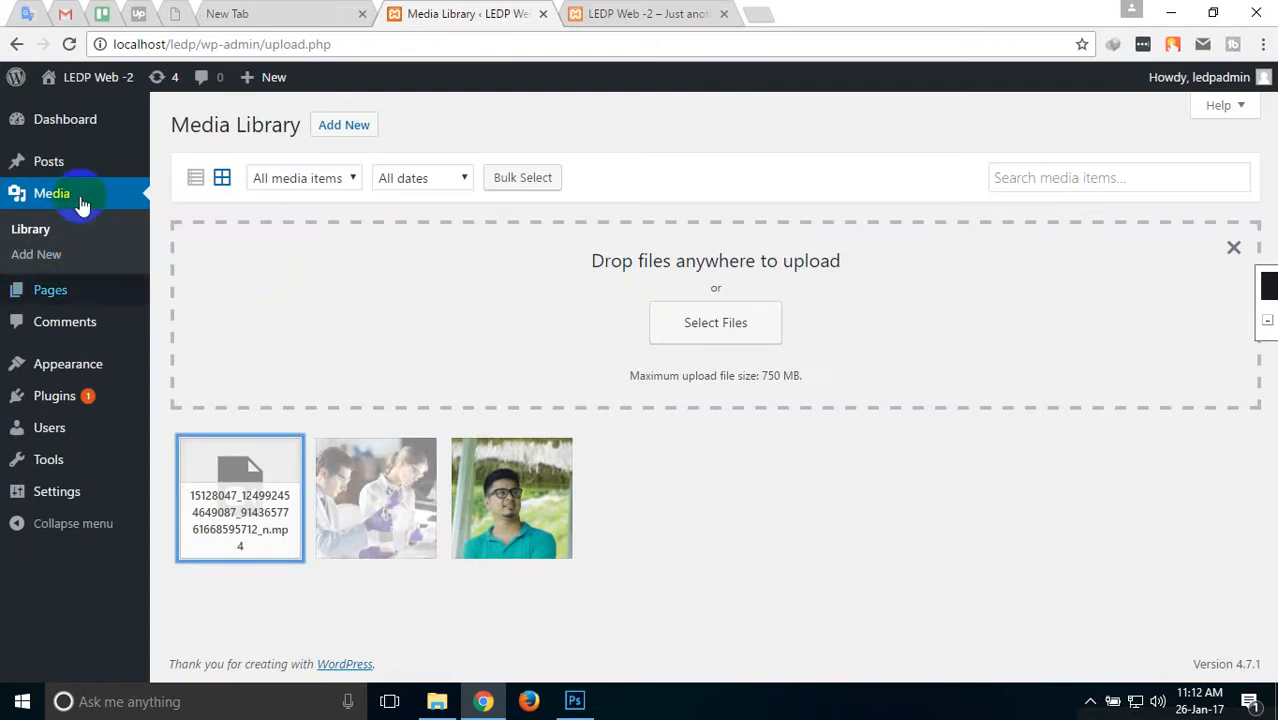
Start a new post titled "Our funny video." with the text "You can watch the funny video here.".
left_click(50, 163)
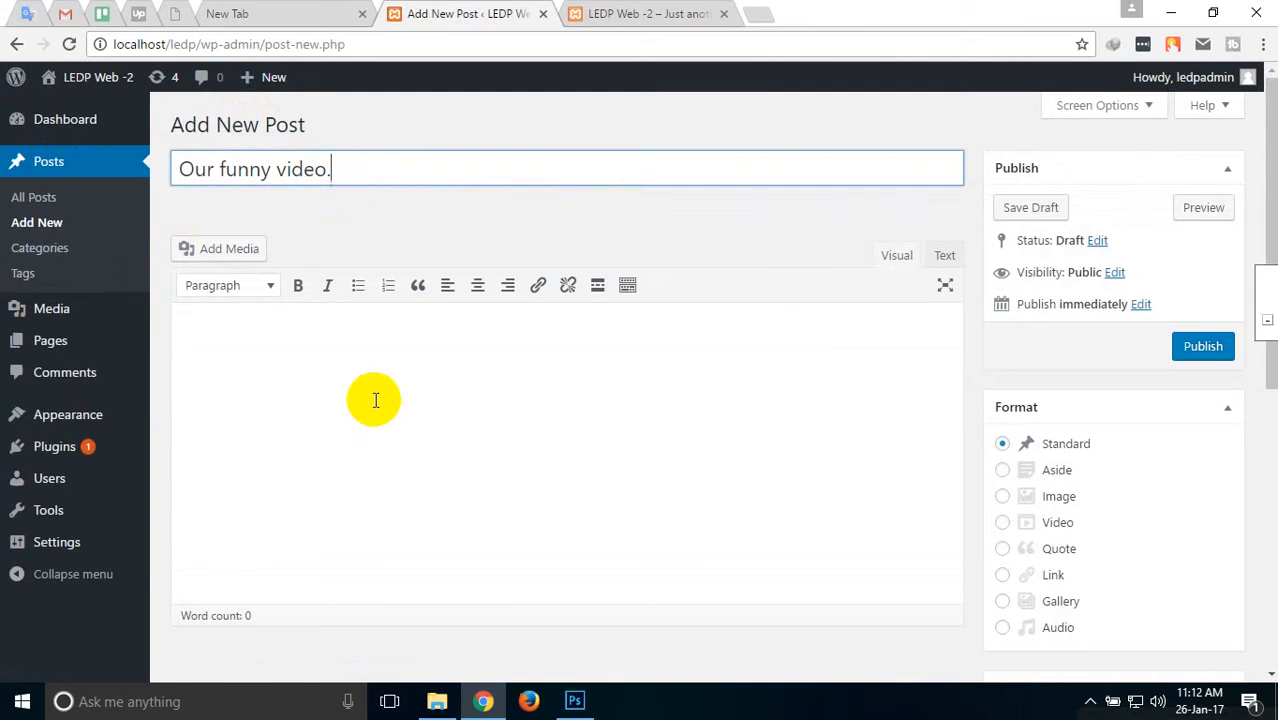
left_click(328, 331)
type("Wa")
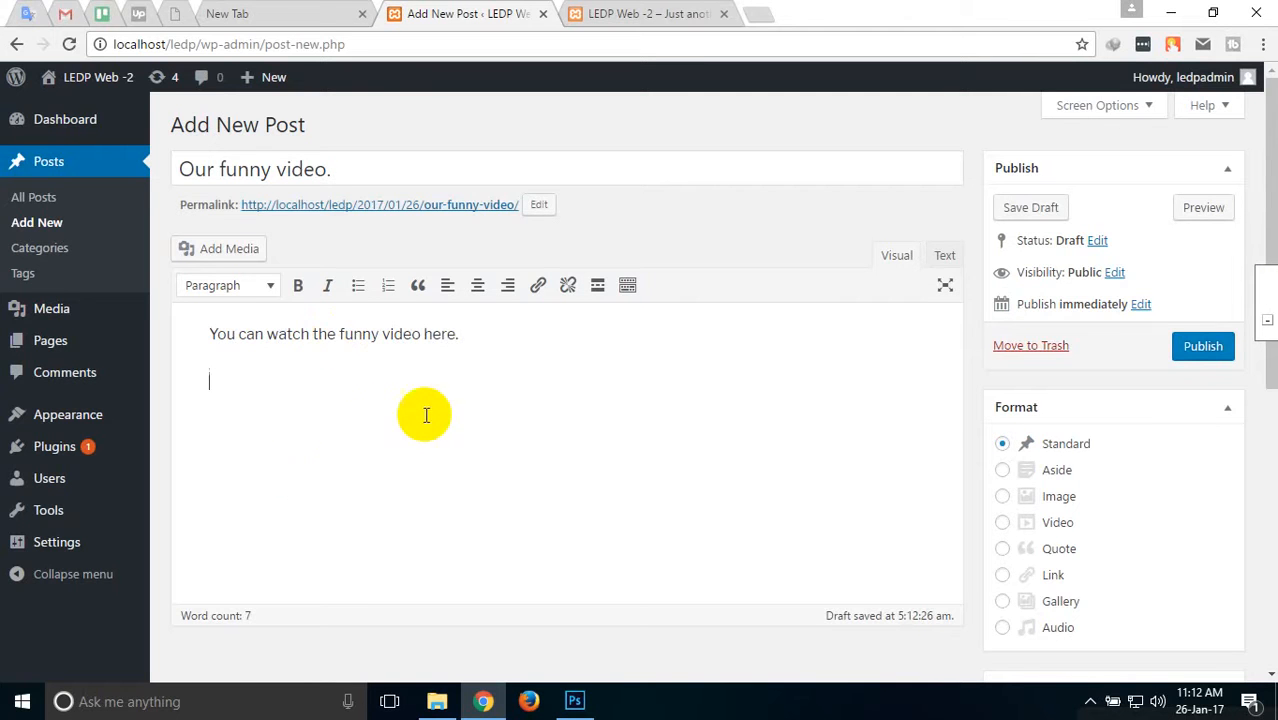
Insert the uploaded mp4 video from the media library below the post's text.
scroll(273, 406, "down", 1)
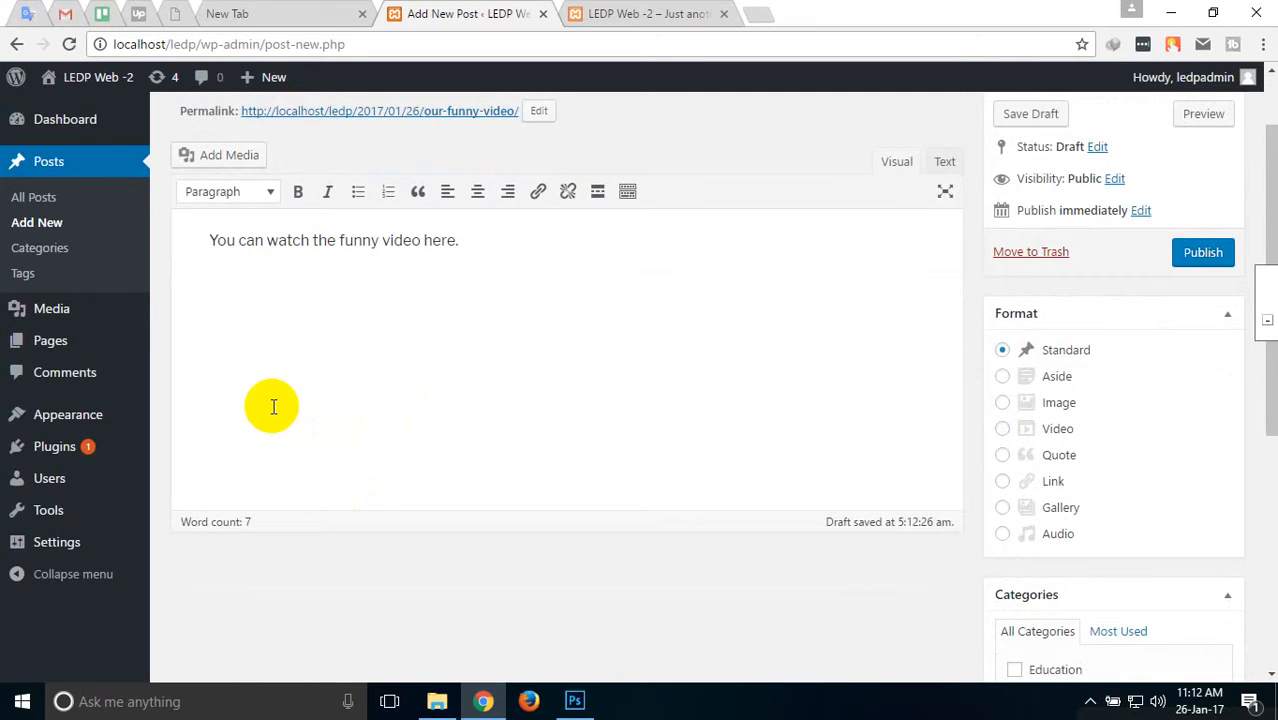
left_click(222, 156)
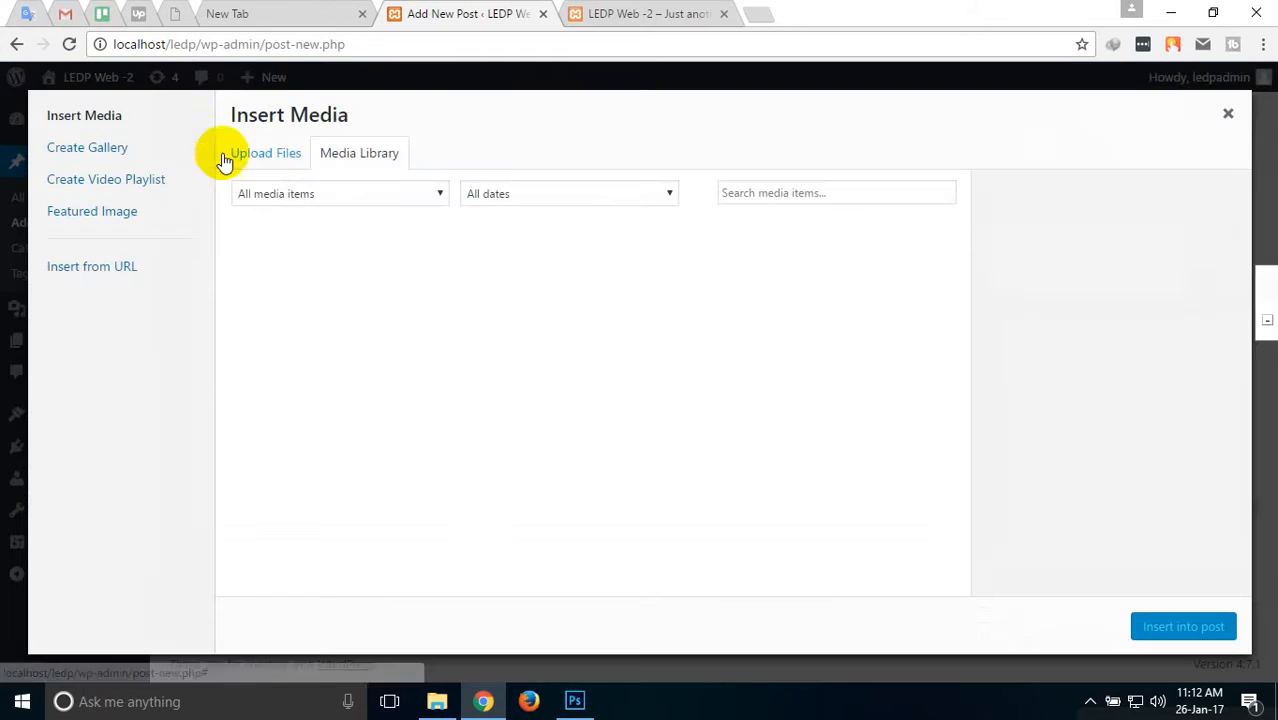
left_click(293, 272)
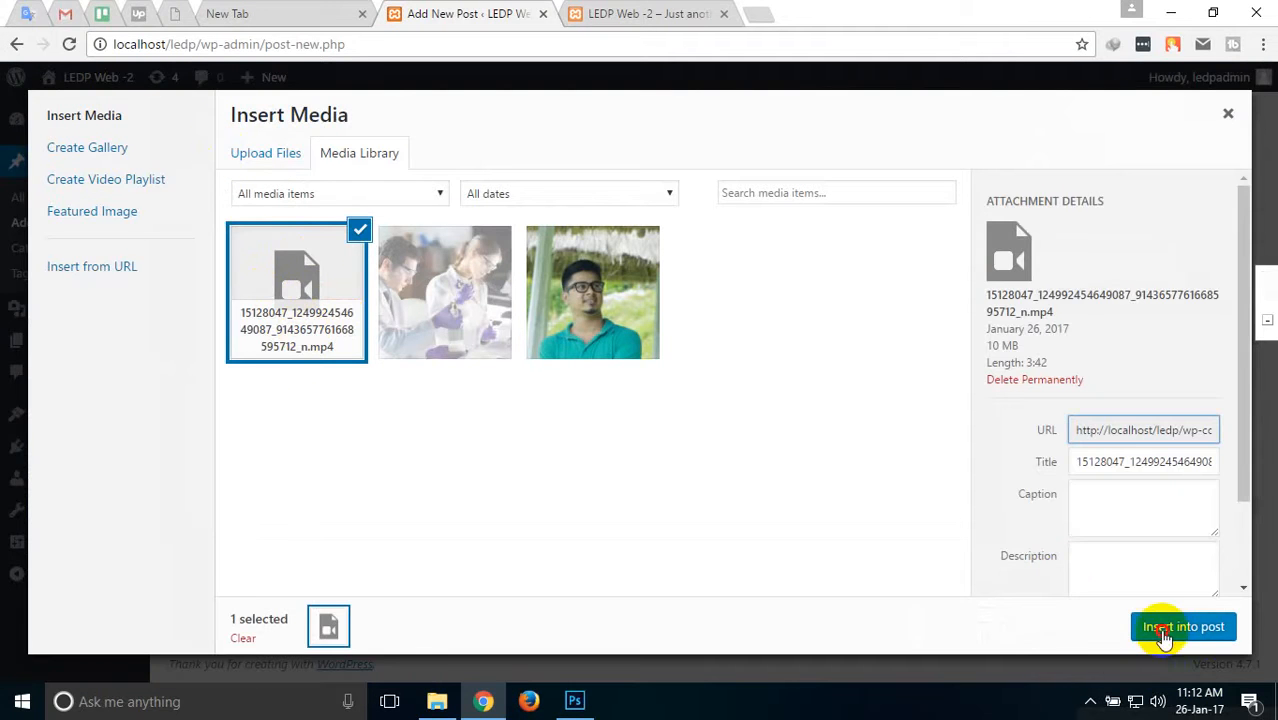
left_click(1163, 630)
left_click(540, 400)
Check the embedded video and the post's settings, and publish the video post.
scroll(574, 476, "down", 1)
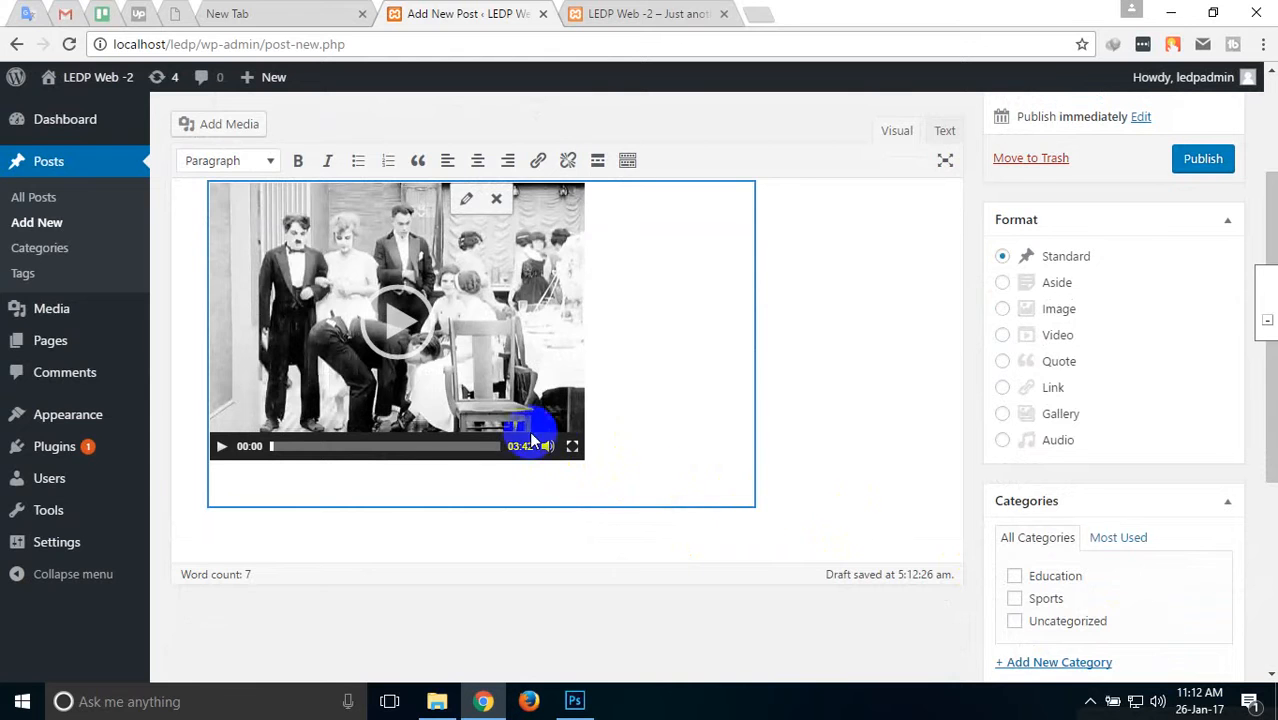
scroll(620, 413, "up", 2)
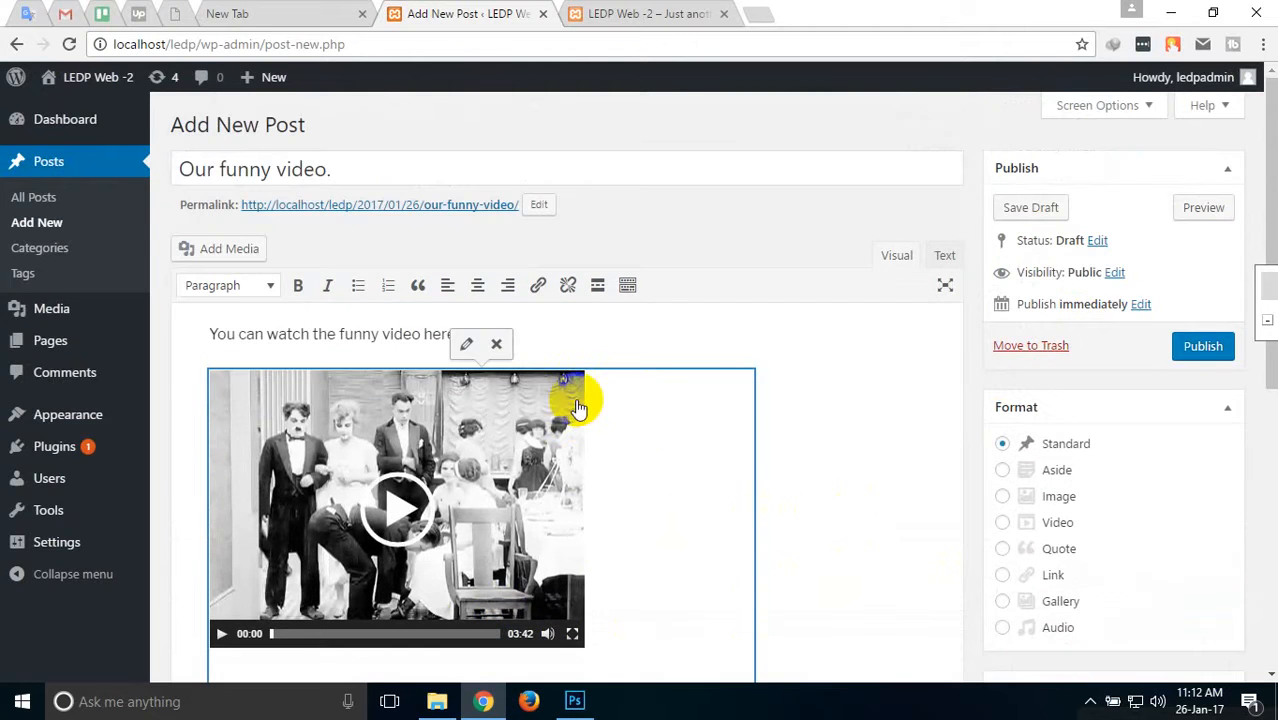
scroll(1161, 551, "down", 5)
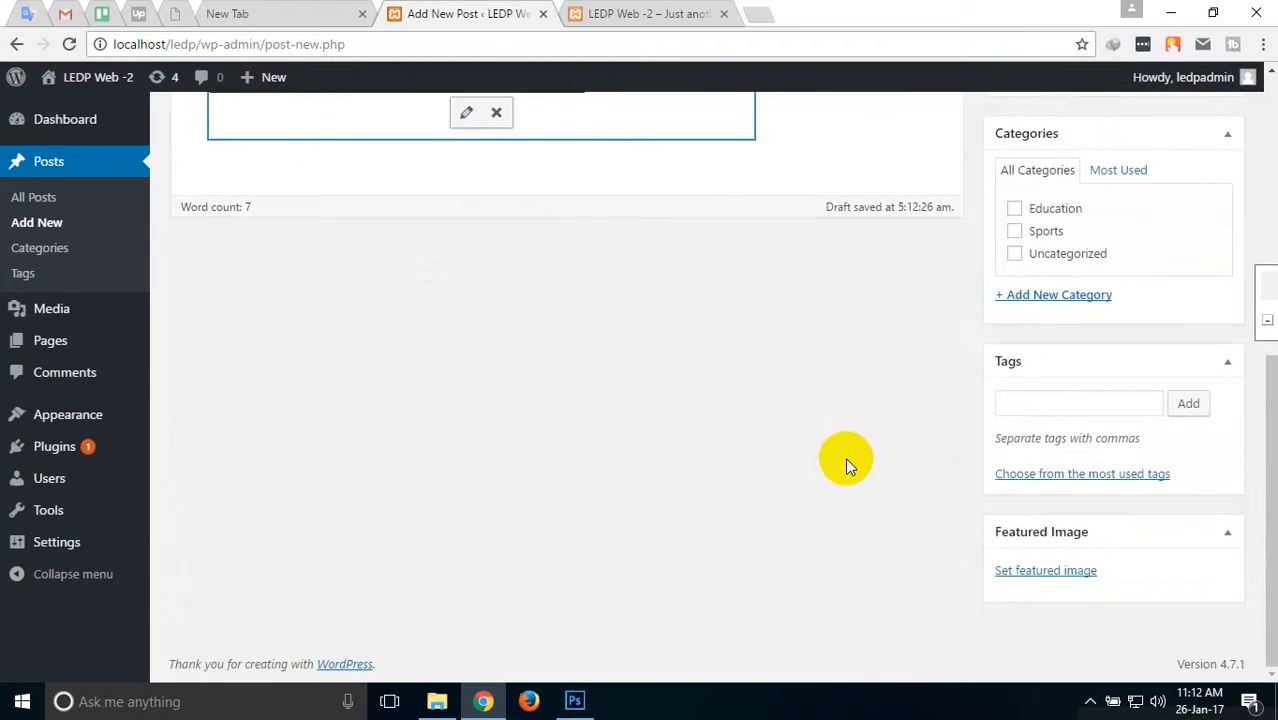
scroll(845, 457, "up", 3)
scroll(752, 420, "up", 2)
scroll(752, 420, "up", 1)
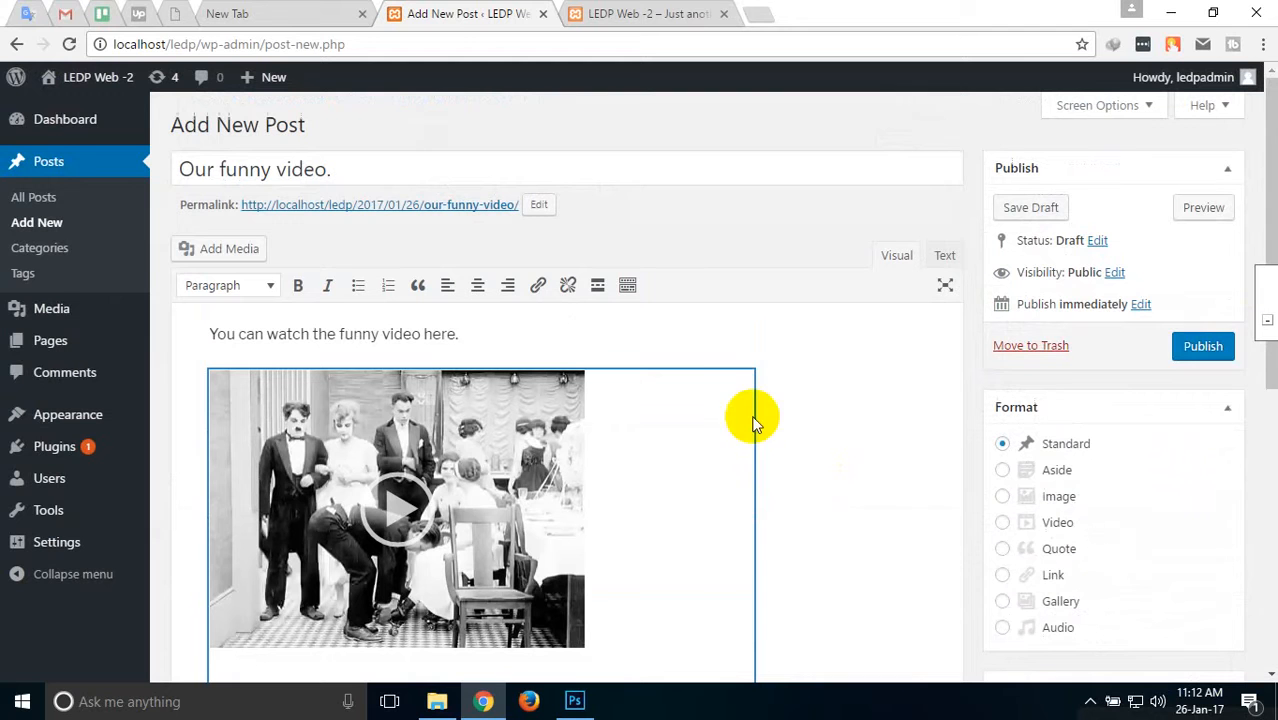
left_click(1185, 346)
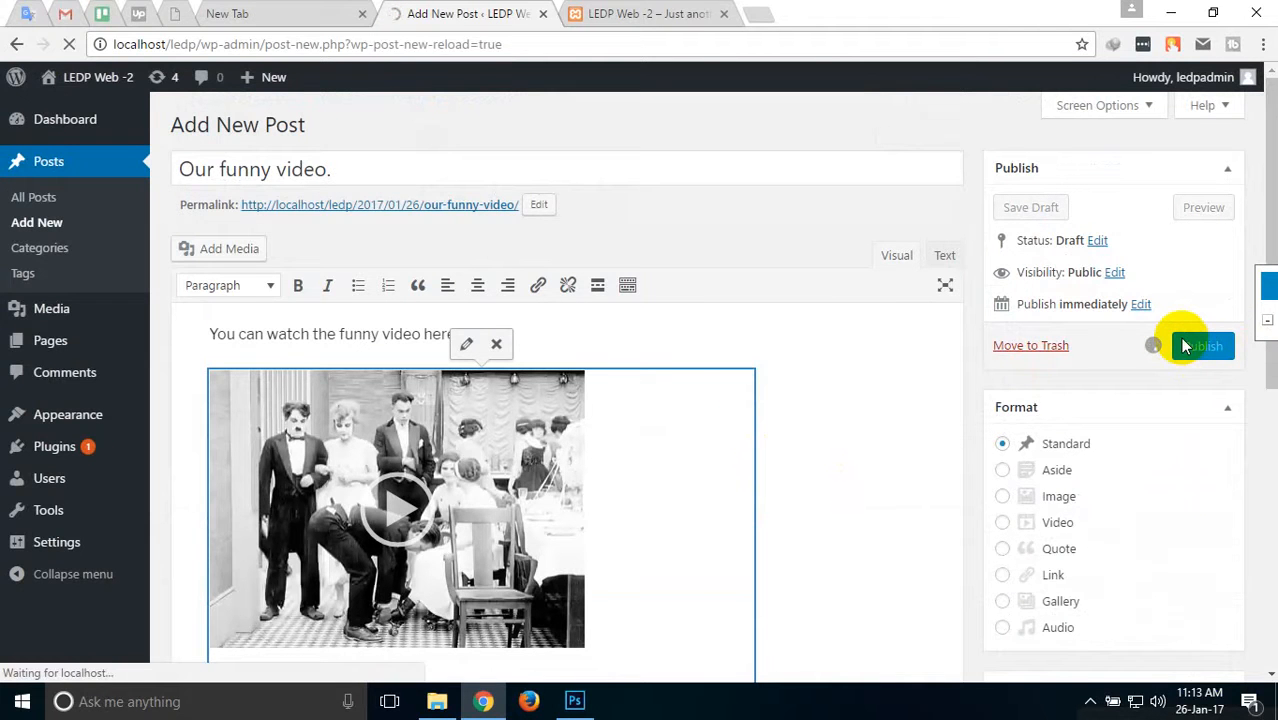
Switch to the site's front page and reload it to load the video post.
left_click(650, 13)
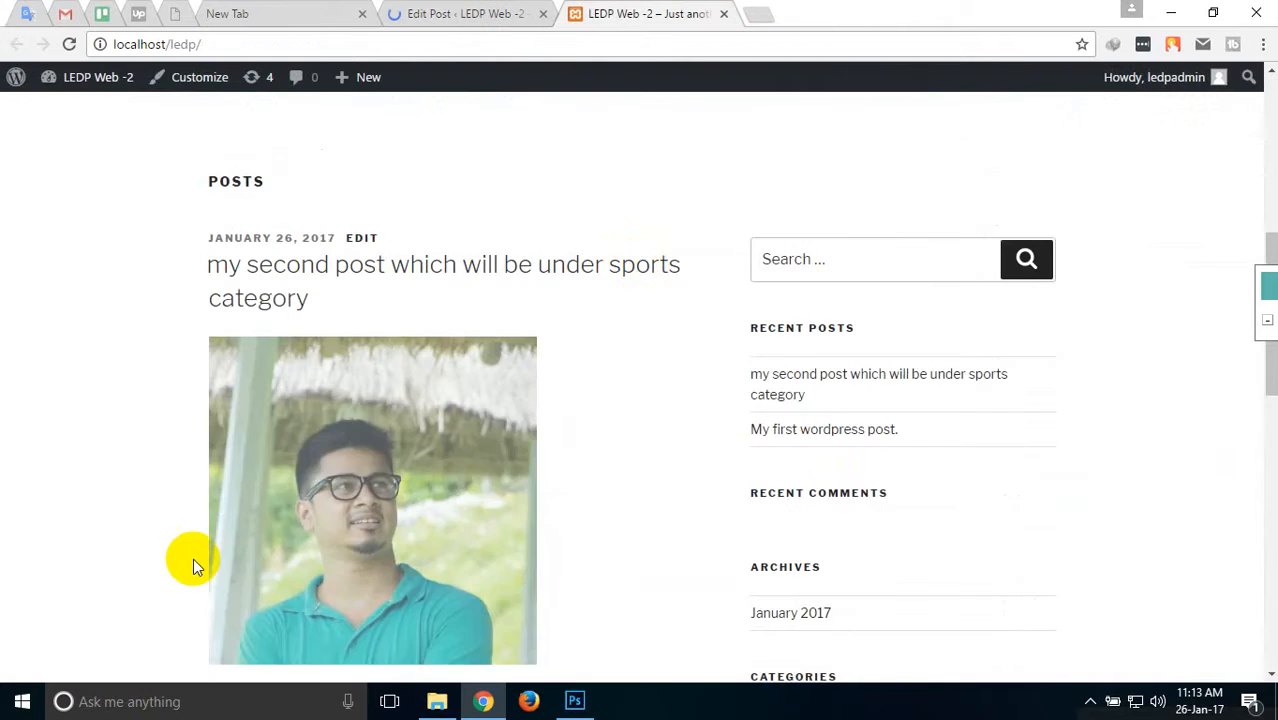
scroll(193, 559, "down", 5)
scroll(30, 300, "up", 10)
right_click(16, 256)
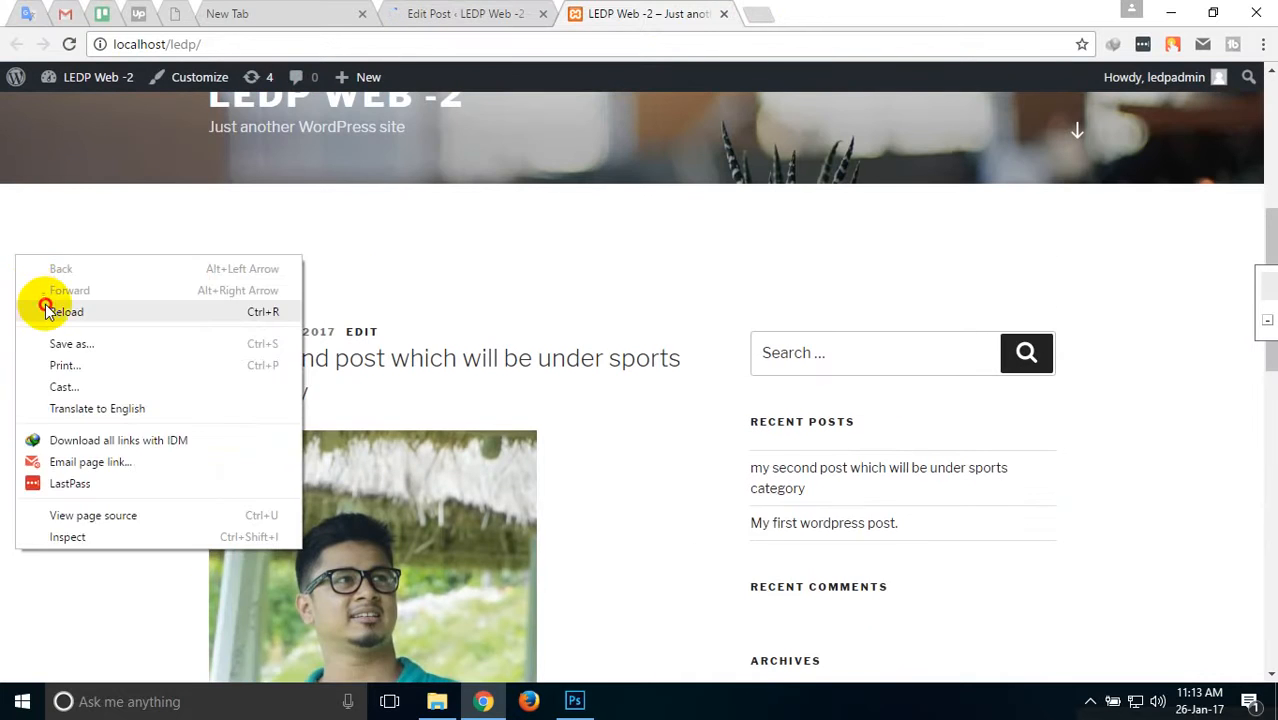
left_click(45, 304)
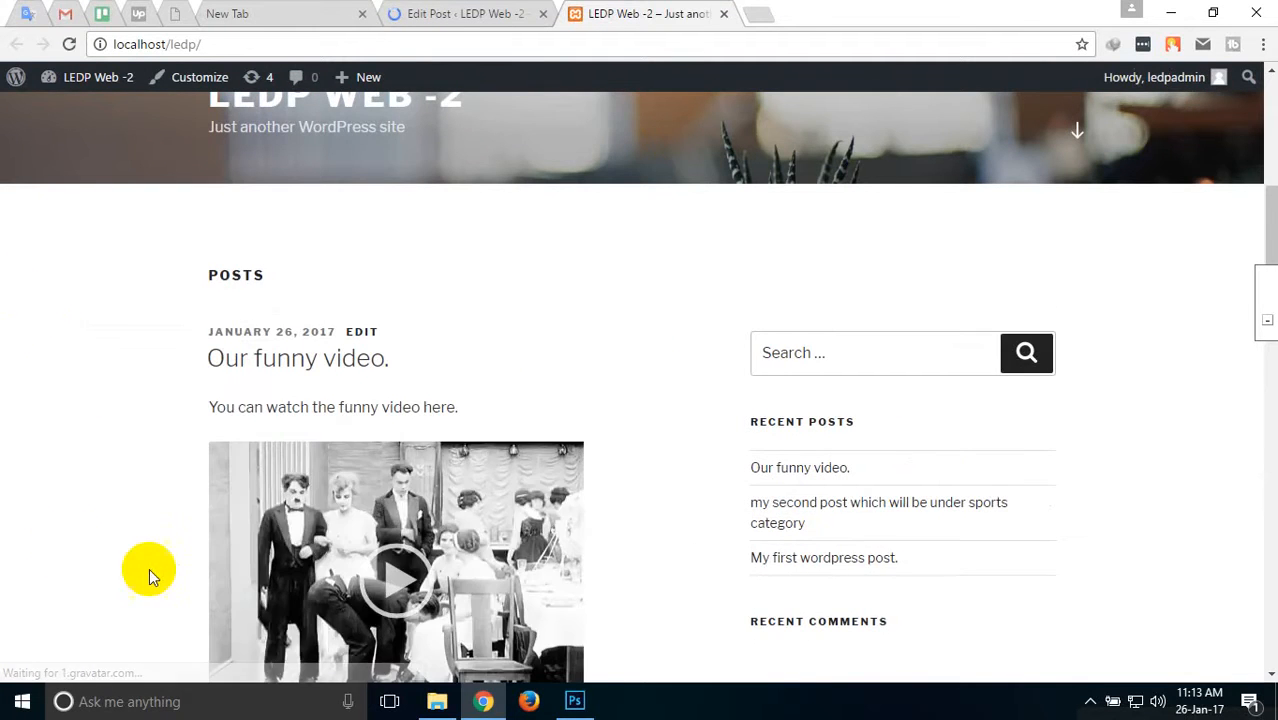
Play the embedded video in the newest post on the front page, look over the page, and pause the video.
scroll(67, 542, "down", 3)
left_click(392, 306)
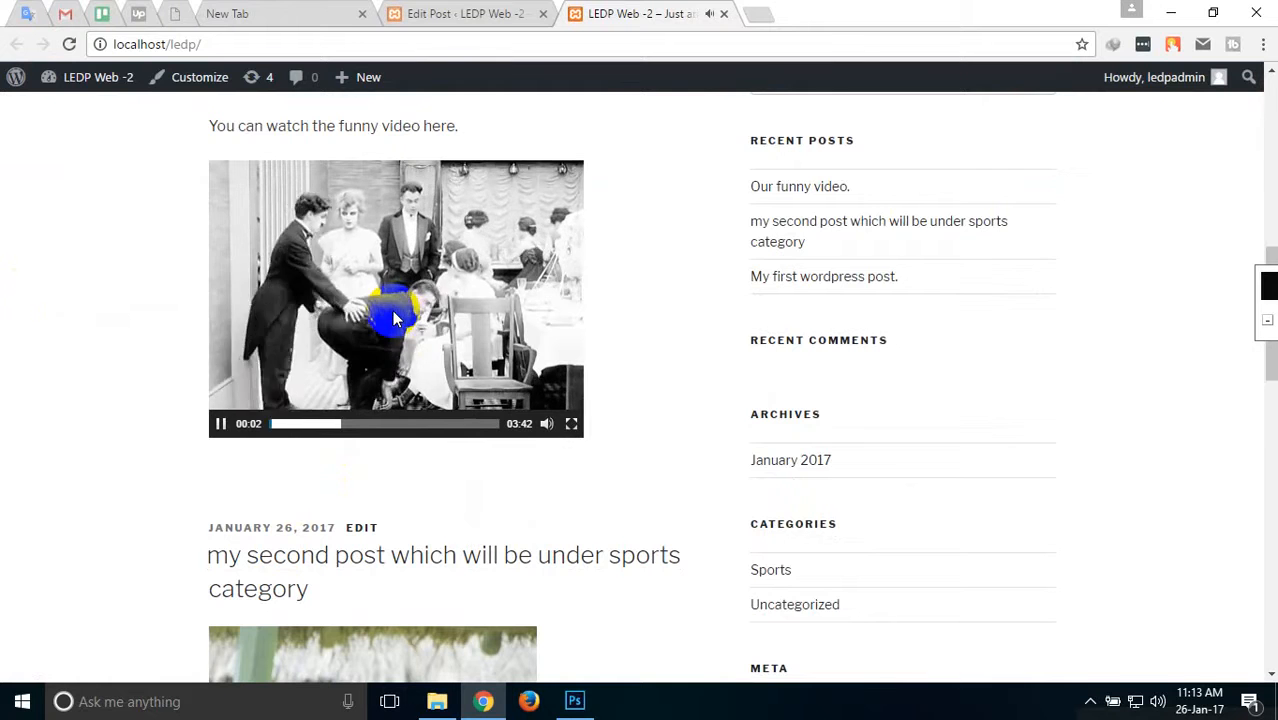
scroll(3, 380, "down", 5)
scroll(5, 388, "up", 6)
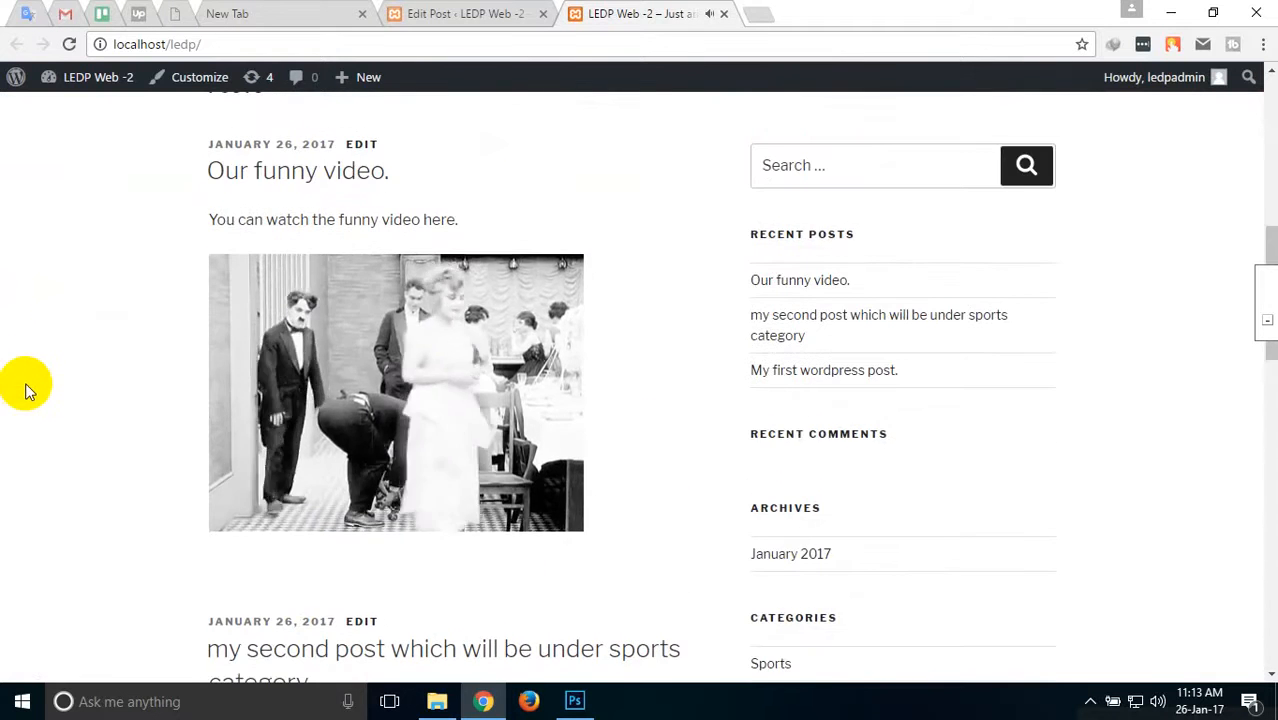
scroll(50, 386, "down", 1)
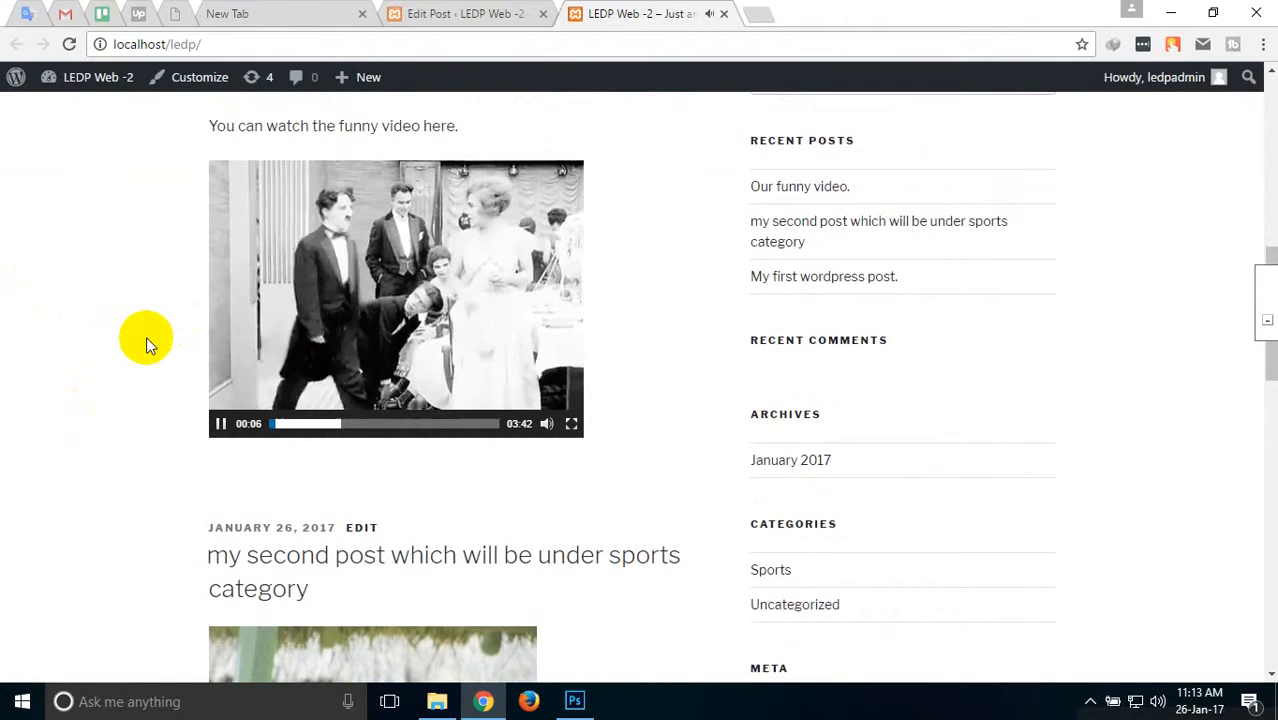
scroll(143, 400, "up", 4)
scroll(234, 457, "down", 4)
left_click(220, 424)
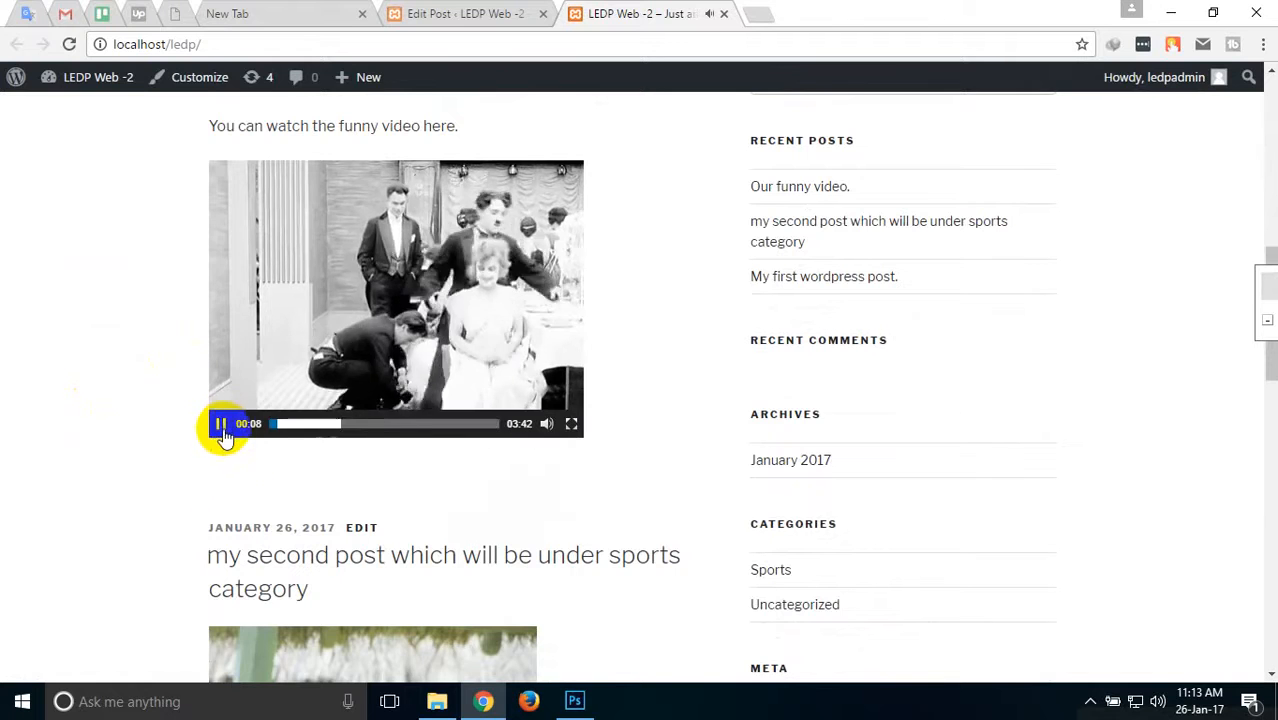
Return to the admin area, revisit the media library, and open the list of pages.
left_click(465, 14)
scroll(745, 520, "down", 3)
scroll(741, 516, "up", 3)
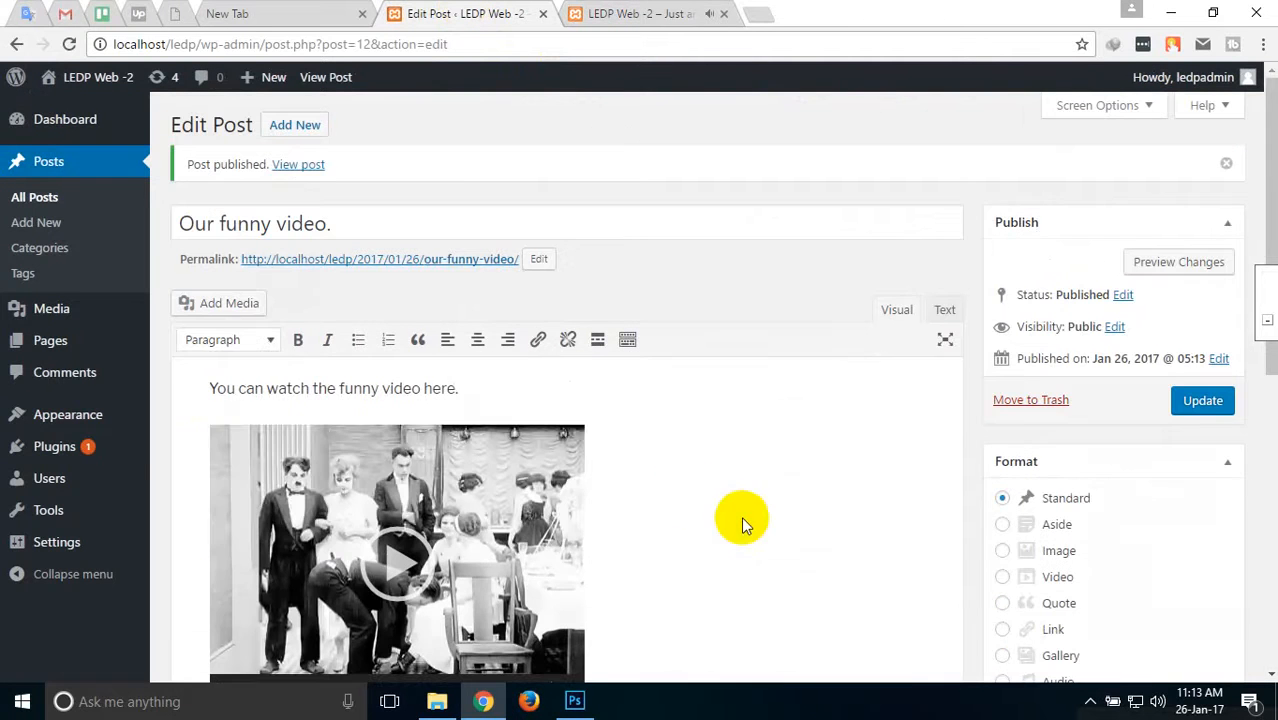
left_click(55, 314)
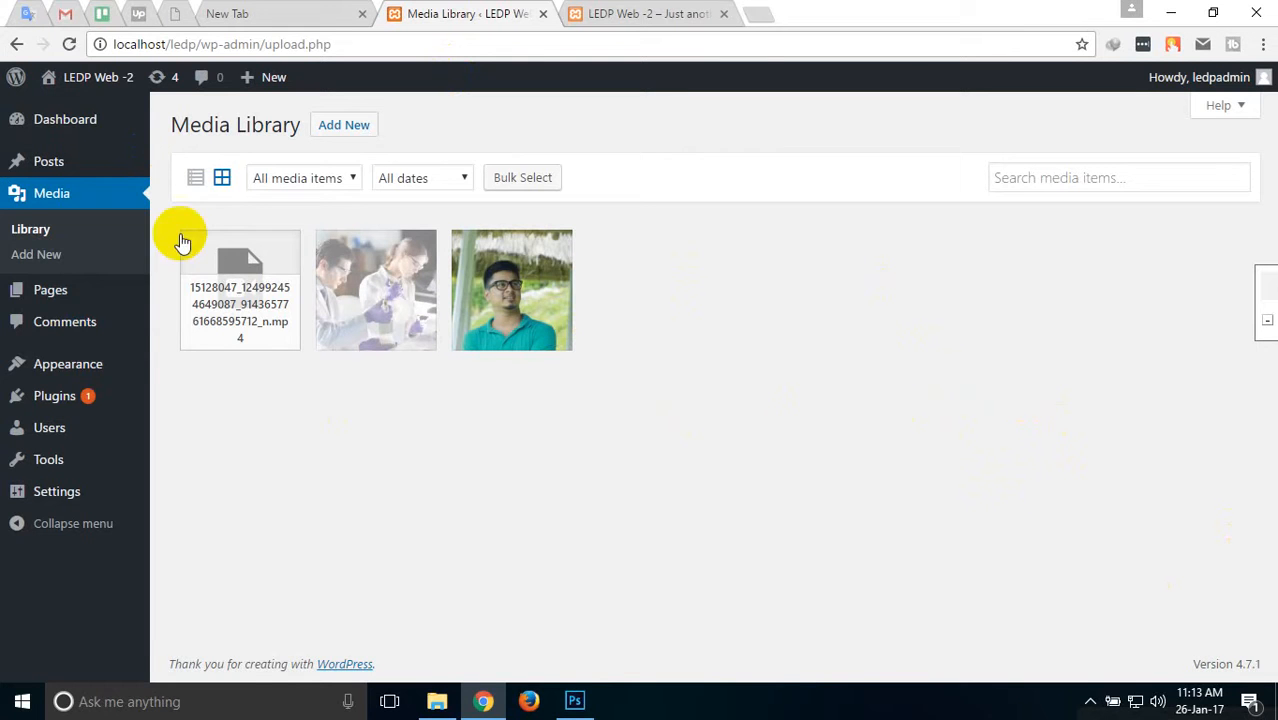
left_click(57, 290)
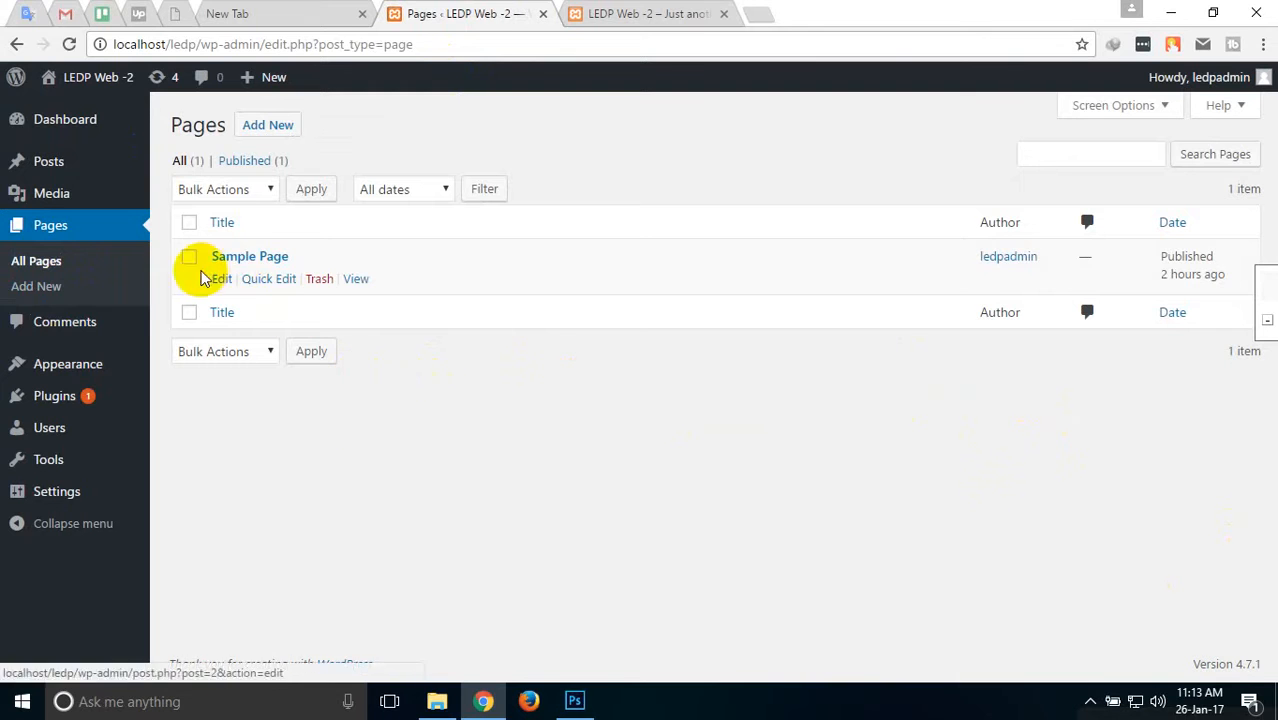
Switch back to the site's front page and look through the published posts.
left_click(614, 13)
scroll(749, 338, "up", 5)
scroll(700, 340, "down", 10)
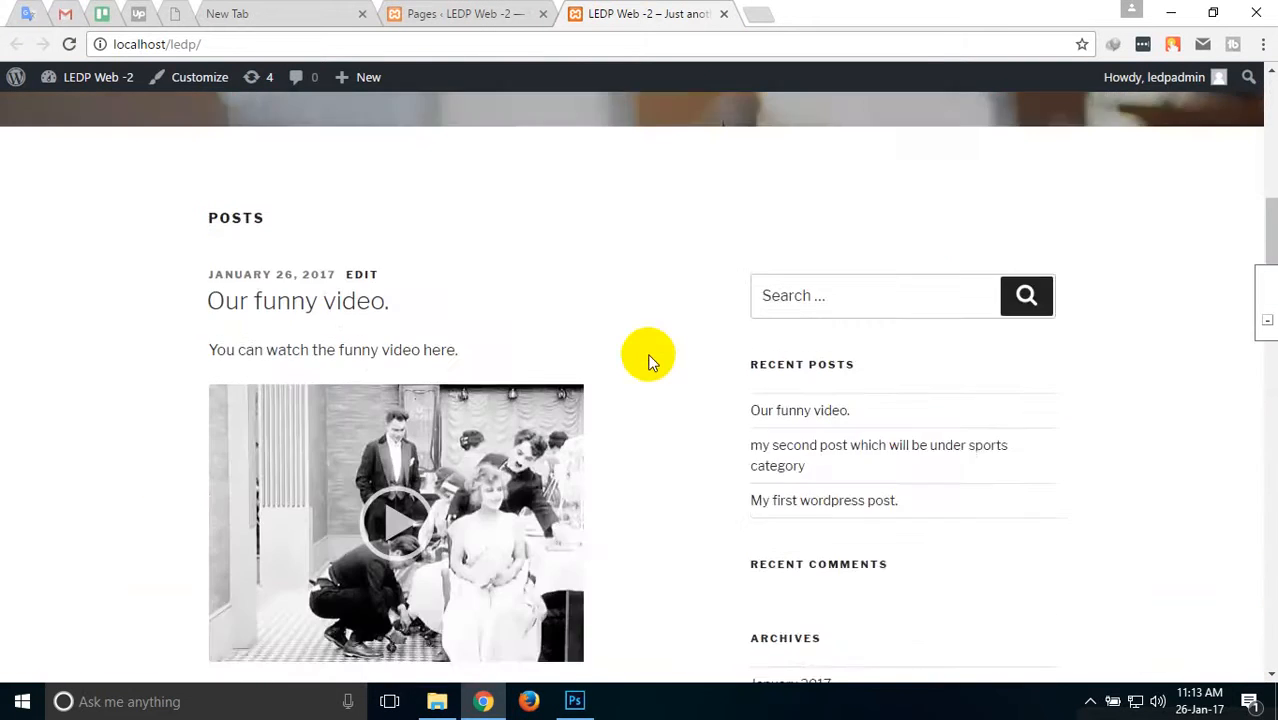
scroll(648, 358, "down", 11)
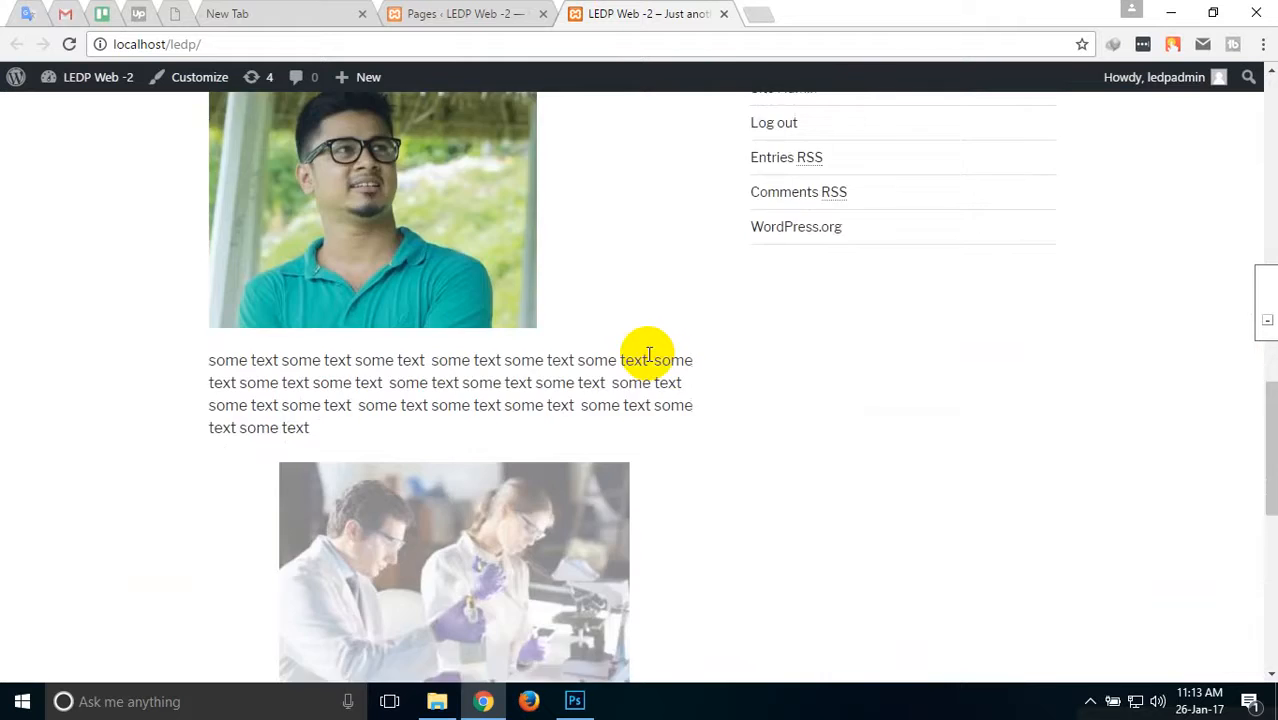
Look over the whole front page, from the header image through all the posts and the sidebar to the footer.
scroll(648, 358, "up", 10)
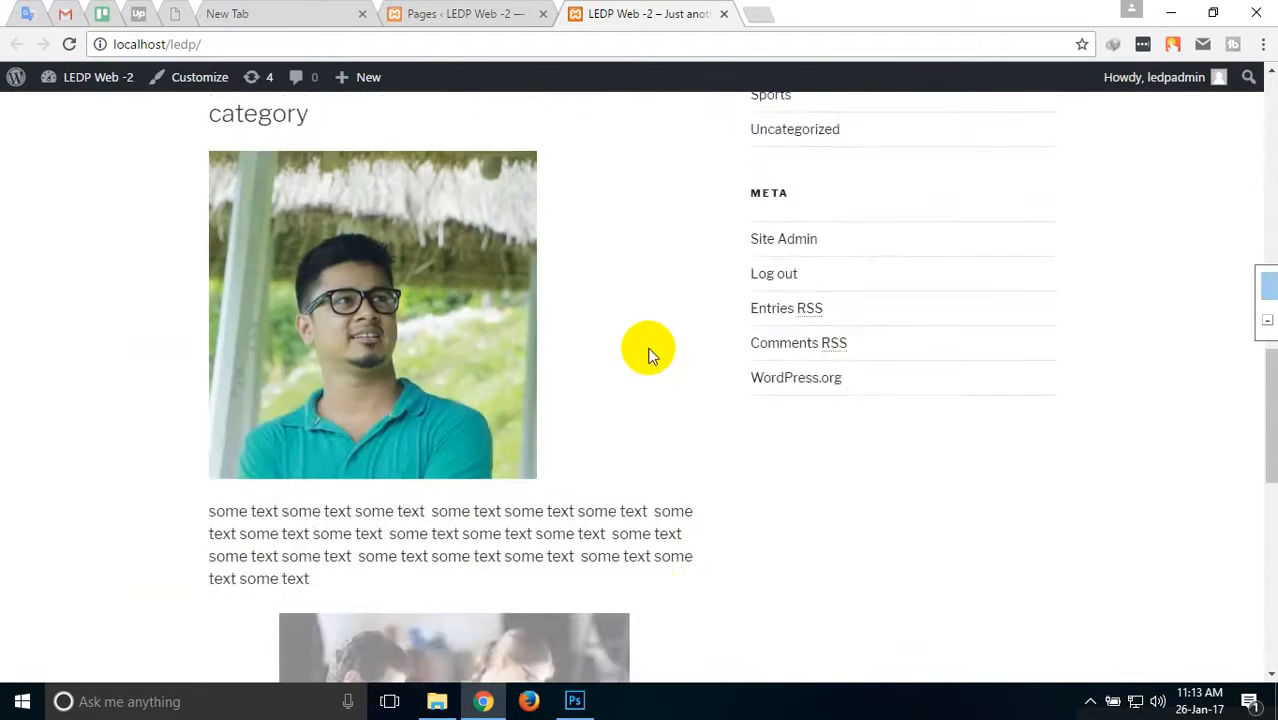
scroll(648, 358, "up", 8)
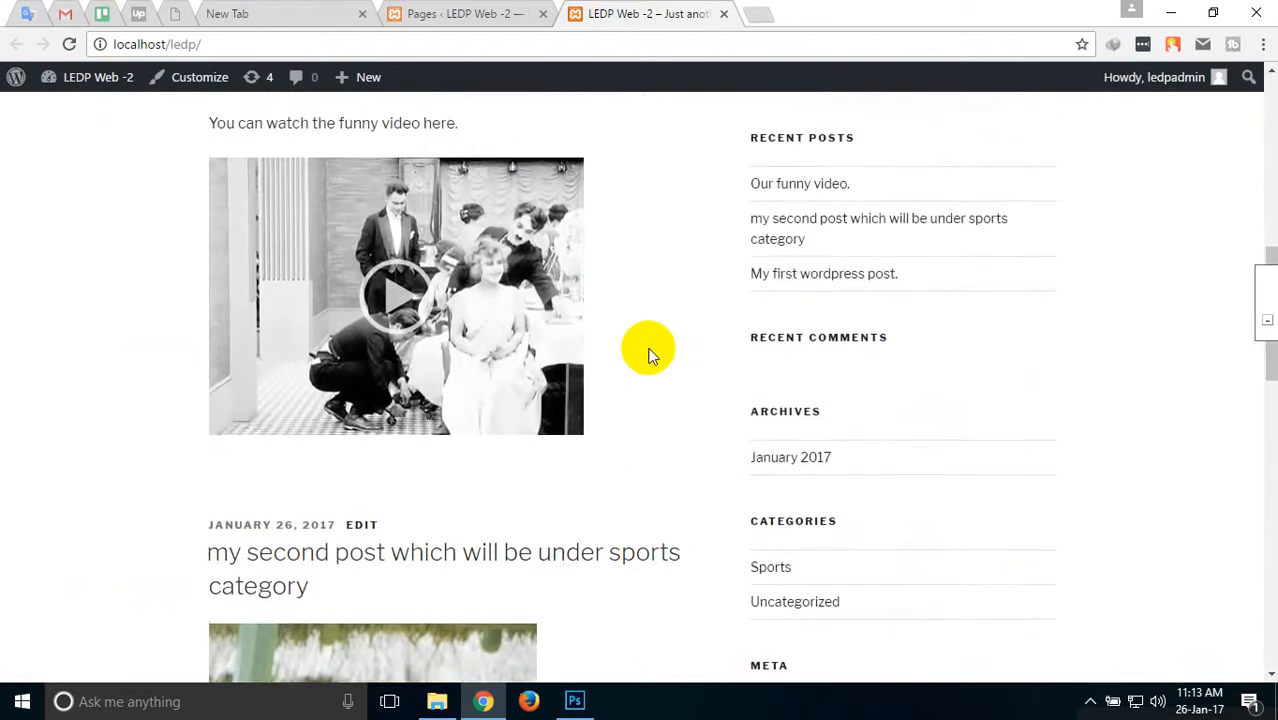
scroll(648, 358, "up", 3)
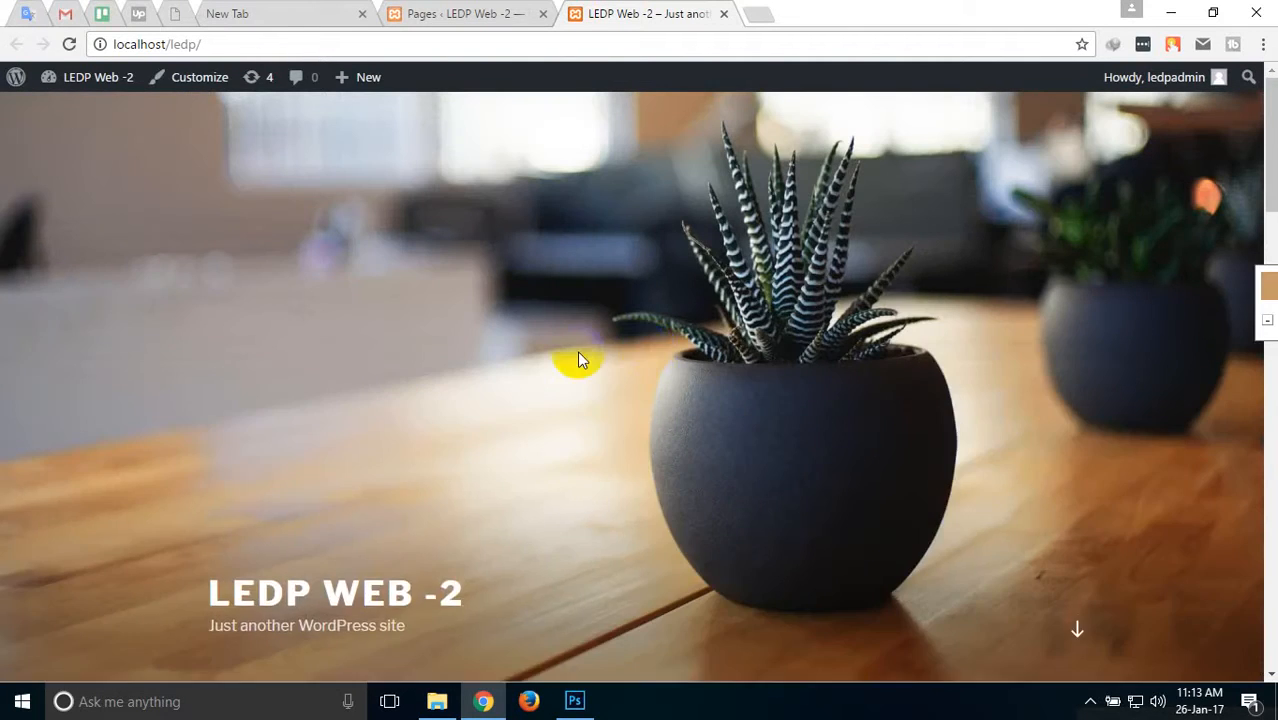
scroll(641, 347, "down", 4)
scroll(513, 222, "up", 4)
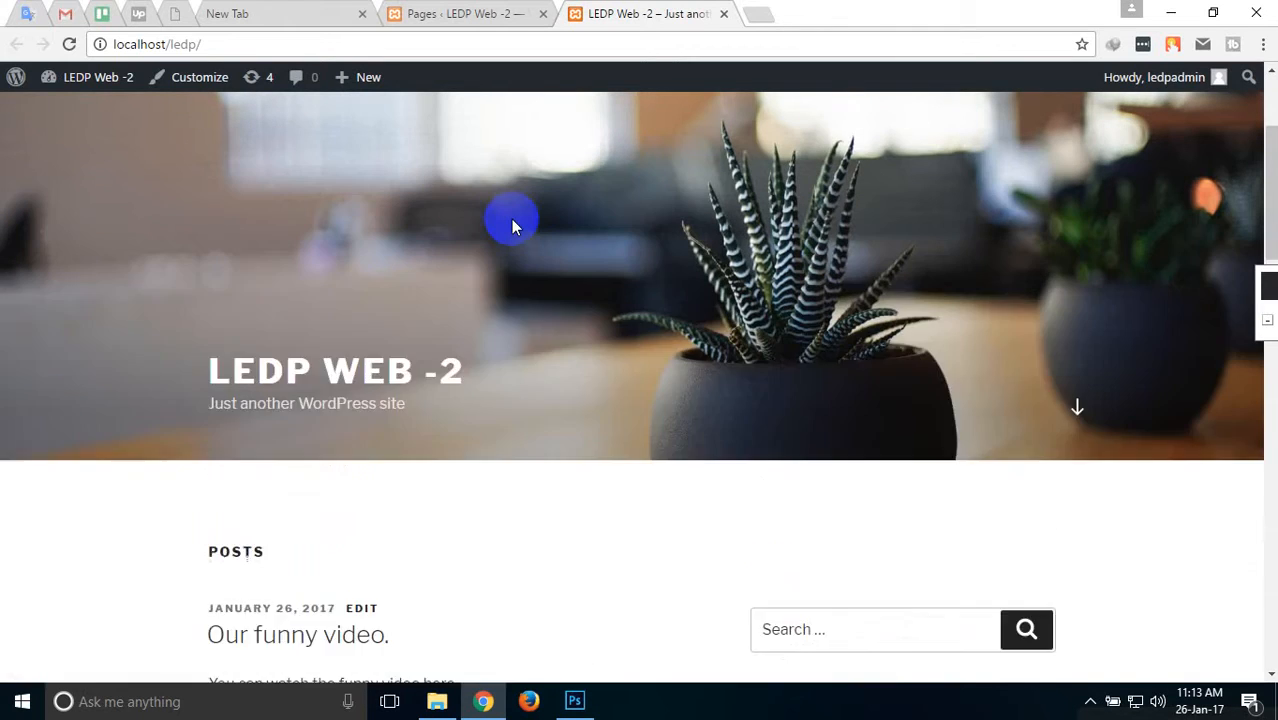
scroll(523, 209, "down", 10)
scroll(536, 232, "down", 6)
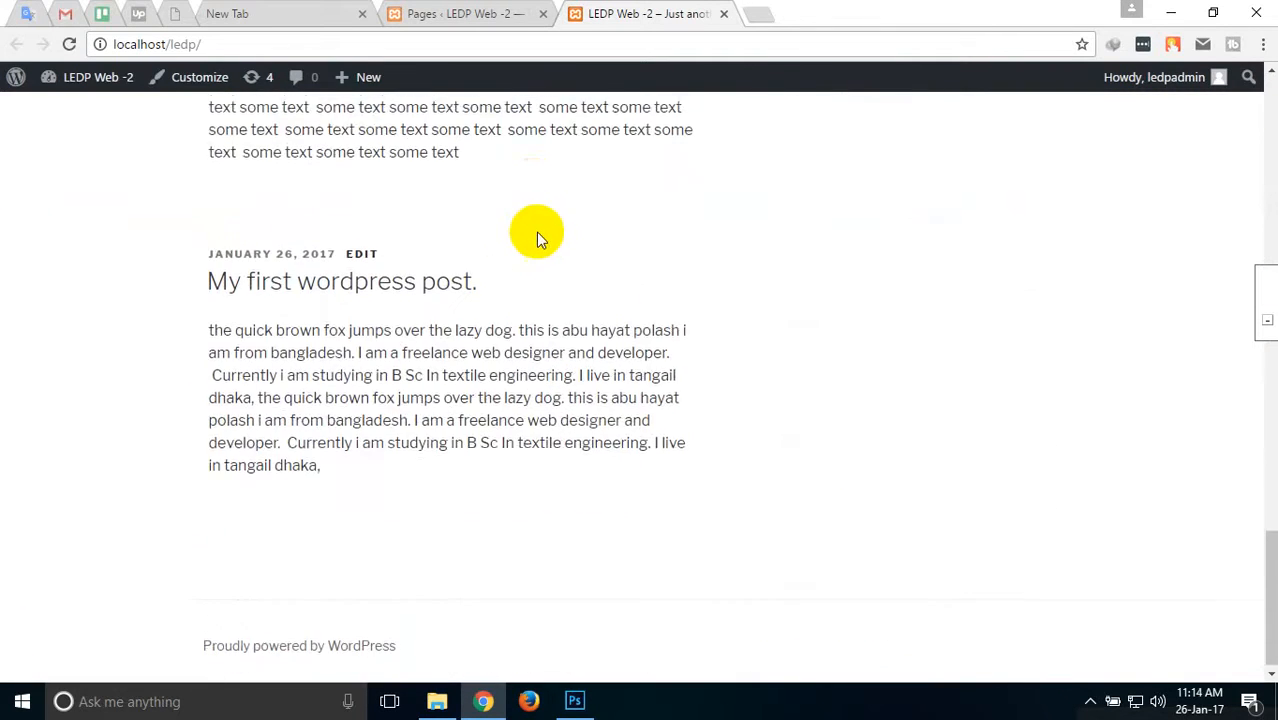
scroll(536, 232, "up", 10)
scroll(530, 178, "up", 8)
scroll(542, 228, "down", 12)
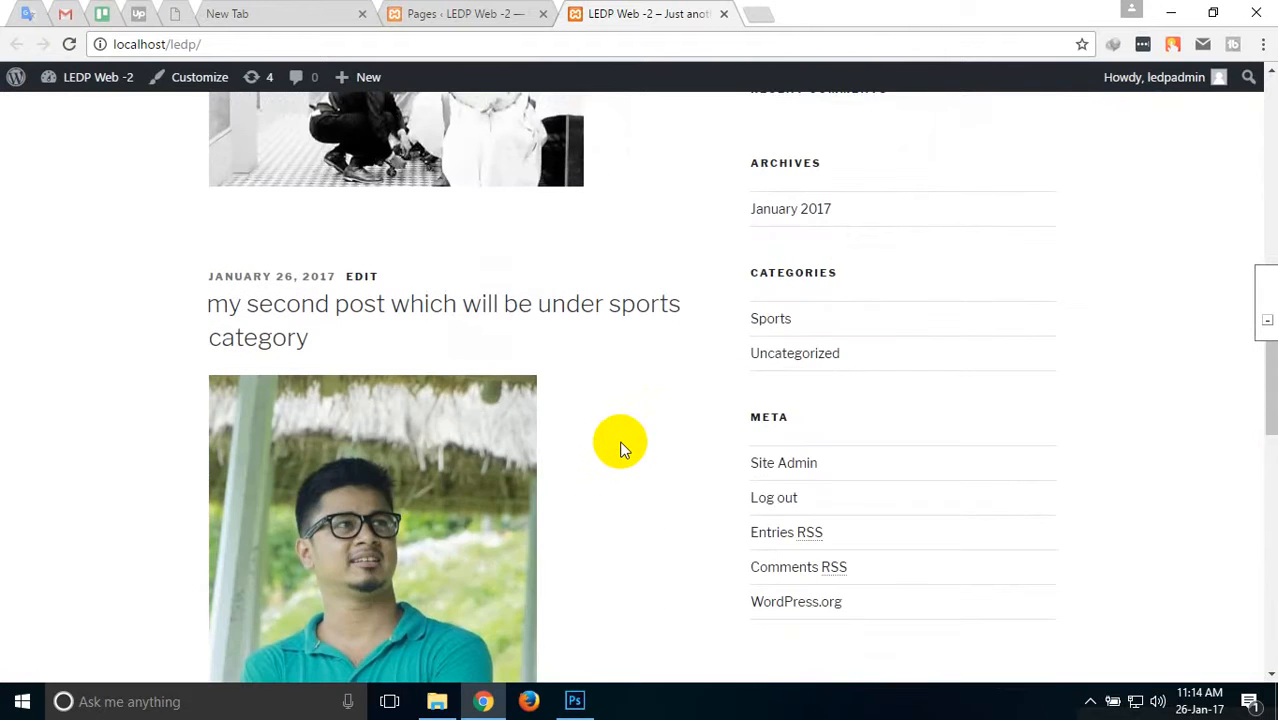
scroll(621, 430, "up", 5)
Add a new page titled "Our first wp page" with the body text "some content of the page goes here.".
left_click(437, 13)
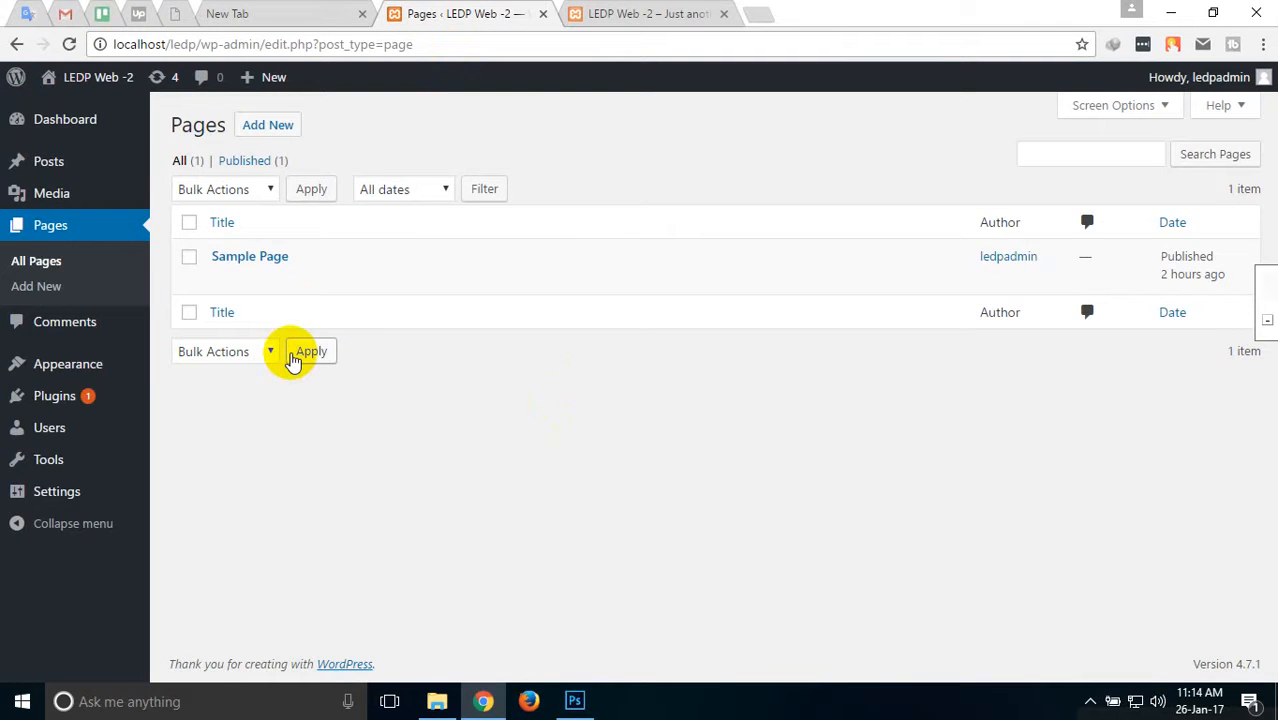
left_click(262, 128)
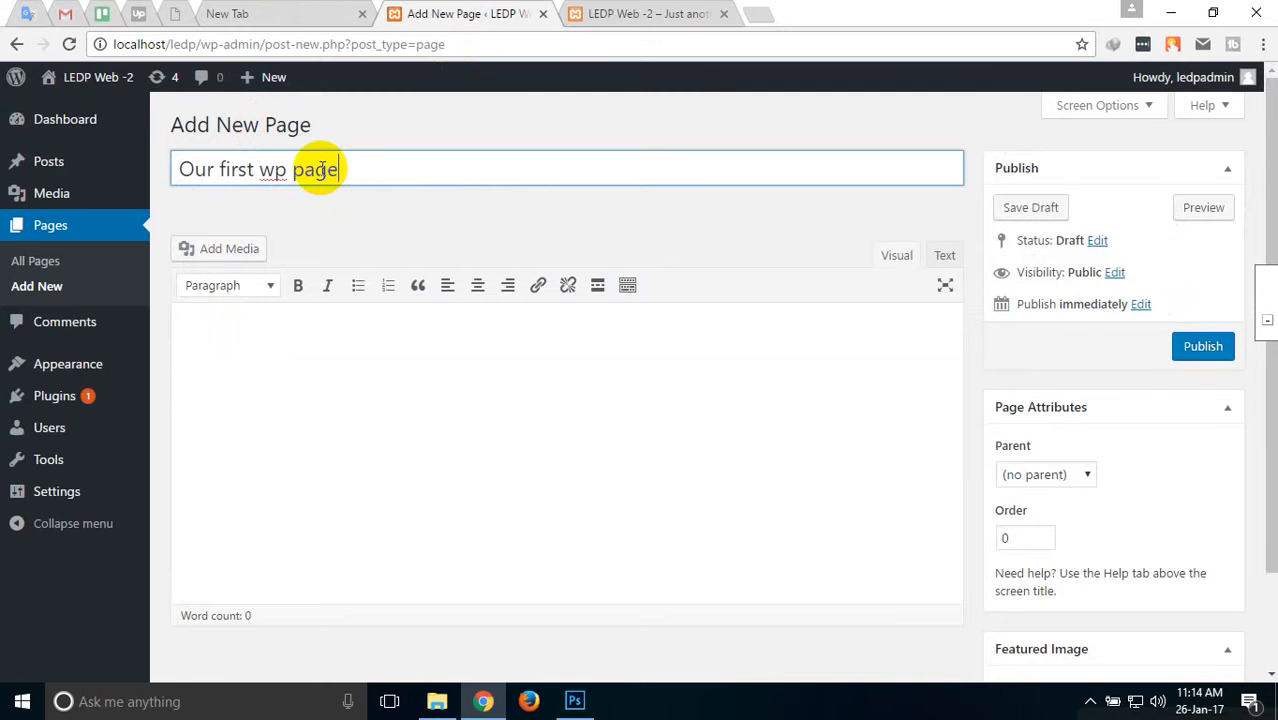
left_click(295, 344)
type("some contepto f")
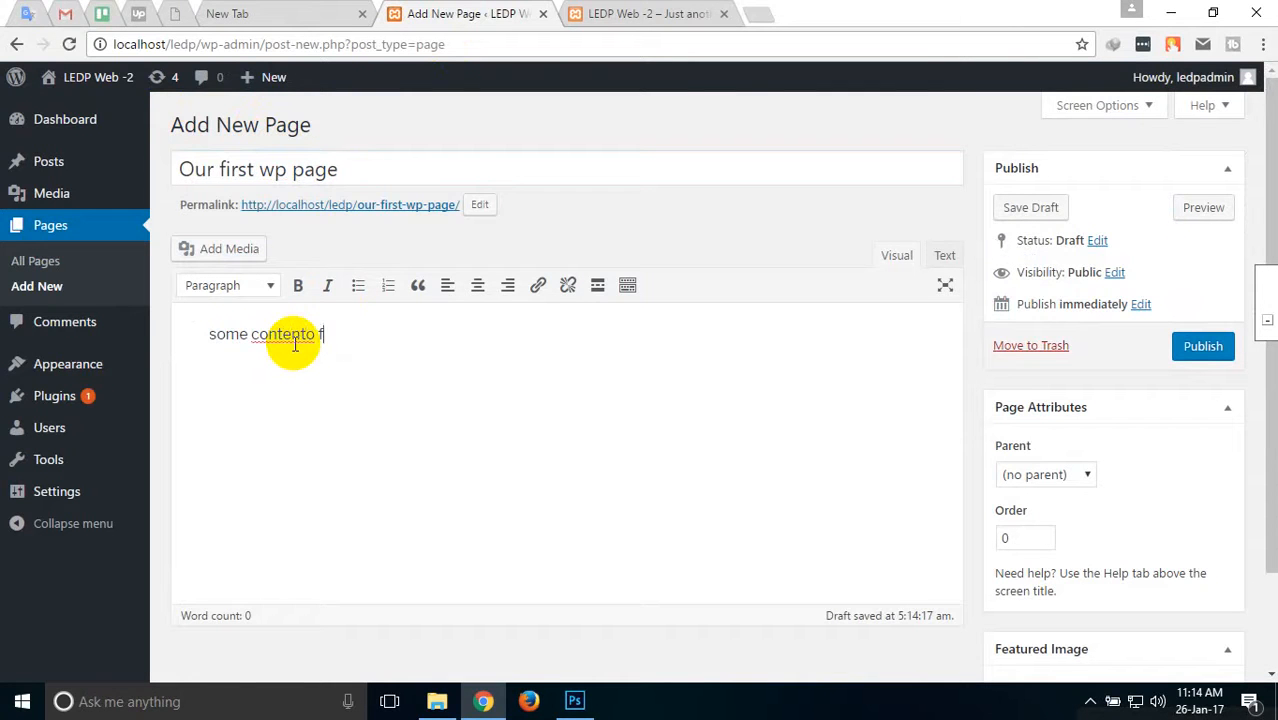
right_click(292, 344)
left_click(409, 246)
left_click(370, 343)
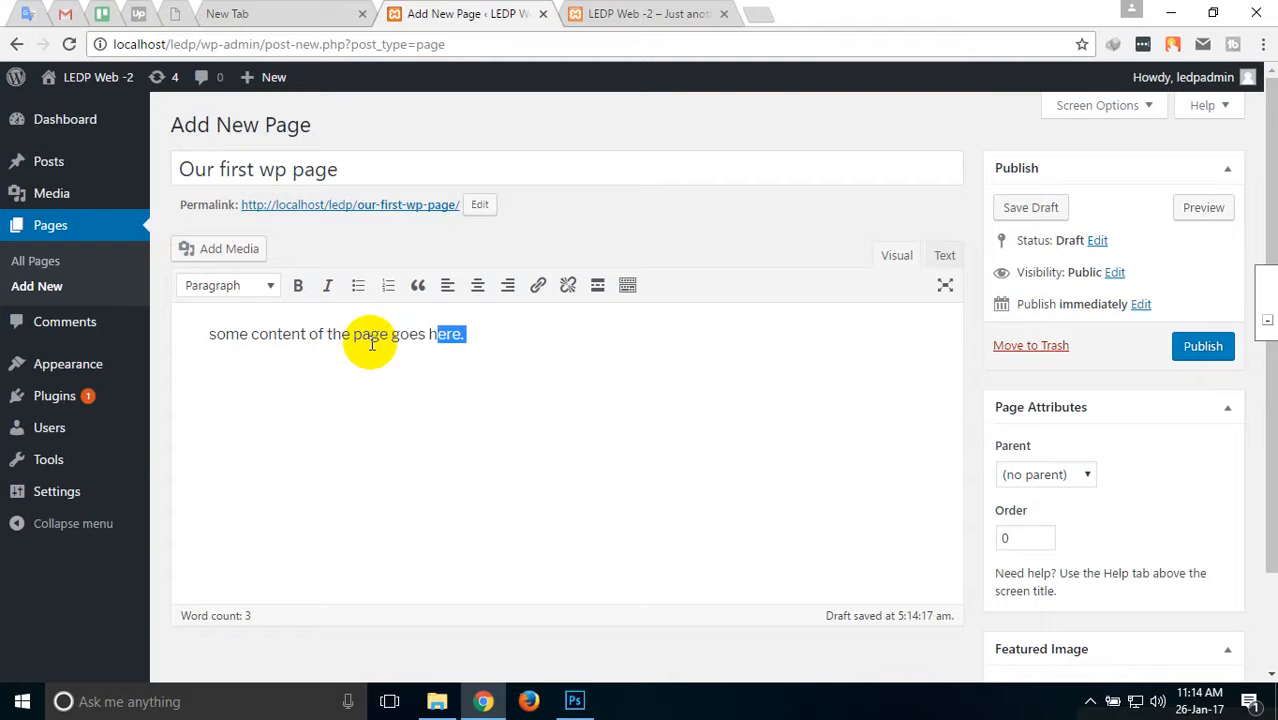
Copy the body sentence and paste it repeatedly to fill the page with several lines of text.
key("shift+Left")
key("shift+Left")
key("shift+Left")
key("shift+Left")
key("shift+Left")
key("shift+Left")
key("shift+Left")
key("shift+Left")
key("shift+Left")
key("shift+Left")
key("shift+Left")
key("shift+Left")
key("shift+Left")
key("shift+Left")
key("shift+Left")
key("shift+Left")
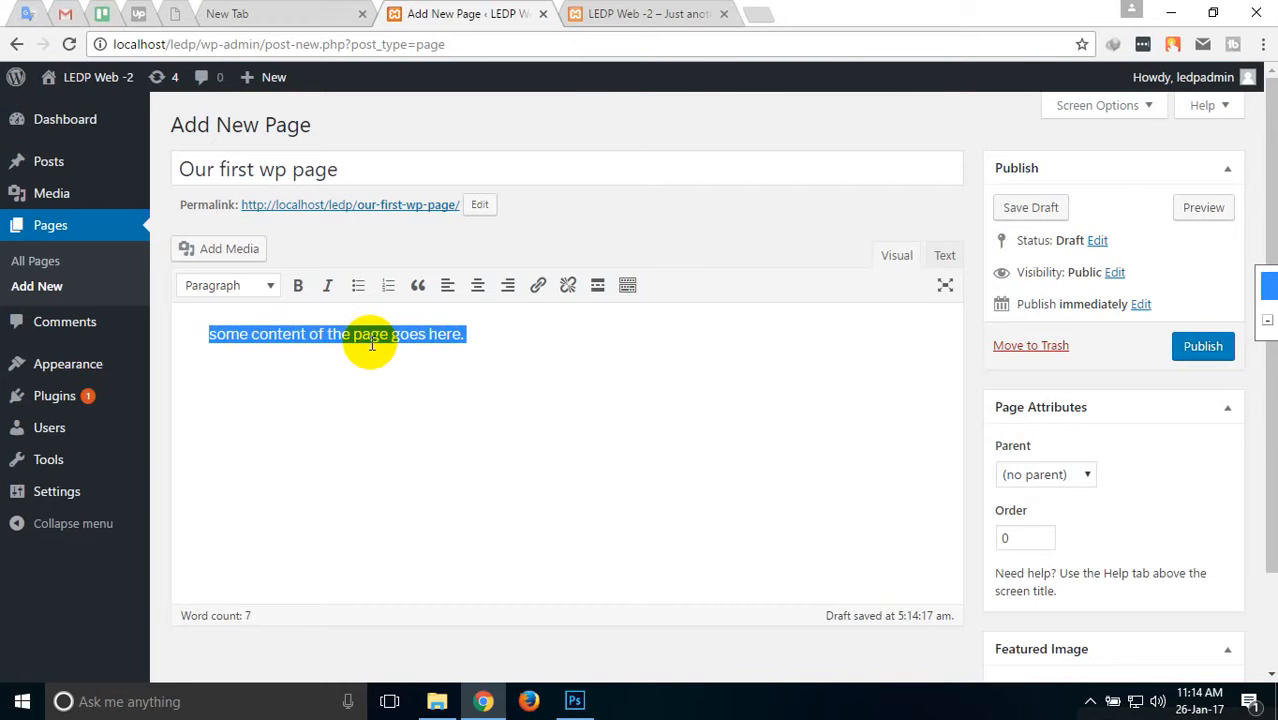
key("ctrl+c")
key("Right")
key("ctrl+v")
key("ctrl+v")
key("ctrl+v")
key("ctrl+v")
key("ctrl+v")
key("ctrl+v")
key("ctrl+v")
key("ctrl+v")
key("ctrl+v")
key("ctrl+v")
key("ctrl+v")
scroll(703, 452, "down", 1)
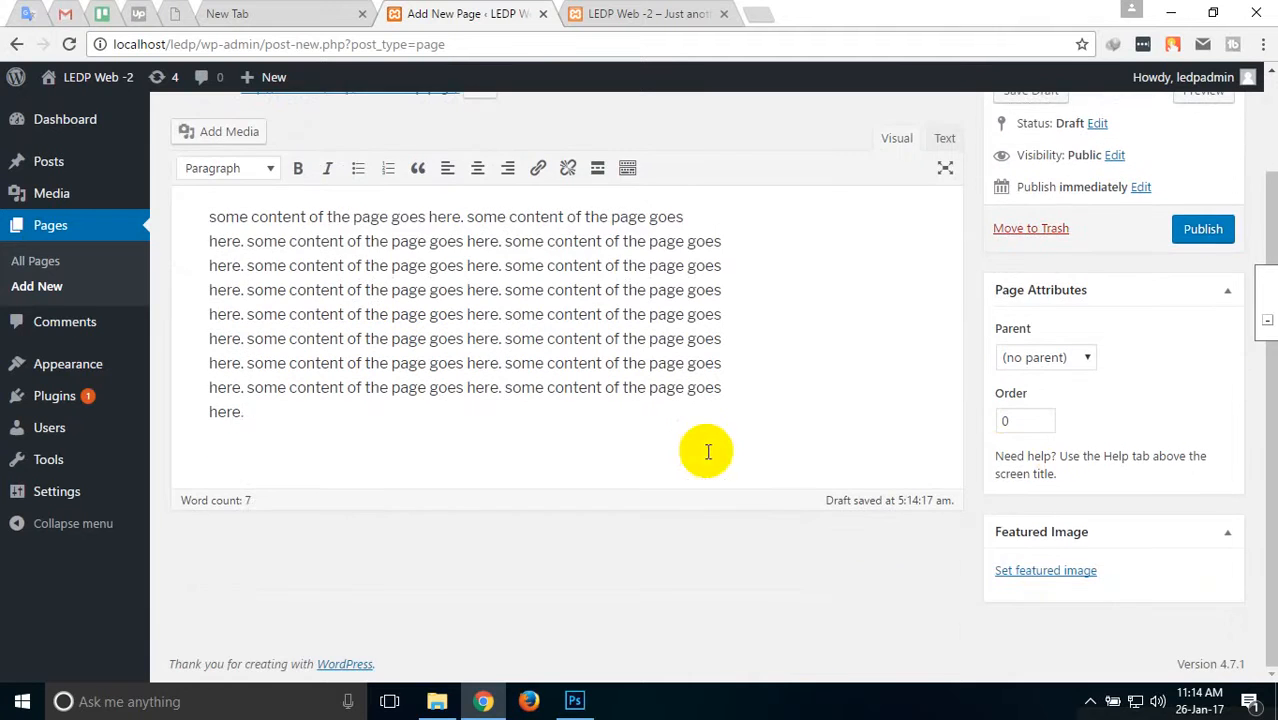
scroll(579, 386, "up", 1)
scroll(579, 363, "down", 1)
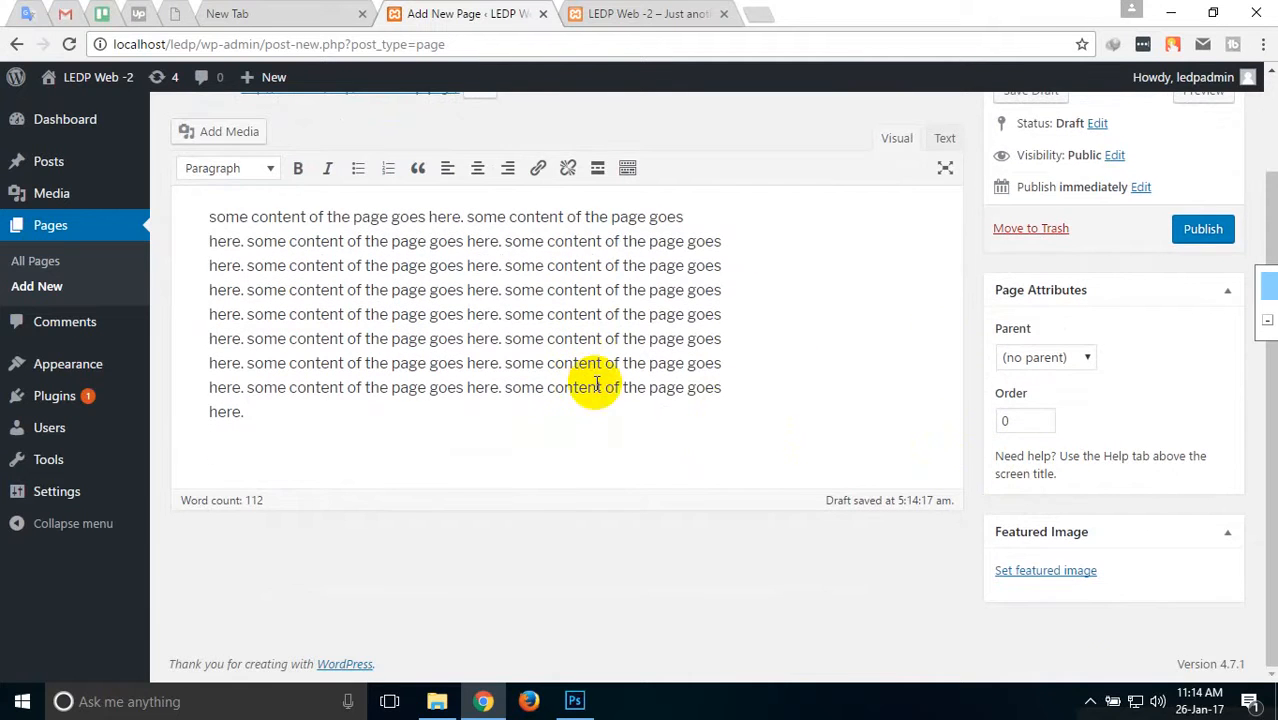
Set the laboratory photo from the media library as the page's featured image and publish the page.
left_click(1048, 570)
left_click(101, 236)
left_click(1173, 626)
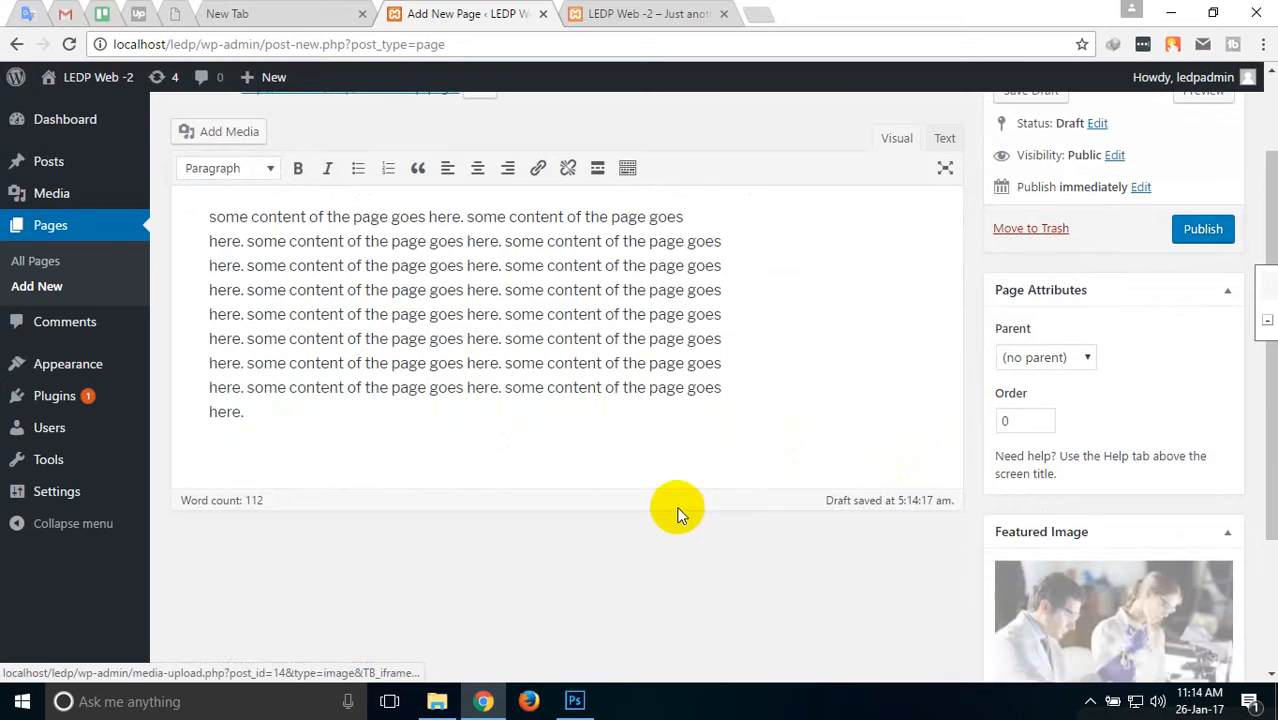
scroll(630, 440, "up", 1)
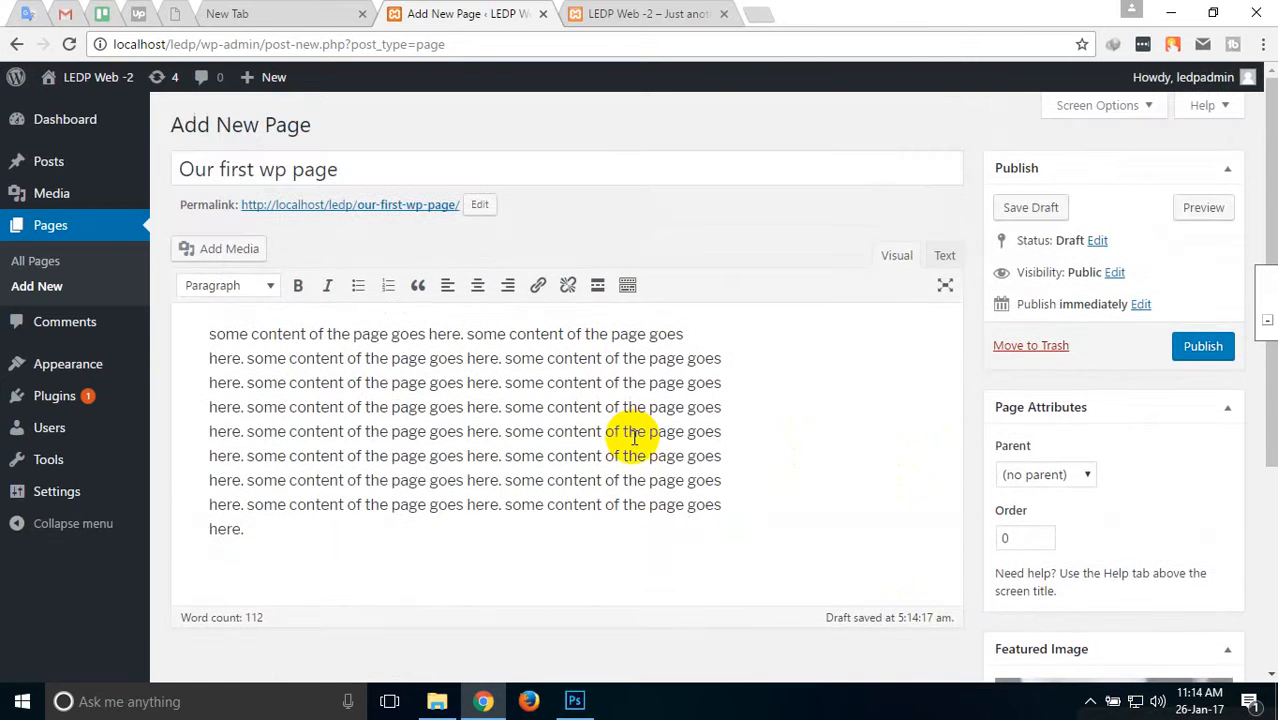
left_click(1203, 348)
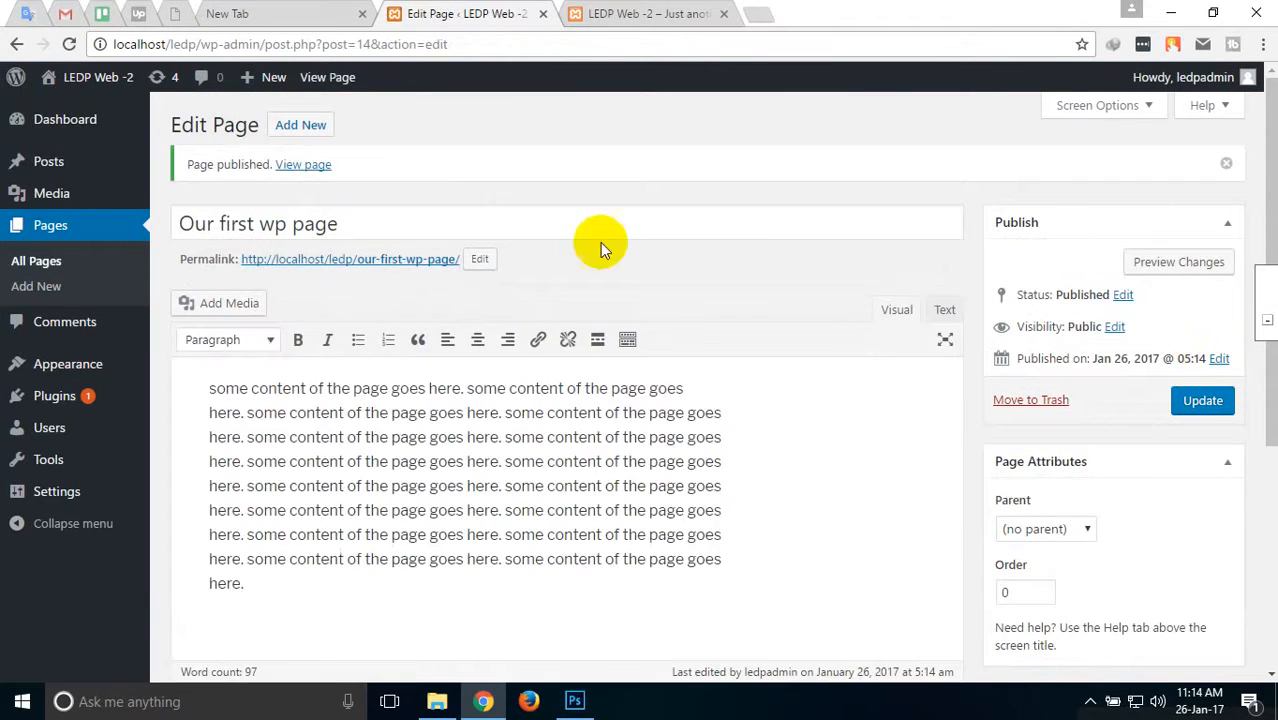
Open the published page from its permalink in a new tab and review its featured image, title and text.
right_click(380, 259)
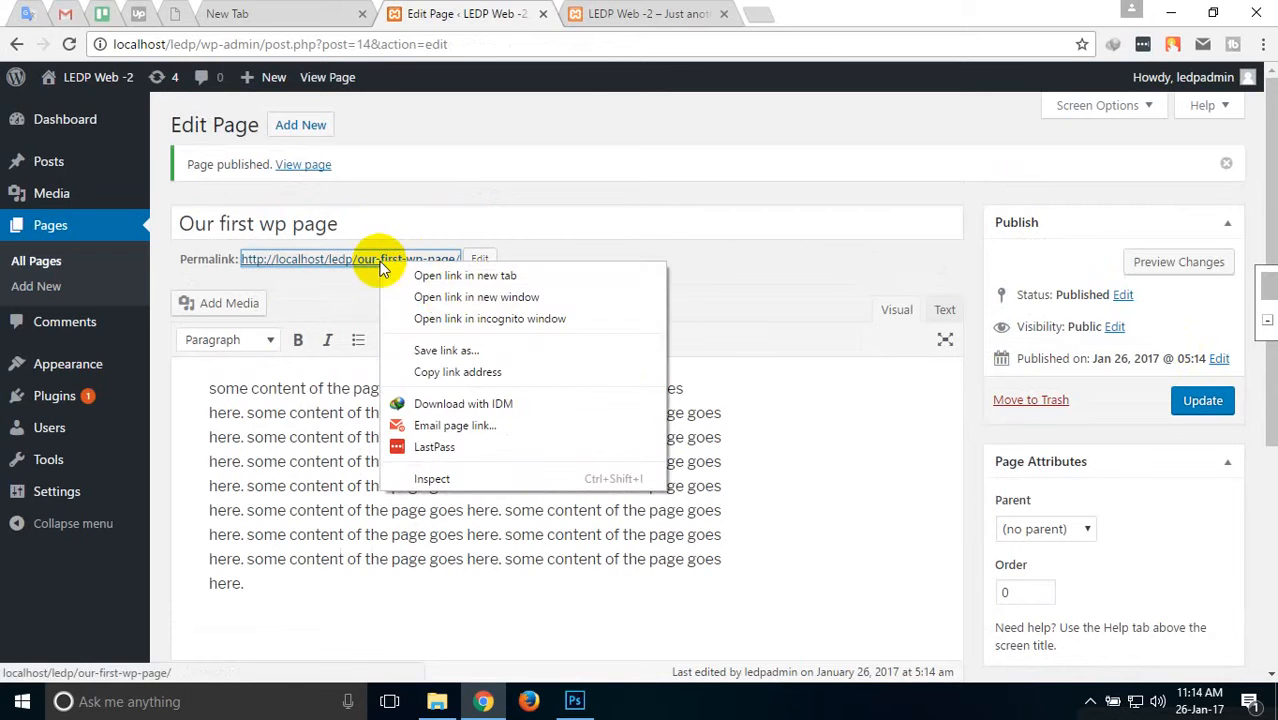
left_click(452, 276)
left_click(668, 14)
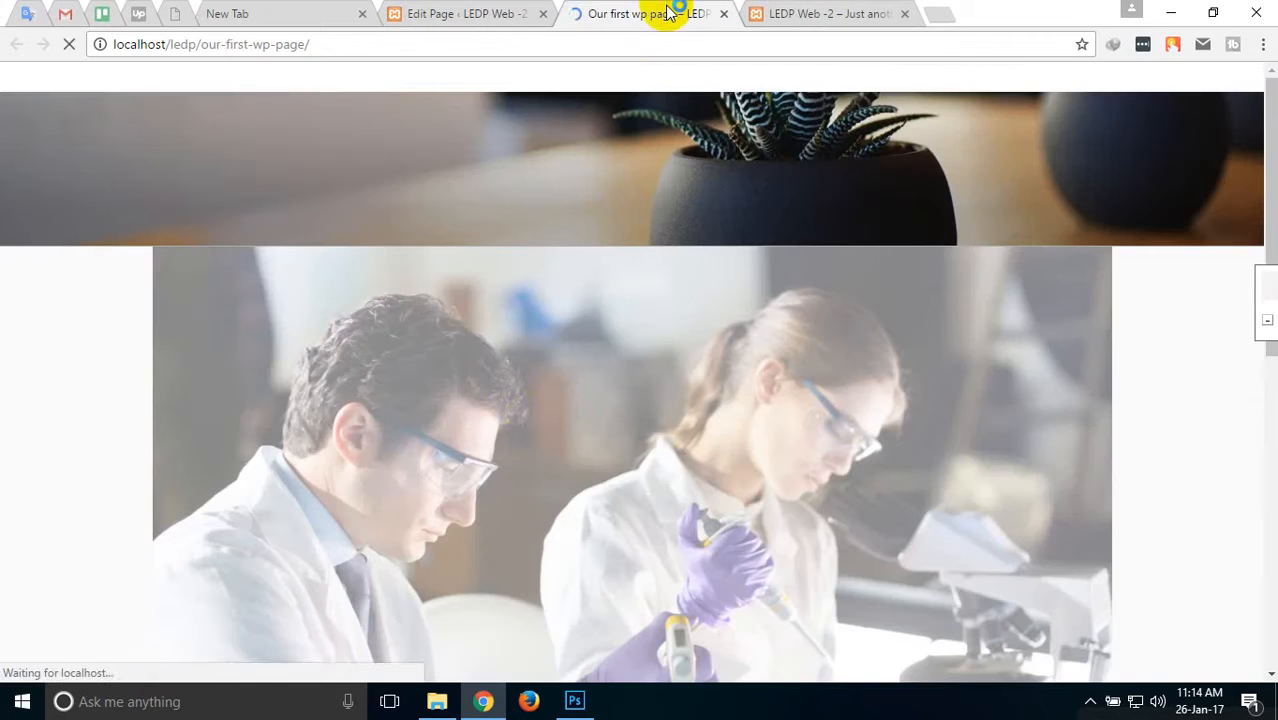
scroll(528, 423, "down", 6)
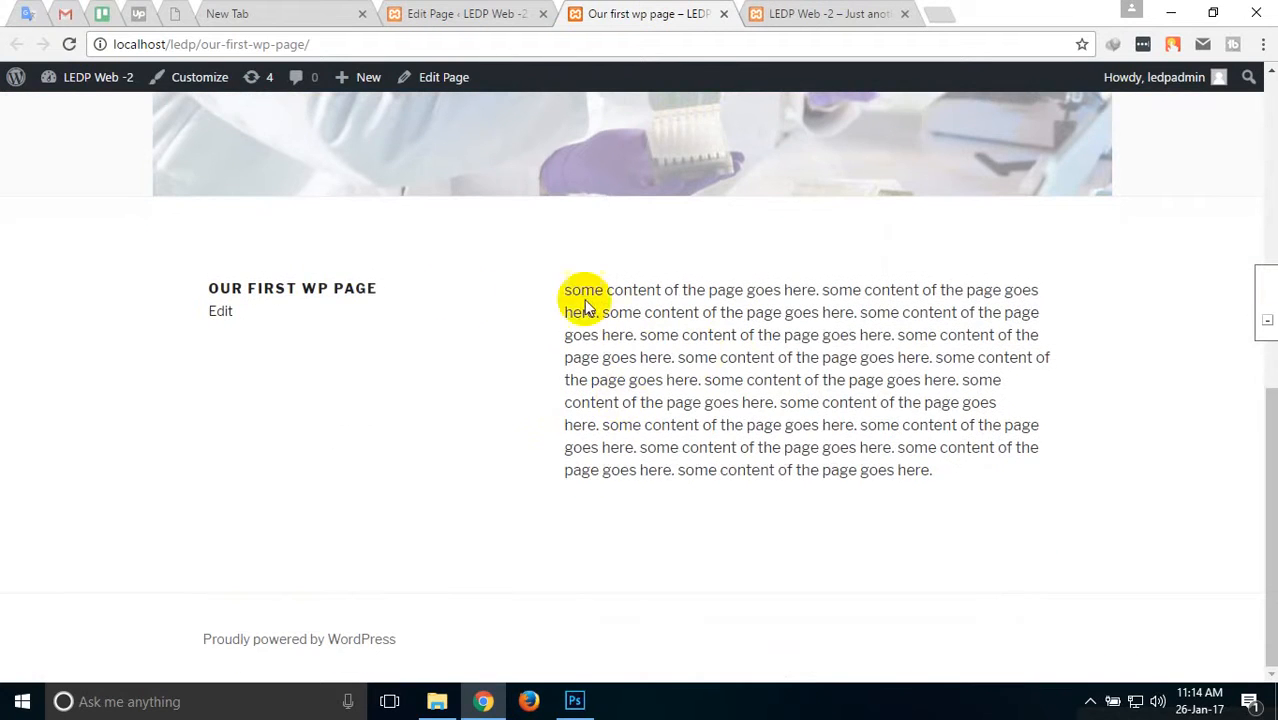
left_click_drag(564, 289, 970, 477)
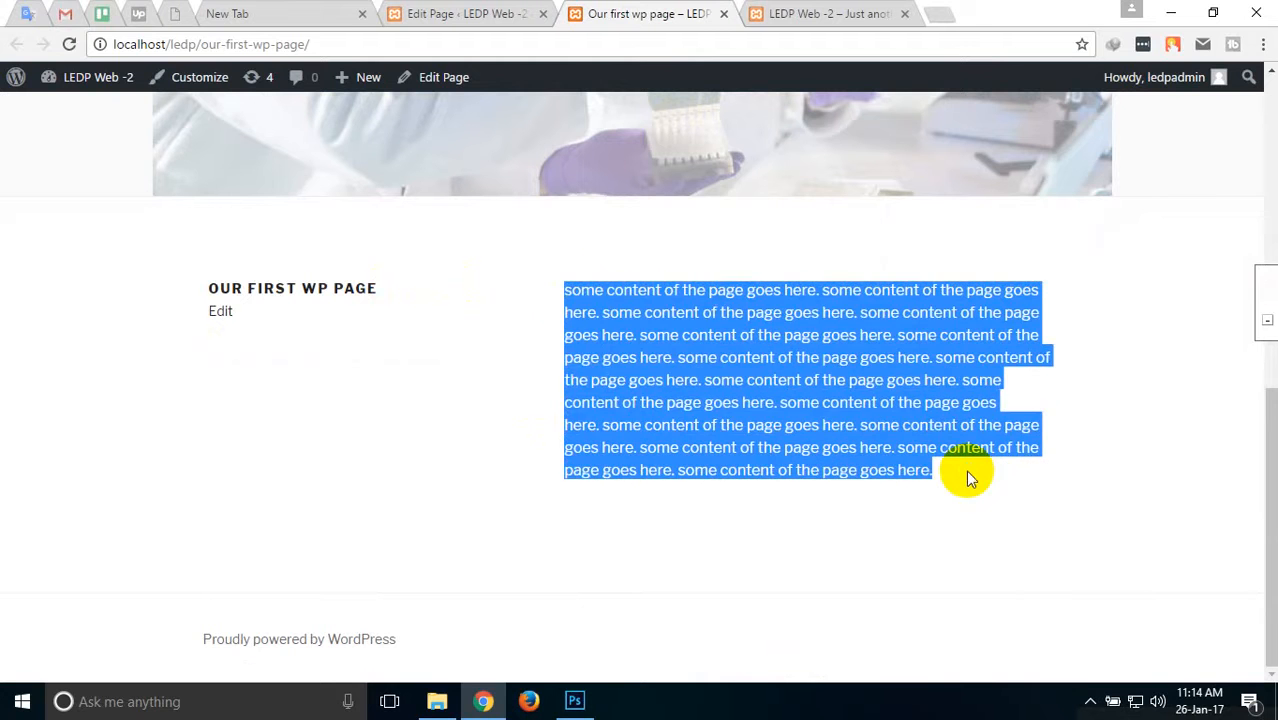
scroll(813, 486, "up", 6)
scroll(808, 366, "down", 3)
scroll(900, 480, "up", 3)
scroll(940, 555, "down", 5)
scroll(907, 535, "up", 4)
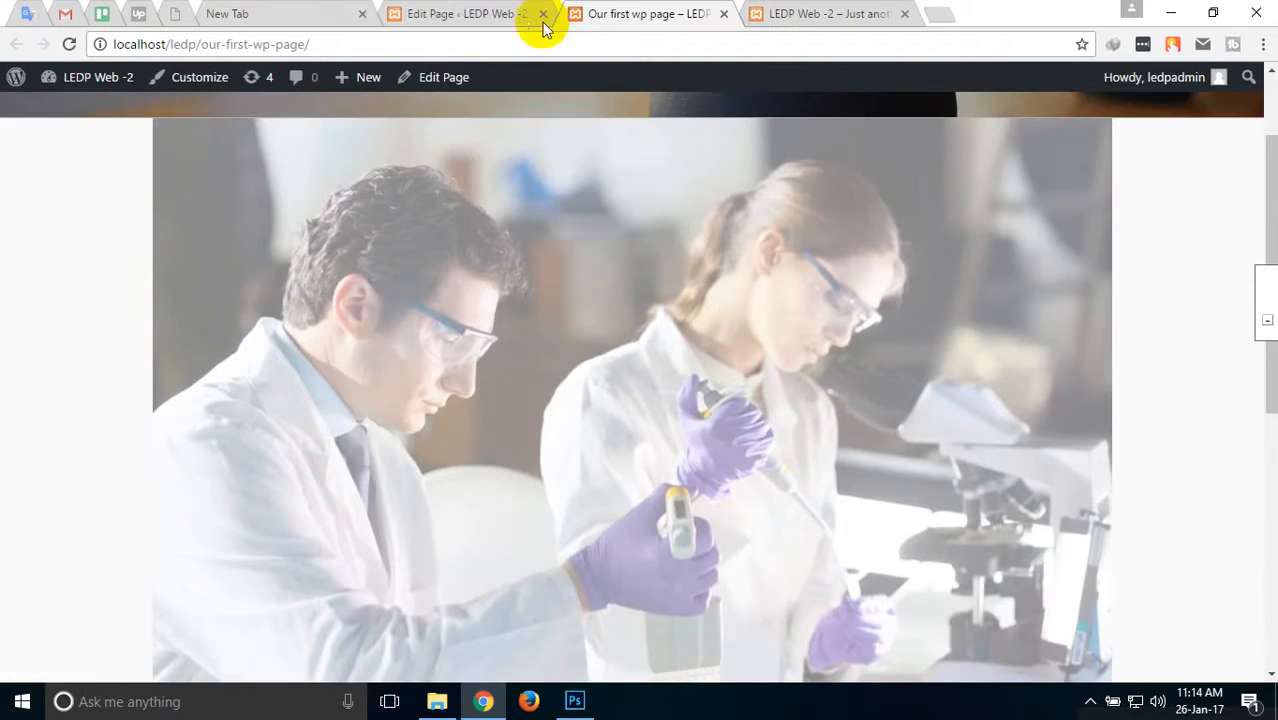
Compare the featured image setting in the page editor with how it is shown on the published page.
left_click(476, 13)
scroll(650, 480, "down", 2)
scroll(702, 470, "down", 2)
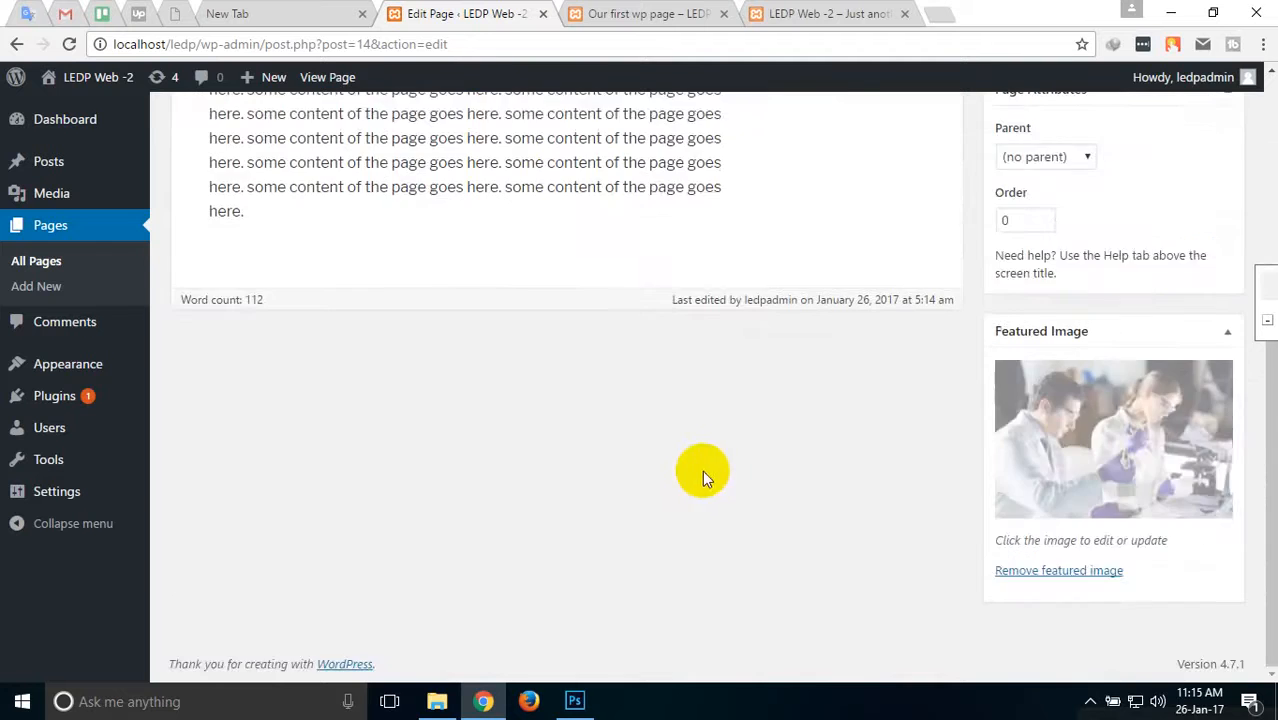
scroll(702, 470, "up", 5)
left_click(616, 13)
scroll(752, 365, "up", 2)
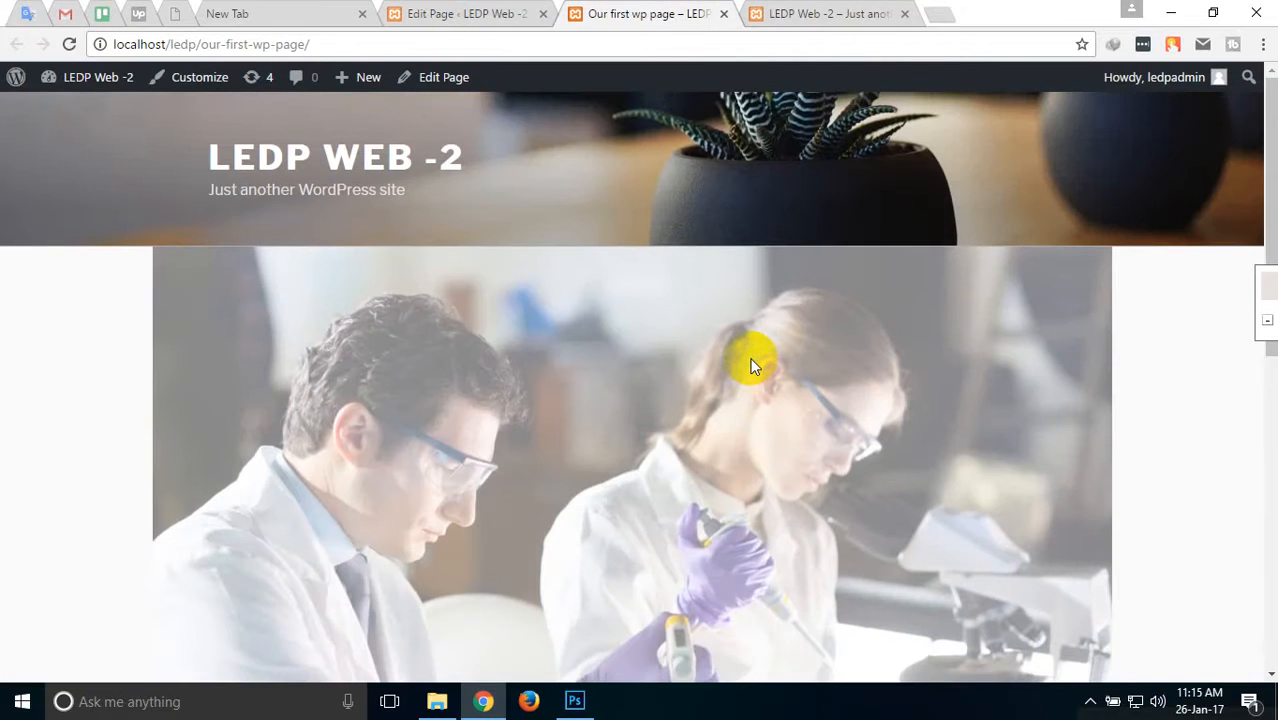
scroll(665, 294, "down", 5)
scroll(645, 491, "up", 5)
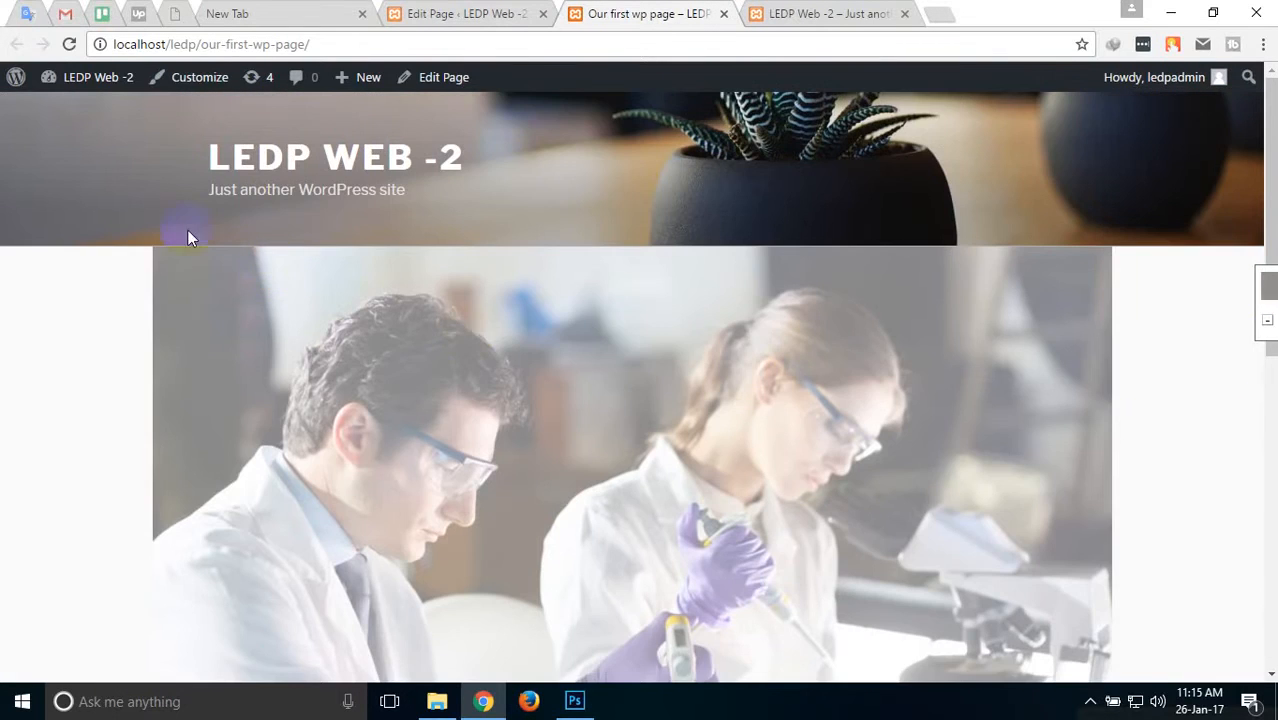
left_click(457, 14)
left_click(679, 14)
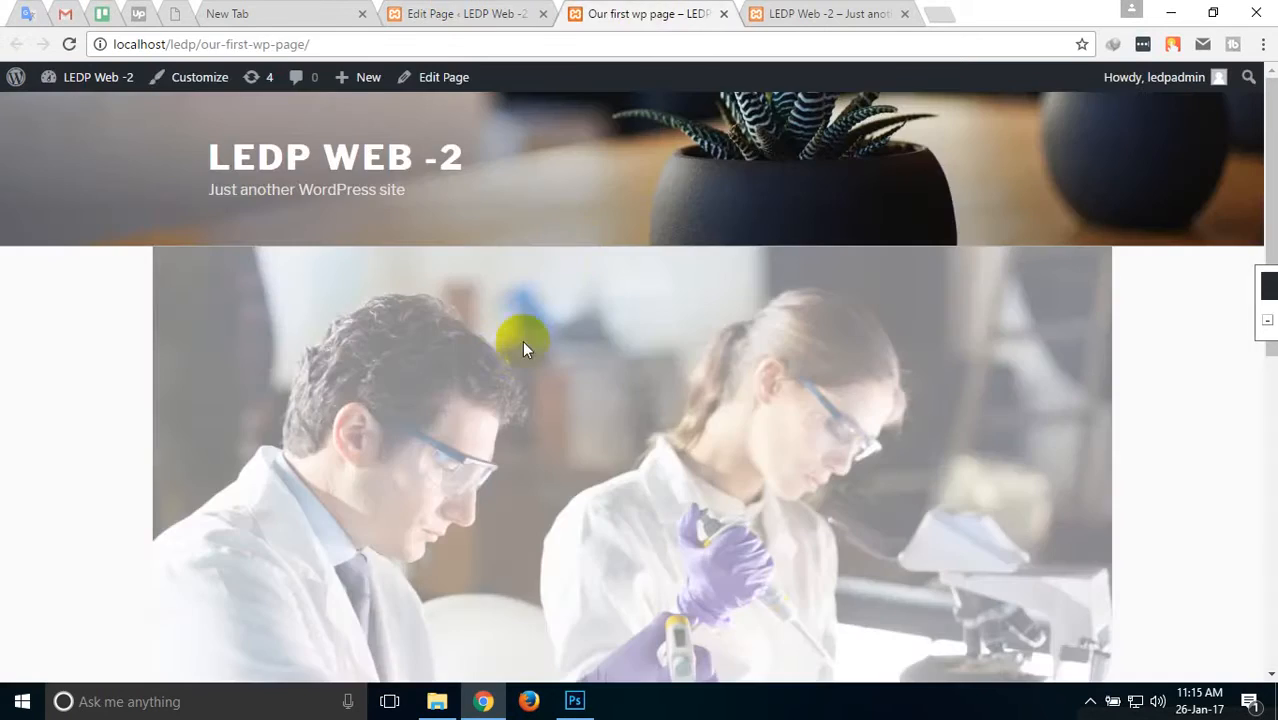
Go from the published page to the site's home page and look through its posts.
left_click(309, 155)
scroll(662, 456, "down", 3)
scroll(663, 449, "up", 3)
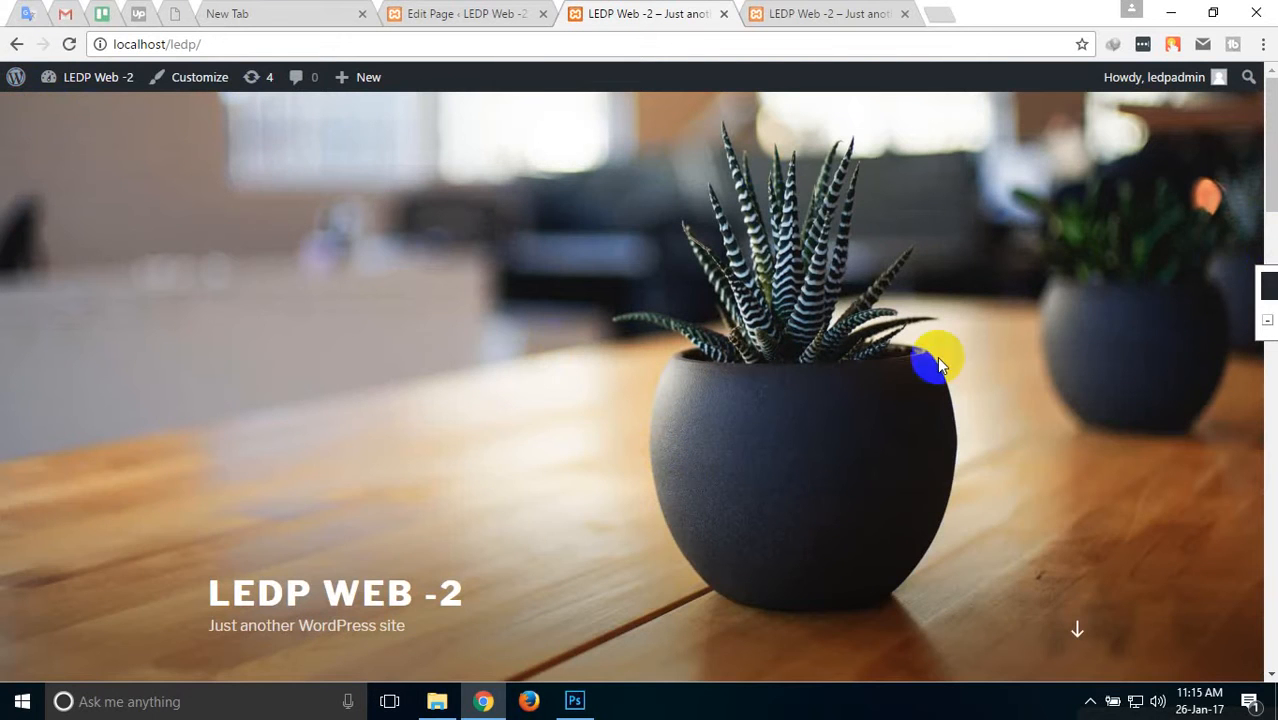
scroll(960, 400, "down", 5)
scroll(861, 502, "down", 5)
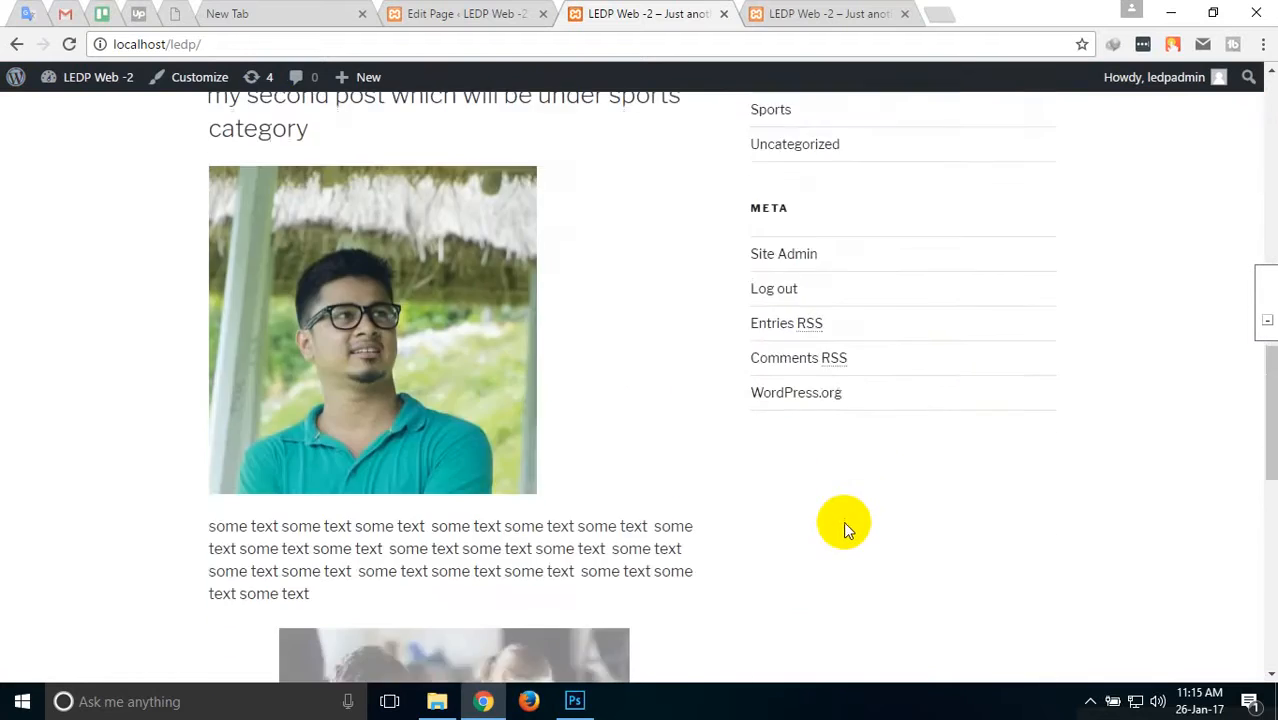
Examine the home page's sidebar sections, including Recent Posts, Archives, Categories and Meta, and look further down the posts.
left_click_drag(707, 420, 780, 416)
left_click_drag(852, 276, 742, 271)
left_click(890, 277)
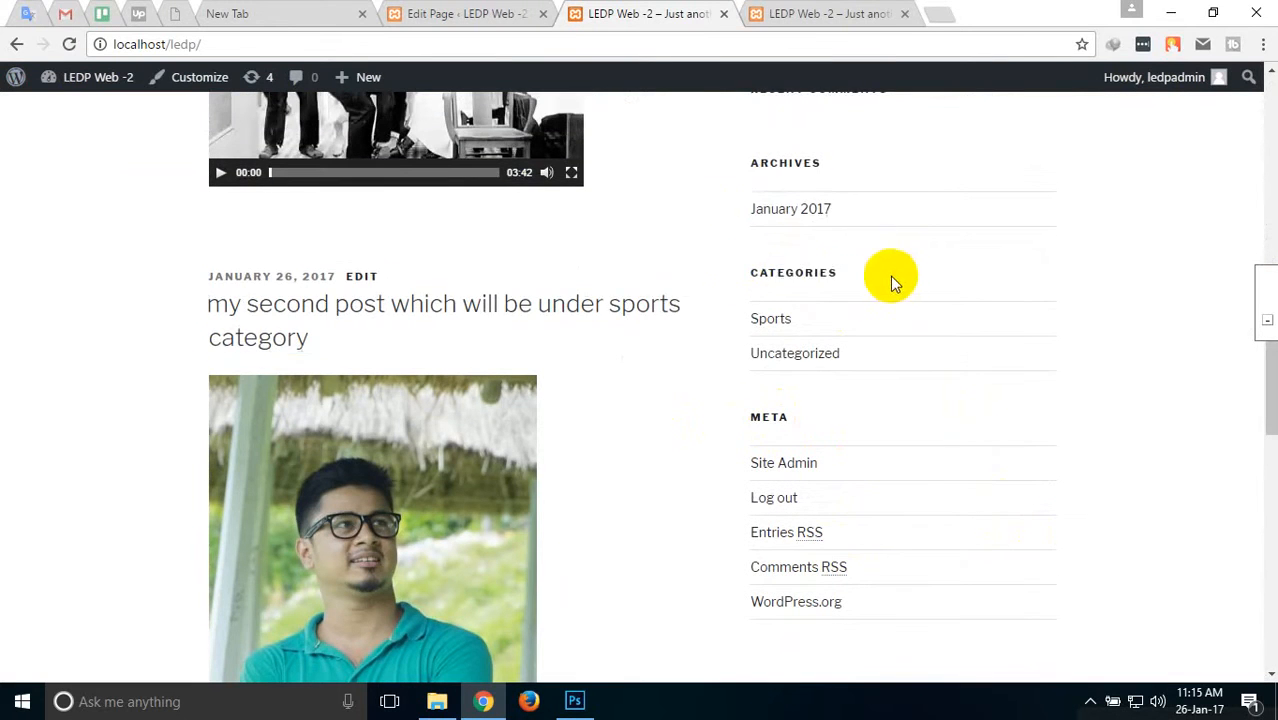
scroll(780, 300, "up", 2)
double_click(788, 352)
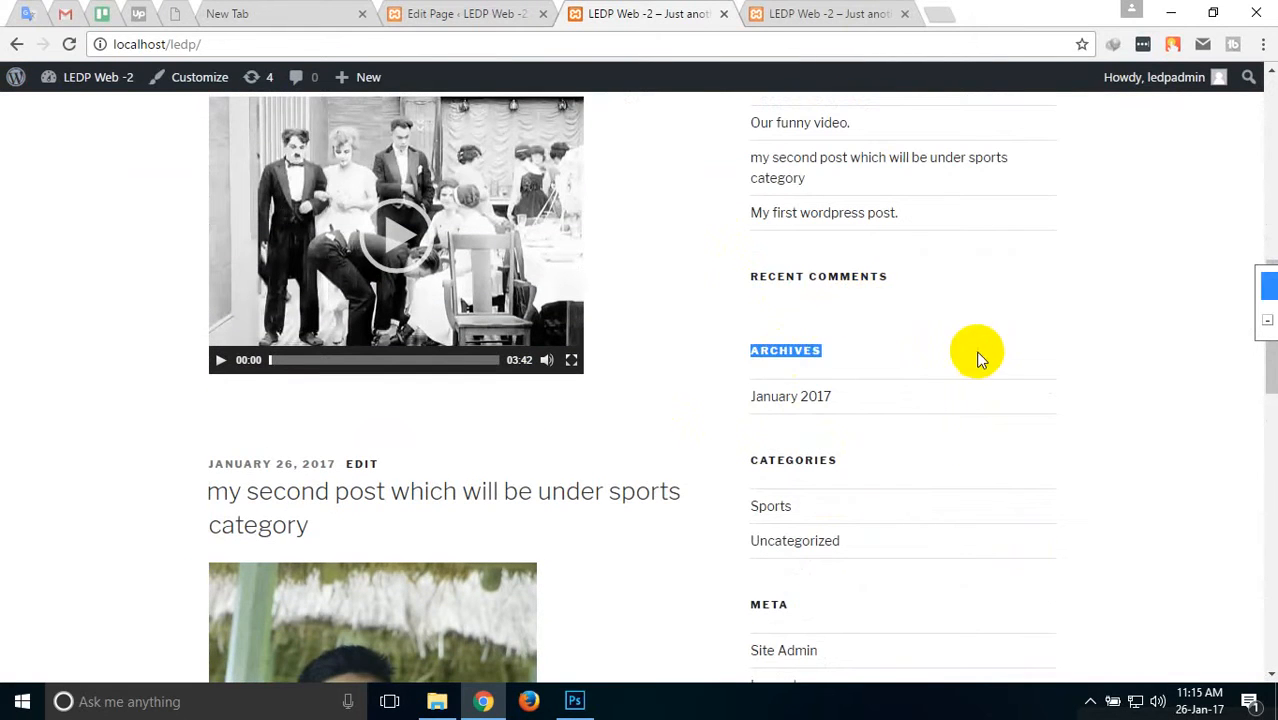
scroll(813, 351, "up", 1)
left_click_drag(833, 368, 738, 355)
left_click(993, 421)
left_click_drag(743, 171, 850, 174)
left_click(973, 200)
scroll(683, 362, "up", 4)
scroll(694, 378, "down", 4)
scroll(703, 483, "down", 8)
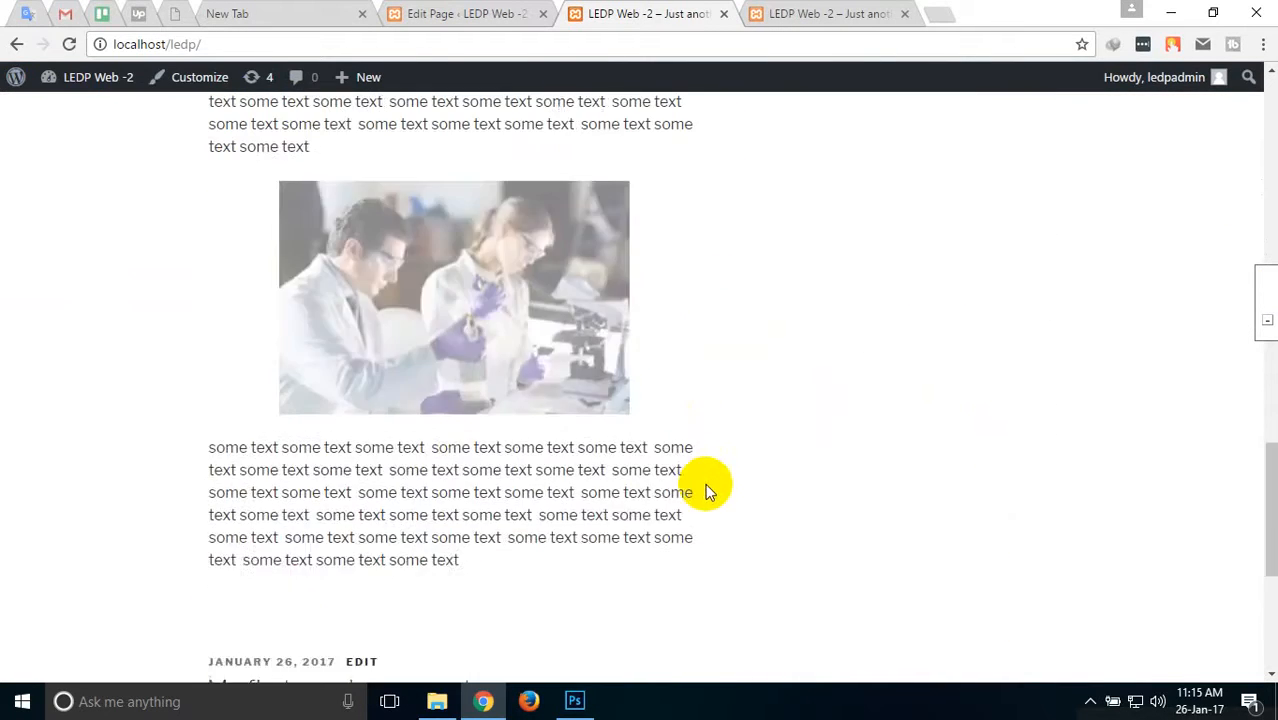
Return to the editor of the page "Our first wp page" and look over its content and settings.
scroll(696, 483, "up", 15)
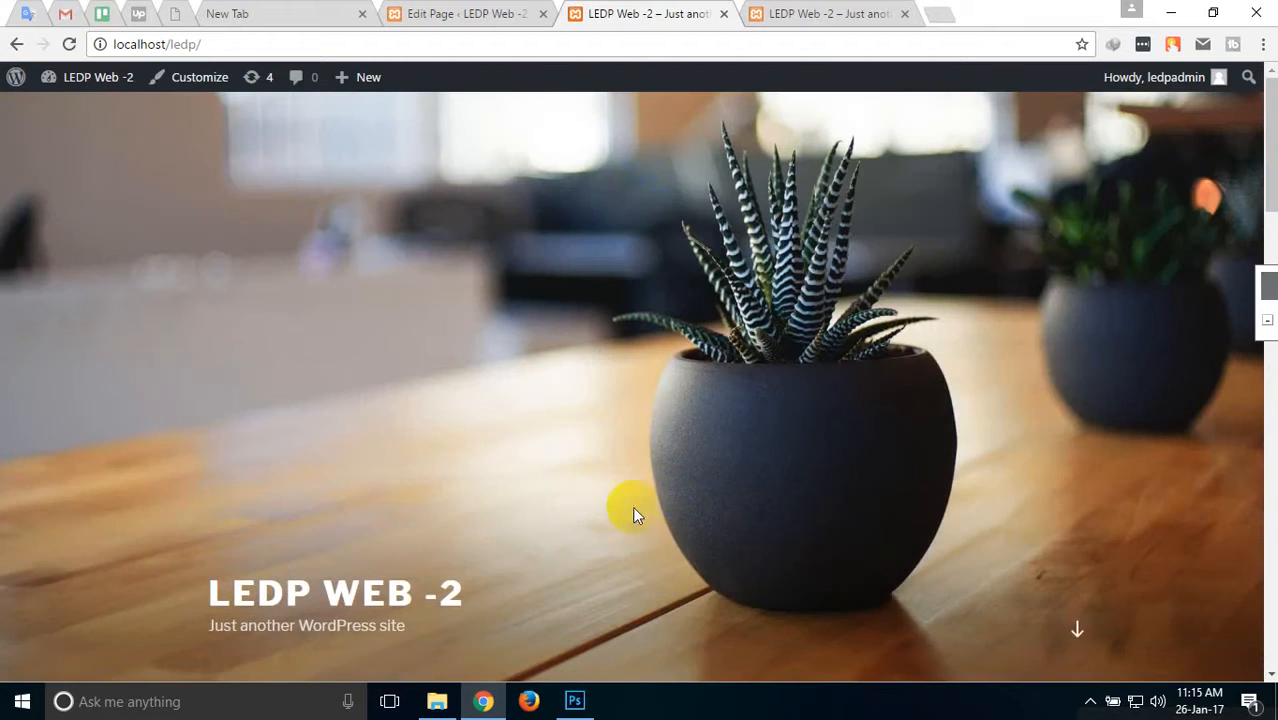
left_click(457, 13)
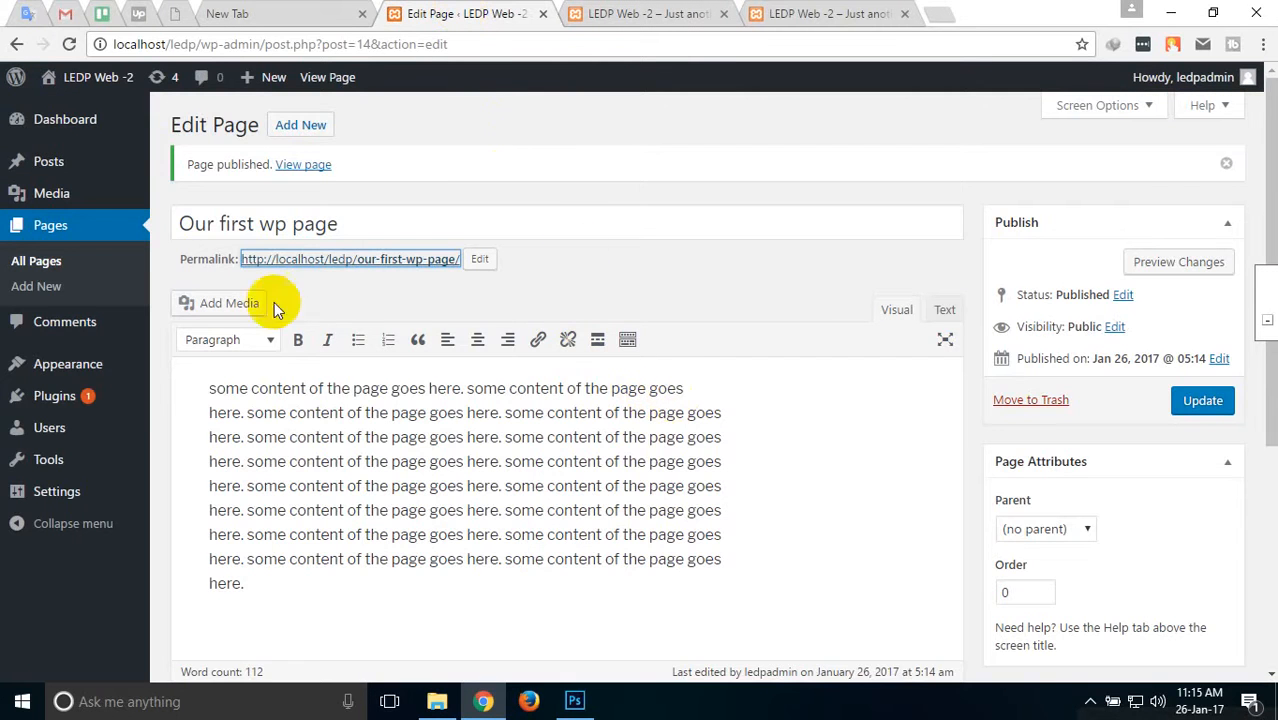
scroll(802, 420, "down", 3)
scroll(793, 423, "up", 3)
scroll(656, 617, "down", 2)
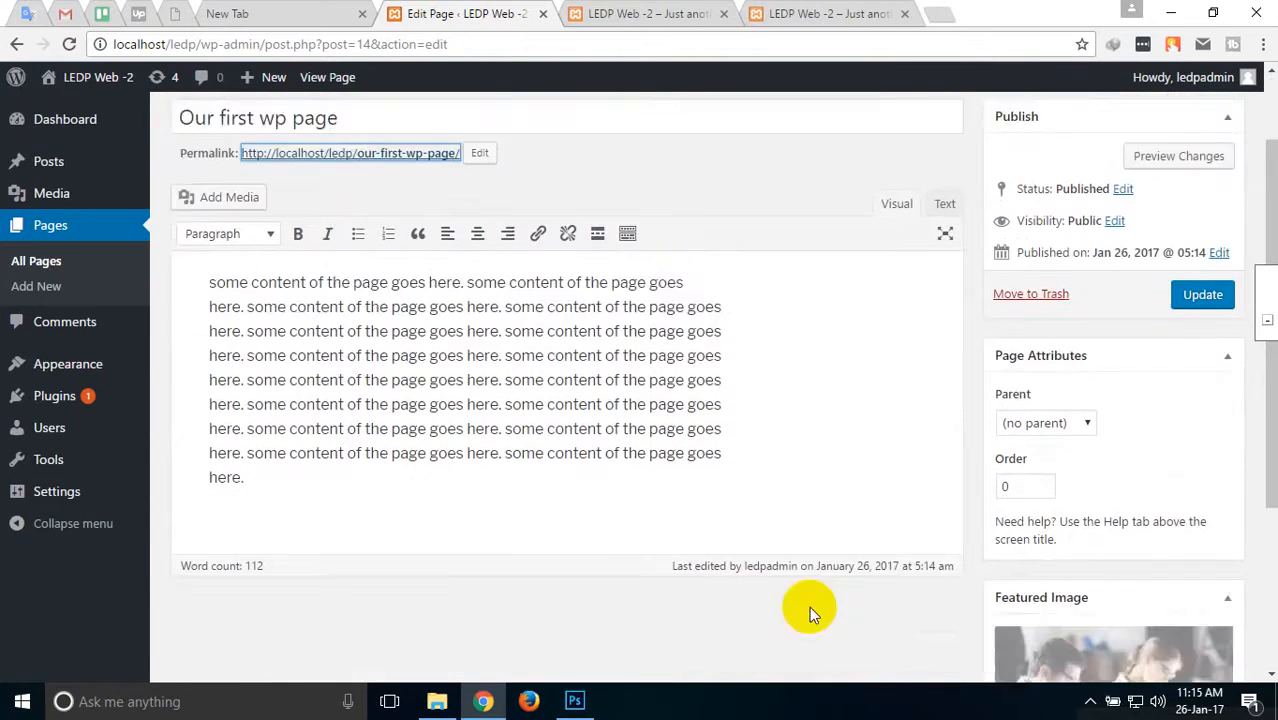
scroll(900, 570, "up", 2)
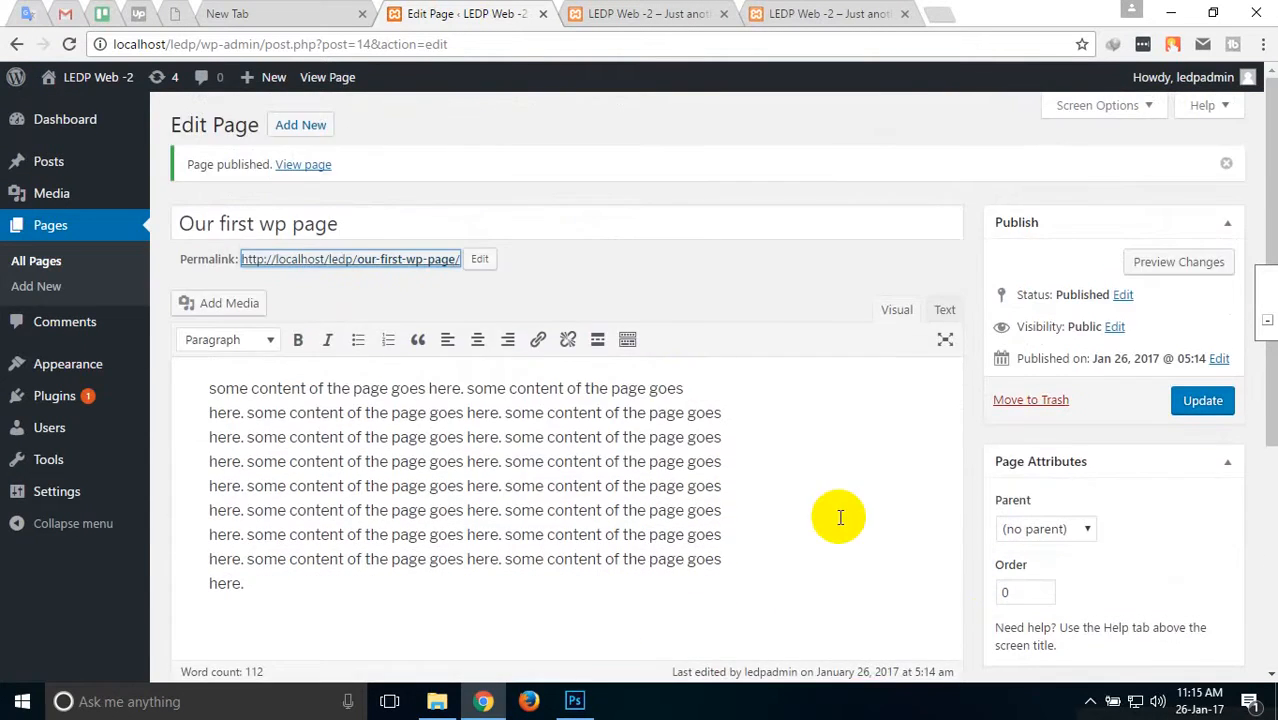
Create a new page titled "our second wp page." with the body sentence "some content some content some content goes here.".
left_click(27, 276)
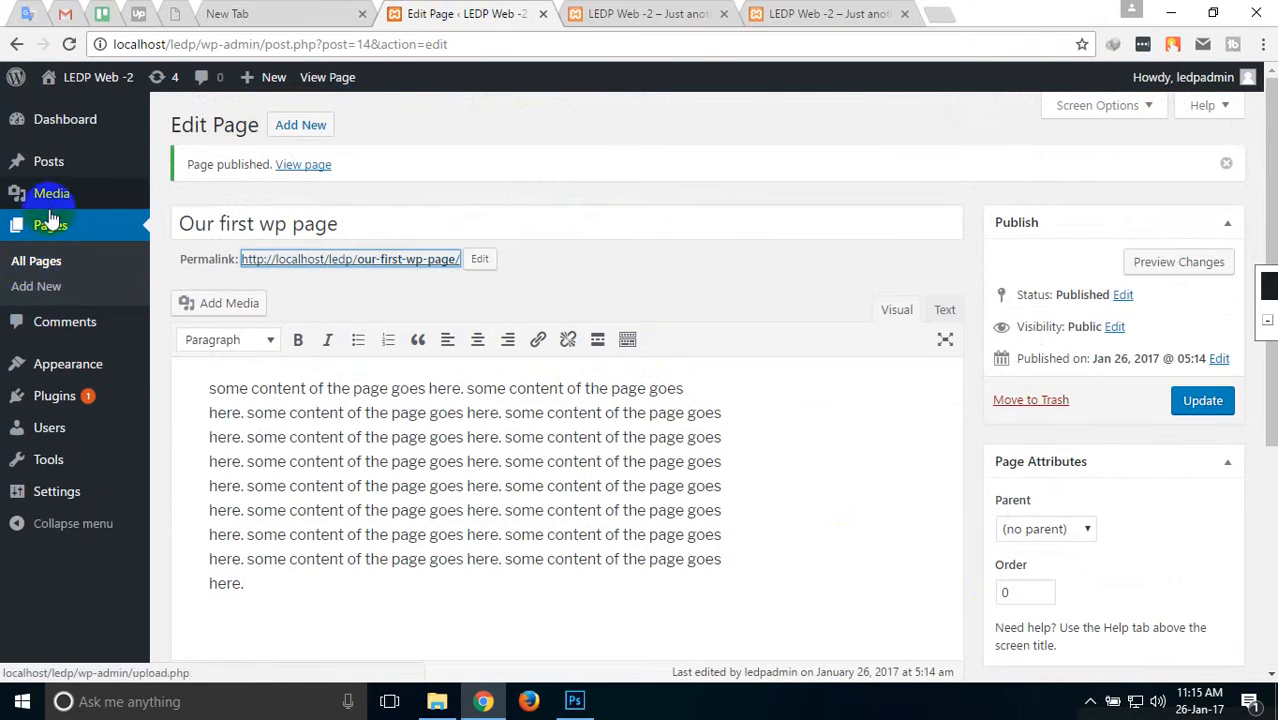
left_click(38, 290)
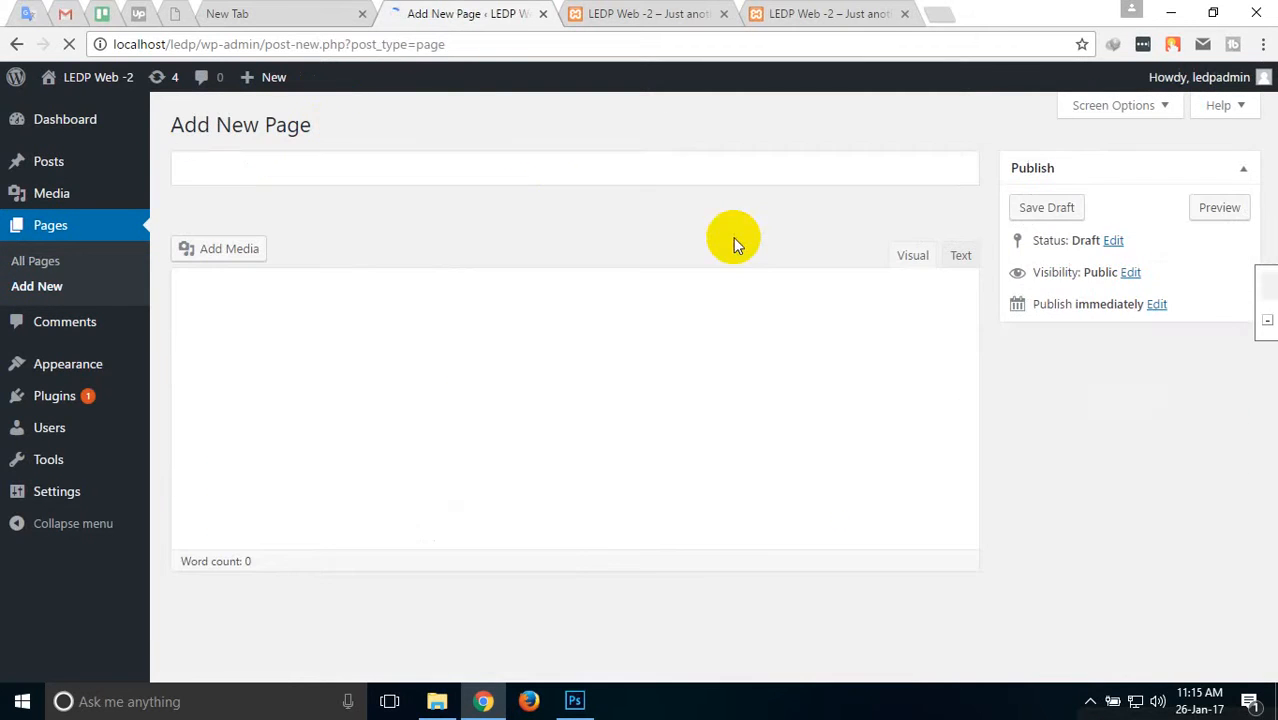
left_click(276, 162)
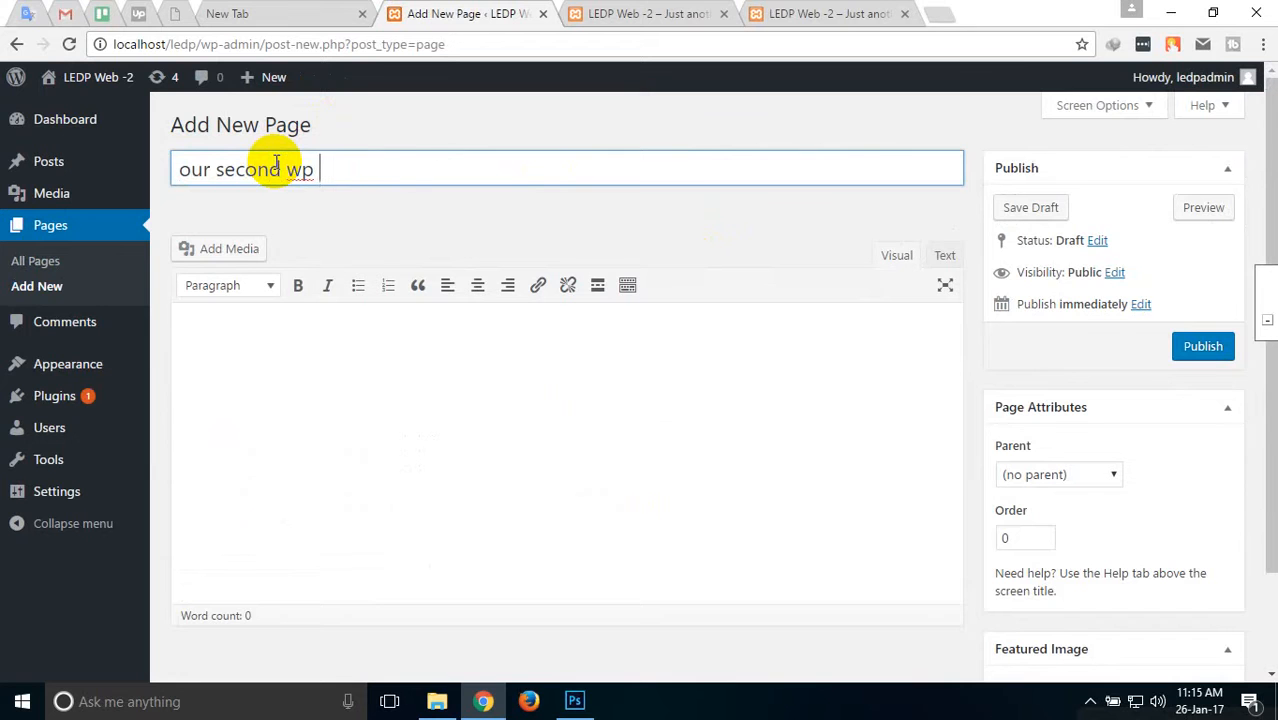
type("our second wp page.")
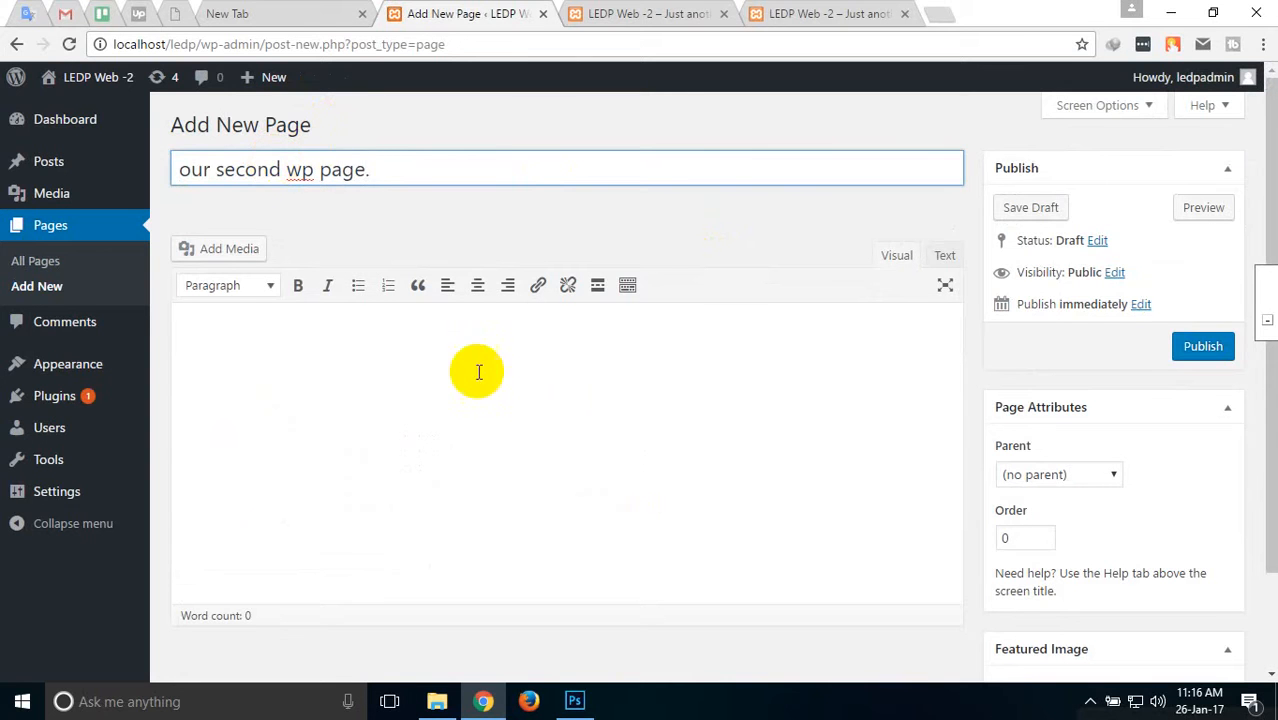
left_click(416, 395)
type("so")
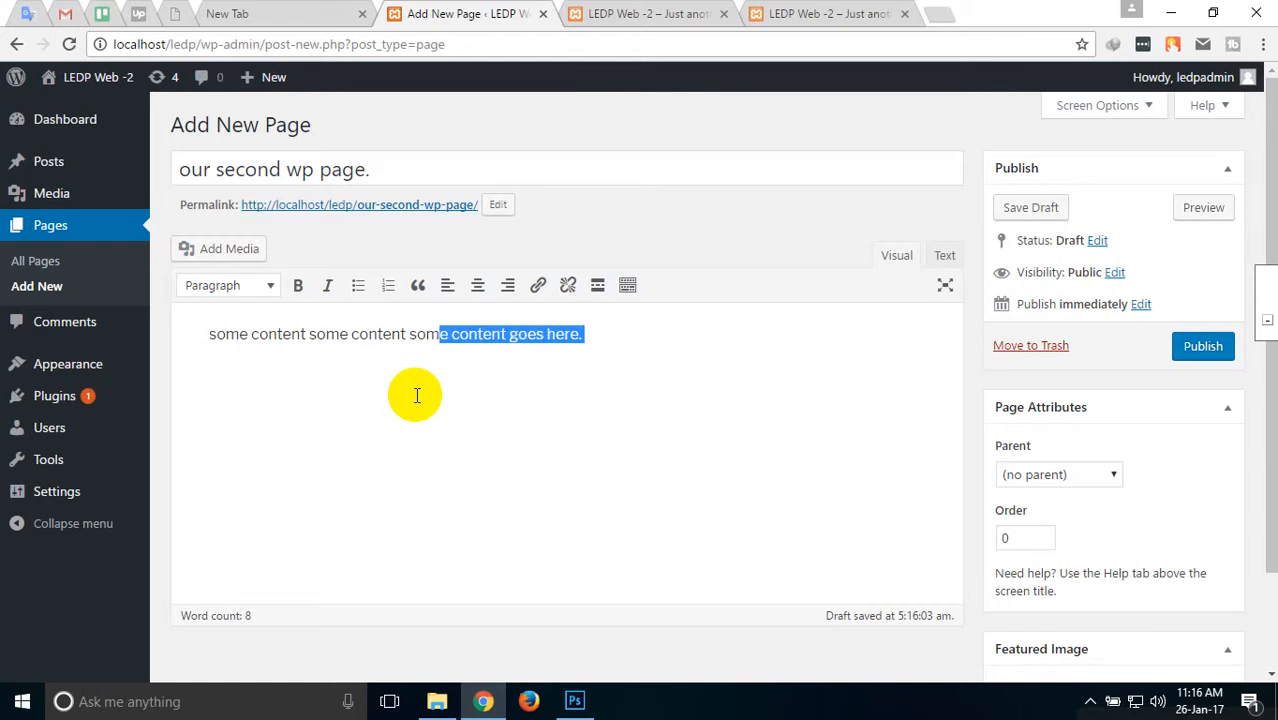
Copy the whole body sentence and paste it twelve times after itself to fill out the page content.
key("shift+Left")
key("shift+Left")
key("shift+Left")
key("shift+Left")
key("shift+Left")
key("shift+Left")
key("shift+Left")
key("shift+Left")
key("shift+Left")
key("shift+Left")
key("shift+Left")
key("shift+Left")
key("shift+Left")
key("shift+Left")
key("shift+Left")
key("shift+Left")
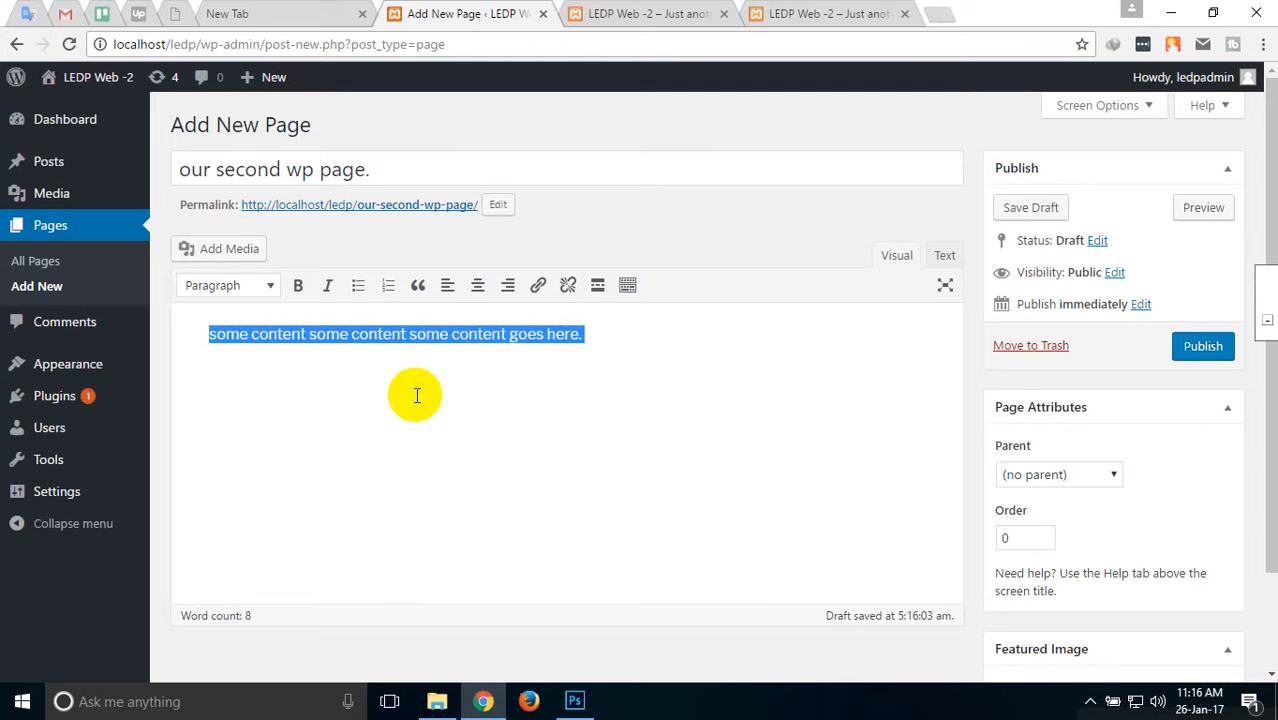
key("ctrl+c")
key("Right")
key("ctrl+v")
key("ctrl+v")
key("ctrl+v")
key("ctrl+v")
key("ctrl+v")
key("ctrl+v")
key("ctrl+v")
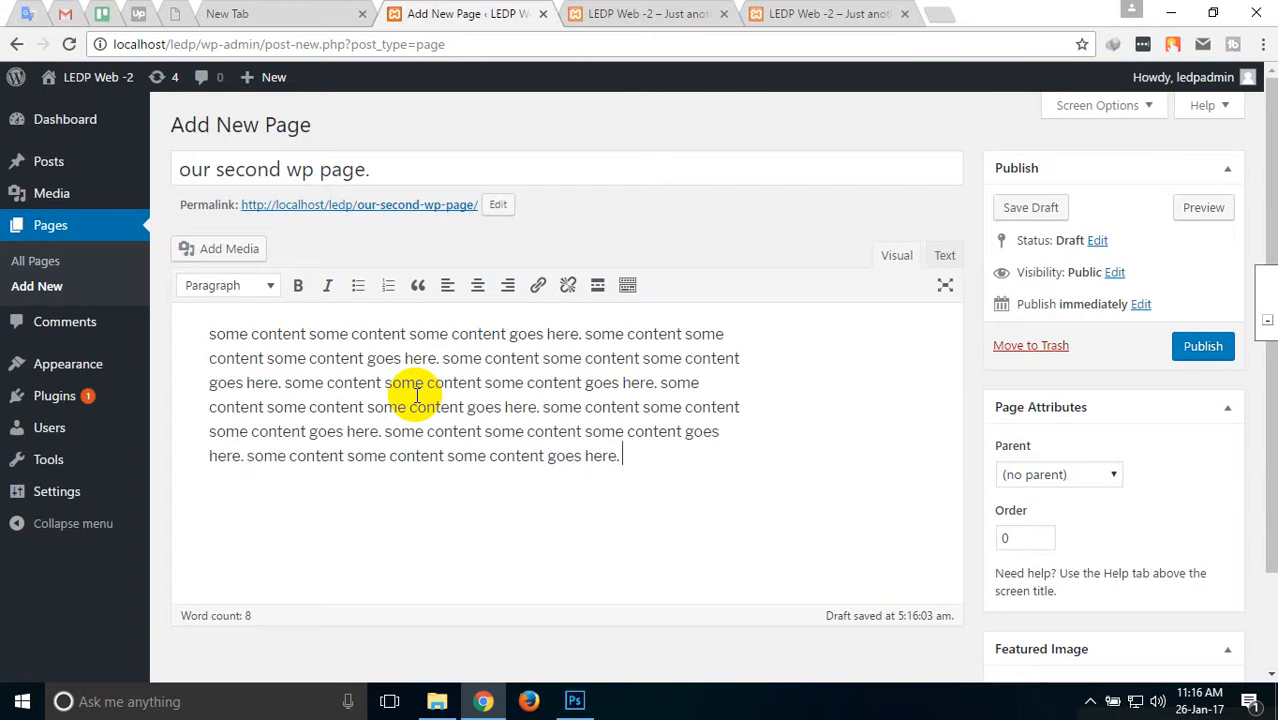
key("ctrl+v")
key("ctrl+v")
key("ctrl+v")
key("ctrl+v")
key("ctrl+v")
Check the filled body and the page options, and publish the second page.
scroll(499, 428, "down", 2)
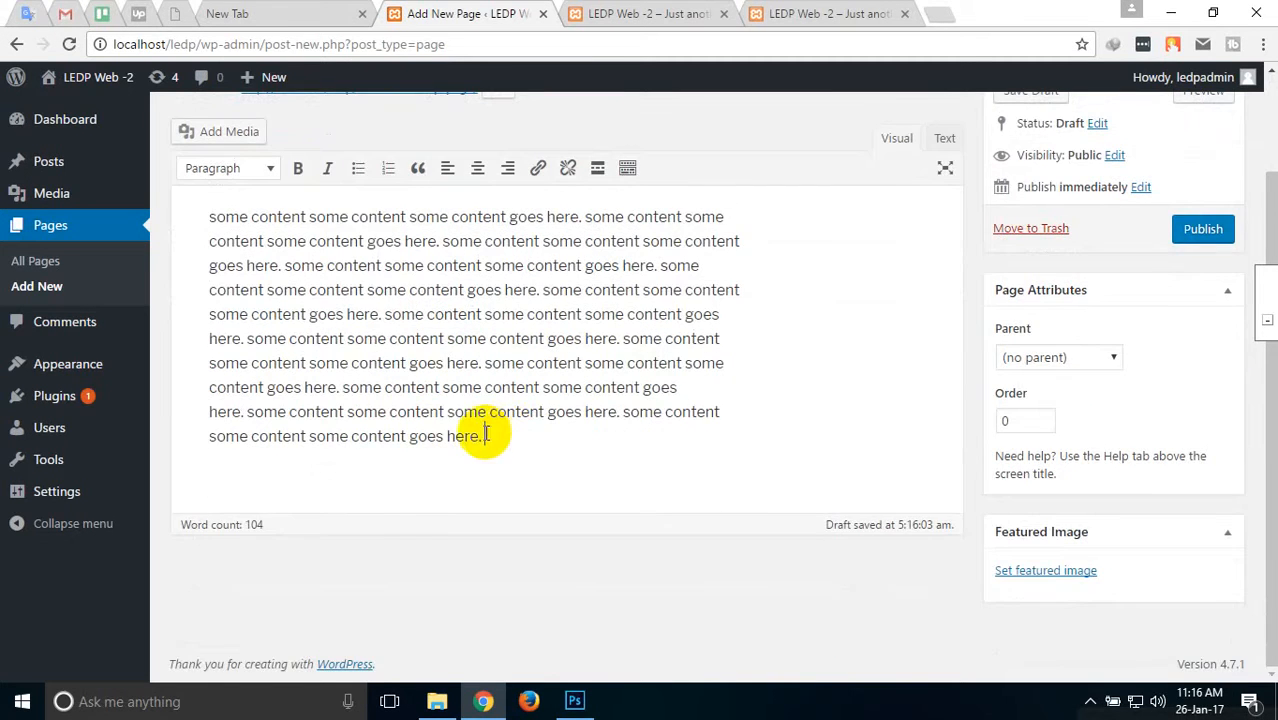
scroll(468, 454, "up", 2)
scroll(993, 448, "down", 2)
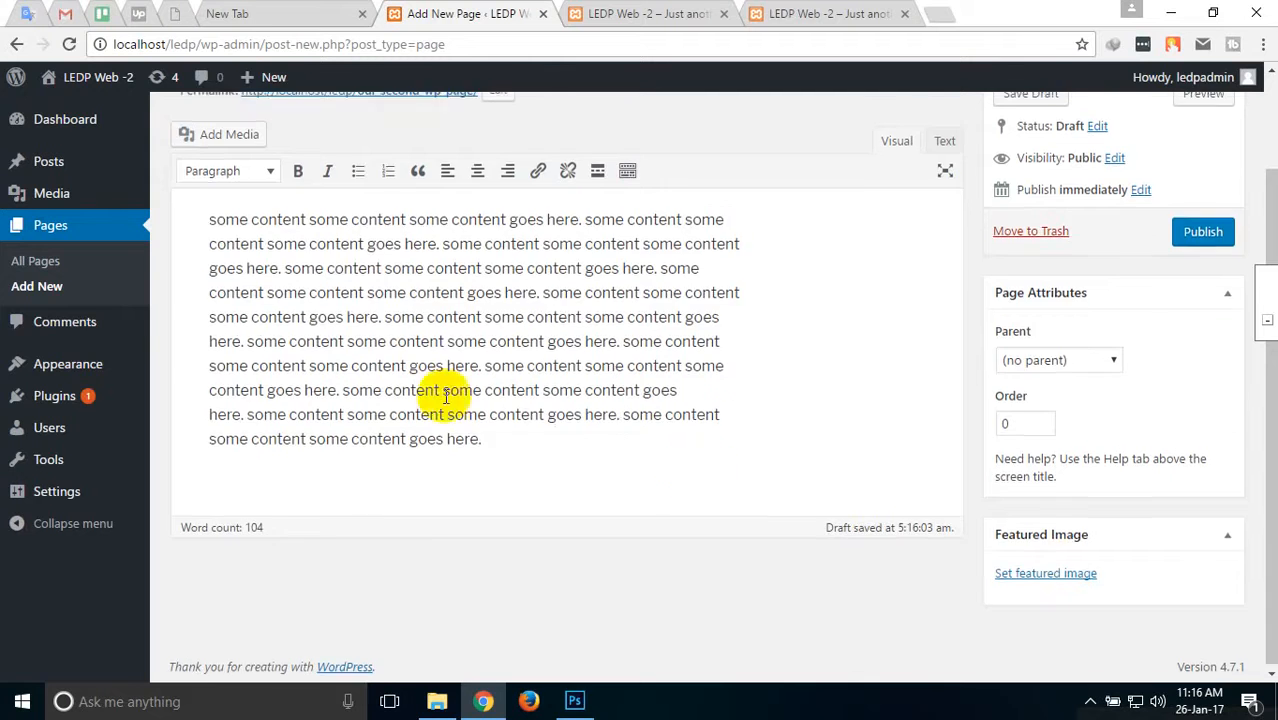
scroll(400, 370, "up", 2)
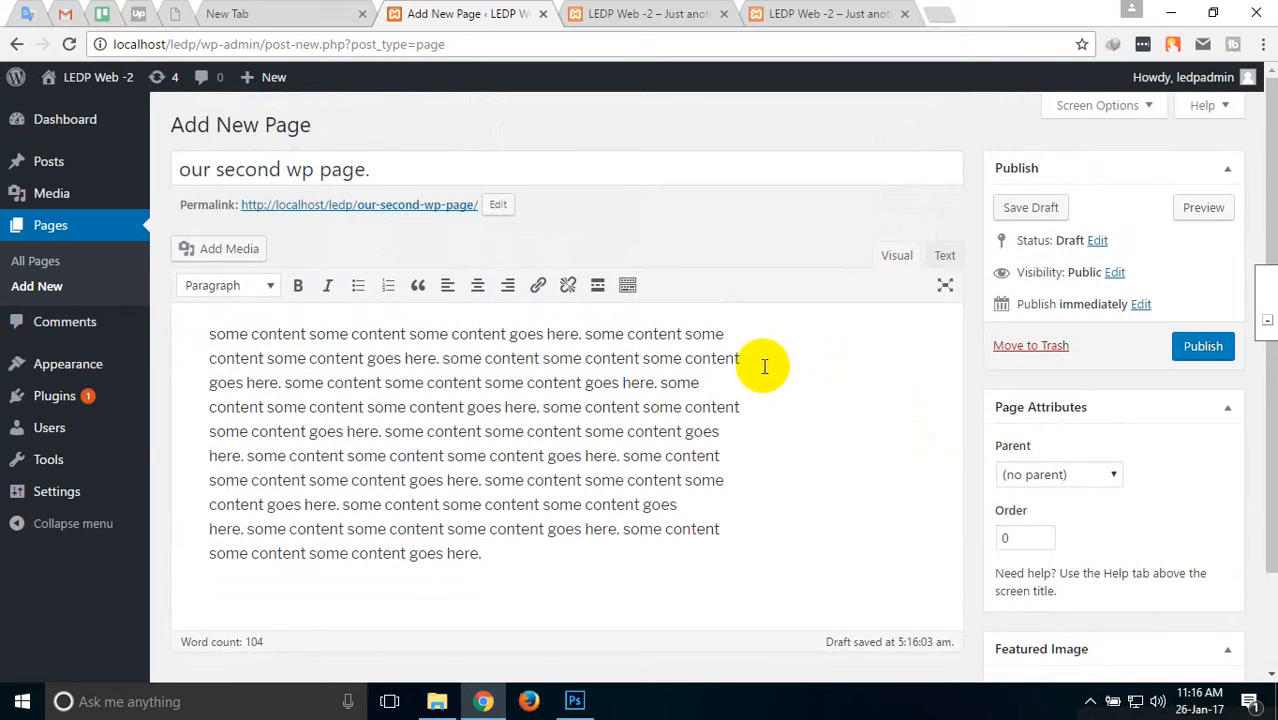
scroll(1209, 415, "down", 1)
left_click(1210, 262)
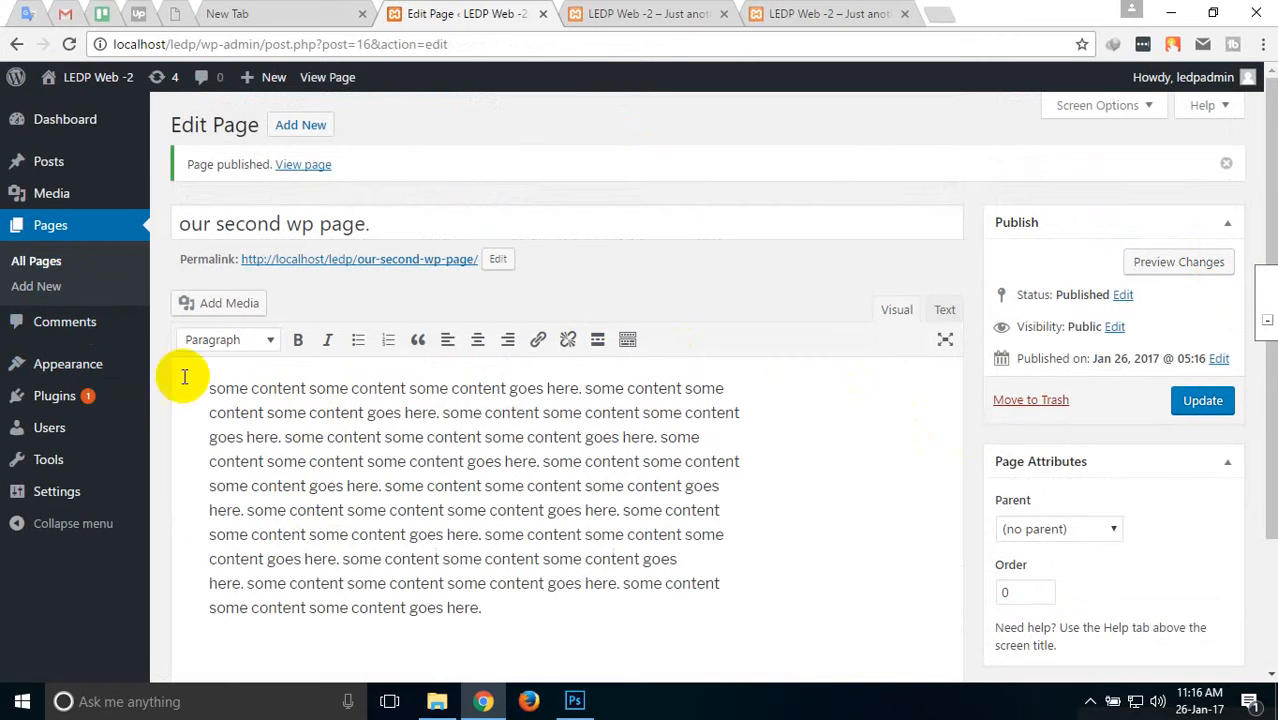
View the comments list and look over the posts on the site's front page before returning to the admin area.
left_click(48, 326)
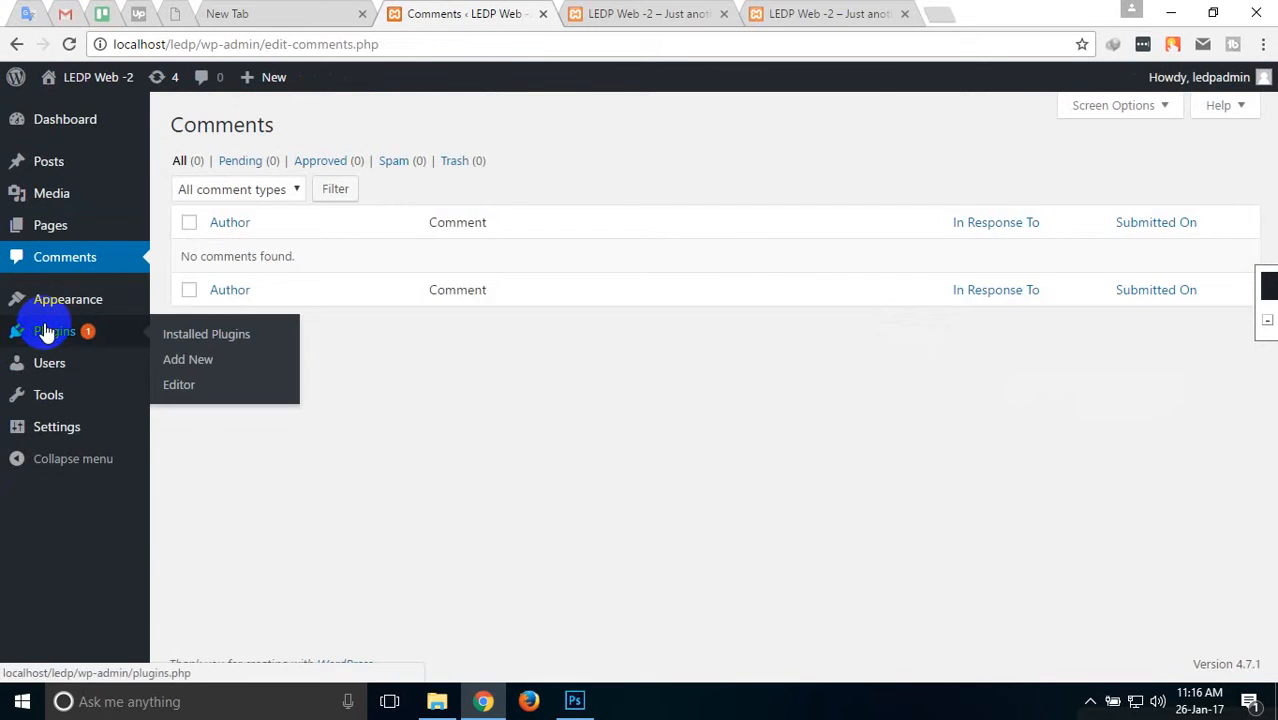
left_click(656, 13)
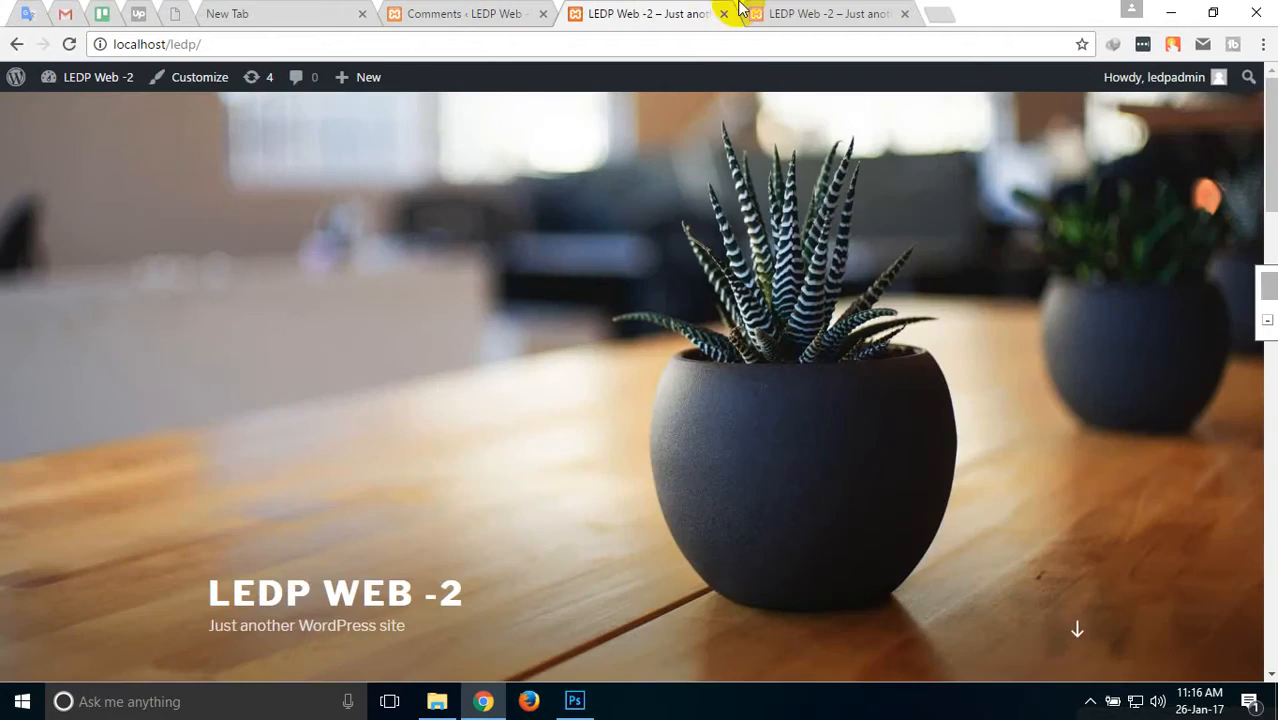
left_click(833, 13)
scroll(693, 425, "down", 15)
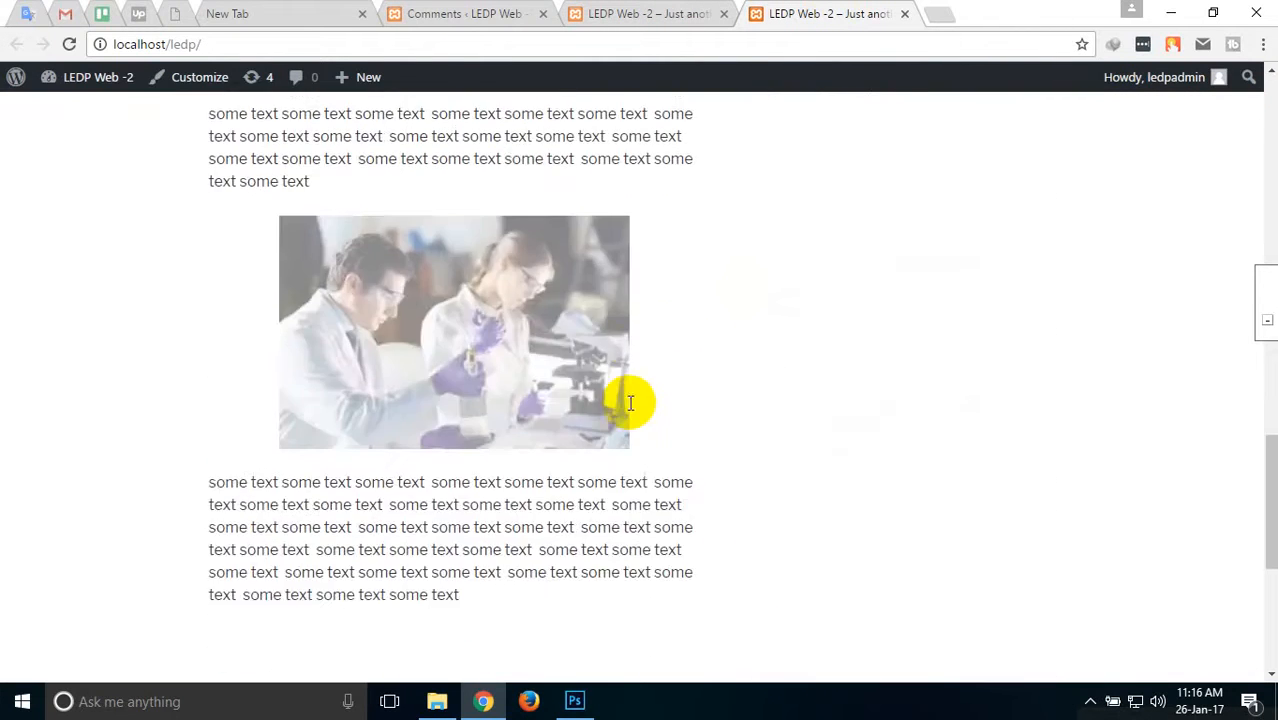
scroll(600, 394, "up", 10)
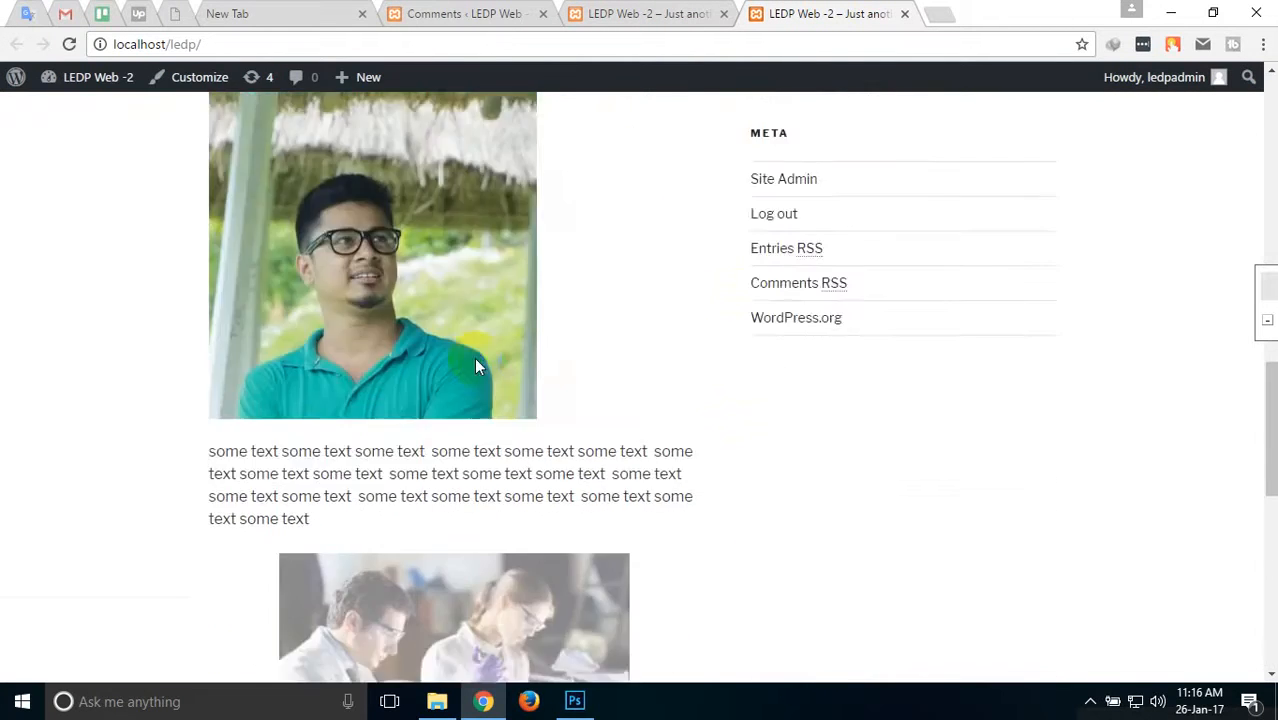
scroll(367, 225, "up", 5)
scroll(446, 433, "down", 10)
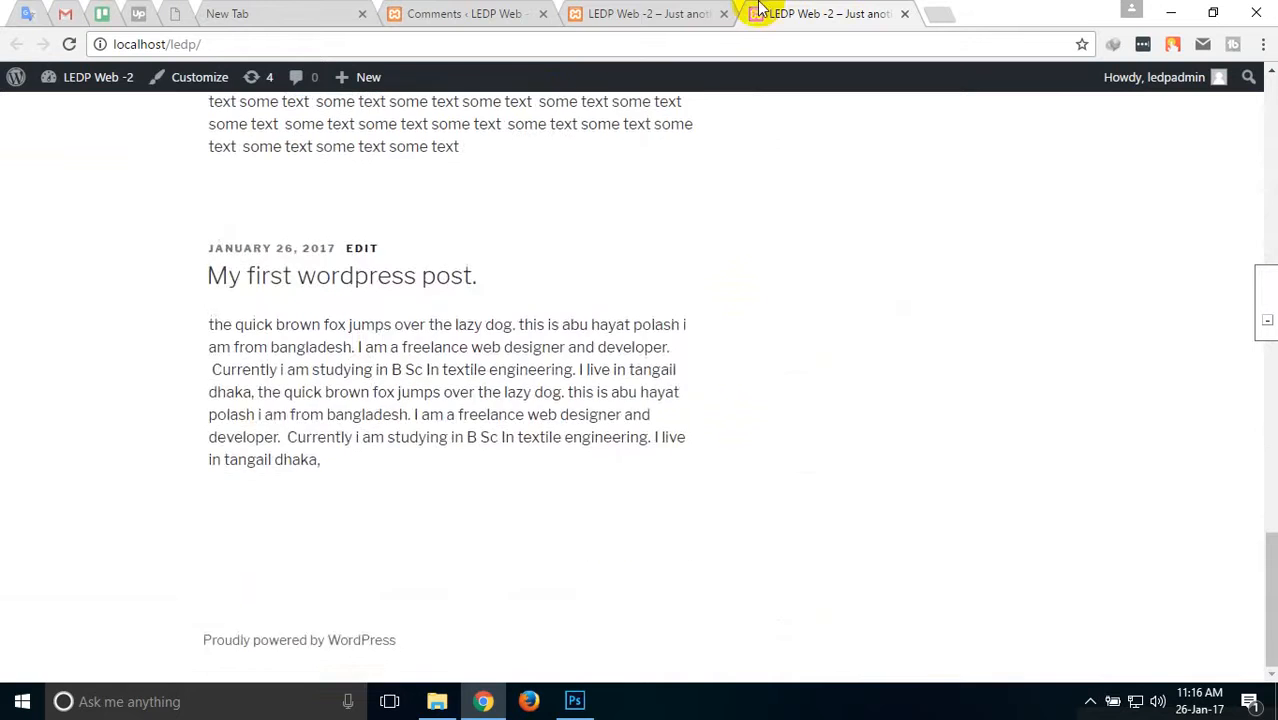
left_click(650, 12)
left_click(450, 13)
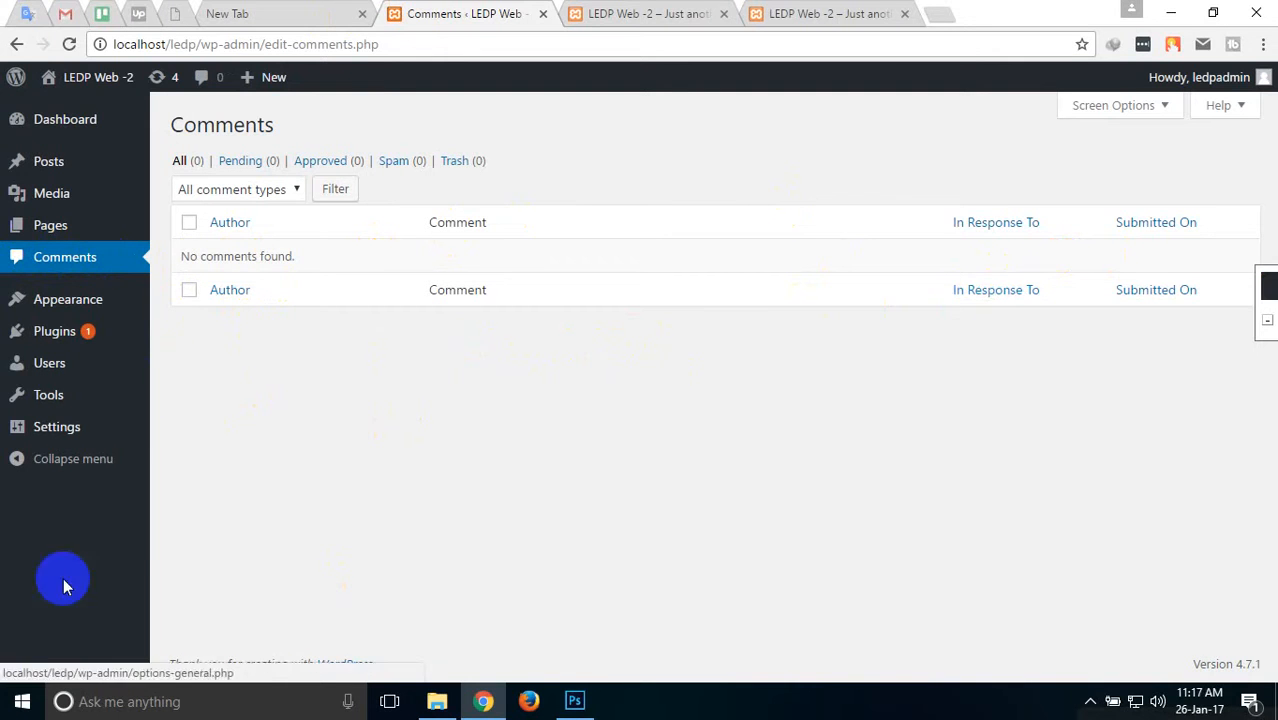
Browse the installed themes and activate the Twenty Fifteen theme.
mouse_move(22, 308)
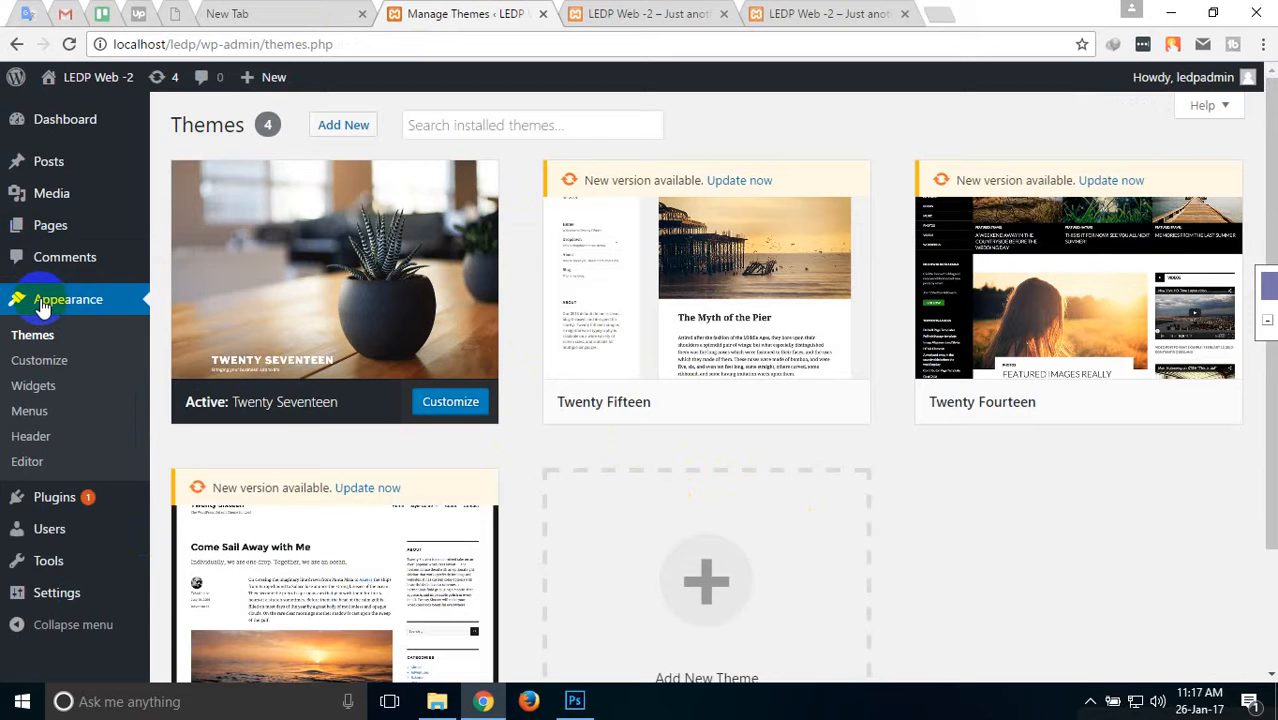
scroll(300, 434, "down", 2)
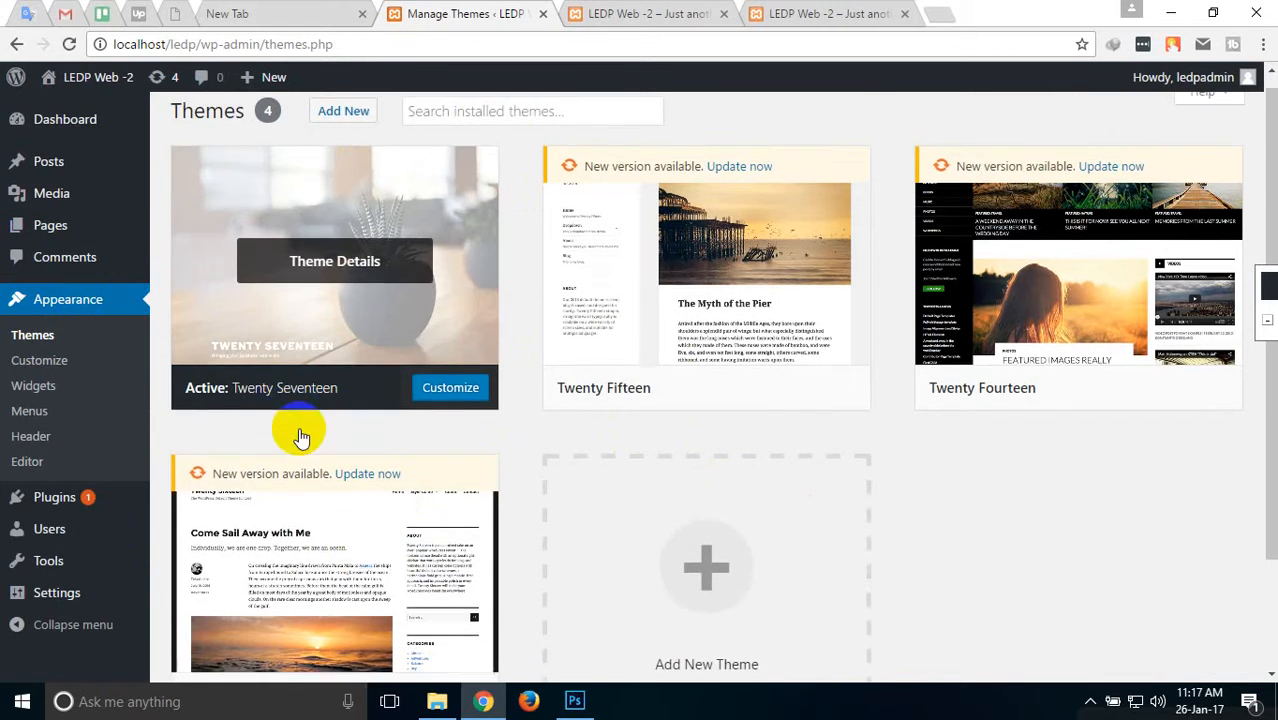
scroll(393, 497, "up", 2)
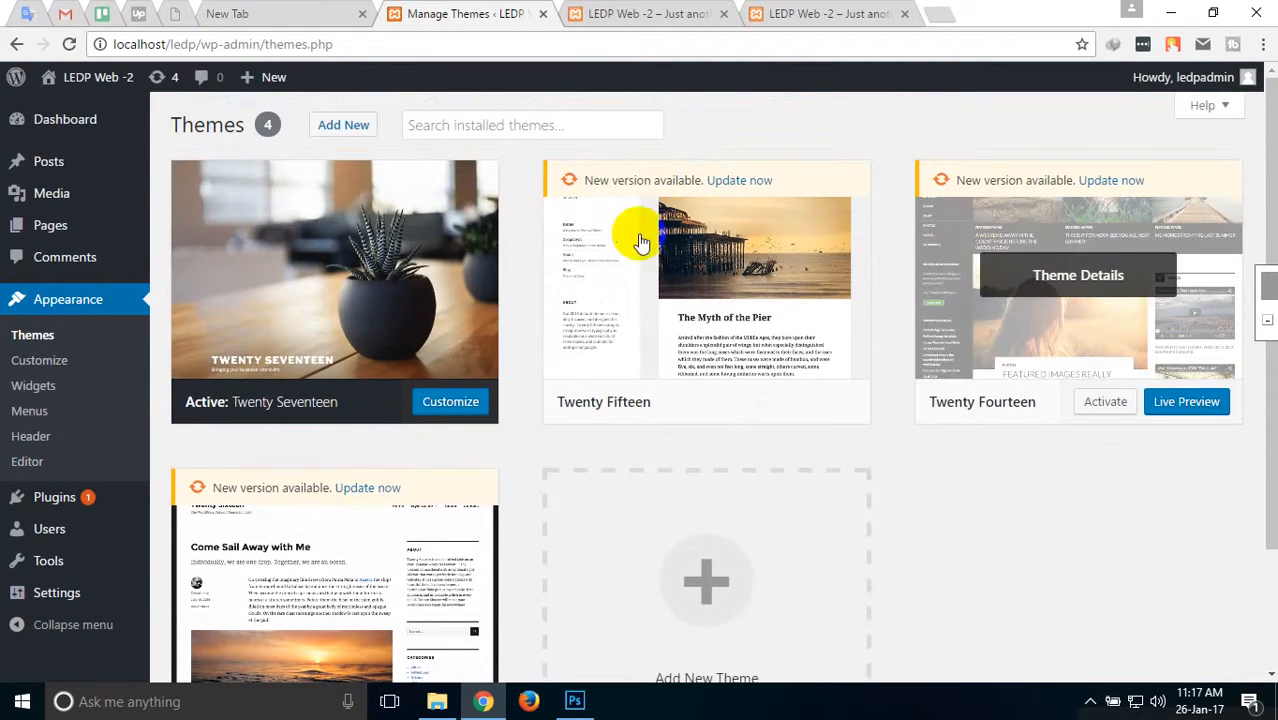
scroll(720, 430, "down", 2)
scroll(680, 330, "up", 2)
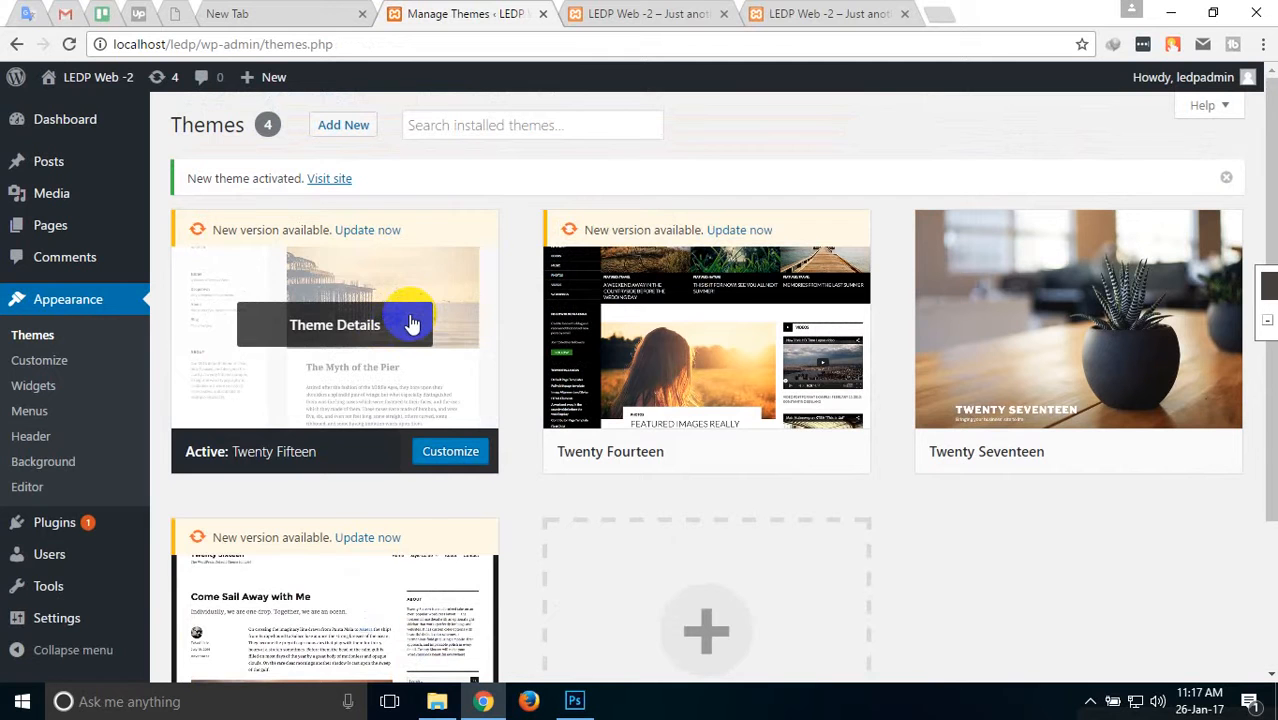
Open the live site in a new tab and examine how its posts and sidebar look with Twenty Fifteen.
right_click(336, 178)
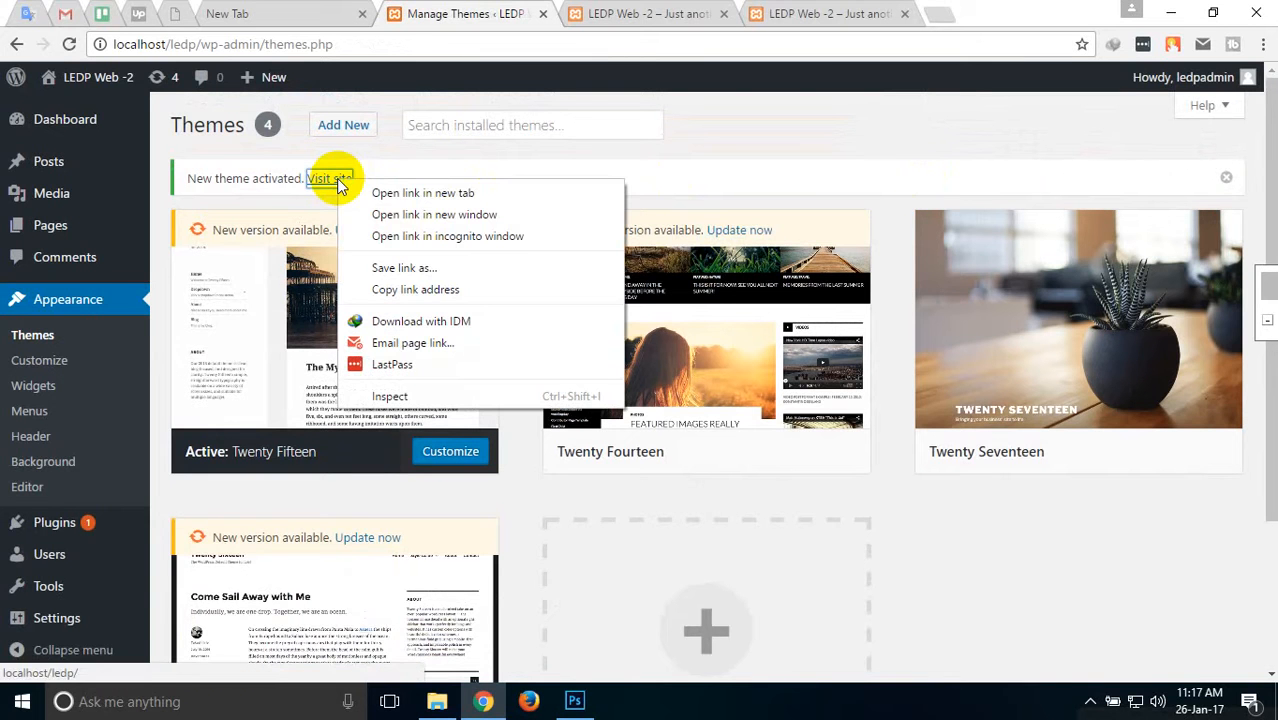
left_click(395, 193)
left_click(608, 12)
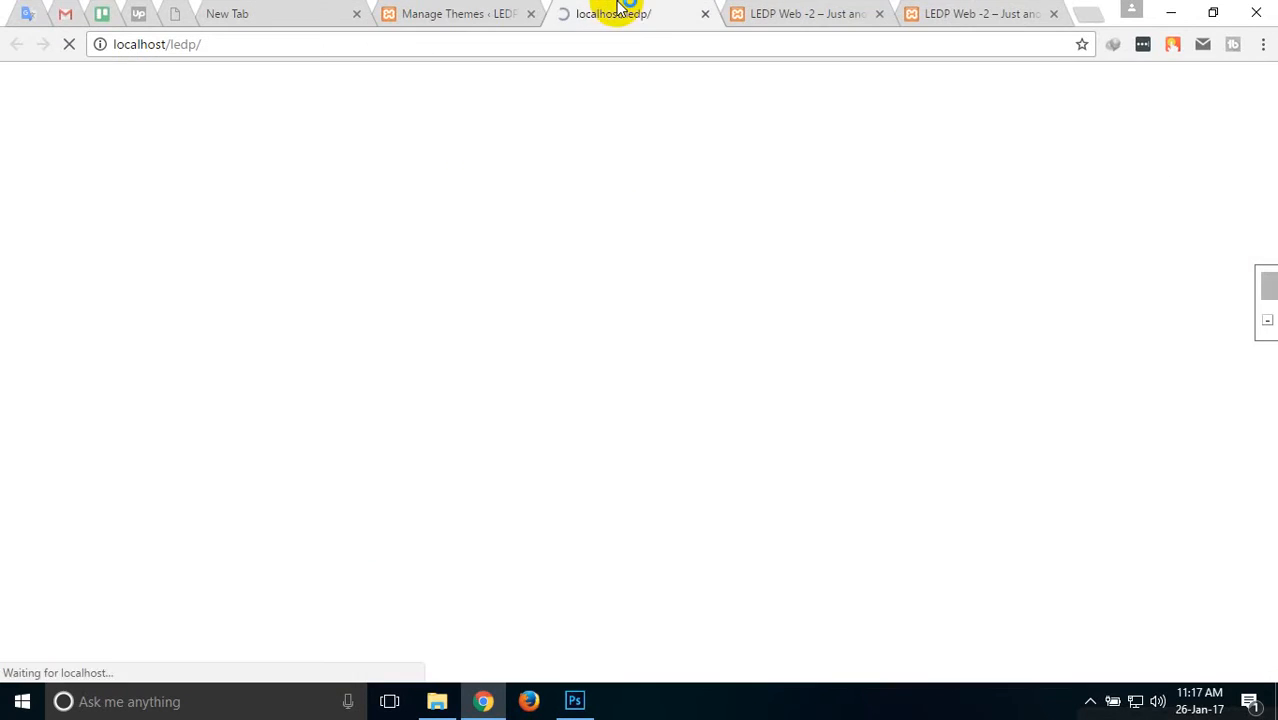
scroll(348, 385, "down", 8)
scroll(349, 360, "up", 7)
scroll(359, 308, "down", 8)
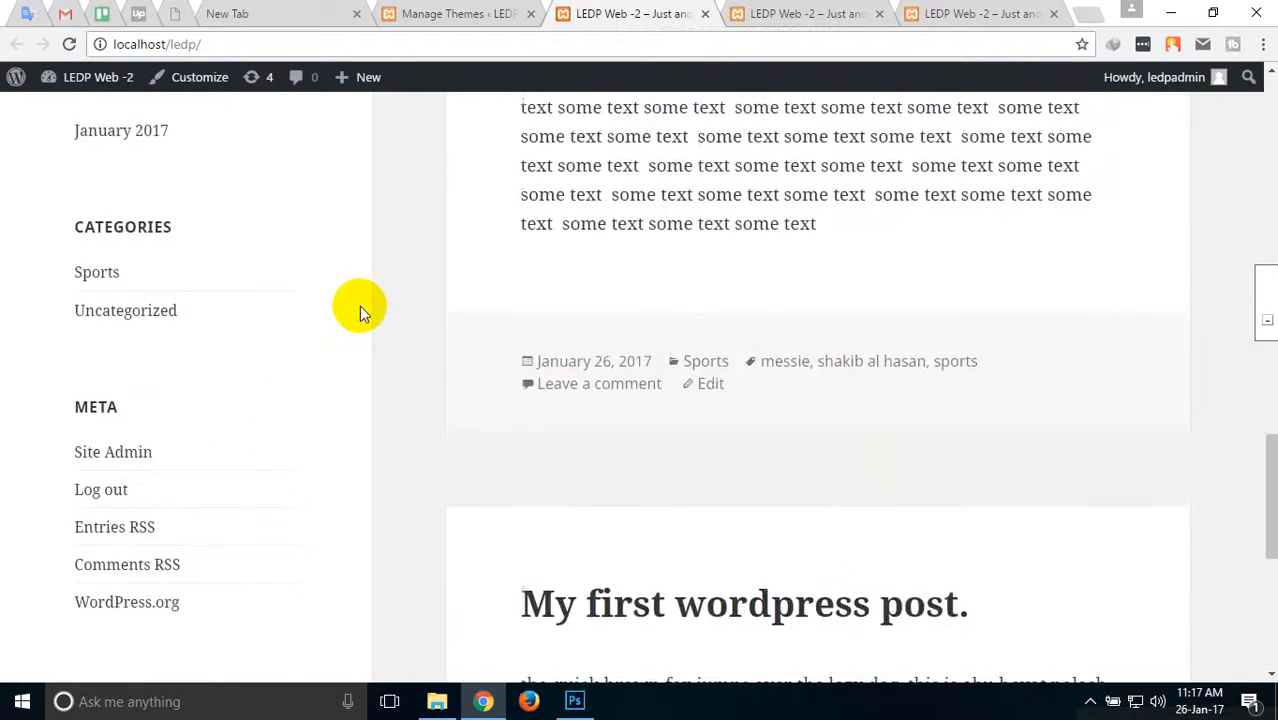
scroll(359, 306, "up", 6)
Return to the theme manager, look through the installed themes and activate Twenty Fourteen.
left_click(456, 13)
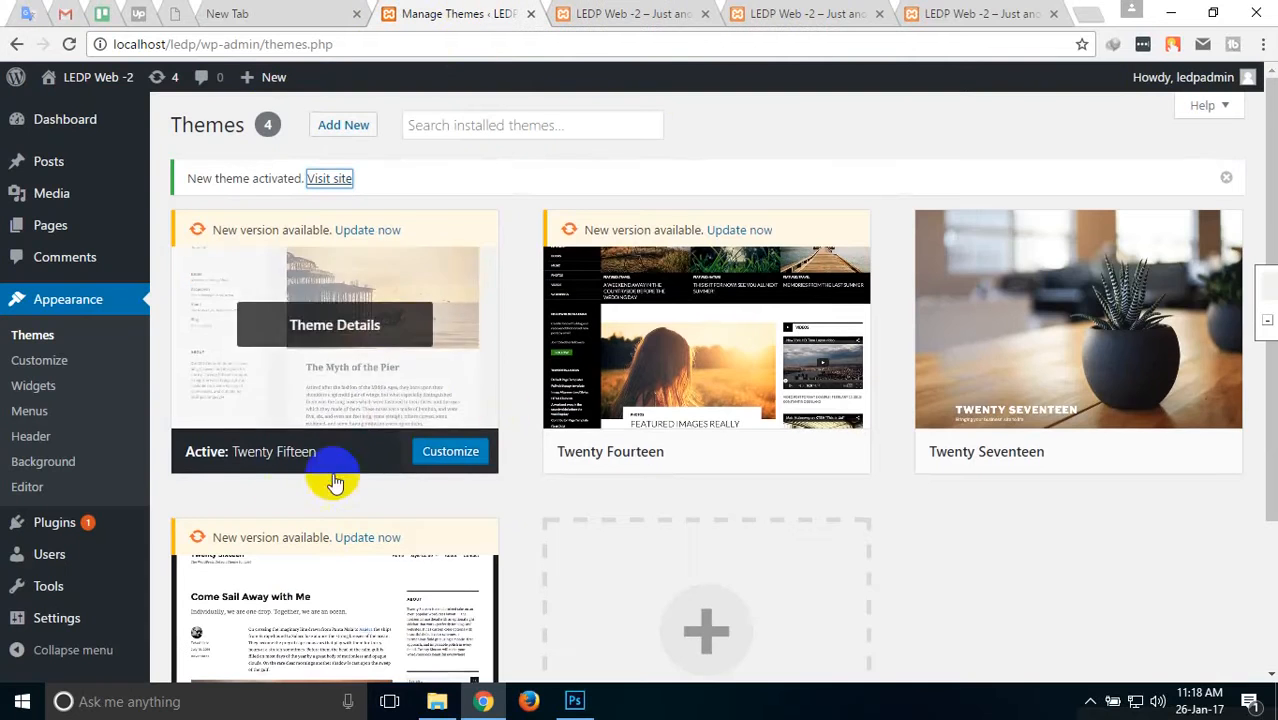
scroll(278, 483, "down", 3)
scroll(342, 471, "up", 3)
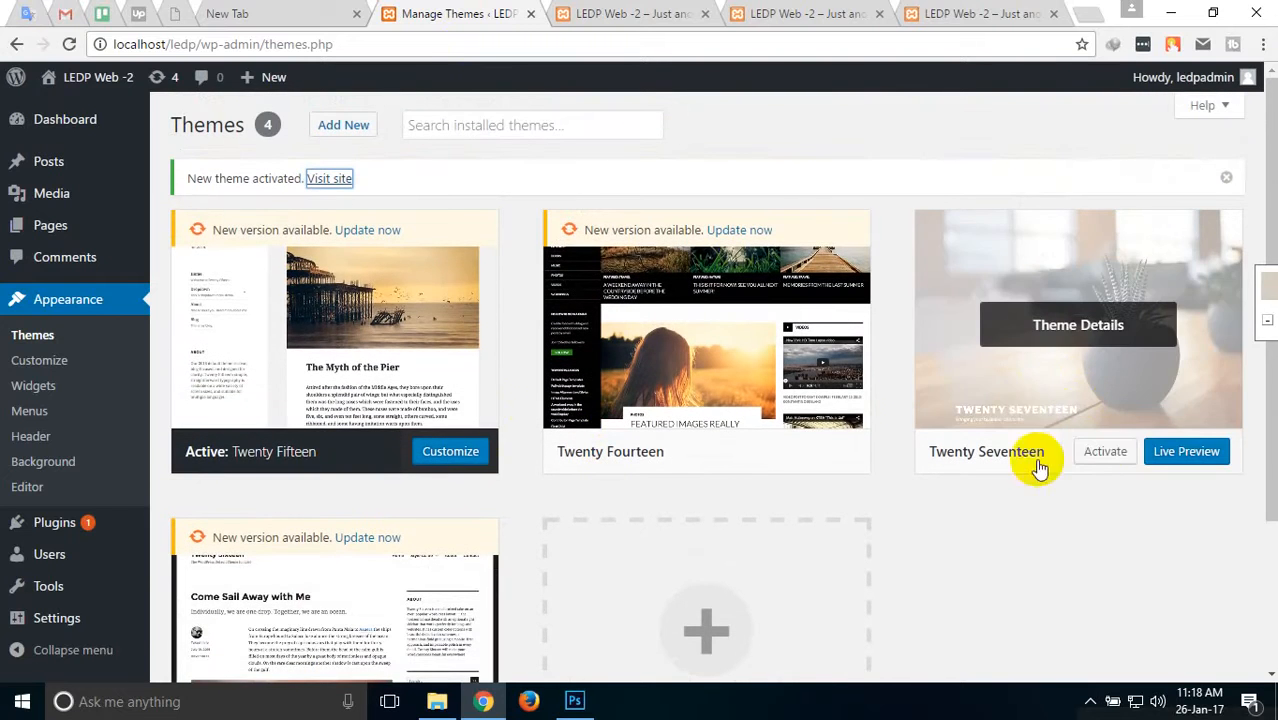
scroll(300, 414, "down", 2)
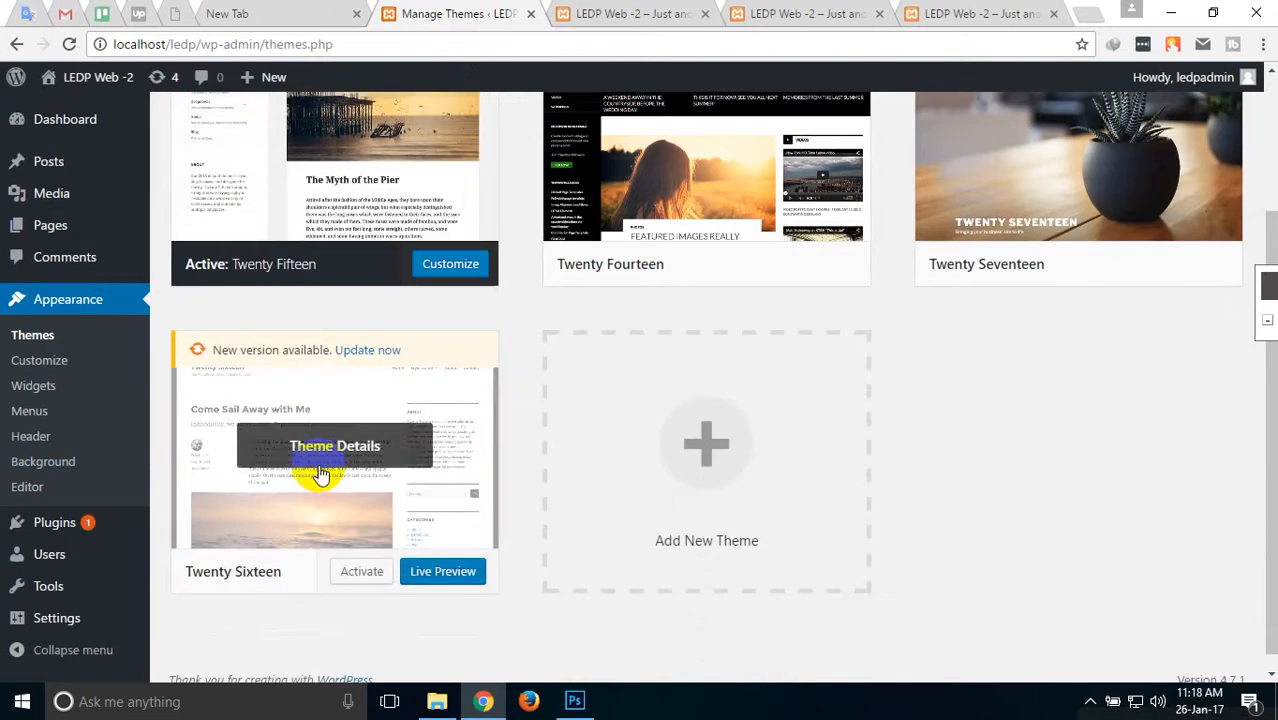
scroll(271, 486, "up", 1)
scroll(280, 570, "down", 1)
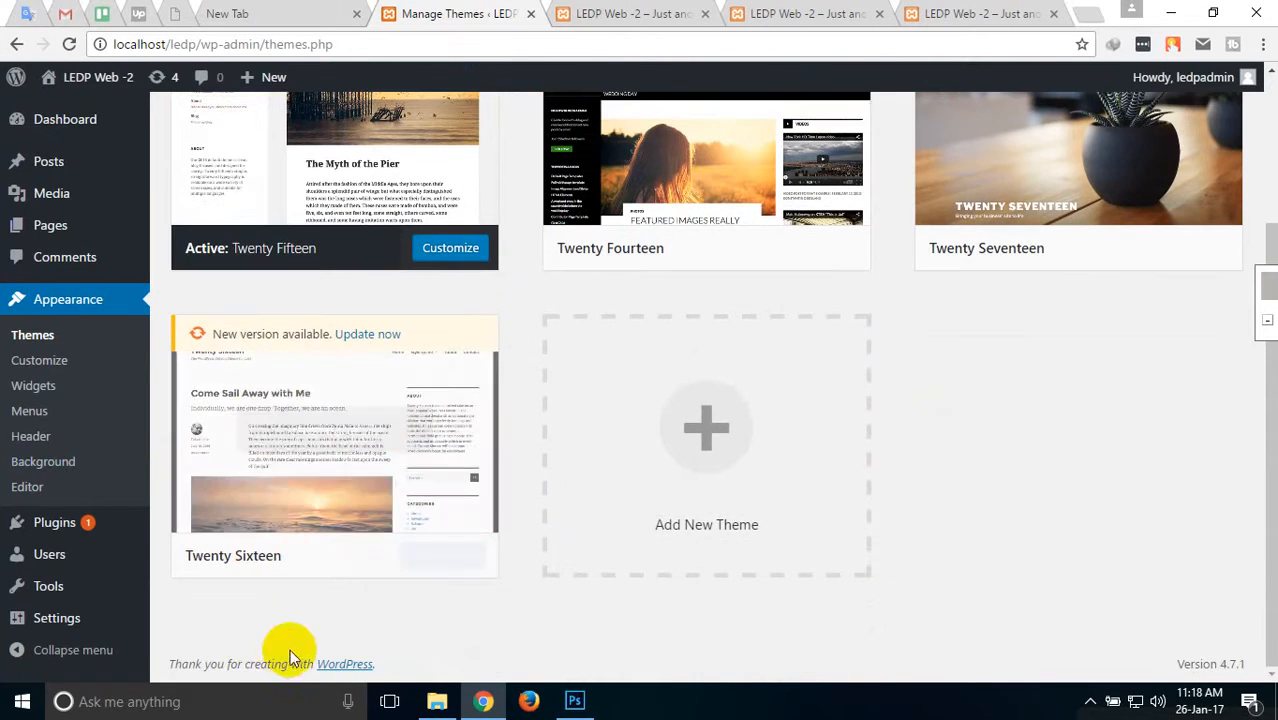
scroll(360, 428, "up", 2)
mouse_move(765, 315)
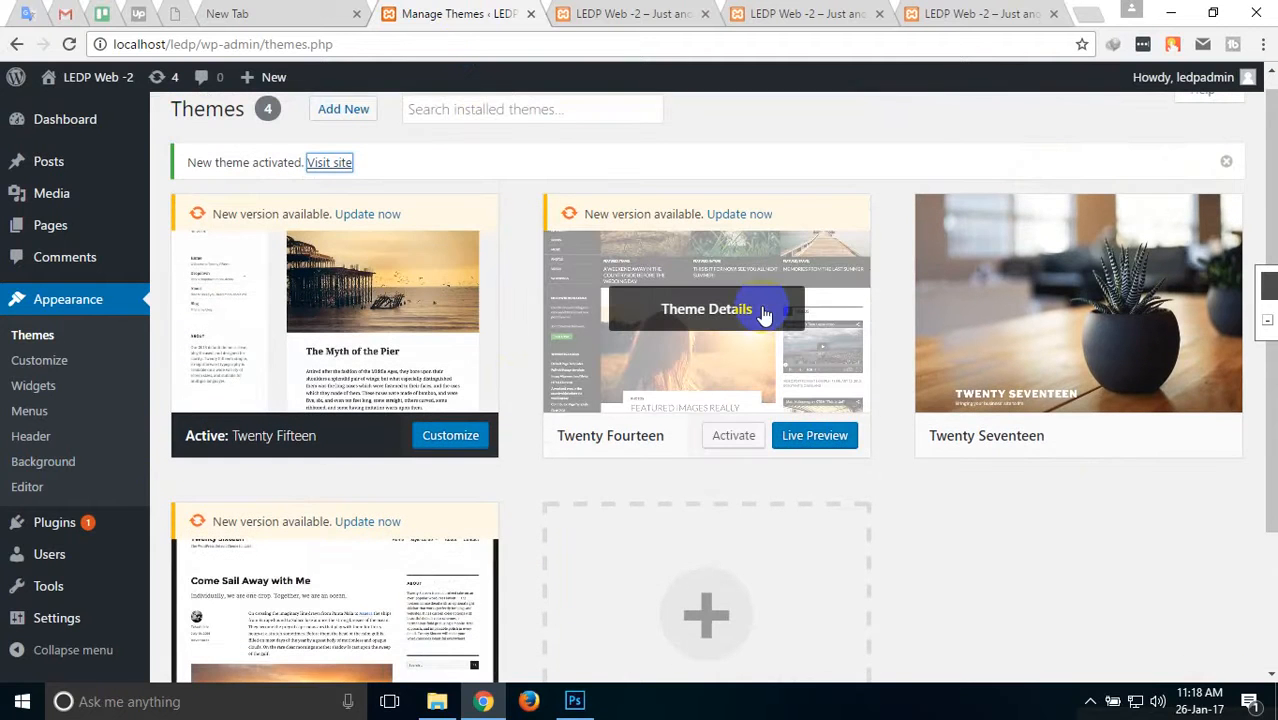
left_click(733, 437)
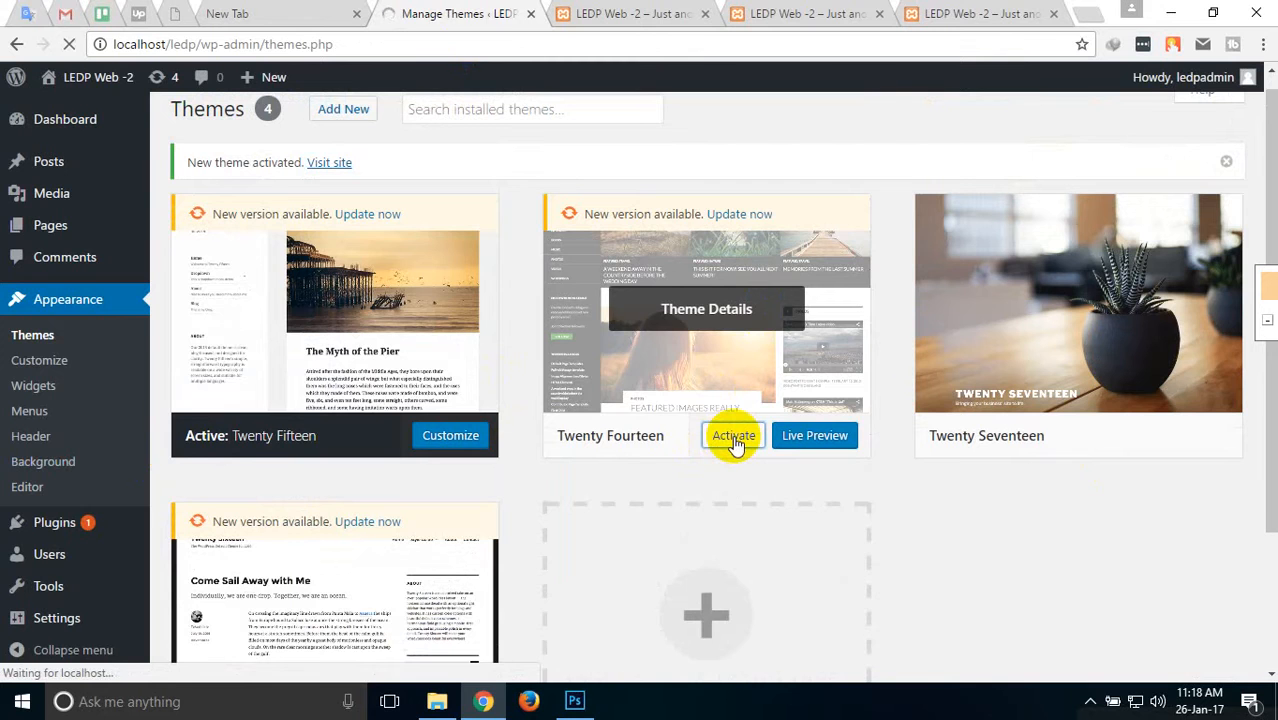
Open the live site in a new tab and examine how its posts and sidebar look with Twenty Fourteen.
left_click(637, 8)
left_click(460, 13)
right_click(328, 188)
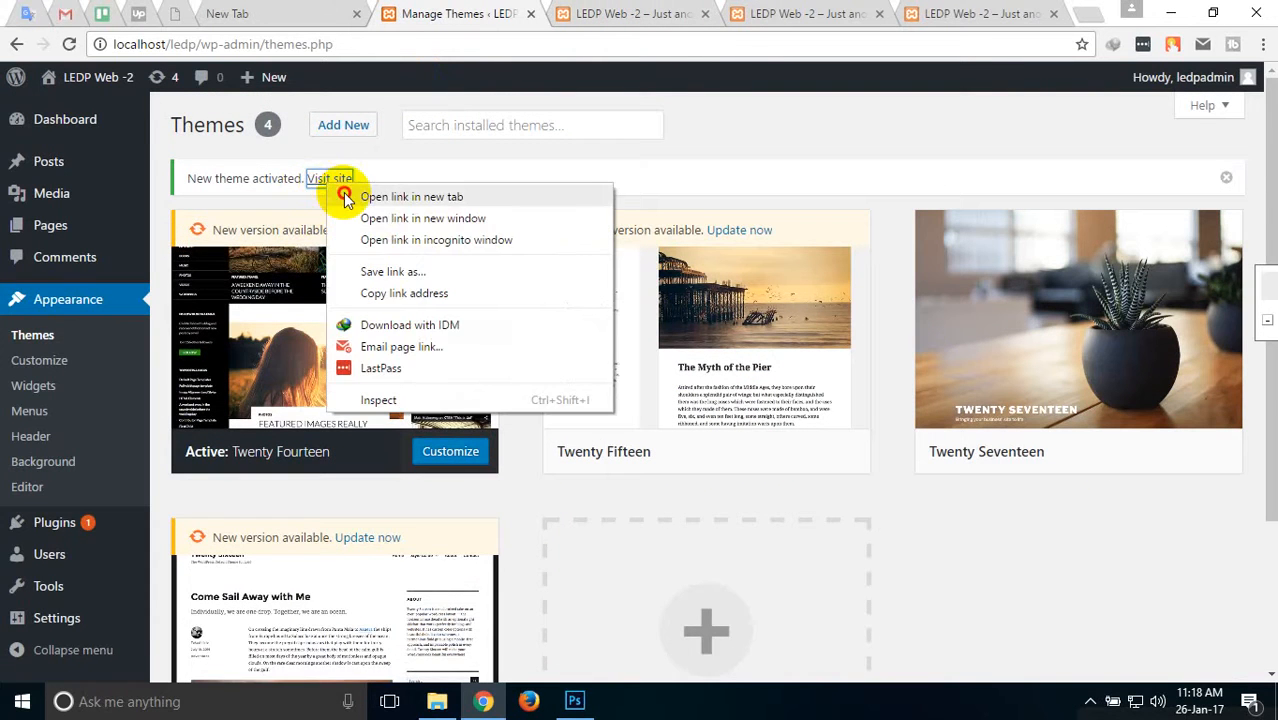
left_click(343, 195)
left_click(583, 10)
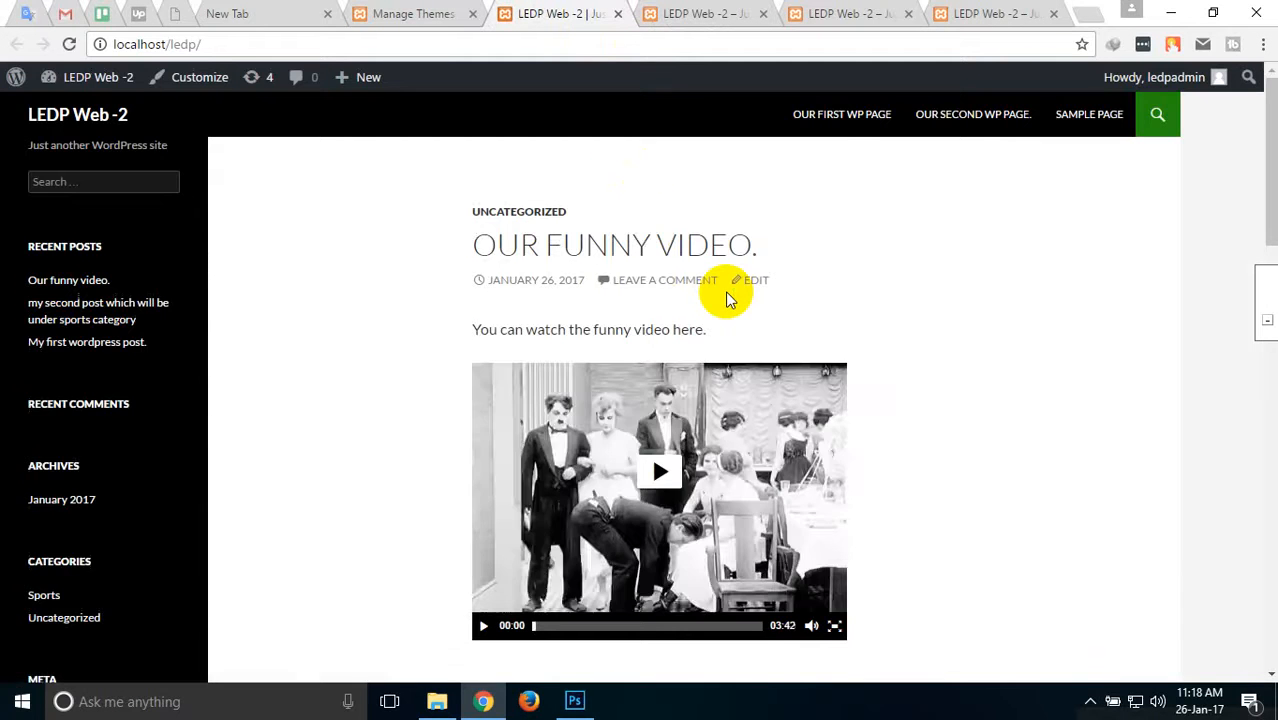
scroll(366, 360, "down", 15)
scroll(366, 360, "up", 15)
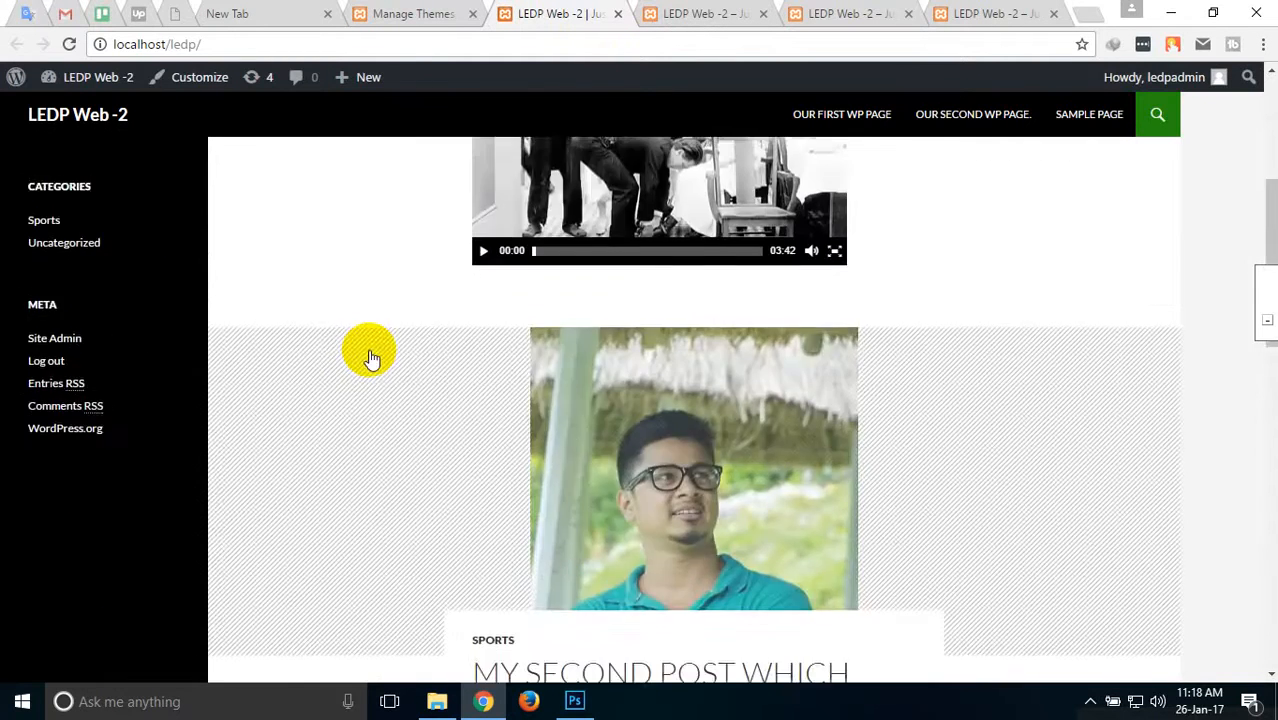
Return to the theme manager, start adding a new theme and search the theme directory for "ajaira".
left_click(403, 8)
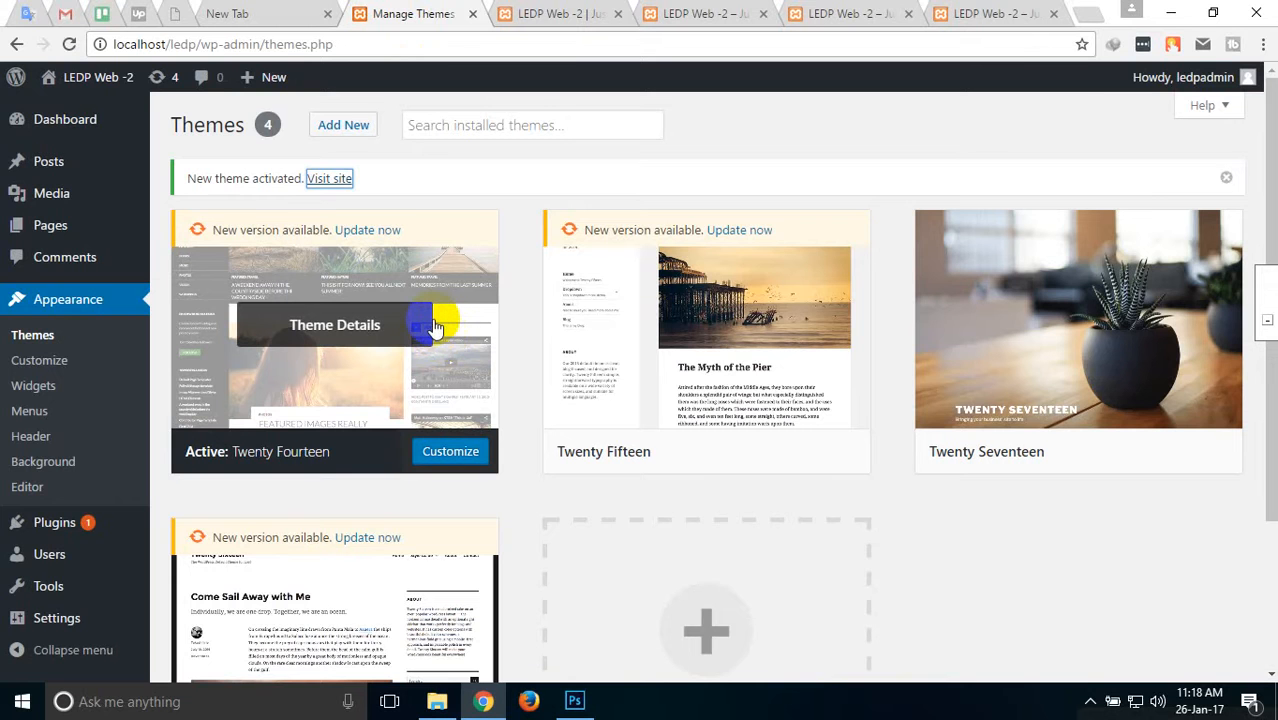
scroll(802, 465, "down", 1)
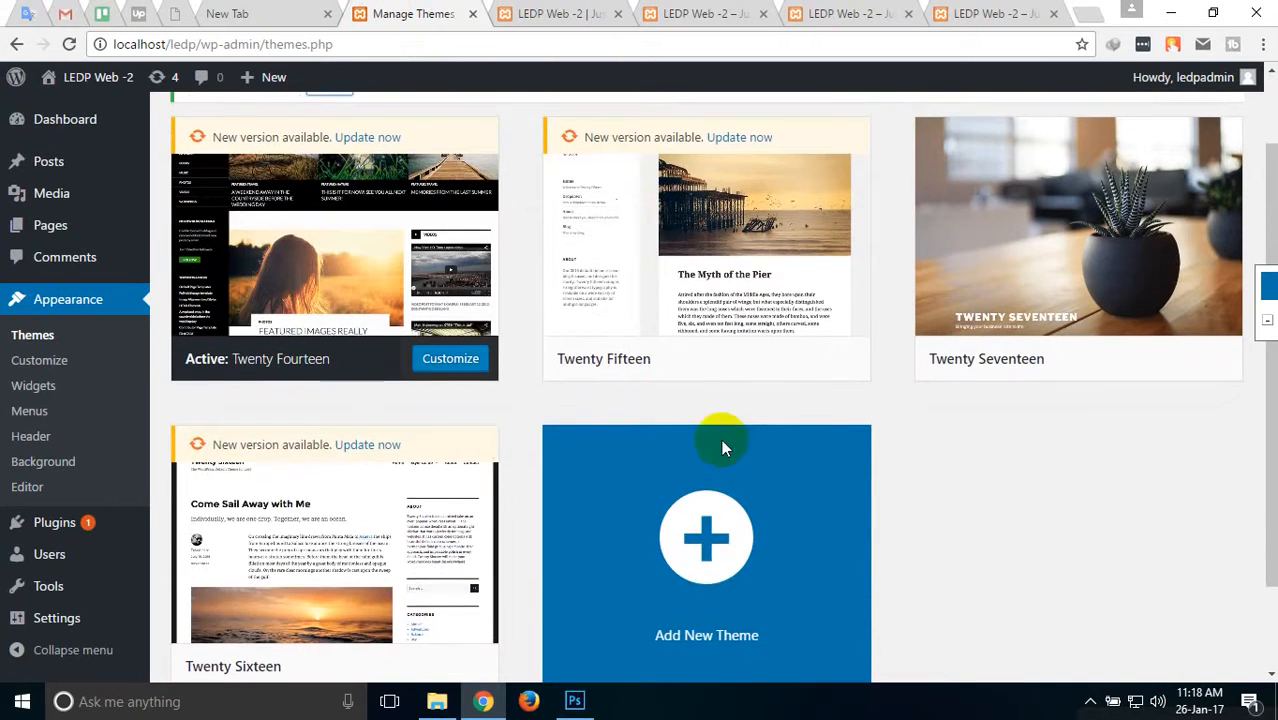
scroll(722, 445, "up", 1)
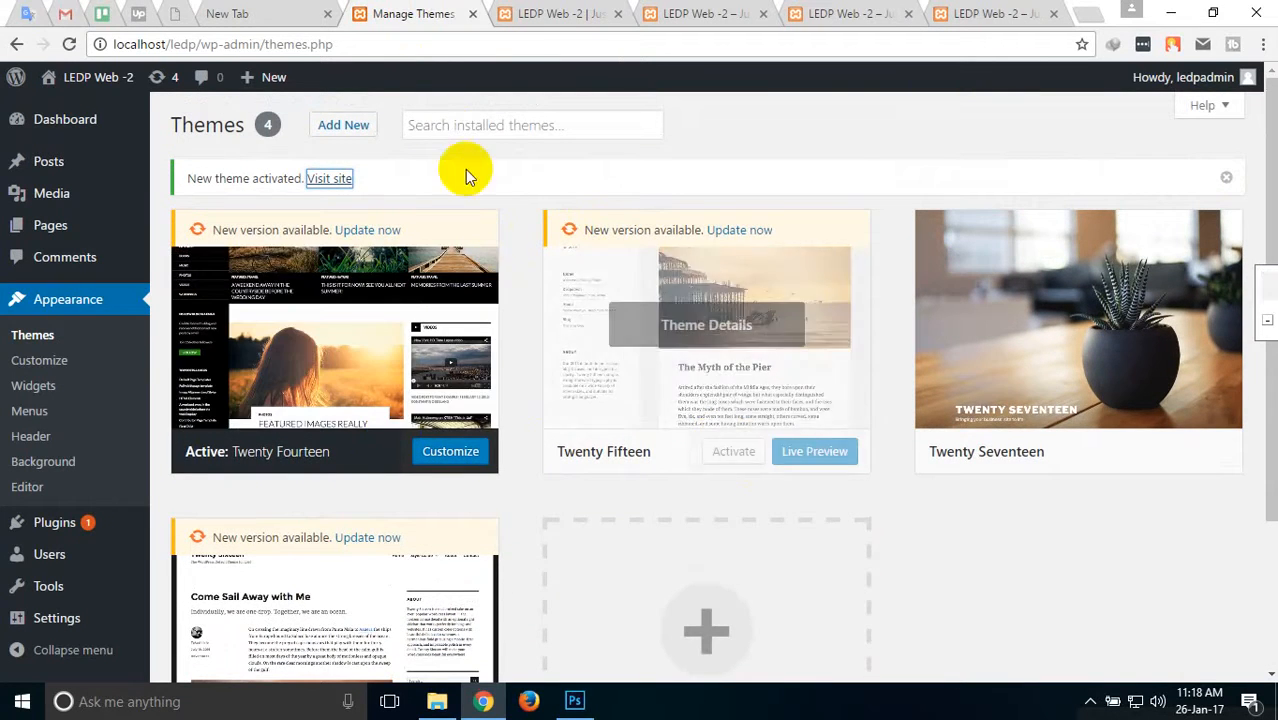
left_click(443, 127)
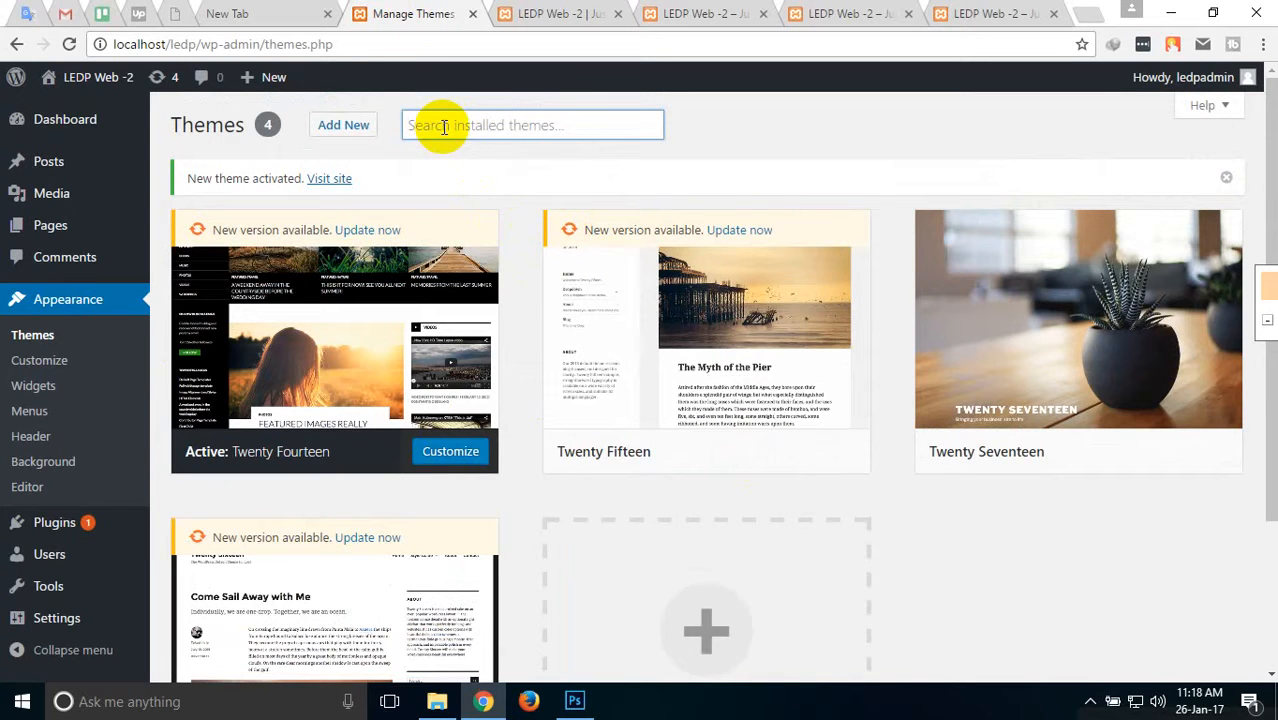
left_click(356, 130)
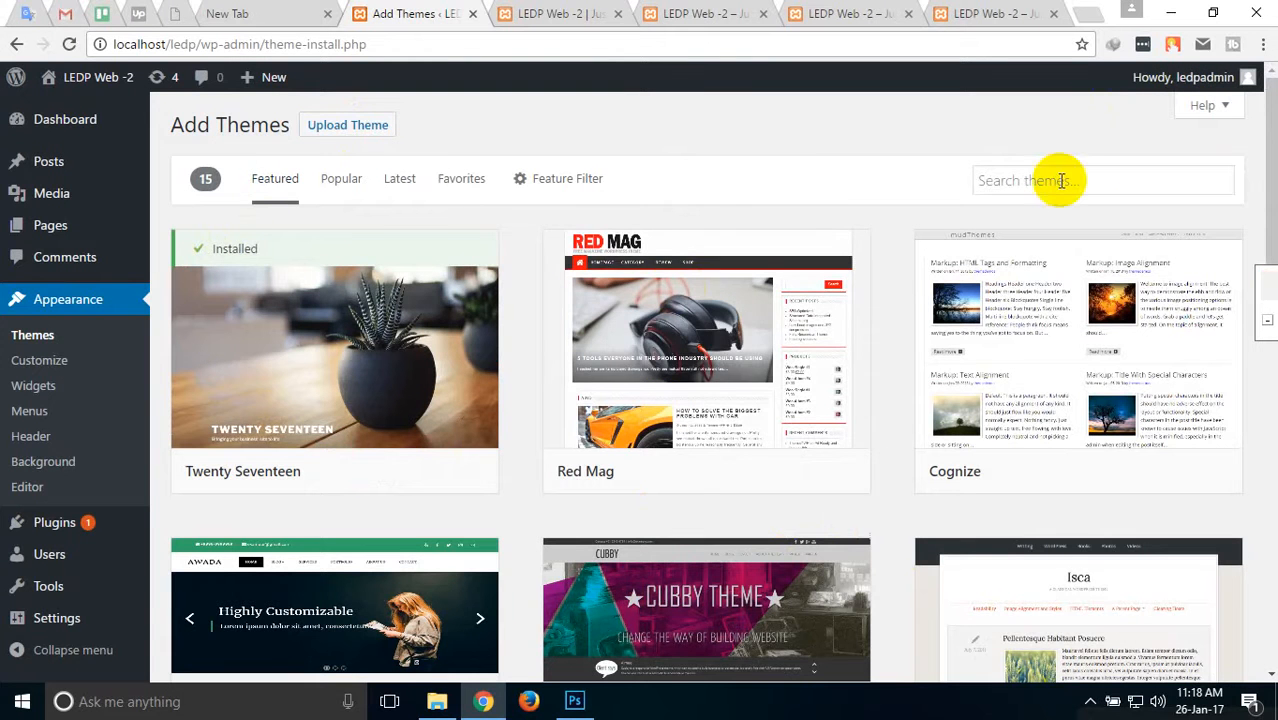
left_click(1060, 181)
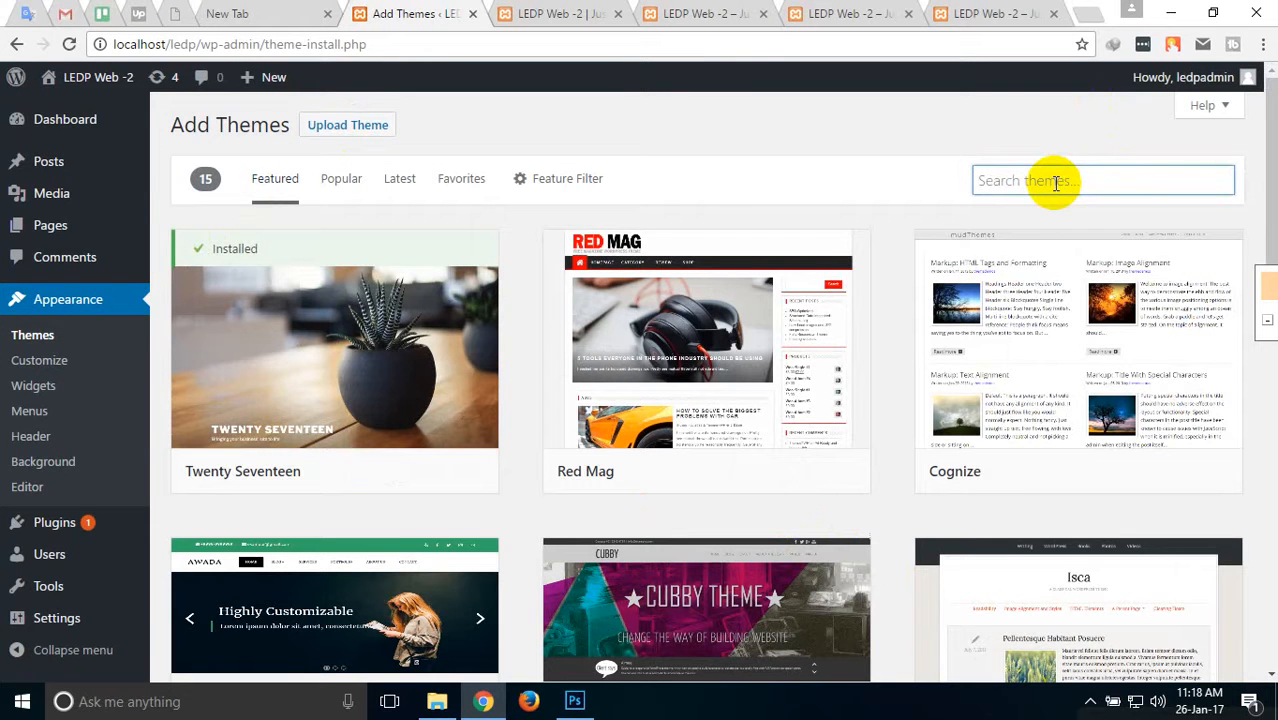
type("ajaira")
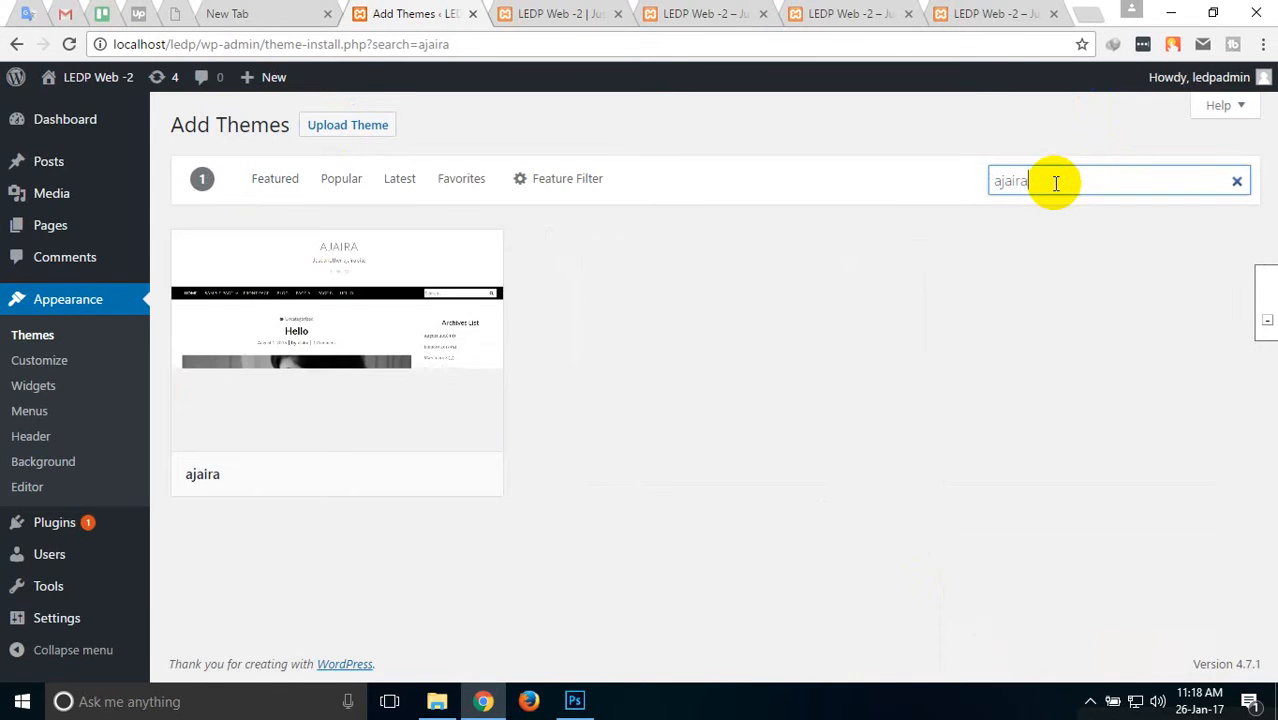
Preview the ajaira theme, install it and activate it on the site.
left_click(342, 390)
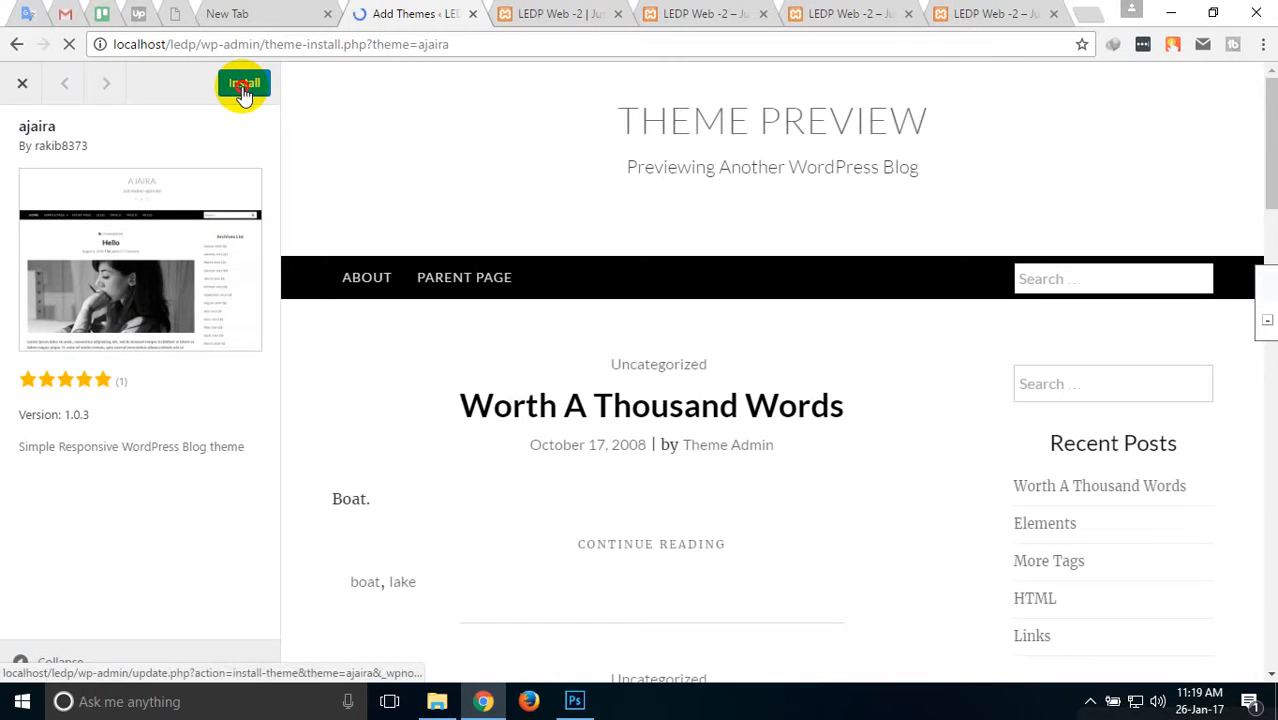
left_click(241, 88)
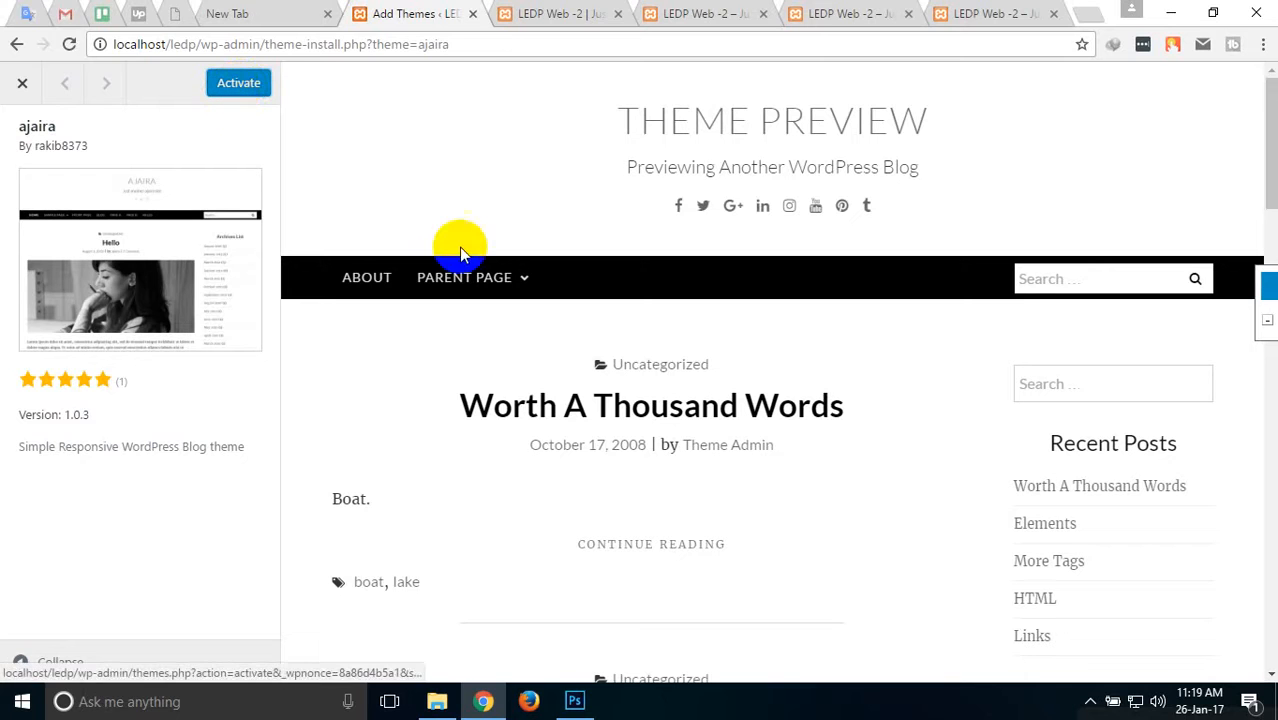
left_click(240, 85)
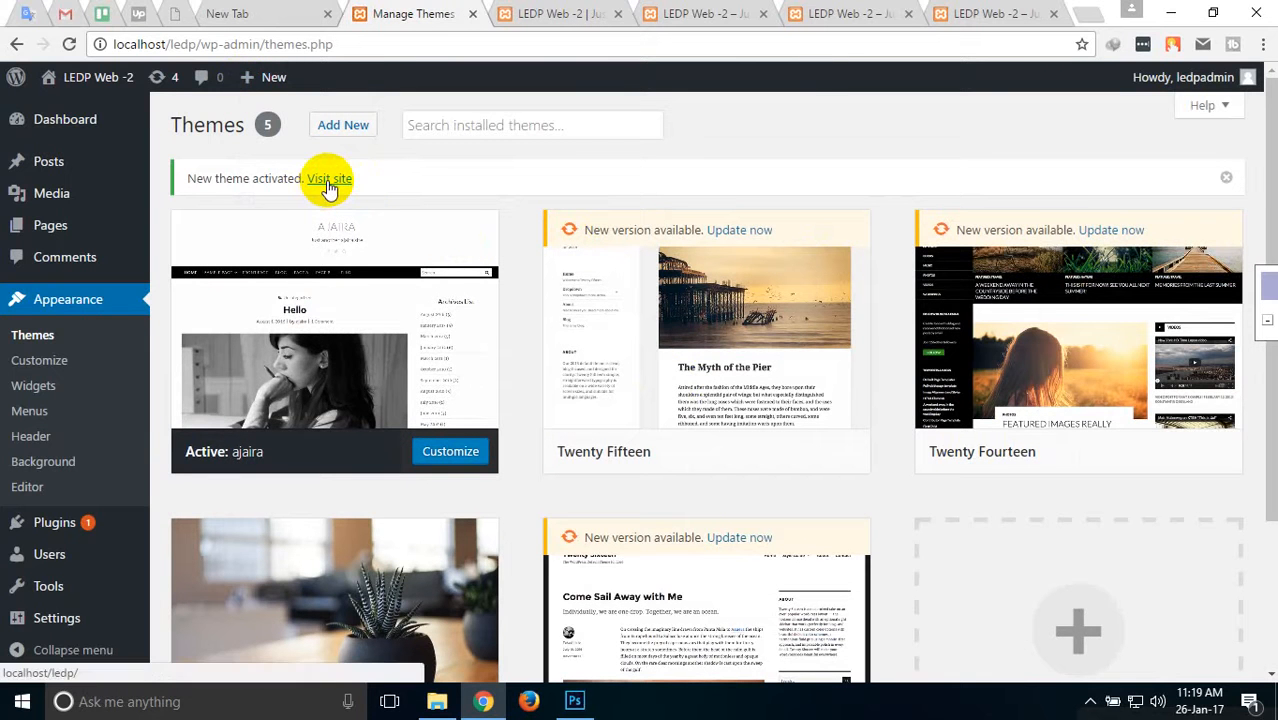
Open the live site in a new tab and examine its header, posts, sidebar and footer with the ajaira theme.
right_click(329, 180)
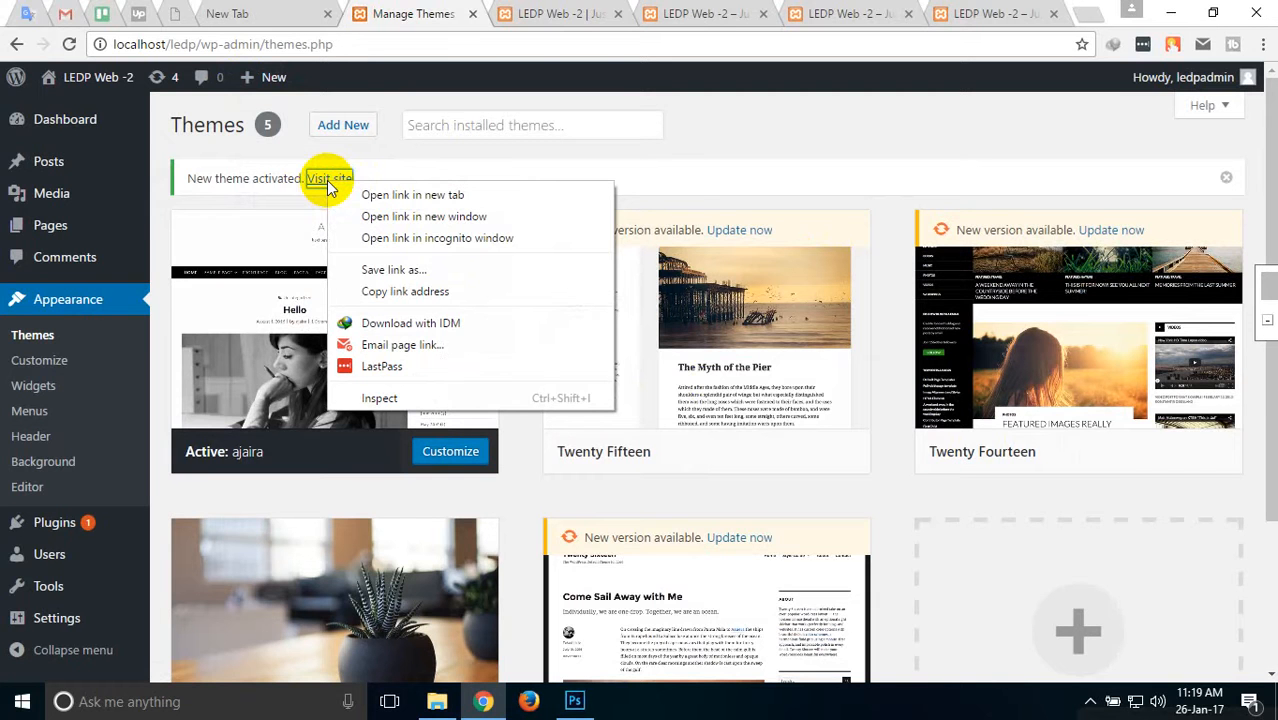
left_click(382, 194)
left_click_drag(747, 14, 540, 5)
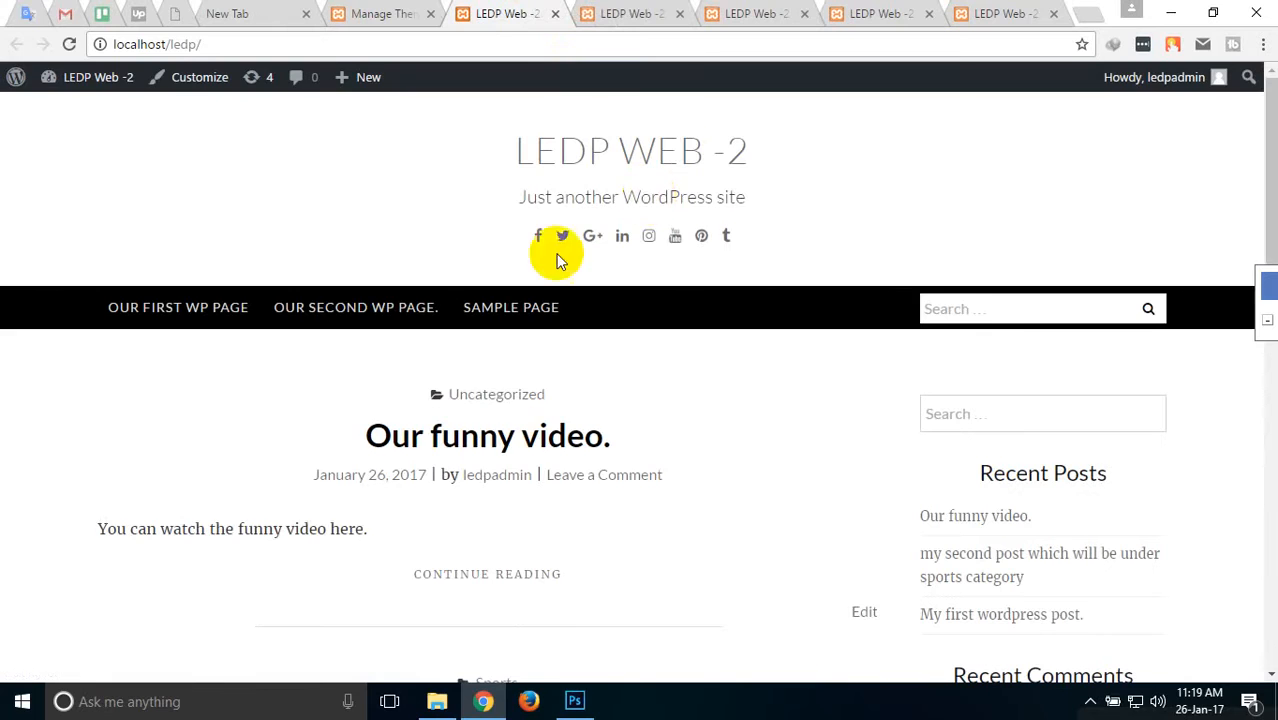
scroll(565, 311, "down", 13)
scroll(560, 260, "up", 14)
scroll(552, 275, "down", 12)
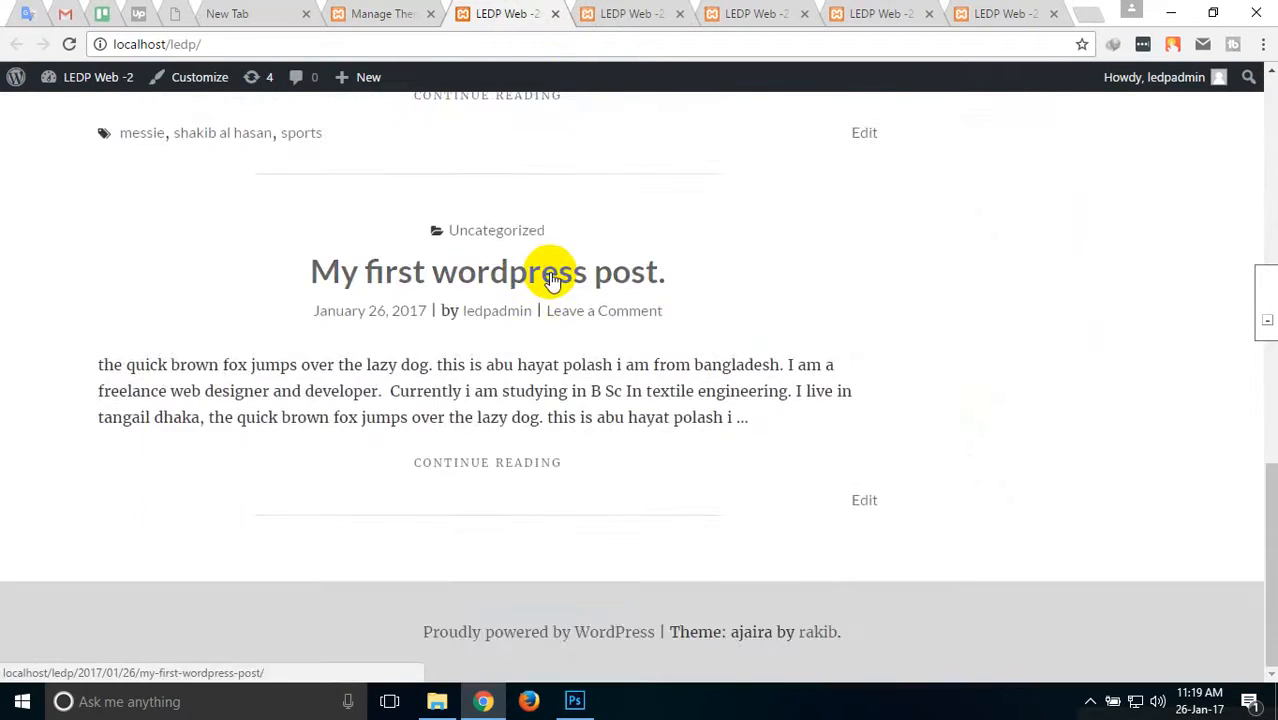
scroll(552, 278, "up", 7)
scroll(552, 278, "down", 7)
scroll(551, 280, "up", 10)
scroll(549, 278, "down", 2)
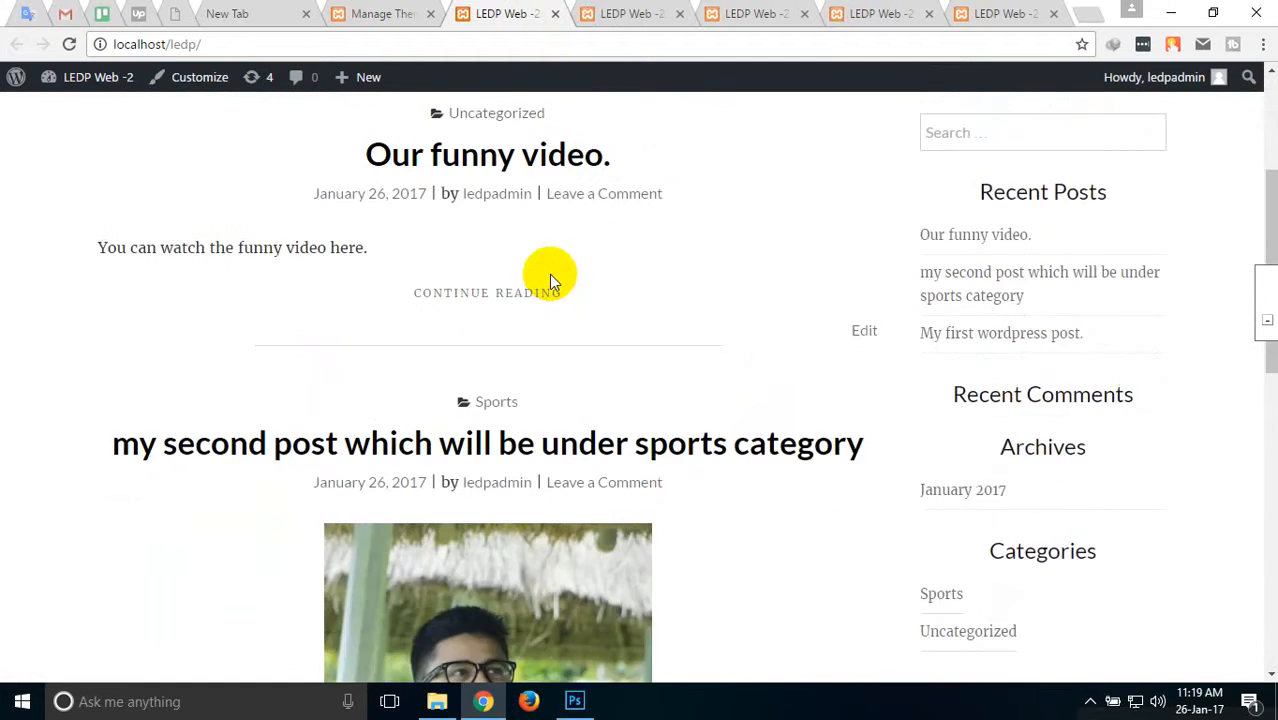
scroll(549, 274, "up", 1)
scroll(549, 274, "down", 6)
Leave Chrome for the desktop and look in This PC for the Avada.zip theme archive before returning to the browser.
left_click(362, 12)
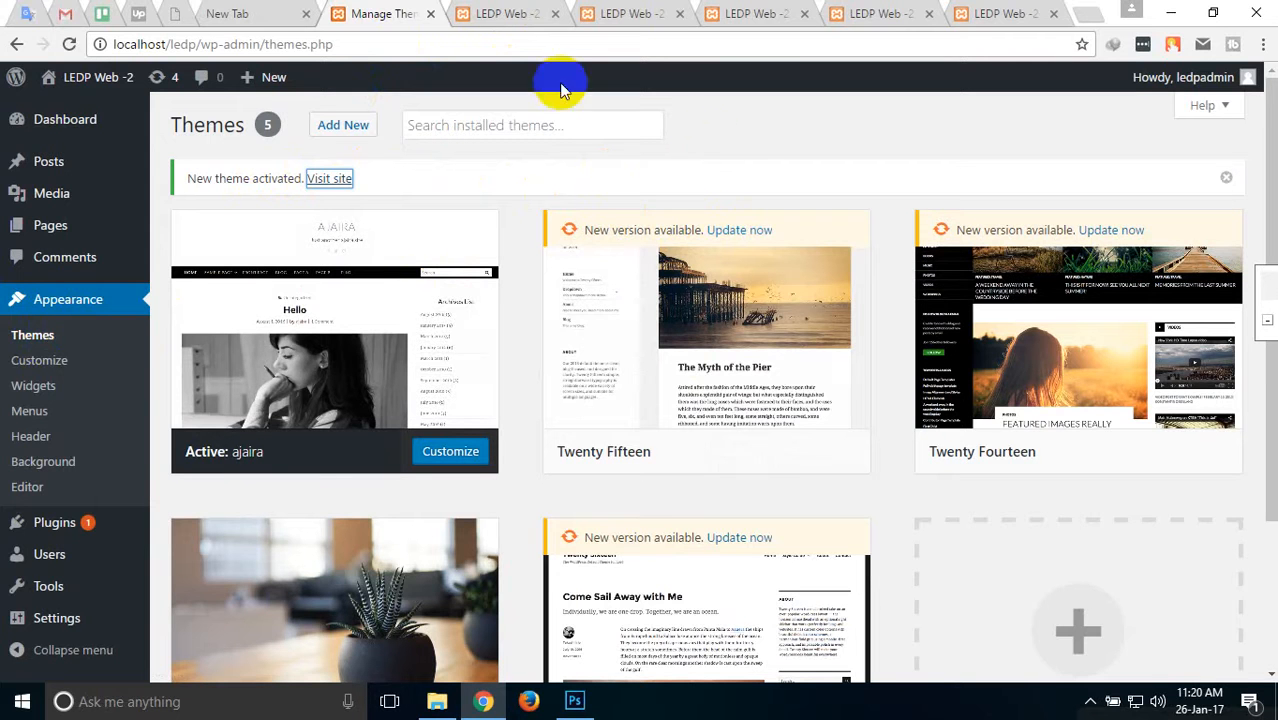
left_click(1030, 10)
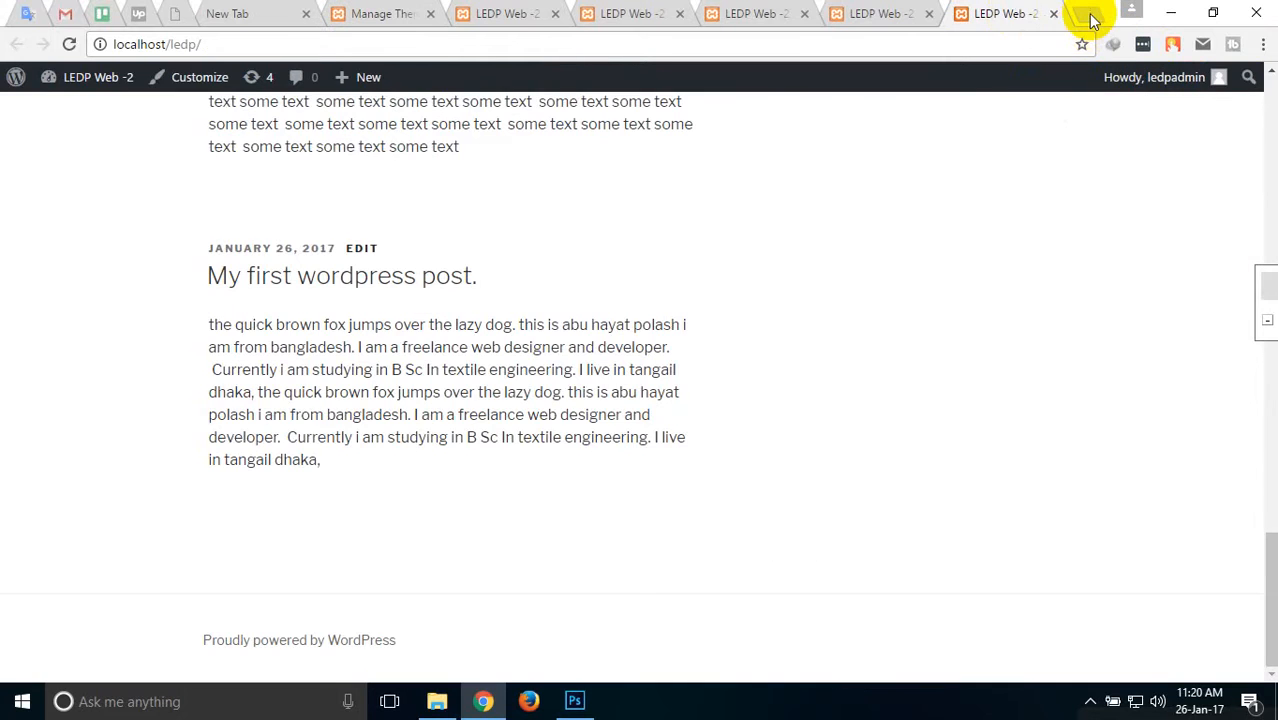
left_click(1162, 12)
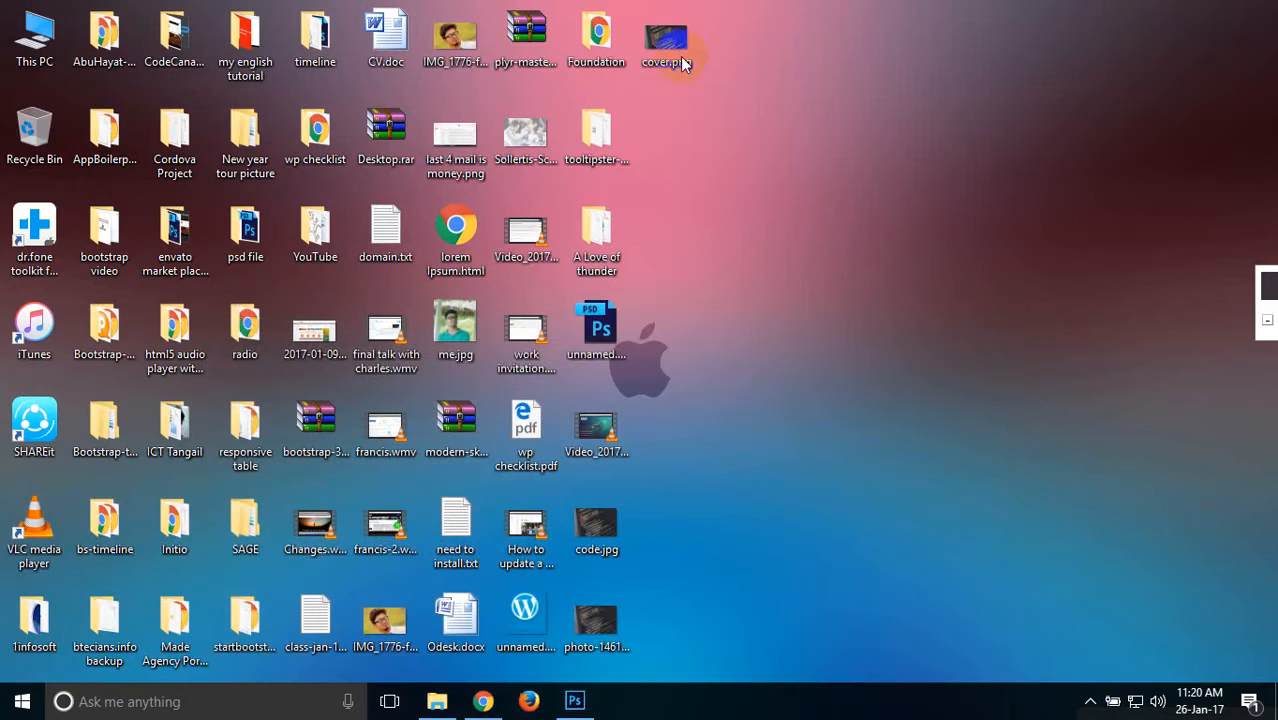
double_click(34, 38)
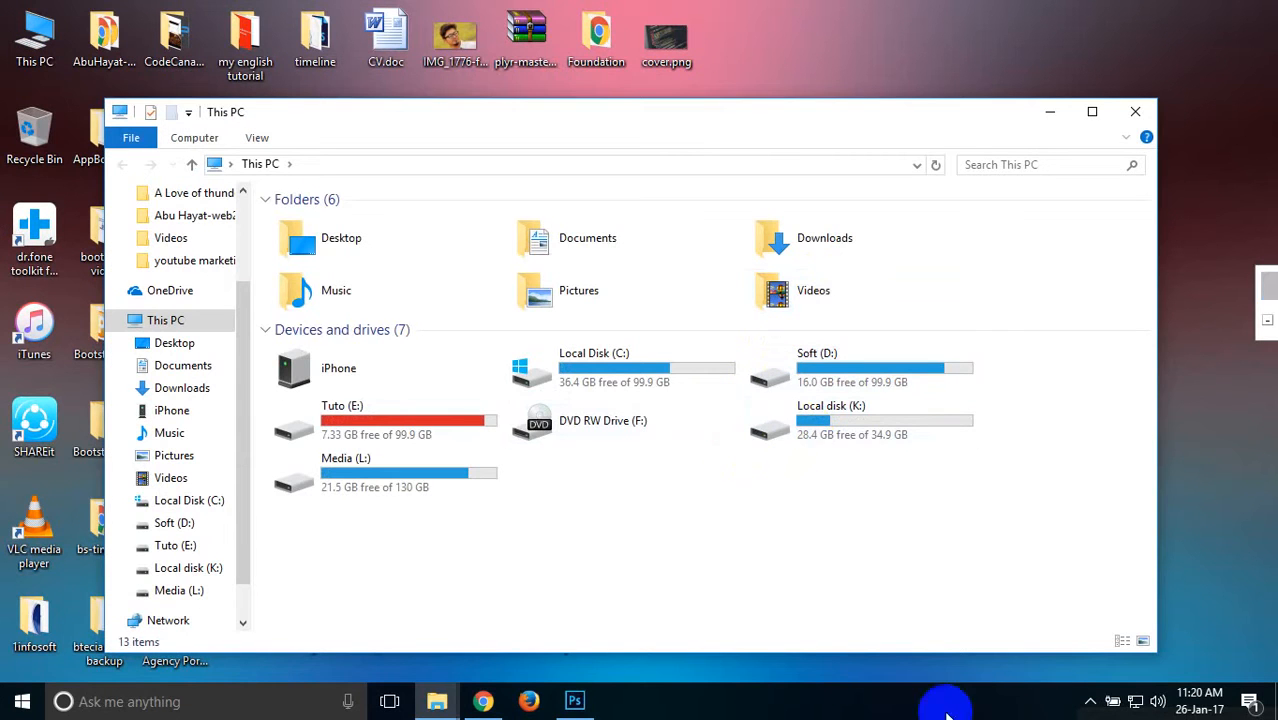
left_click(1089, 701)
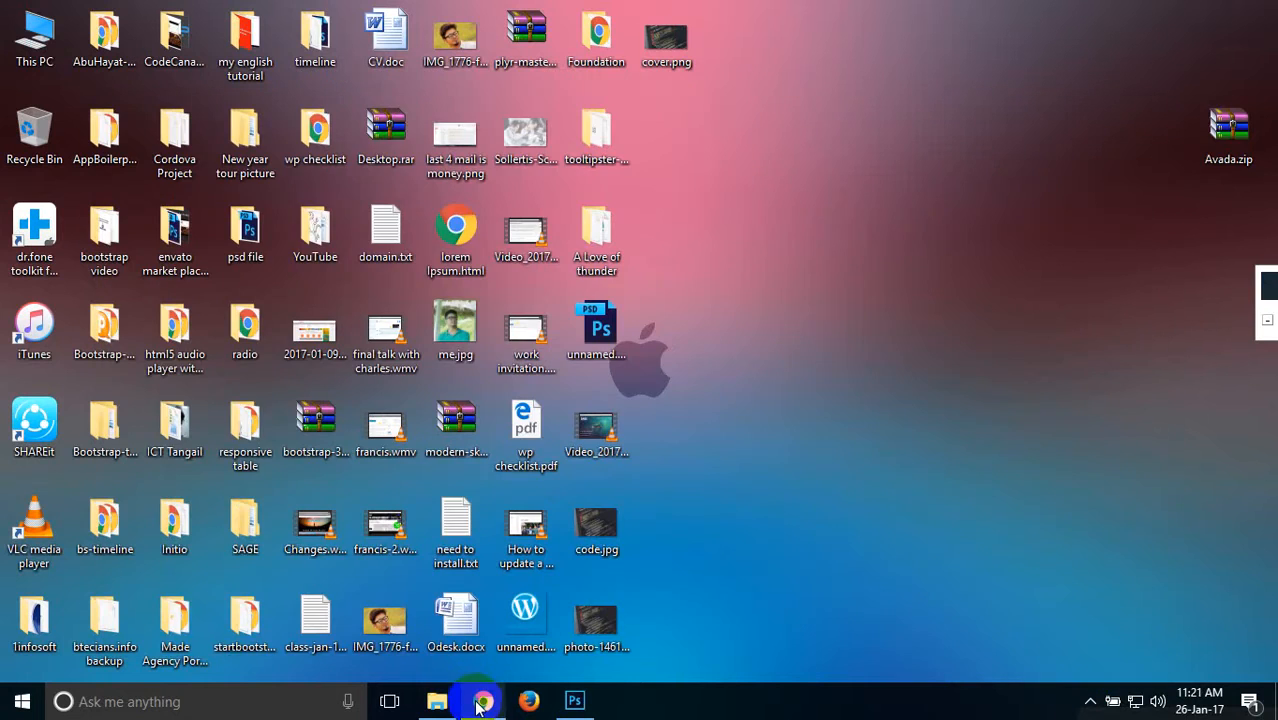
left_click(481, 704)
scroll(727, 370, "up", 15)
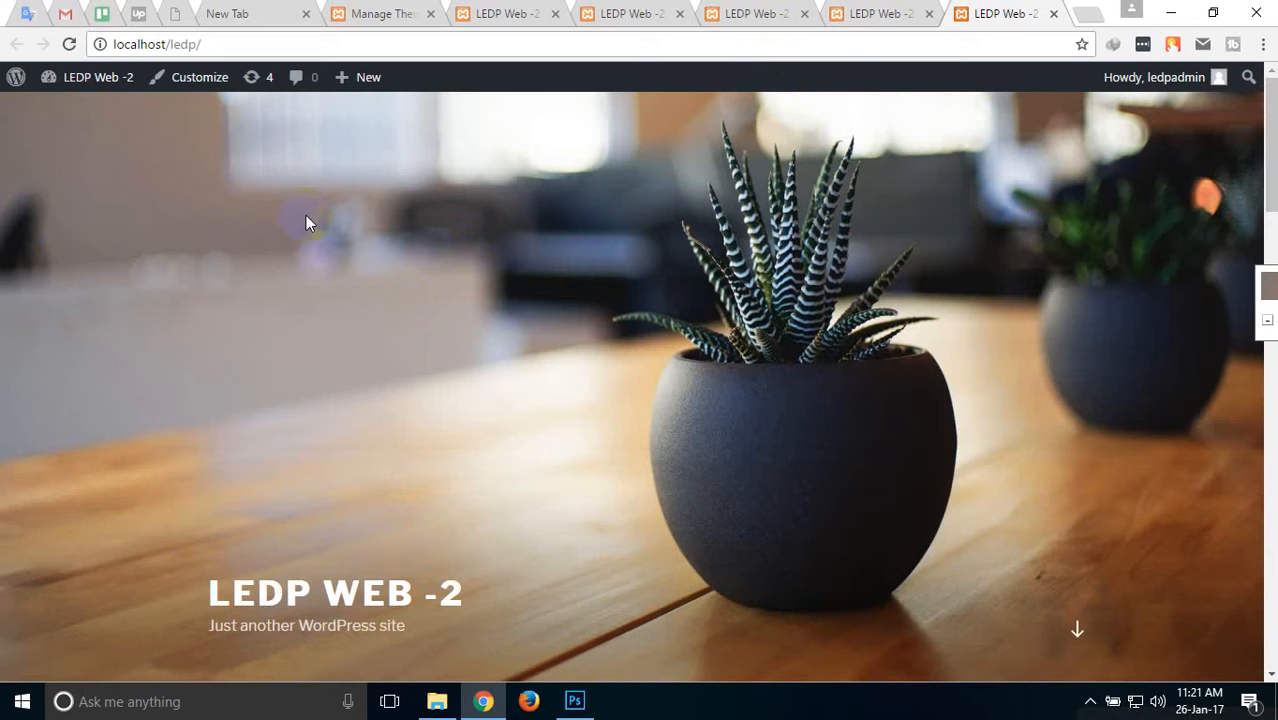
Open the theme upload form from the theme manager and choose Avada.zip from the Desktop folder.
left_click(383, 12)
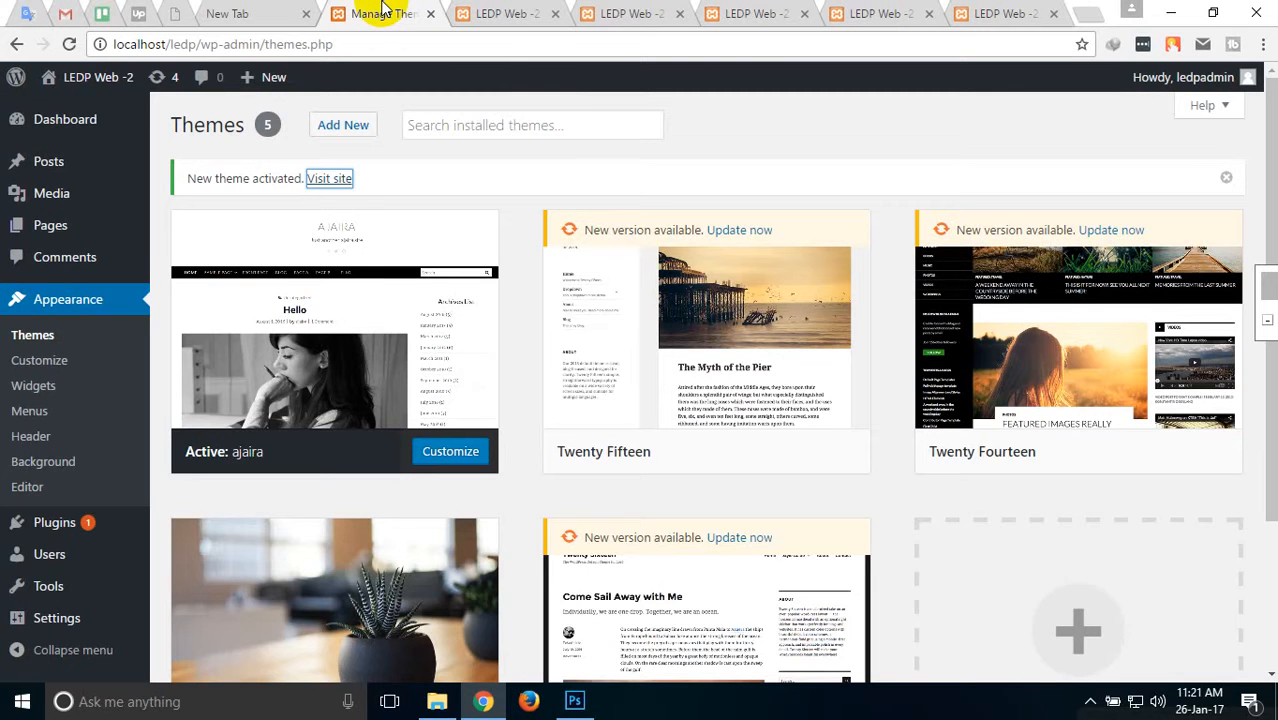
left_click(341, 126)
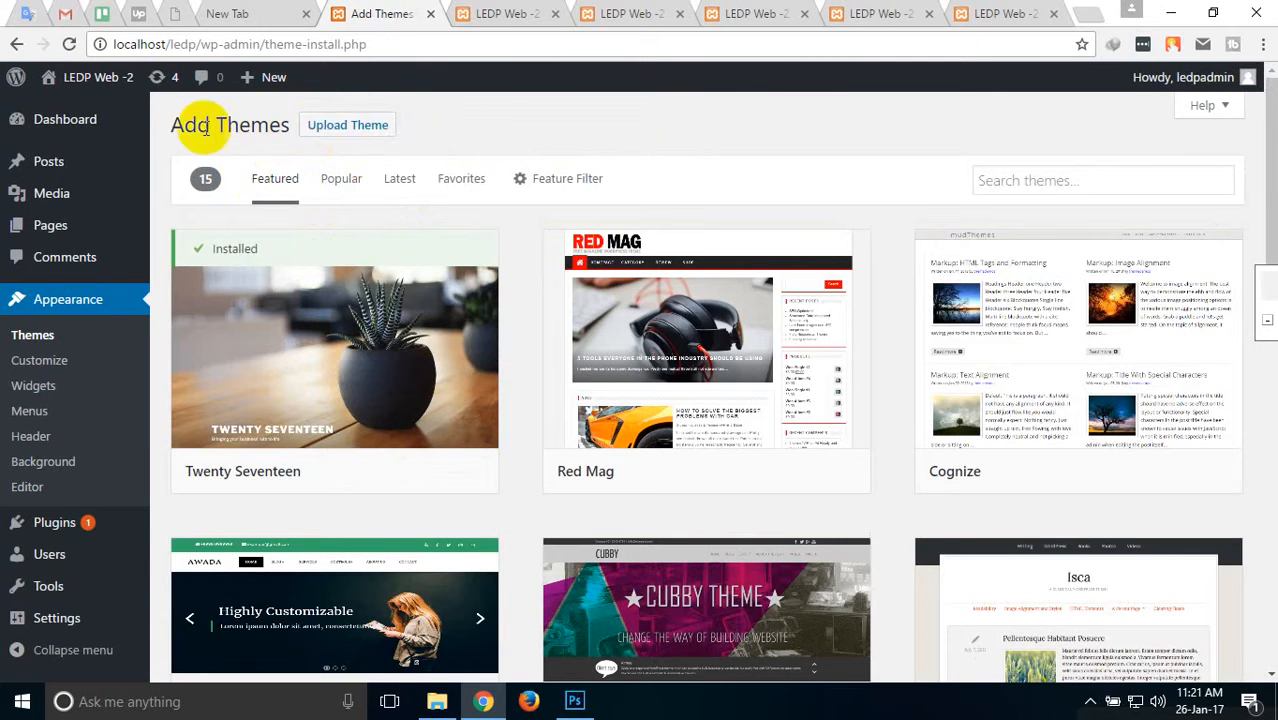
left_click(343, 134)
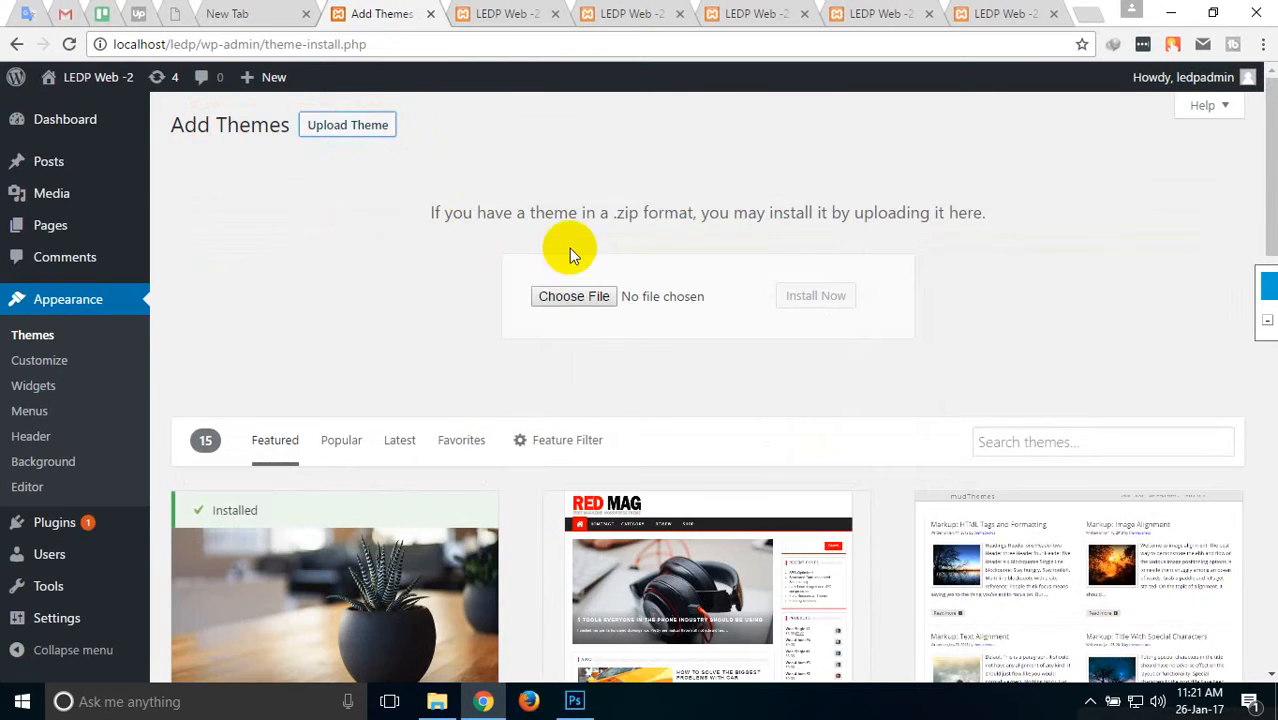
left_click(574, 296)
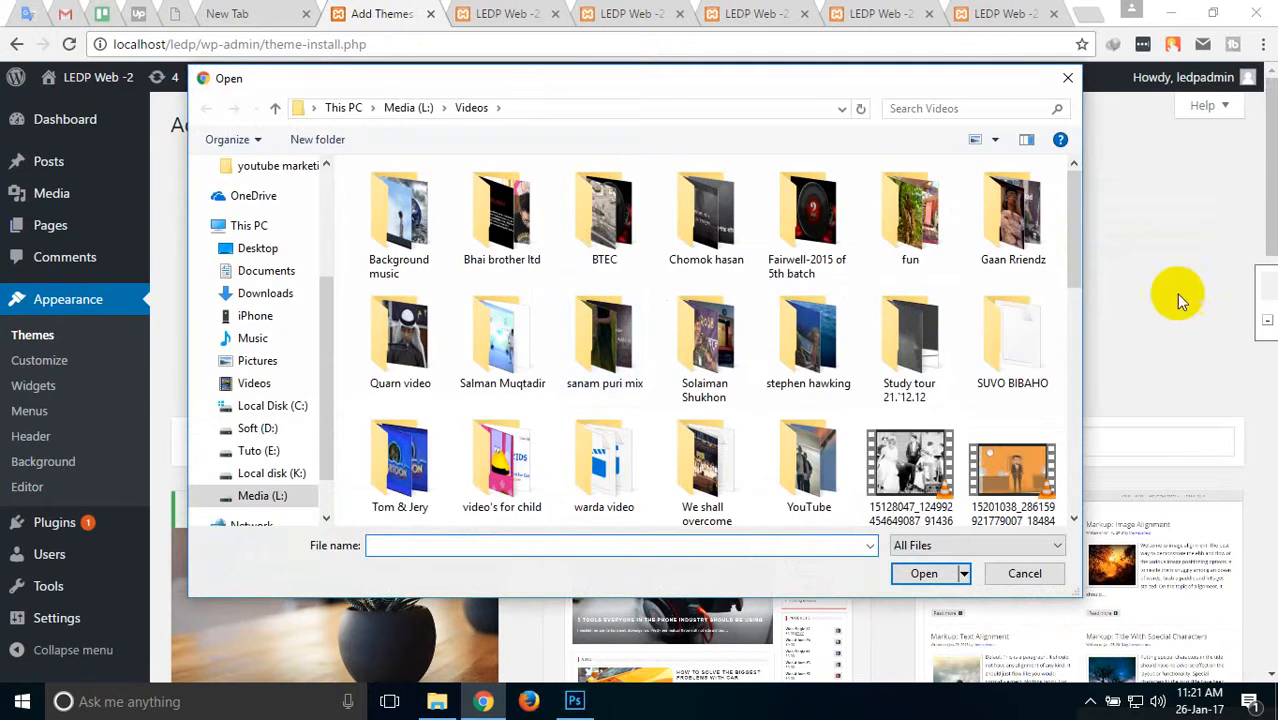
left_click_drag(1075, 253, 1072, 471)
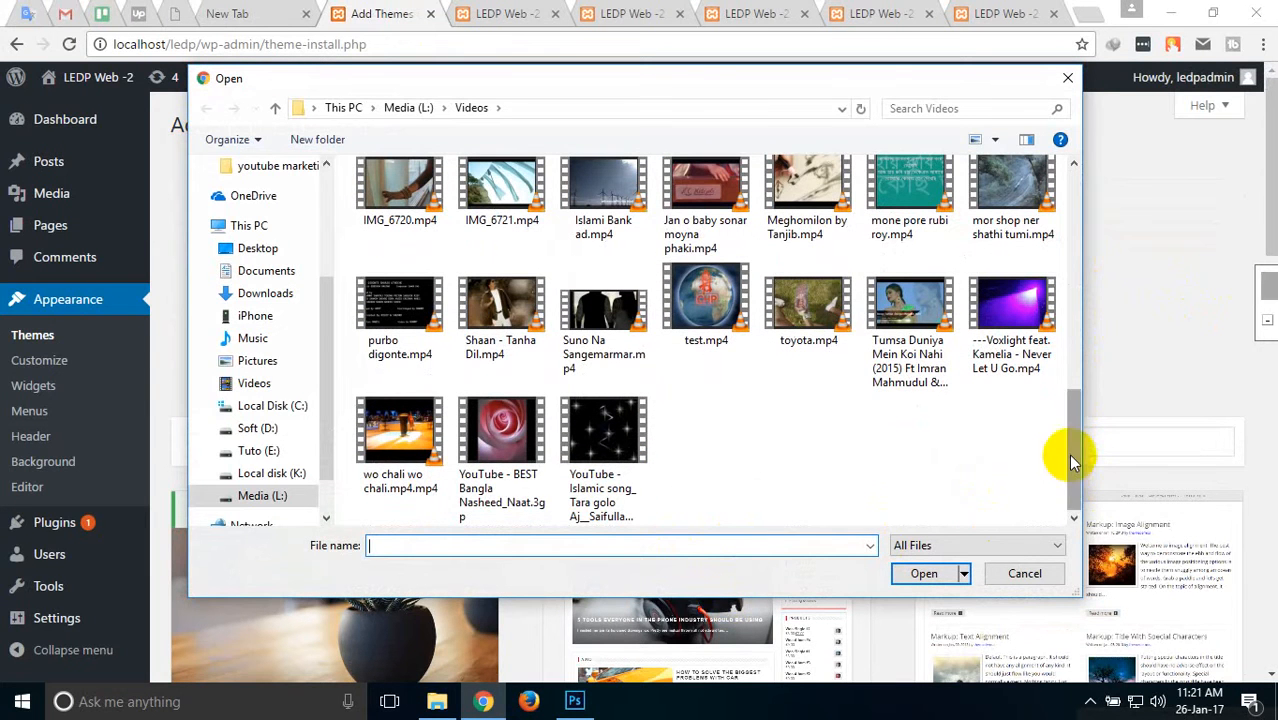
scroll(328, 290, "up", 3)
left_click(259, 447)
left_click_drag(1073, 277, 1072, 342)
left_click(503, 377)
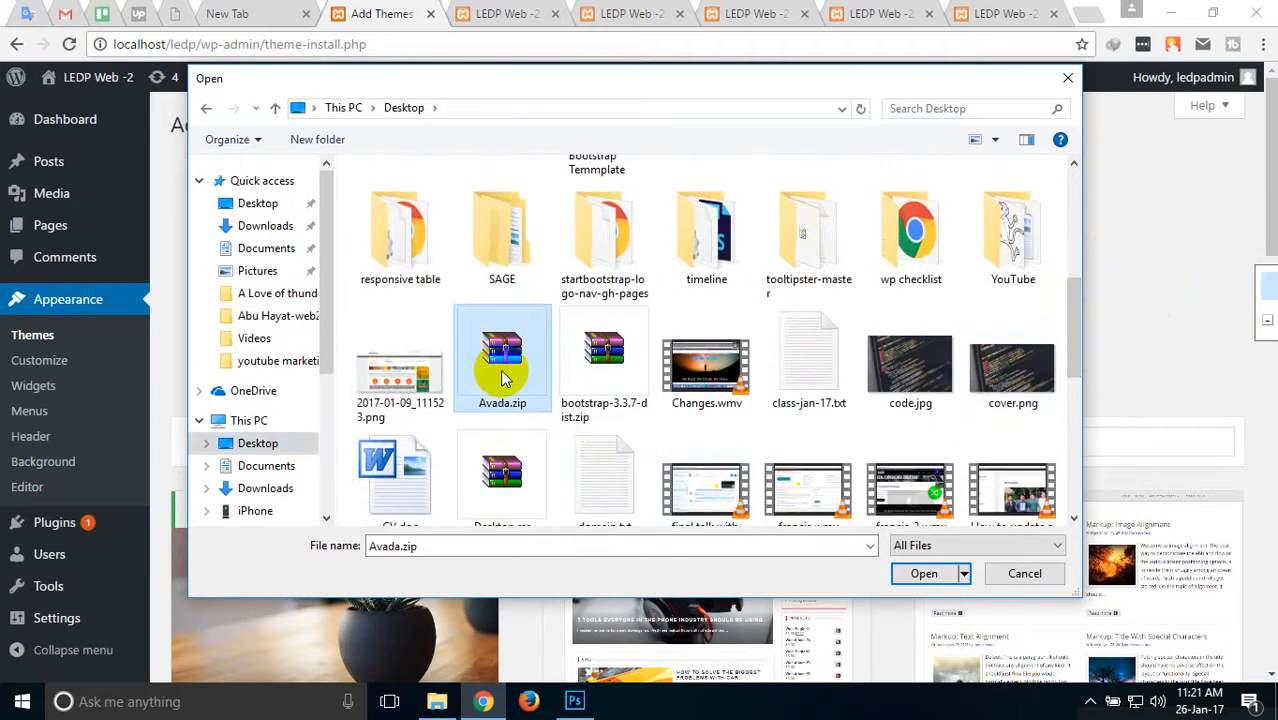
left_click(924, 573)
Install the theme from the chosen Avada.zip and activate it.
left_click(814, 293)
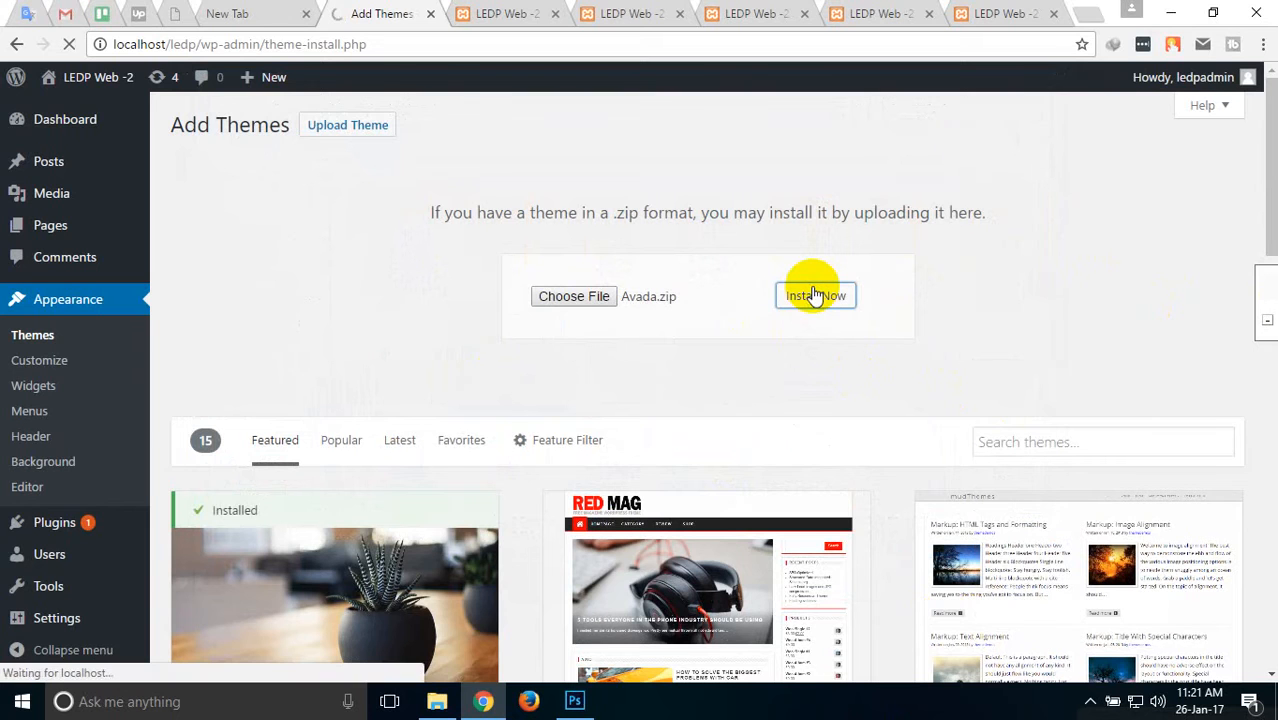
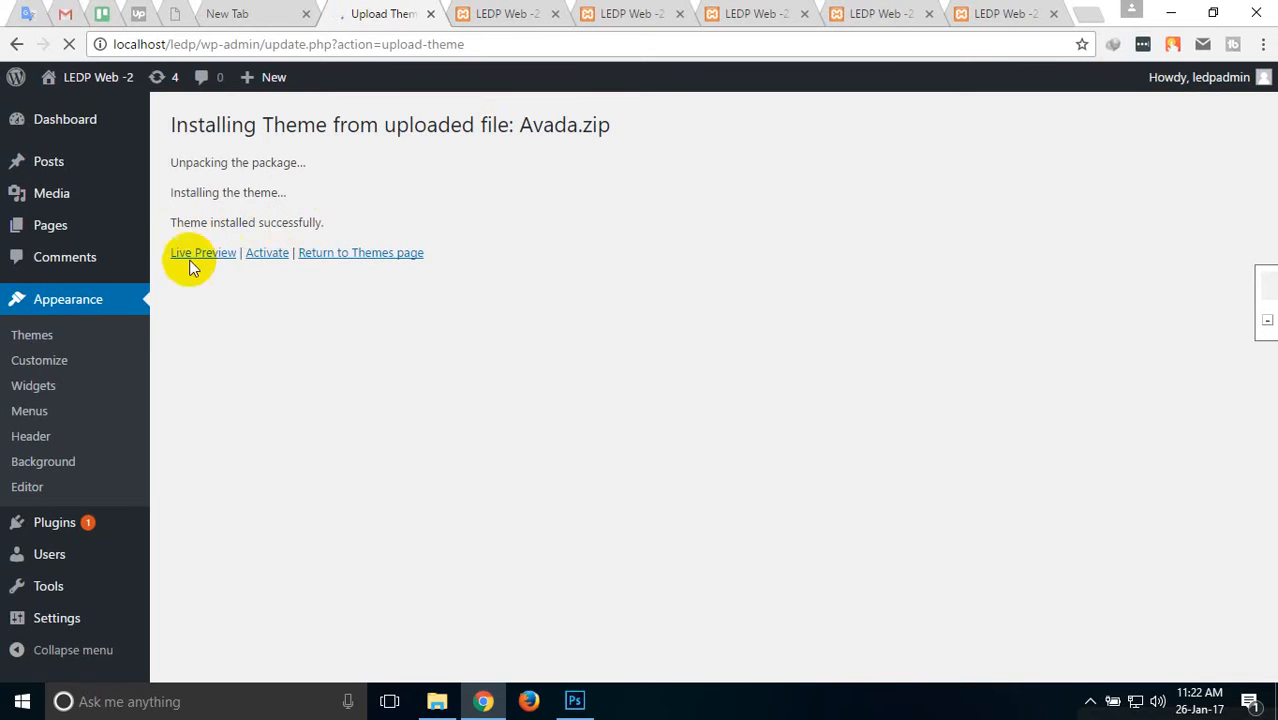
left_click(265, 254)
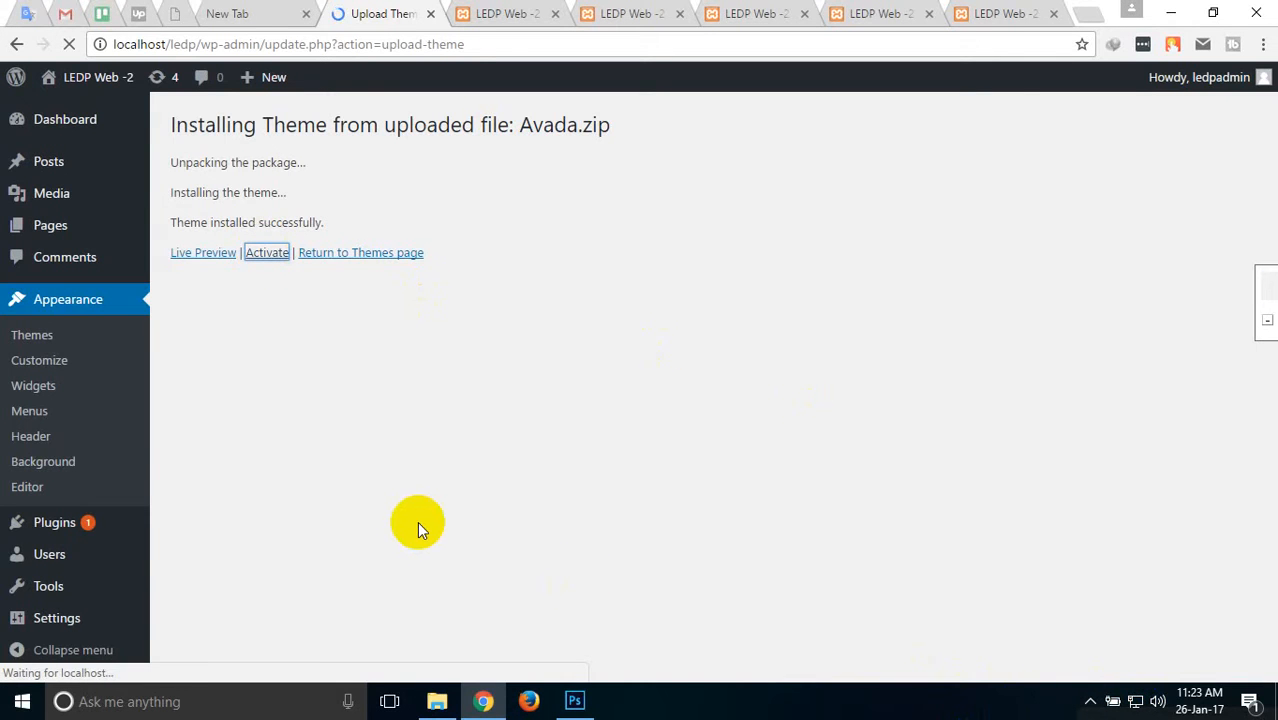
left_click(1090, 700)
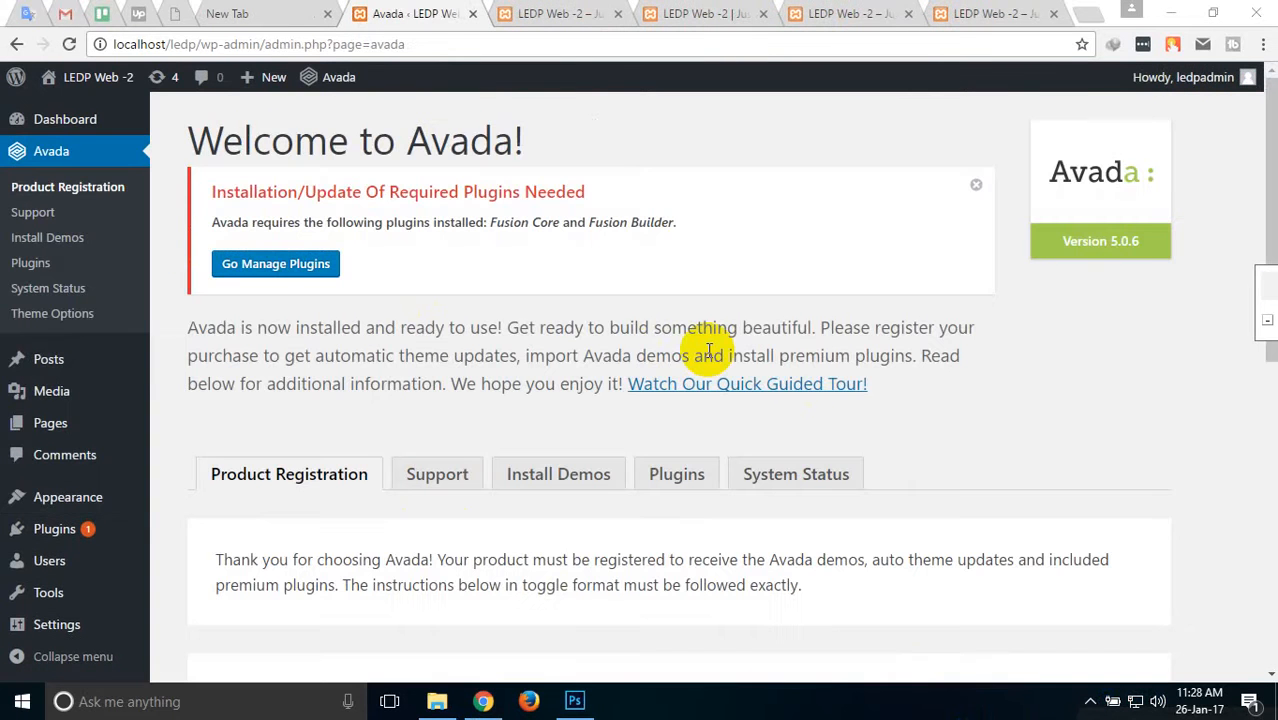
Open the live site in a new tab and examine its header, posts and footer with the Avada theme.
scroll(471, 300, "down", 2)
scroll(485, 301, "up", 2)
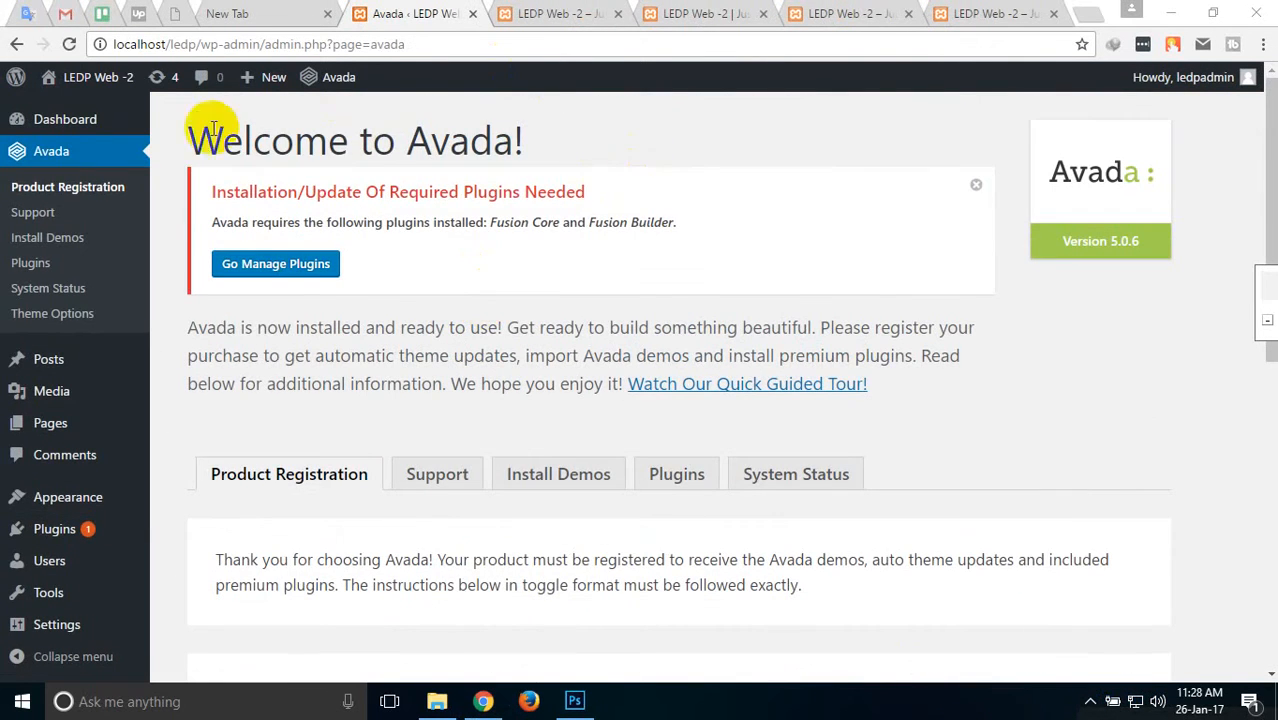
mouse_move(87, 85)
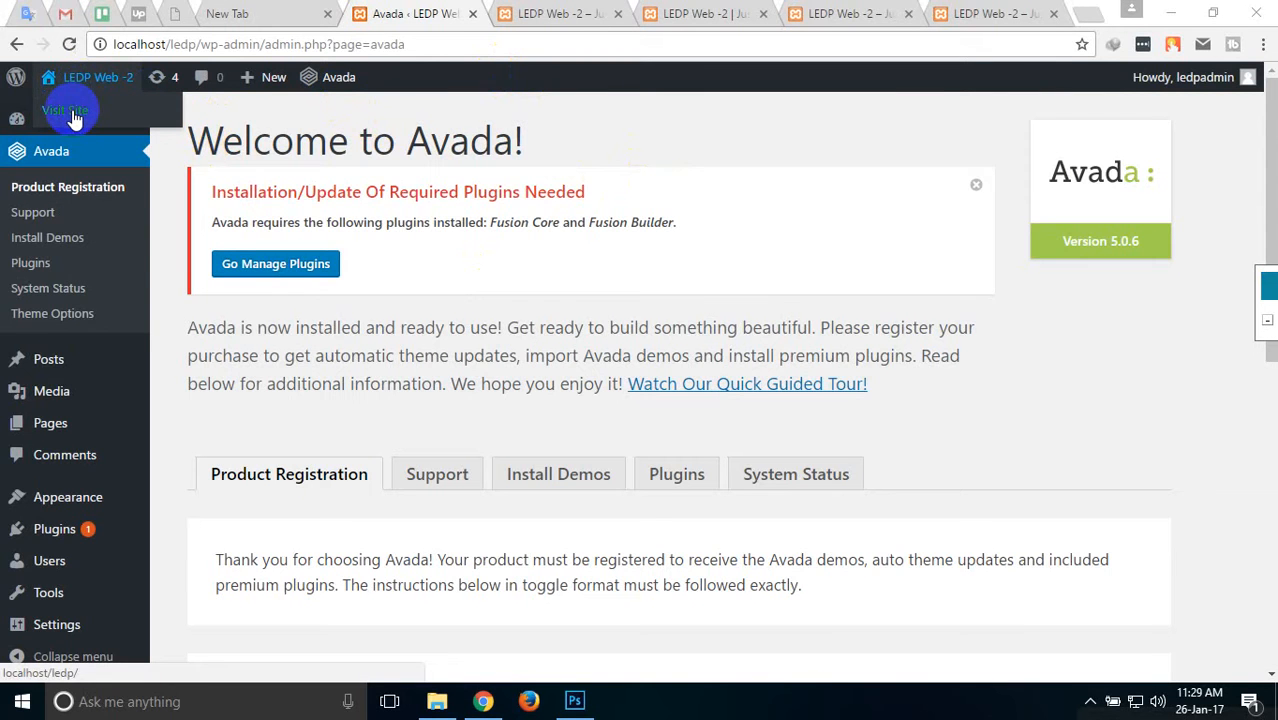
right_click(74, 118)
left_click(104, 122)
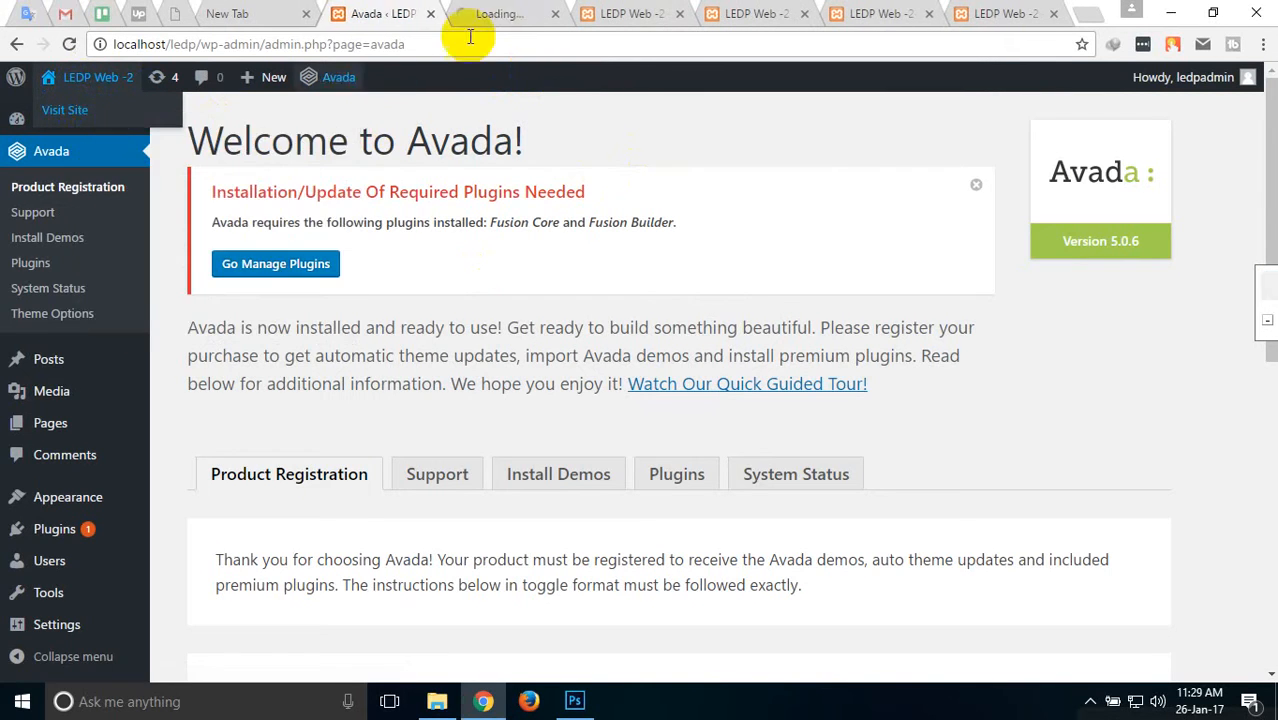
left_click(505, 13)
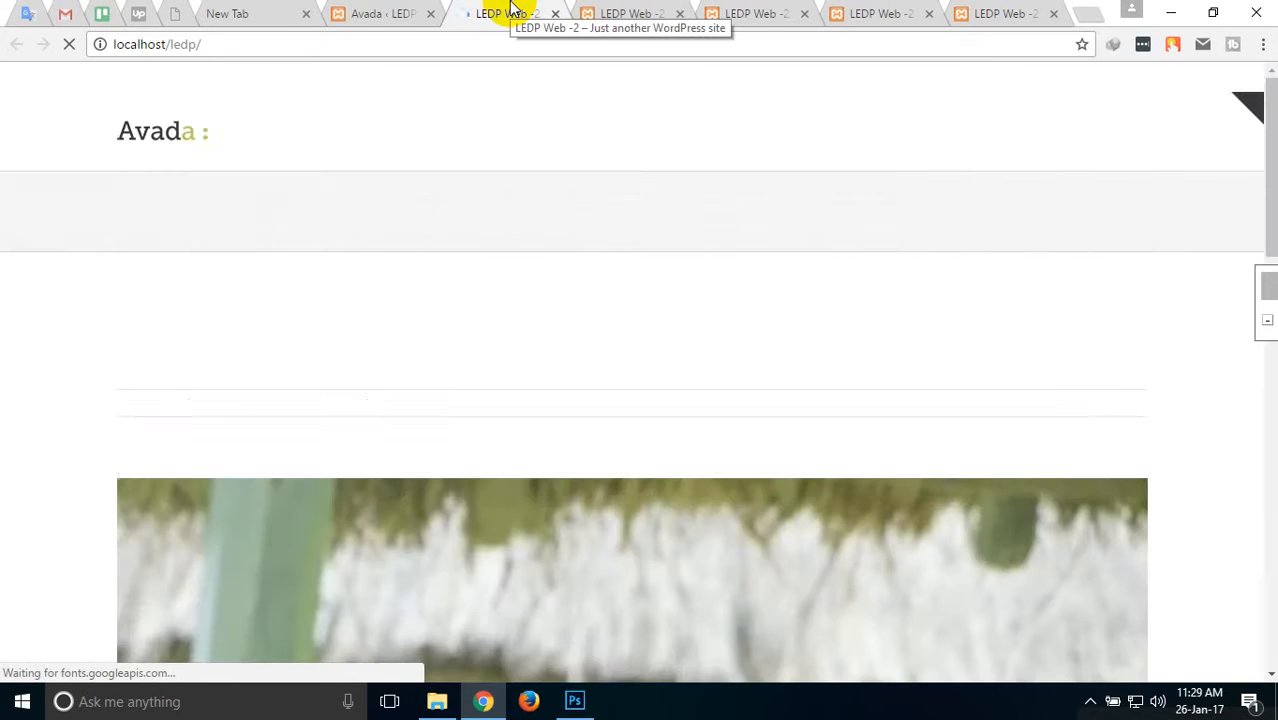
scroll(31, 316, "down", 7)
scroll(32, 314, "down", 3)
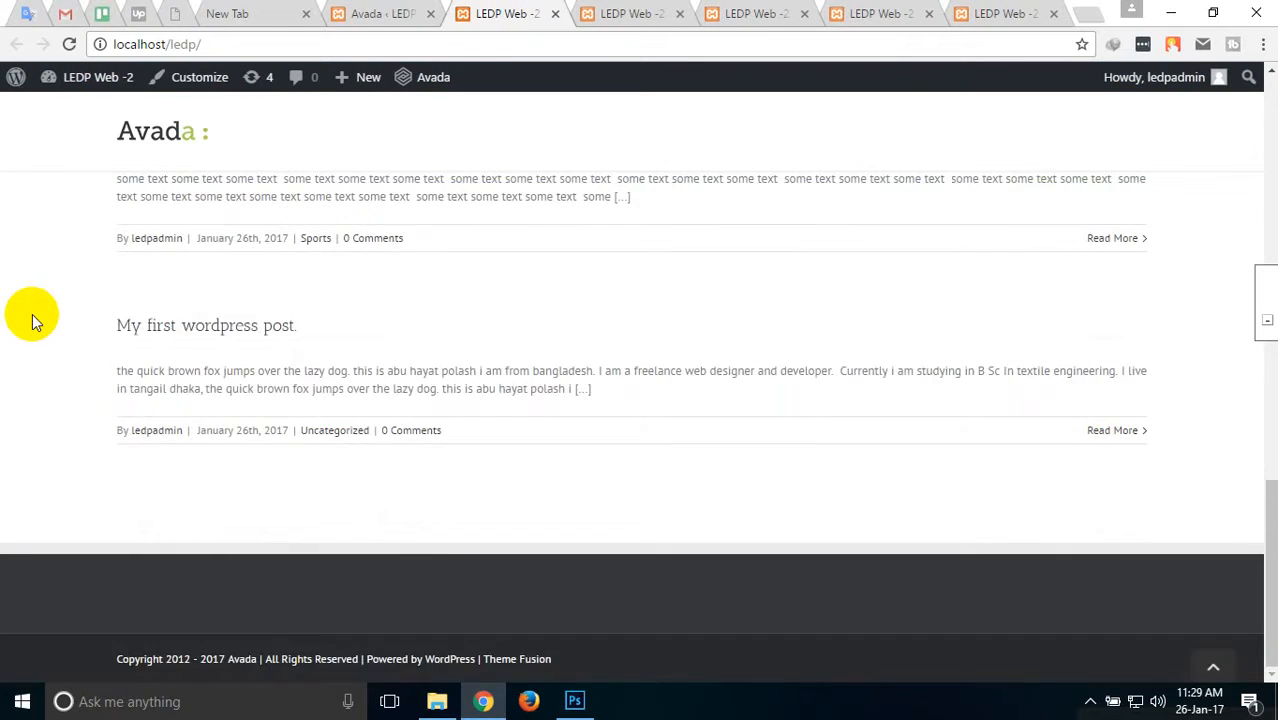
scroll(30, 314, "up", 10)
Return to the admin tab, open the Themes page and look through the installed themes.
left_click(388, 12)
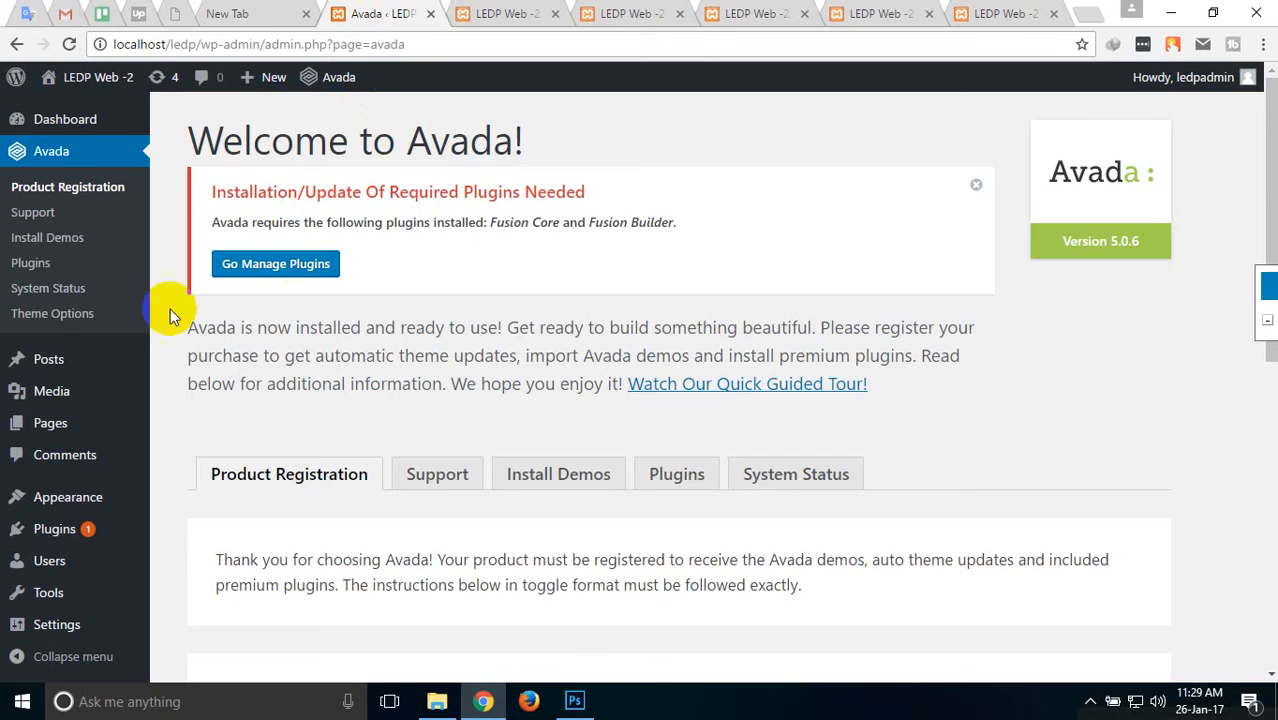
scroll(84, 417, "down", 1)
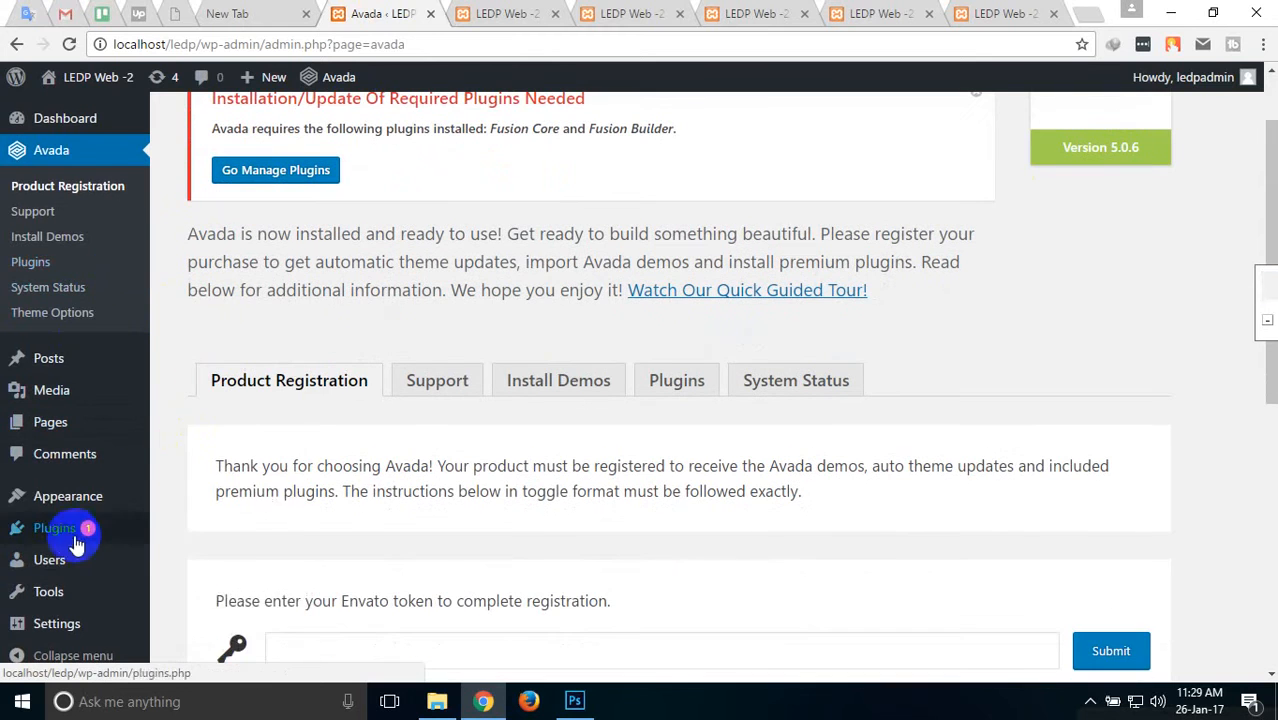
left_click(84, 500)
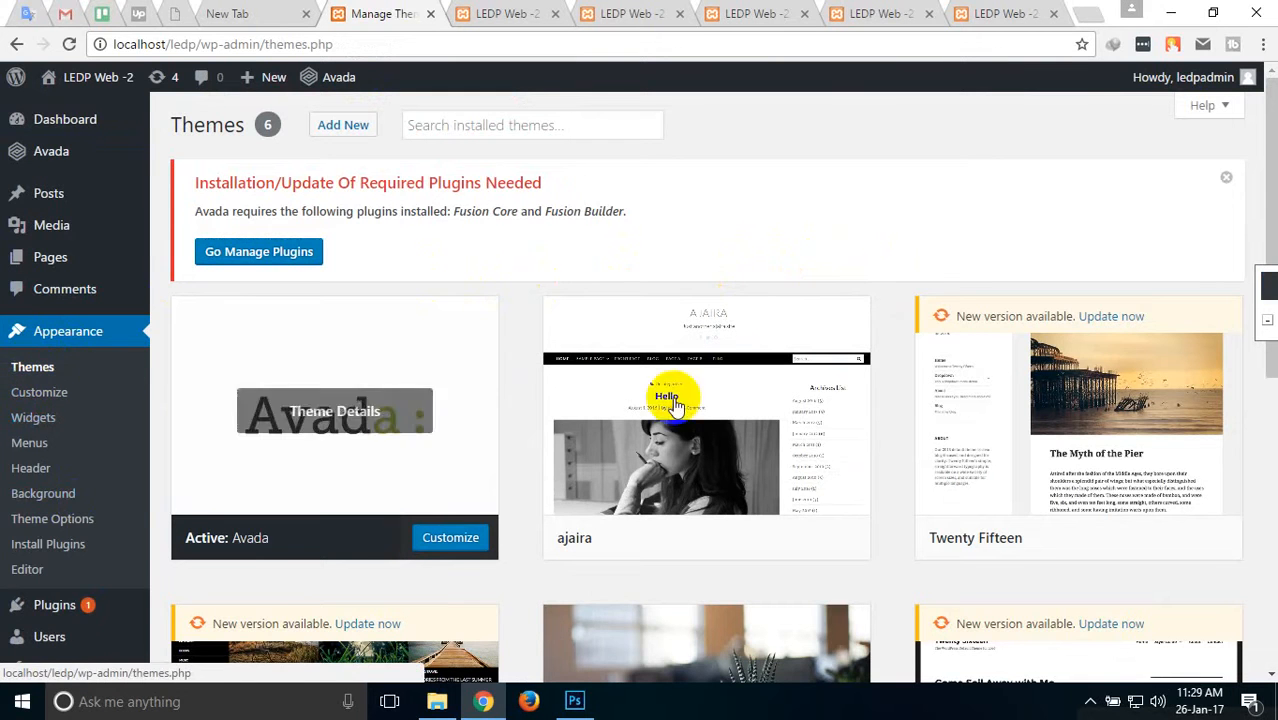
scroll(596, 398, "down", 6)
scroll(599, 405, "up", 5)
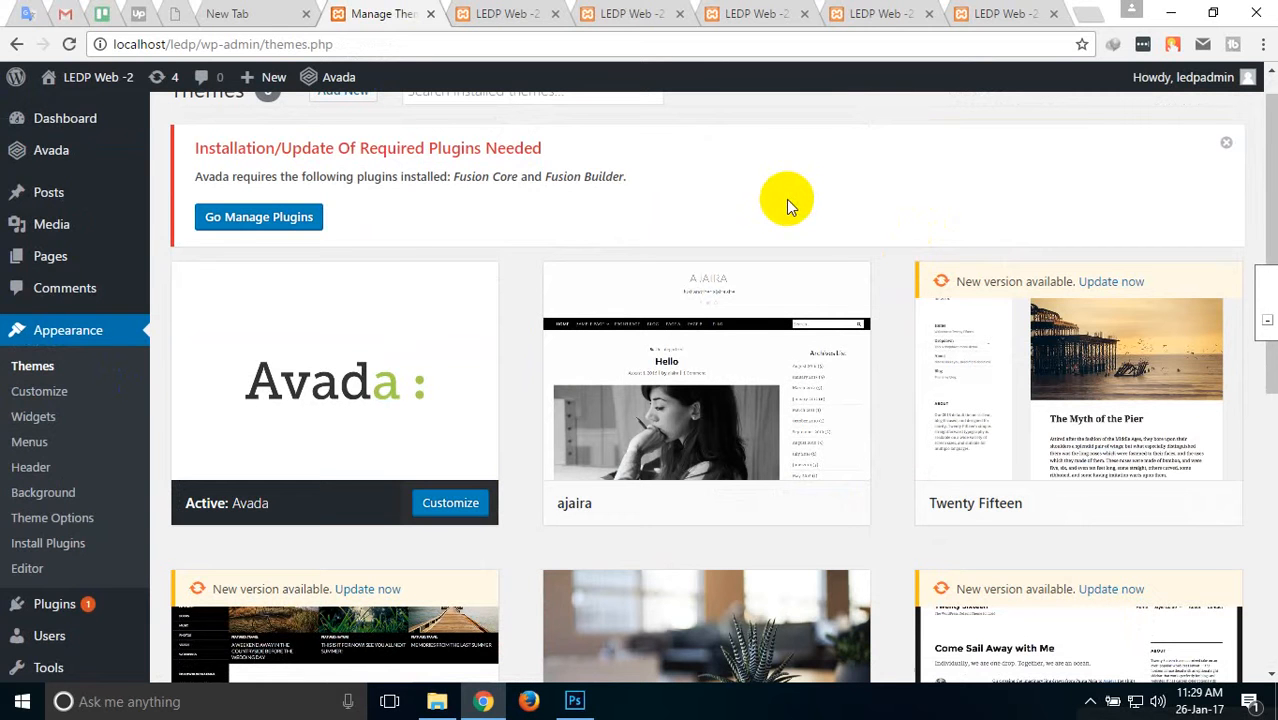
Open the theme customizer, examine the Avada preview and the list of switchable themes, and close the customizer.
left_click(36, 394)
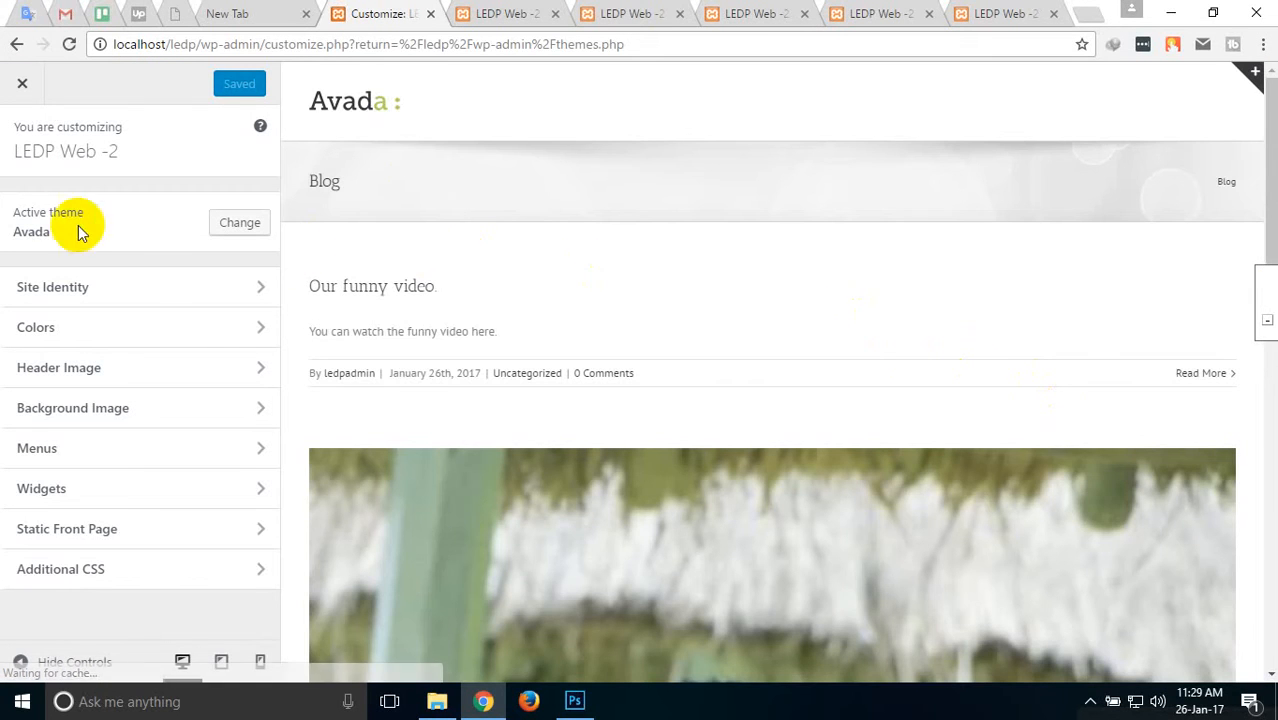
scroll(440, 285, "down", 3)
scroll(470, 295, "down", 7)
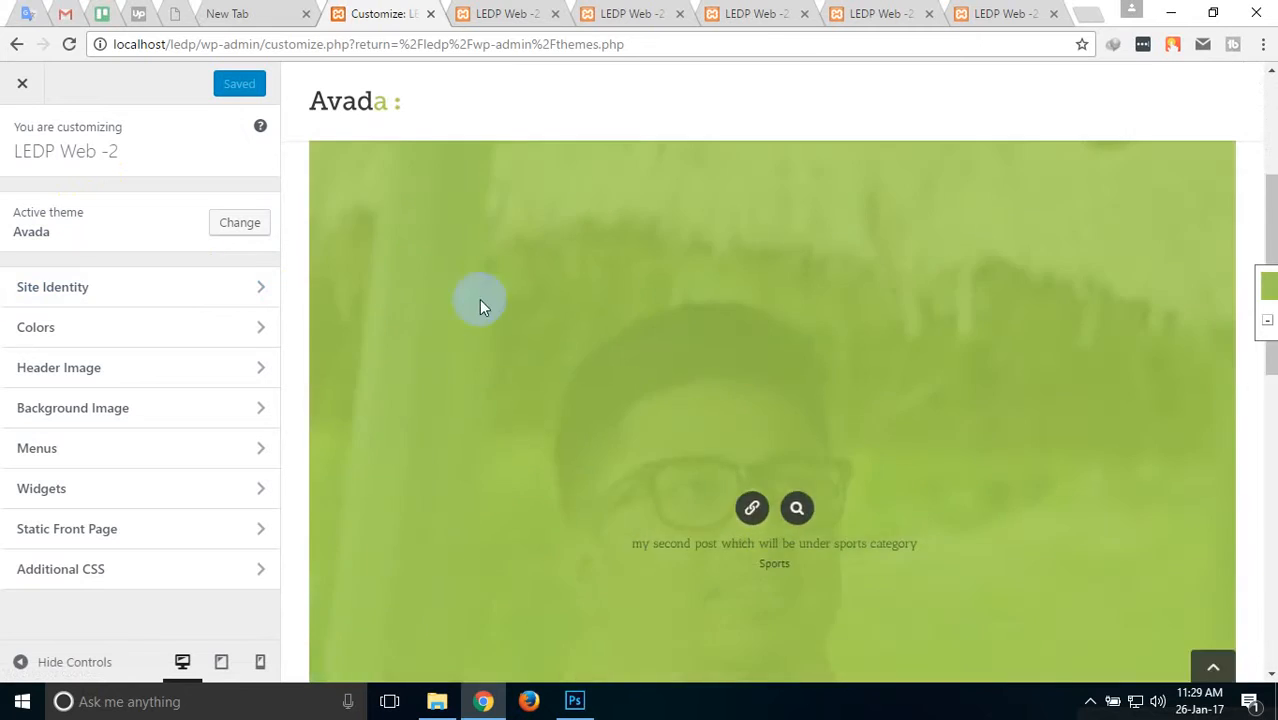
scroll(907, 444, "up", 4)
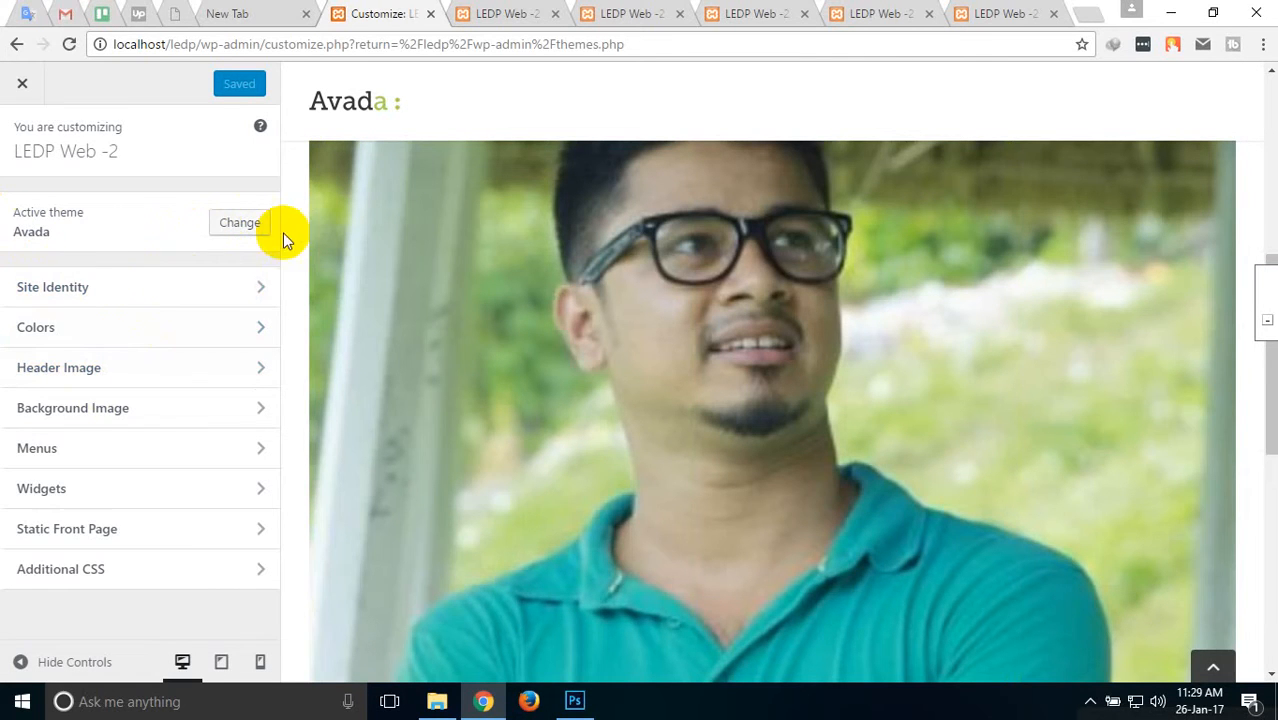
left_click(240, 230)
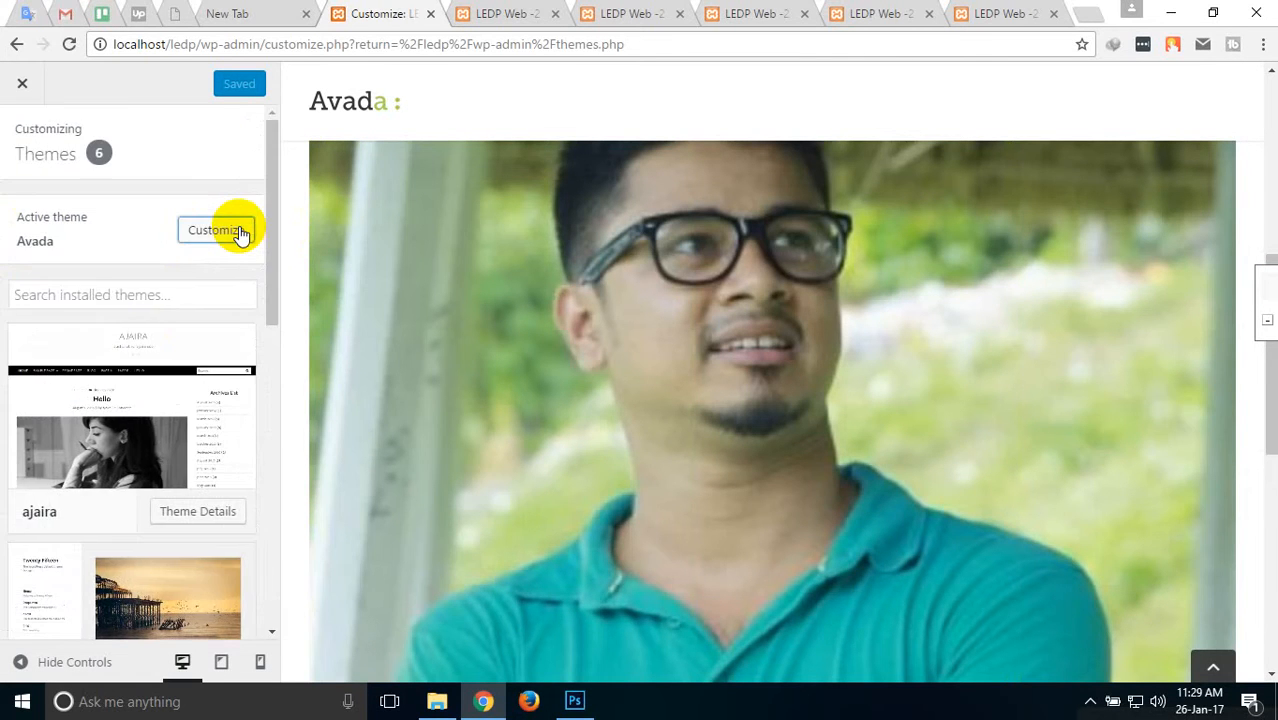
left_click(20, 82)
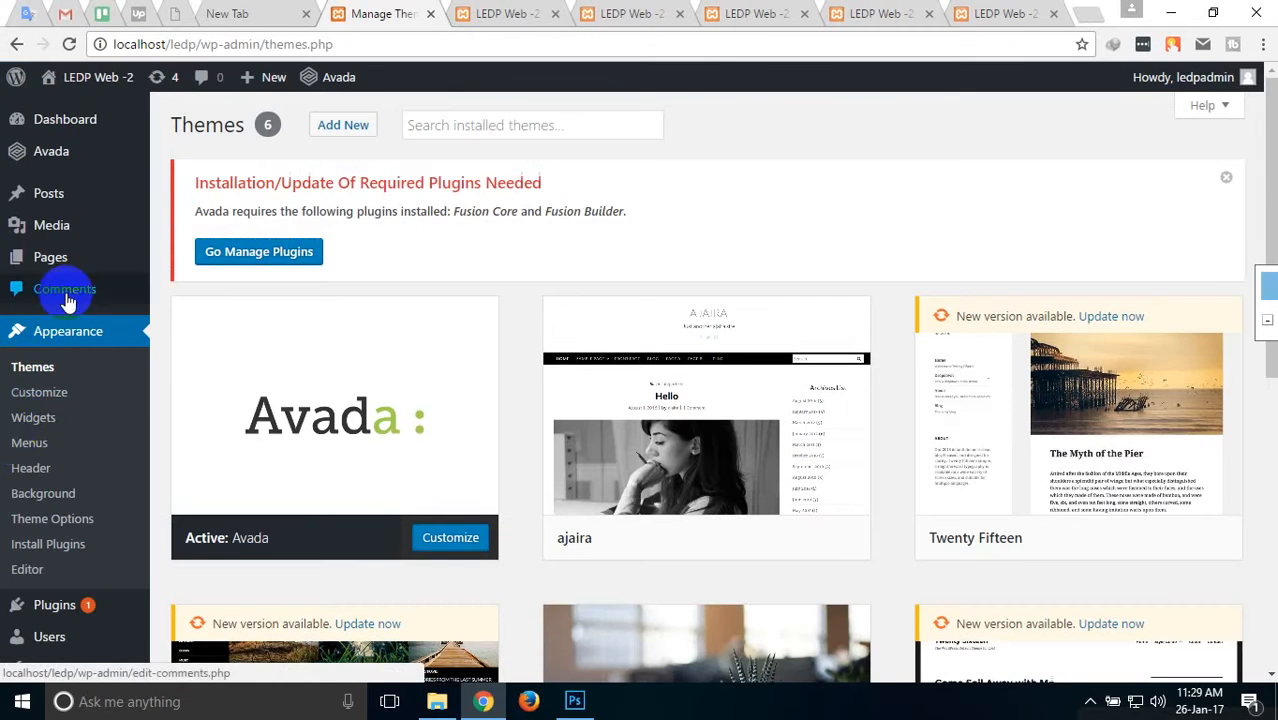
Reopen the customizer and look at its Colors, Header Image and Background Image sections.
left_click(45, 390)
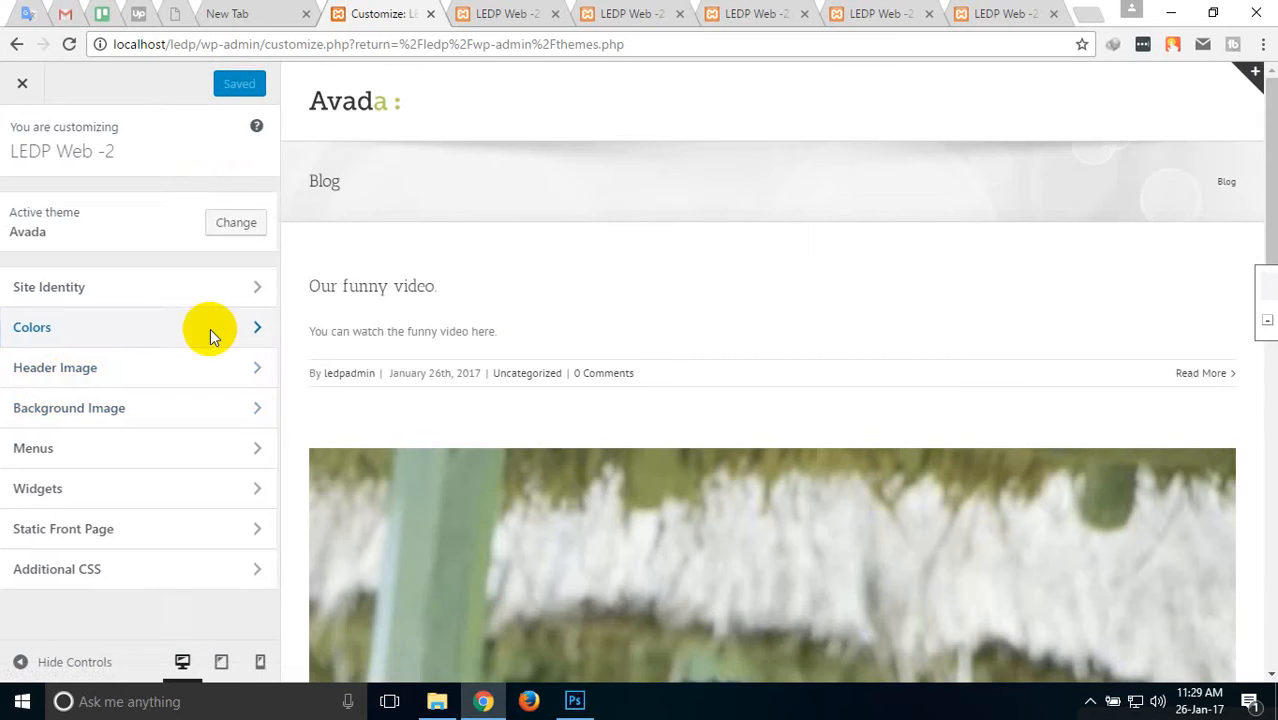
left_click(210, 328)
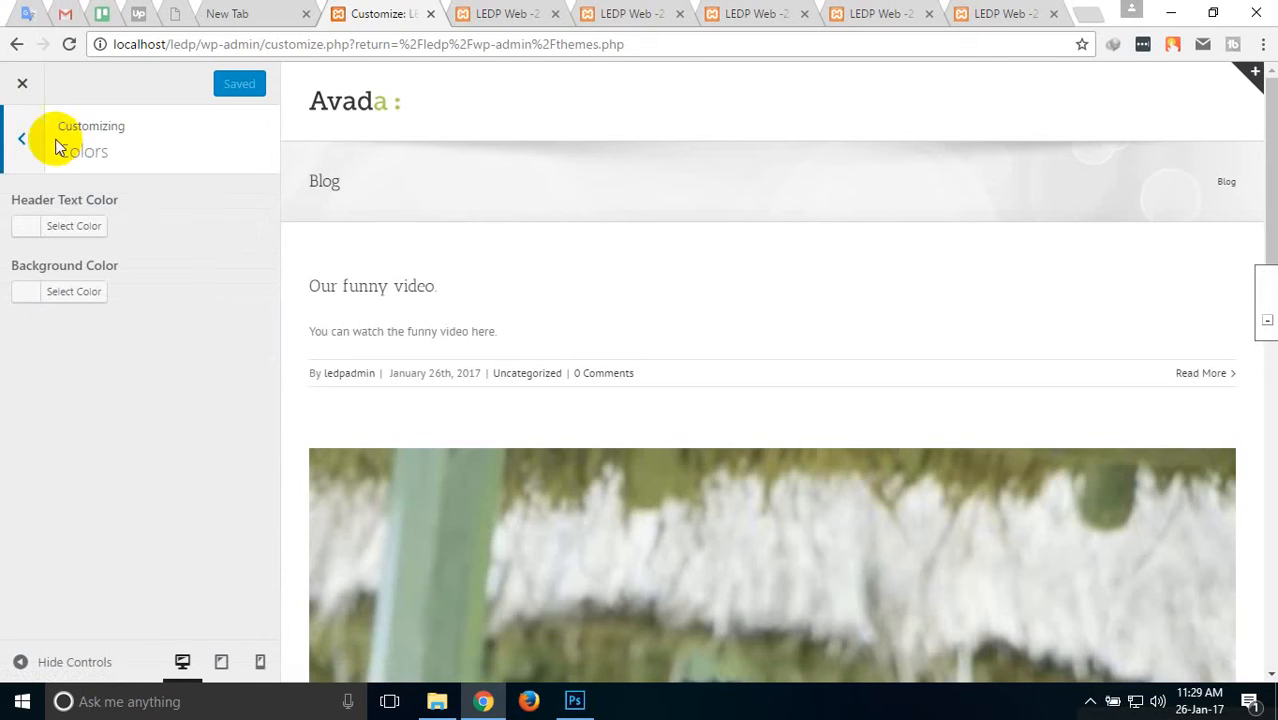
left_click(25, 145)
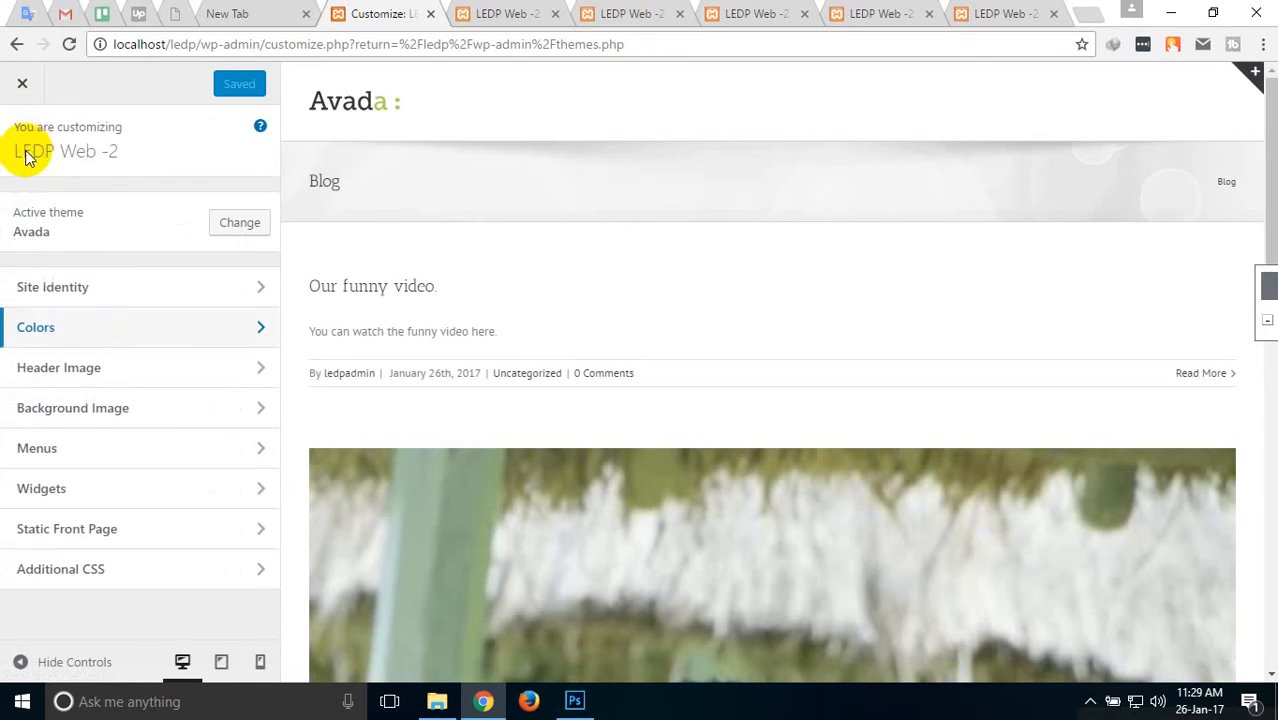
left_click(116, 383)
left_click(17, 147)
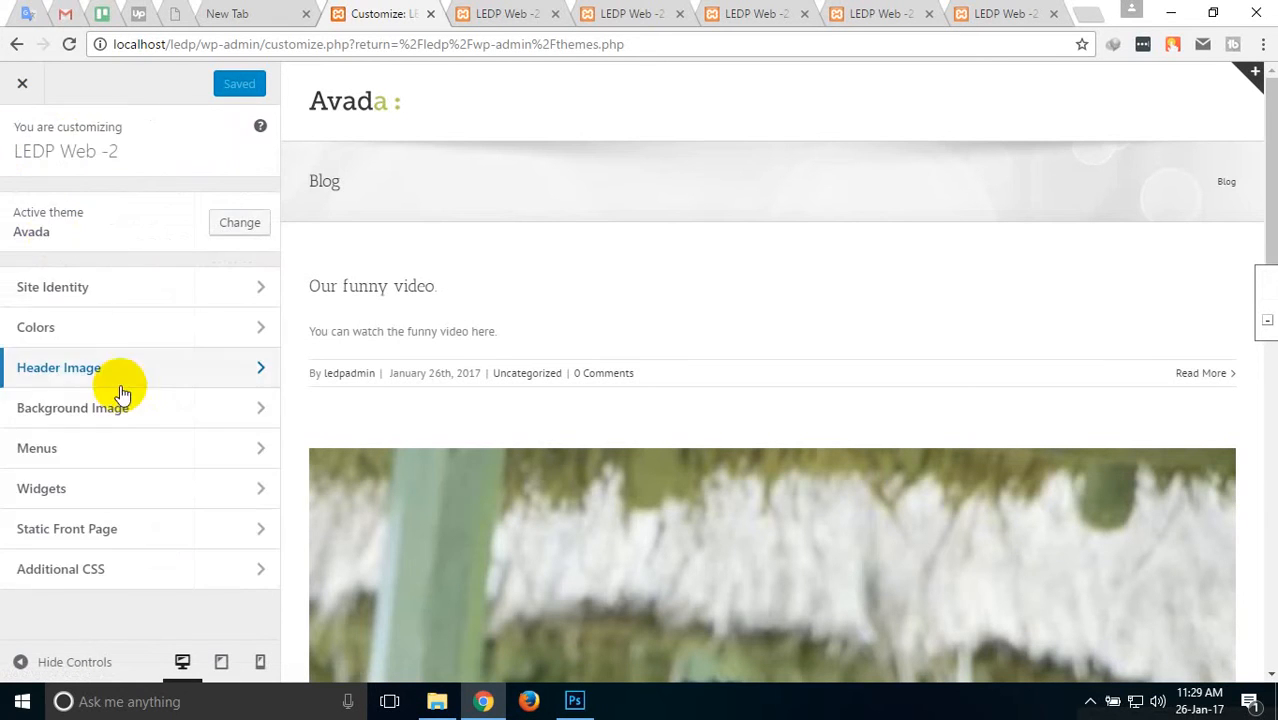
left_click(113, 420)
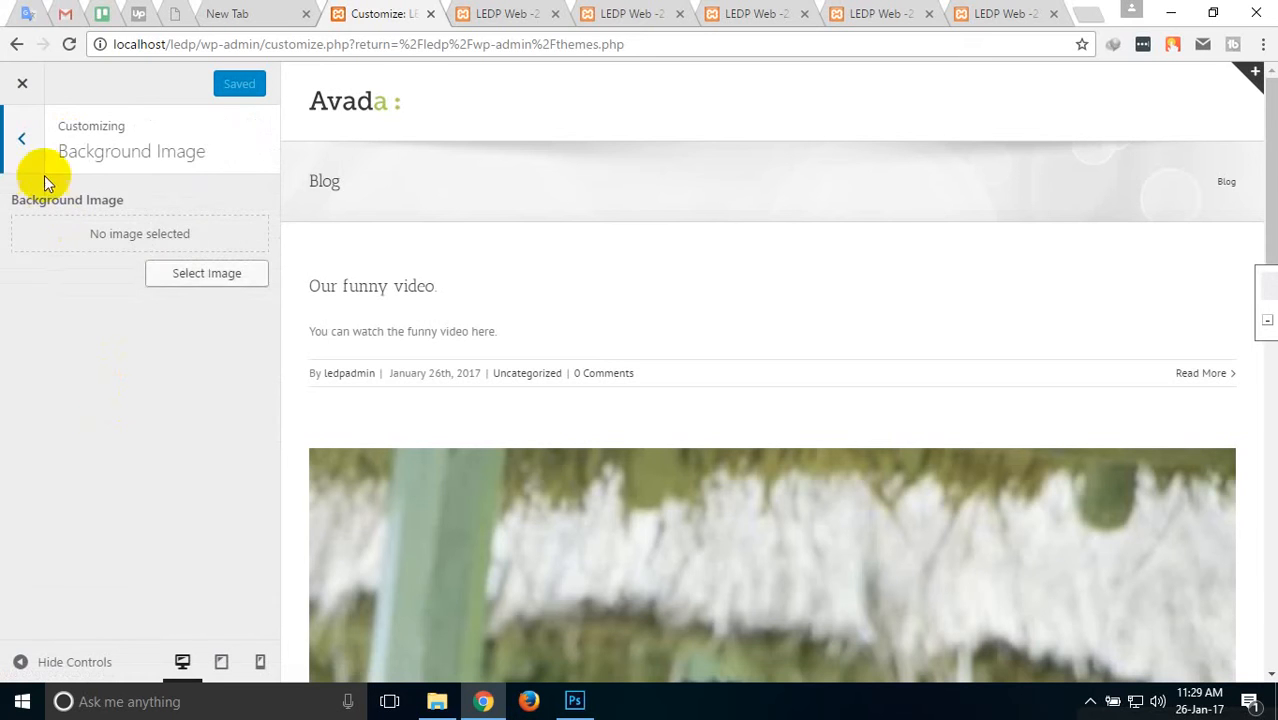
left_click(22, 148)
Look at the customizer's Menus section and its Widgets section, including the Footer Widget 1 area.
left_click(101, 446)
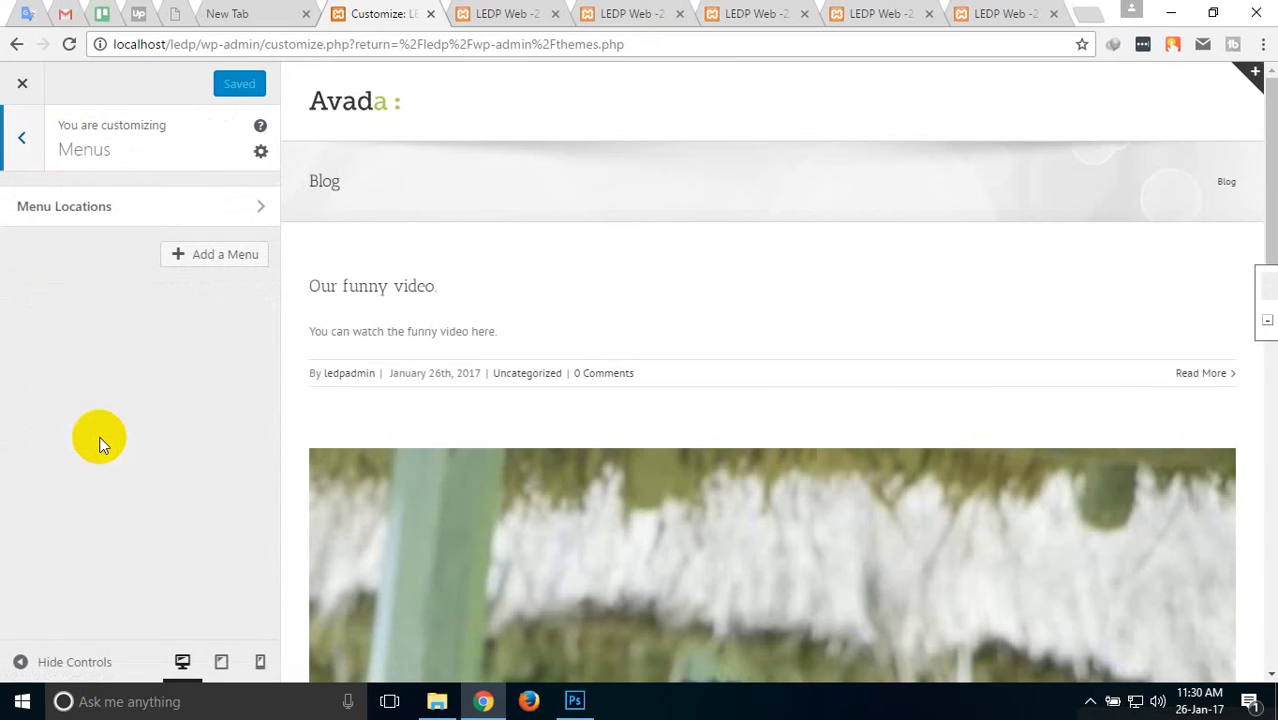
left_click(21, 140)
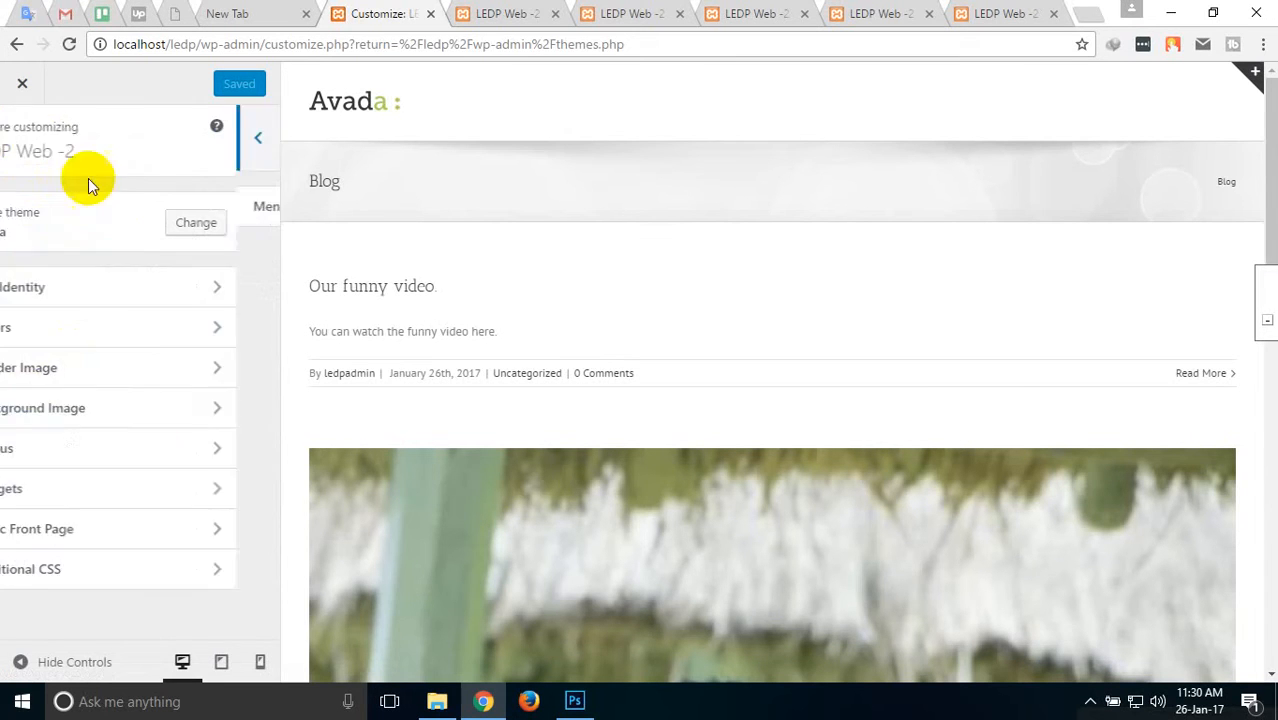
left_click(89, 489)
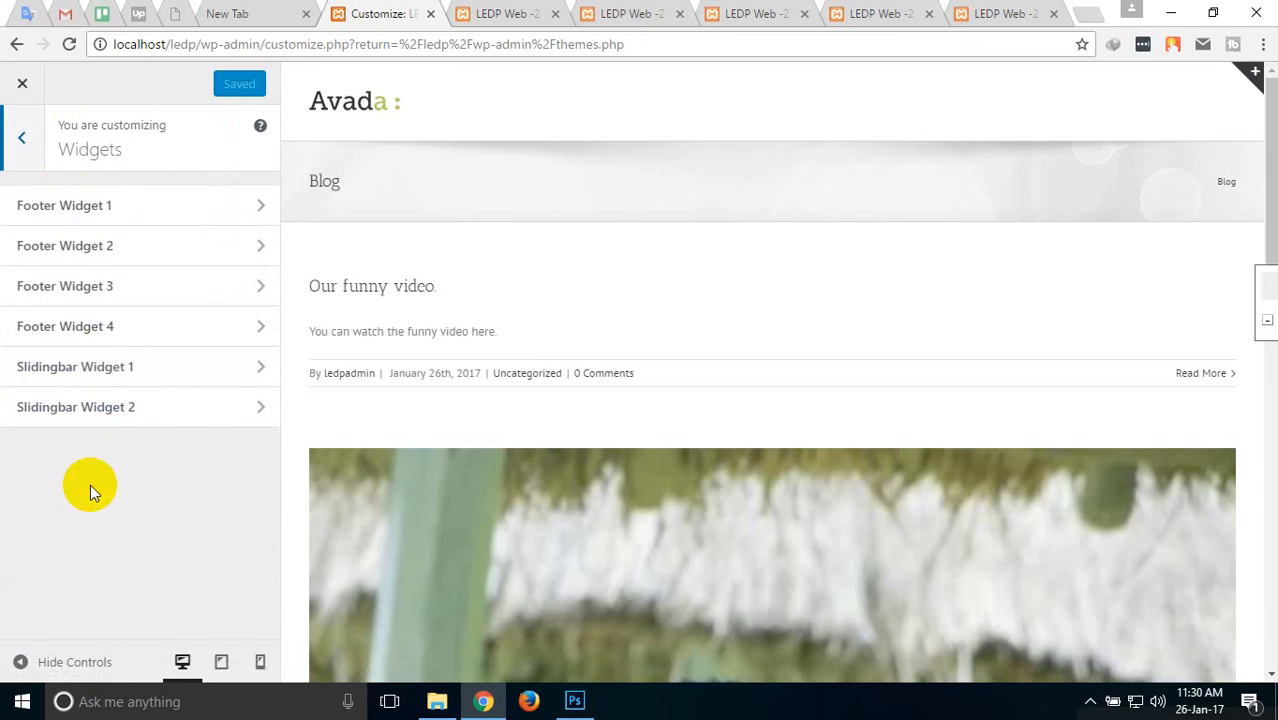
left_click(208, 203)
left_click(26, 137)
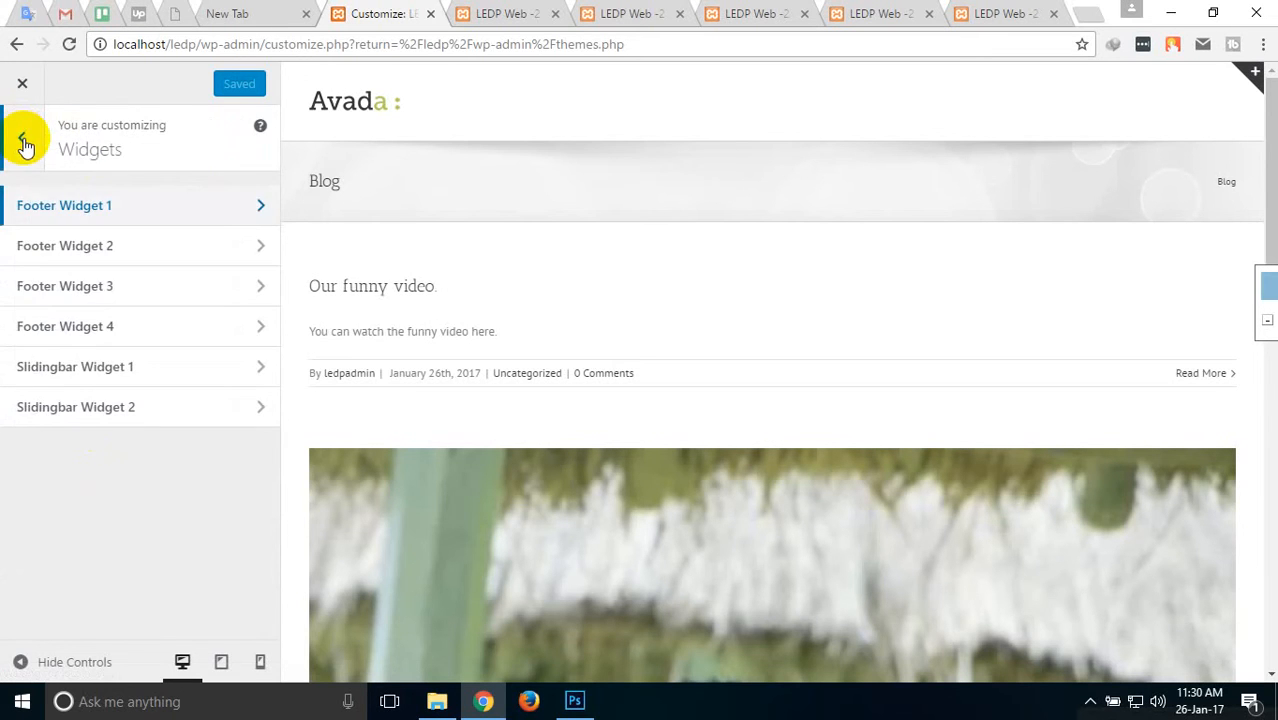
left_click(24, 140)
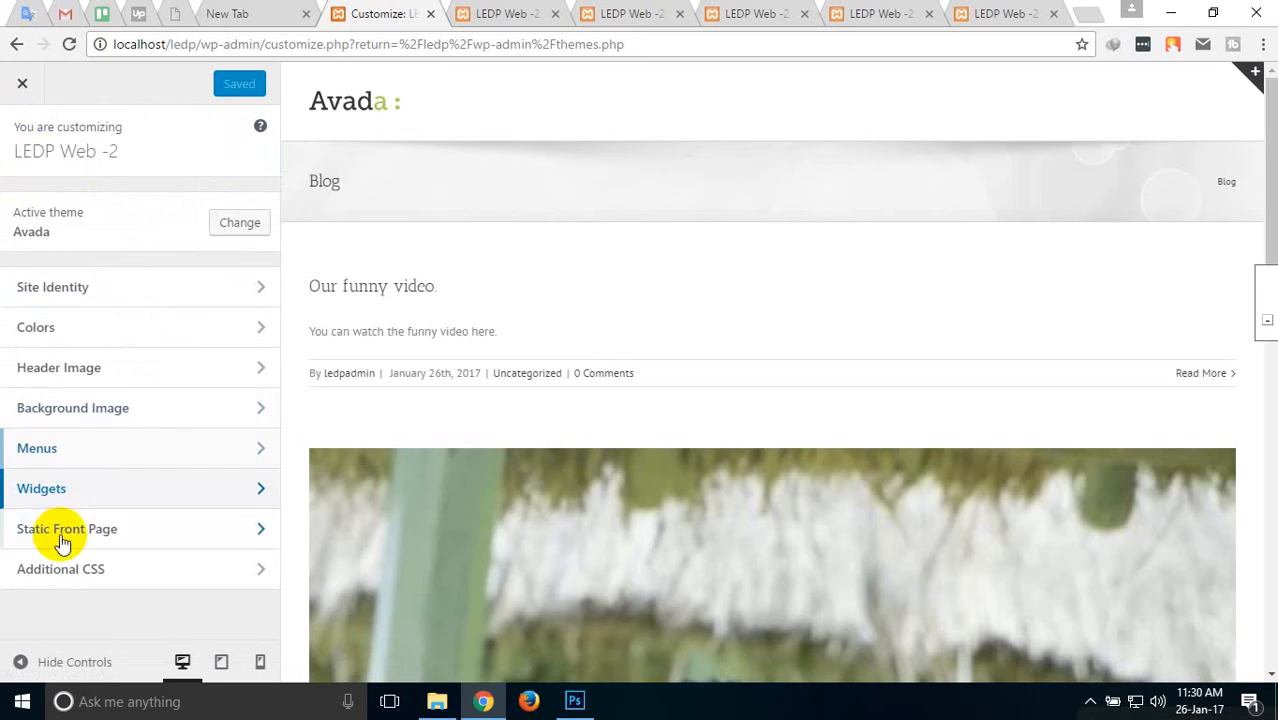
Look at the Additional CSS and Static Front Page sections of the customizer.
left_click(92, 570)
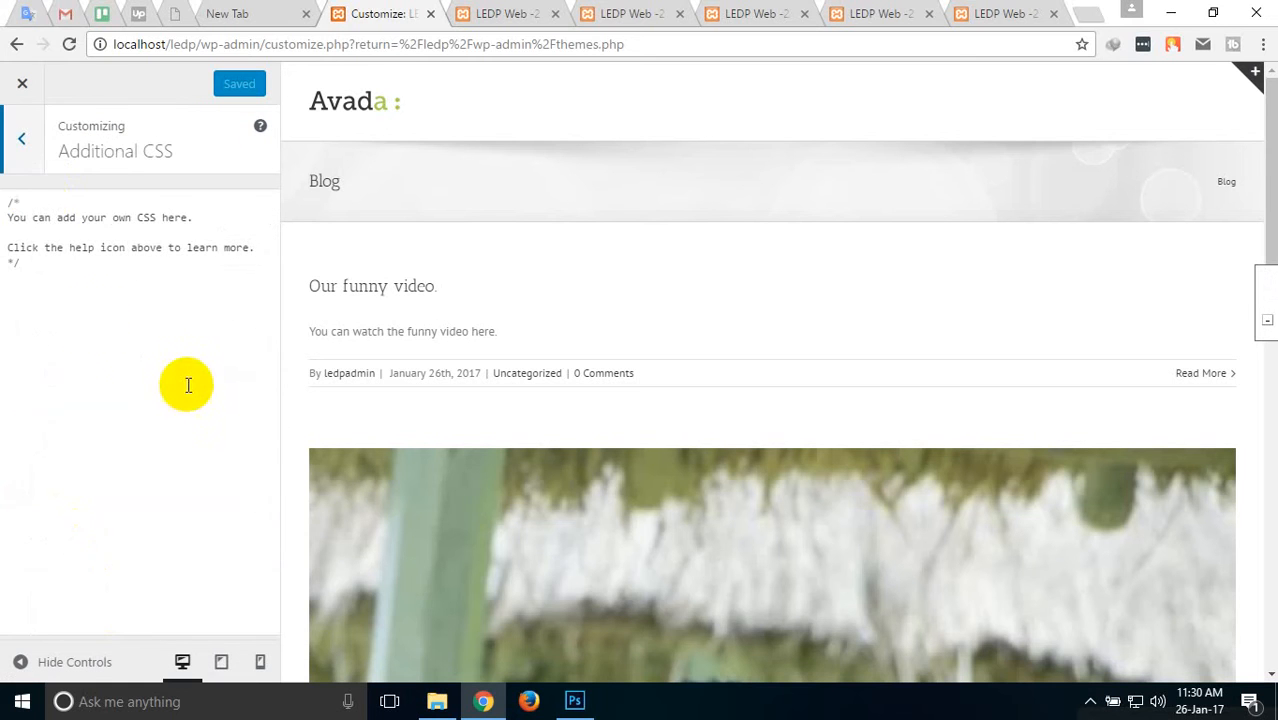
left_click(26, 150)
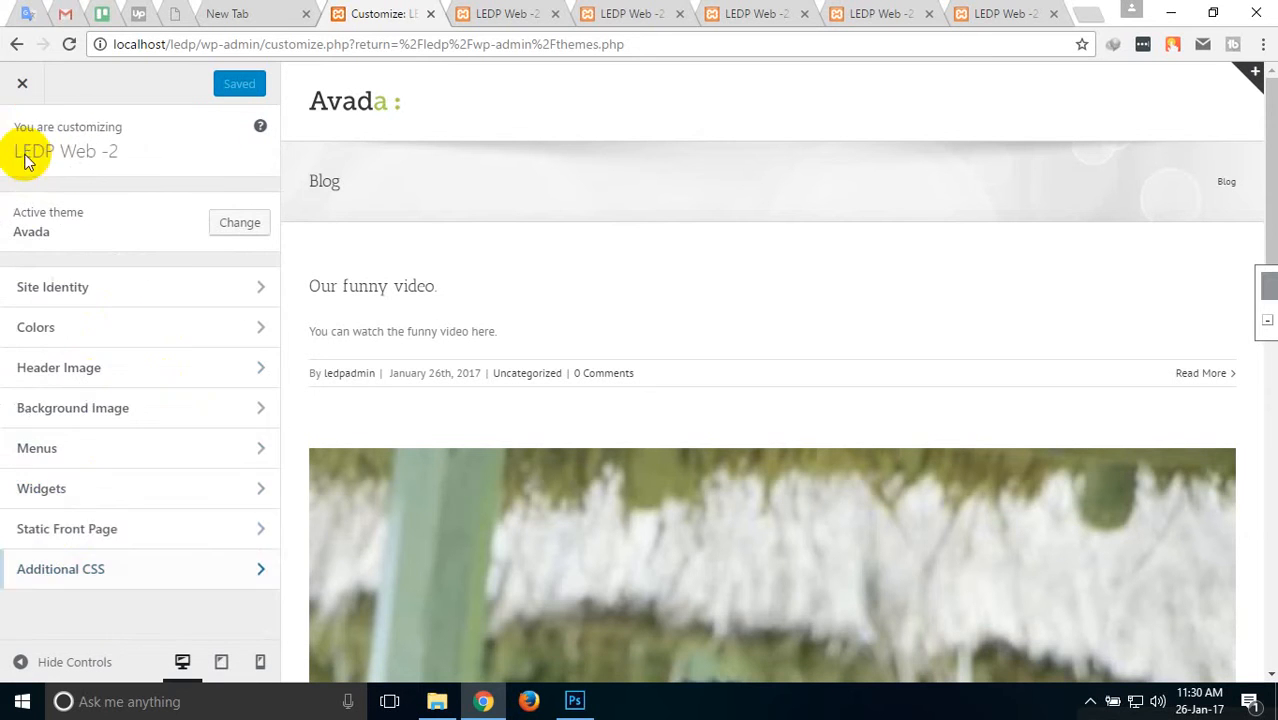
left_click(53, 528)
left_click(20, 139)
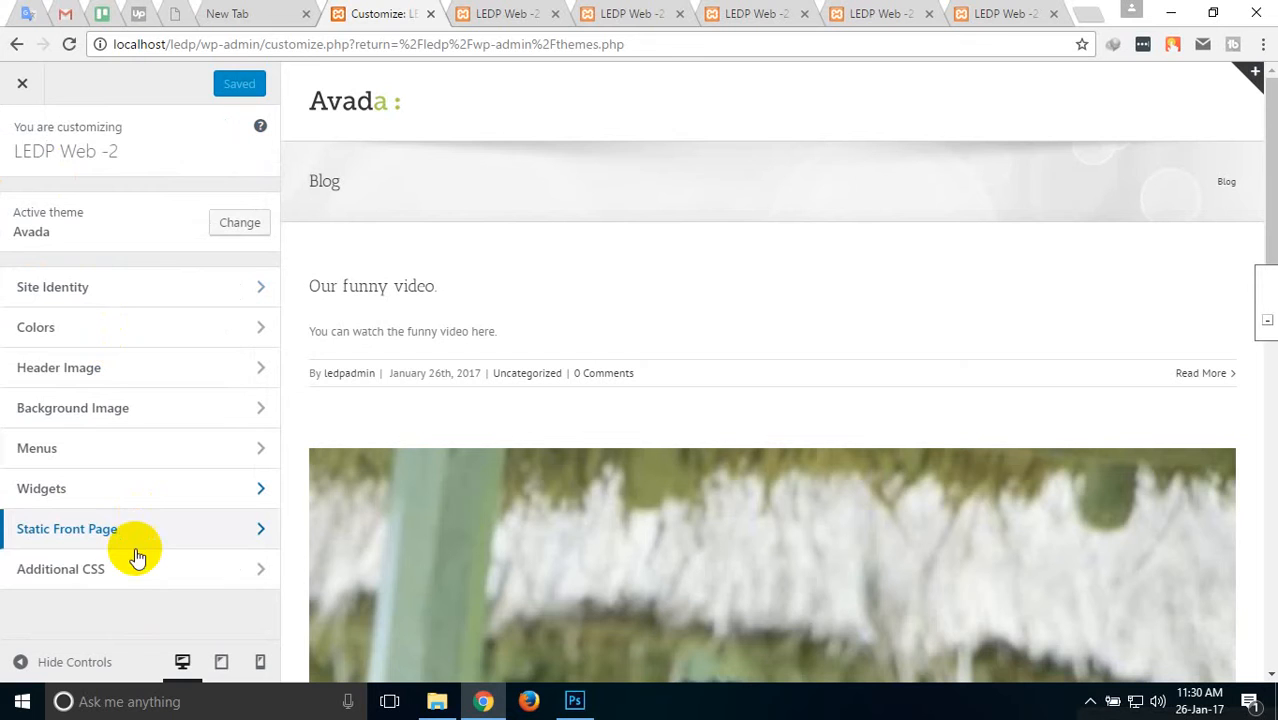
Revisit the customizer's Widgets, Menus and Colors sections, and close the customizer.
left_click(80, 492)
left_click(21, 140)
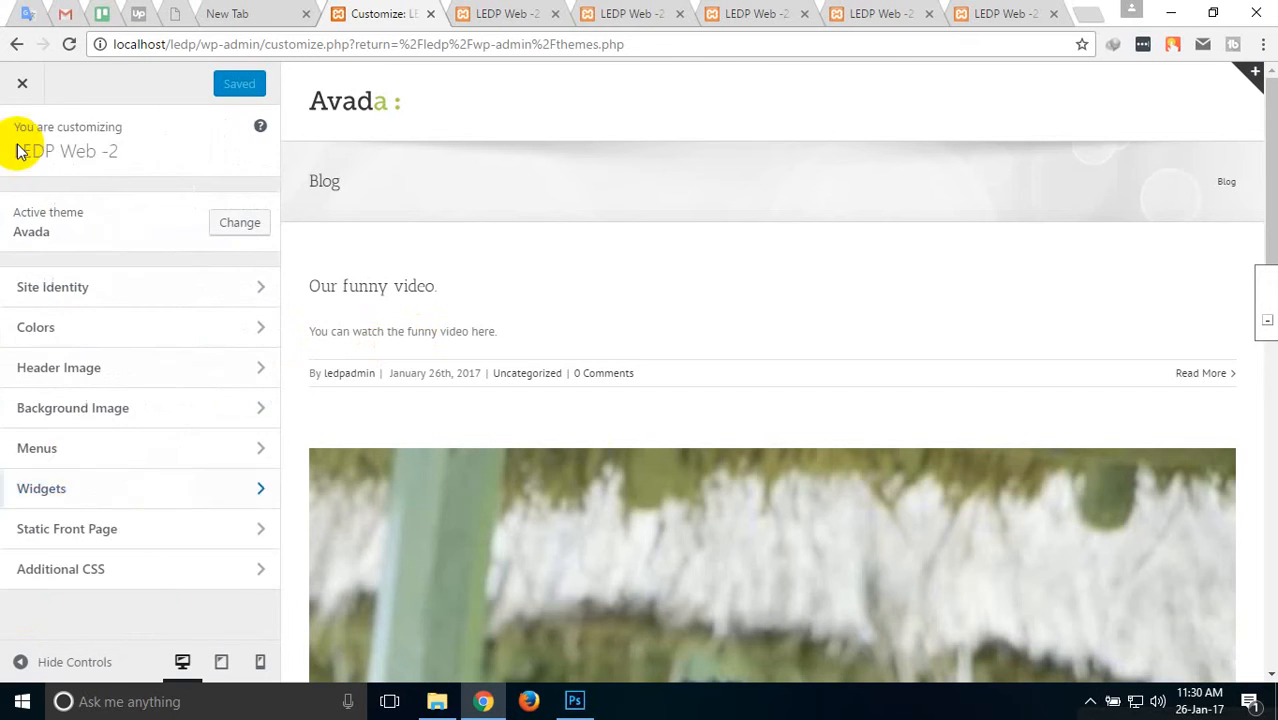
left_click(101, 450)
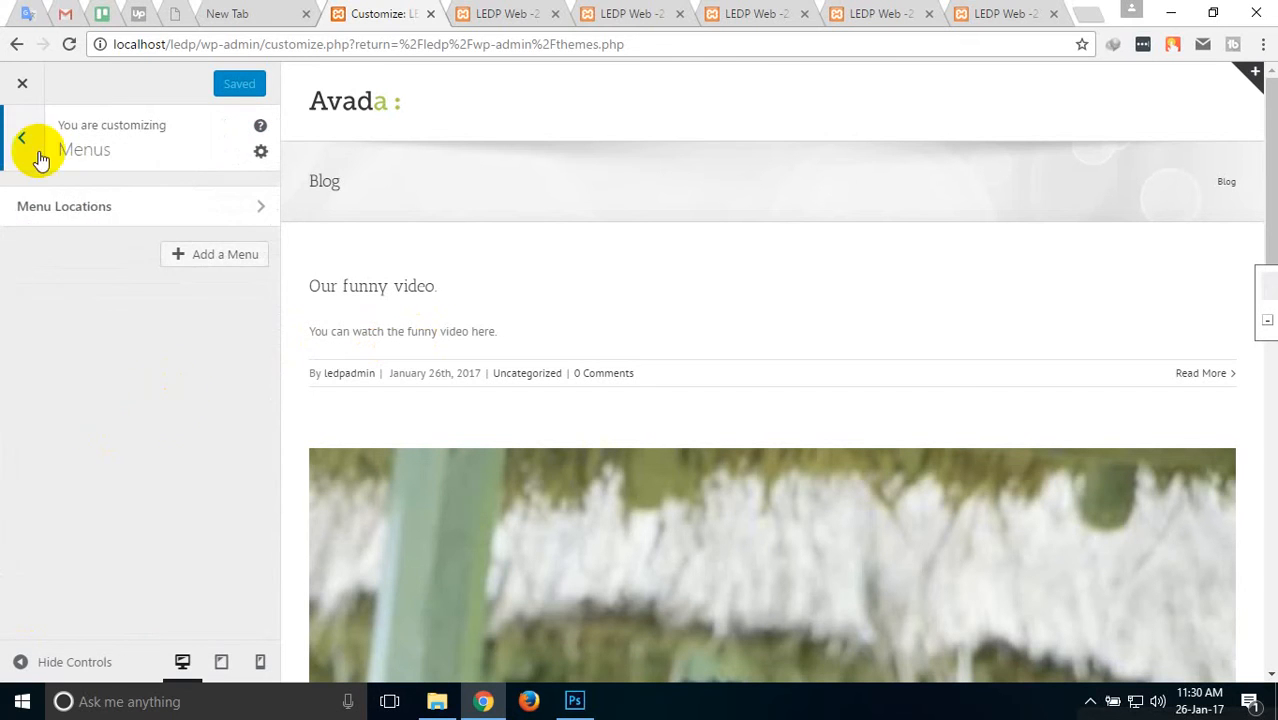
left_click(21, 137)
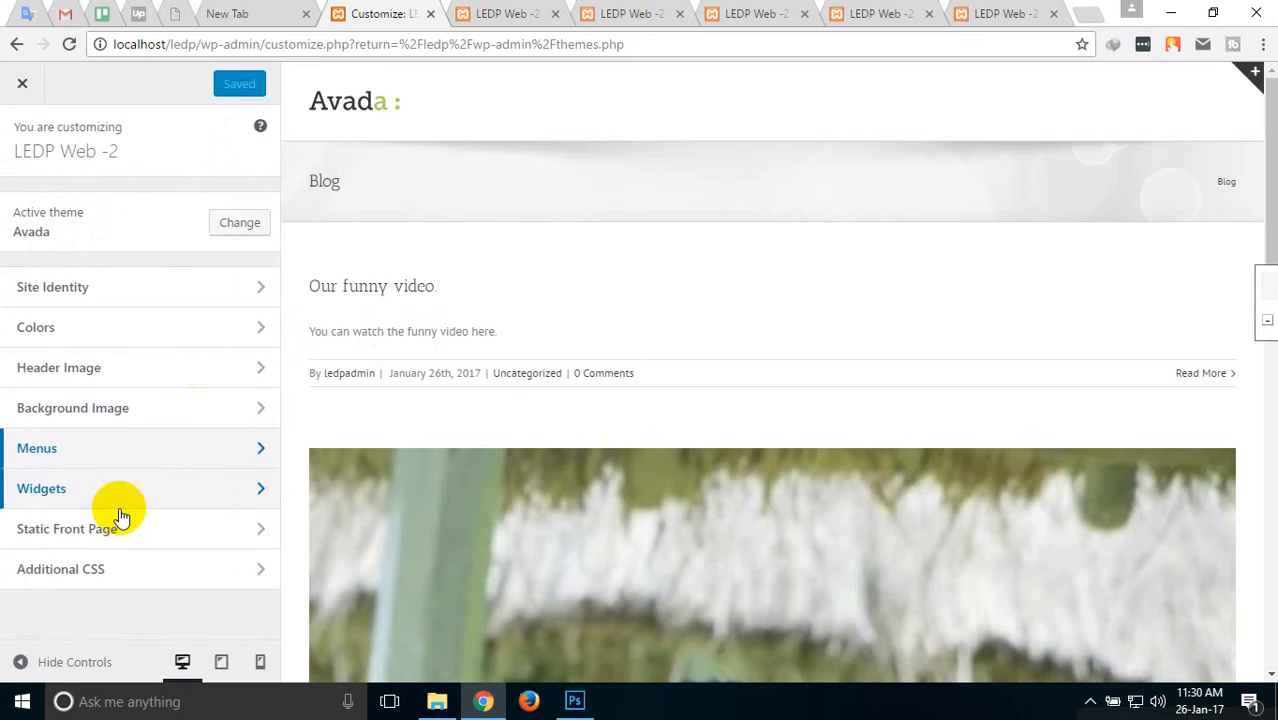
left_click(157, 330)
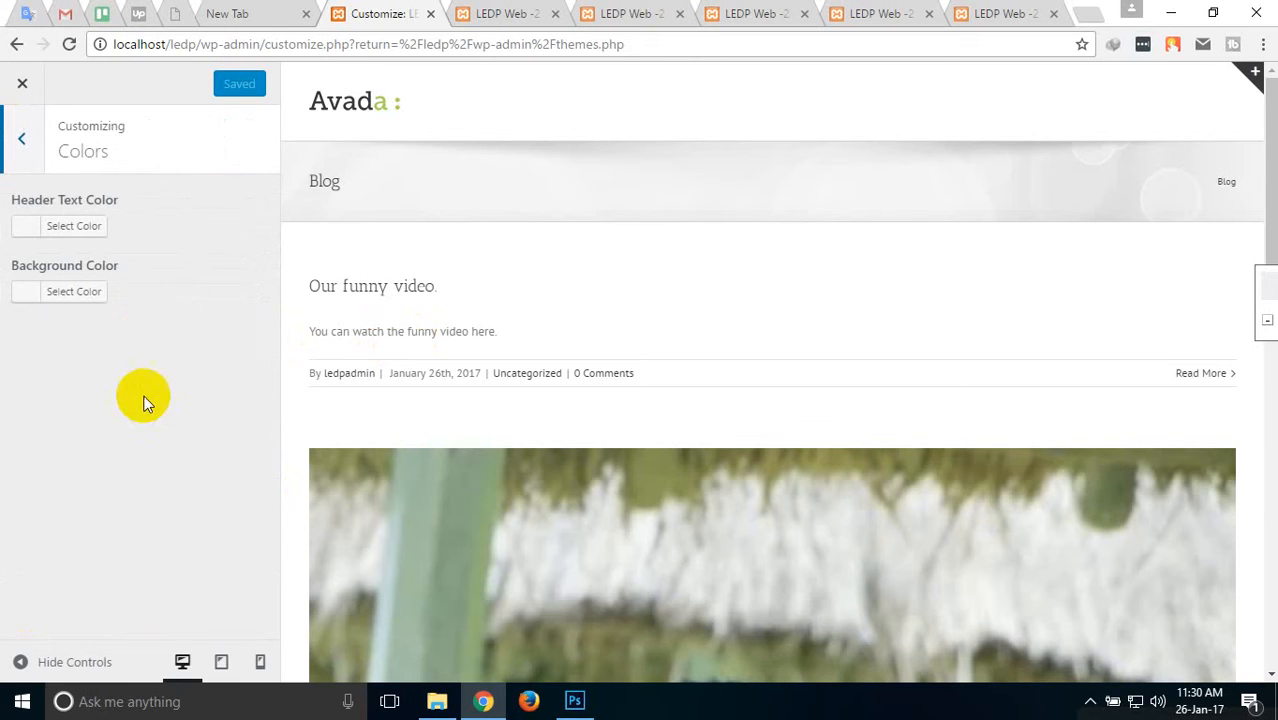
left_click(21, 140)
left_click(22, 85)
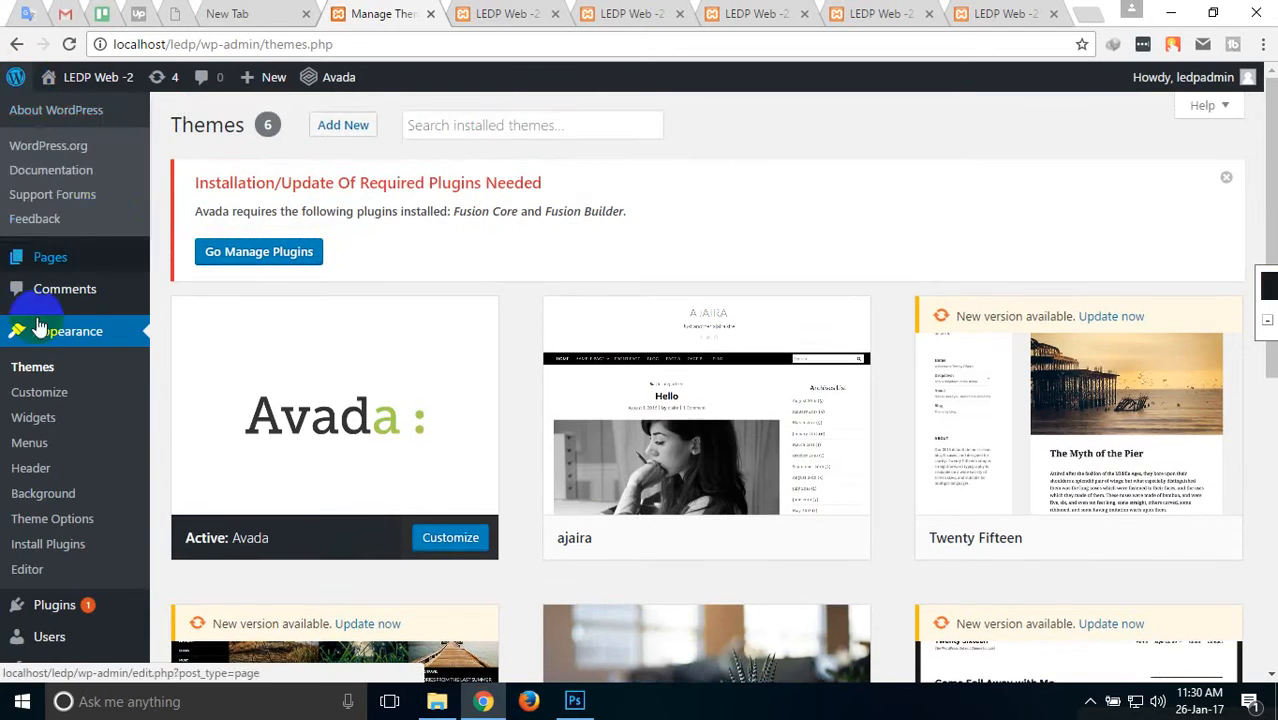
Look at the Avada theme's Widgets page, including the widget sections, available widgets, Blog Sidebar, footer and Slidingbar areas.
scroll(211, 457, "down", 1)
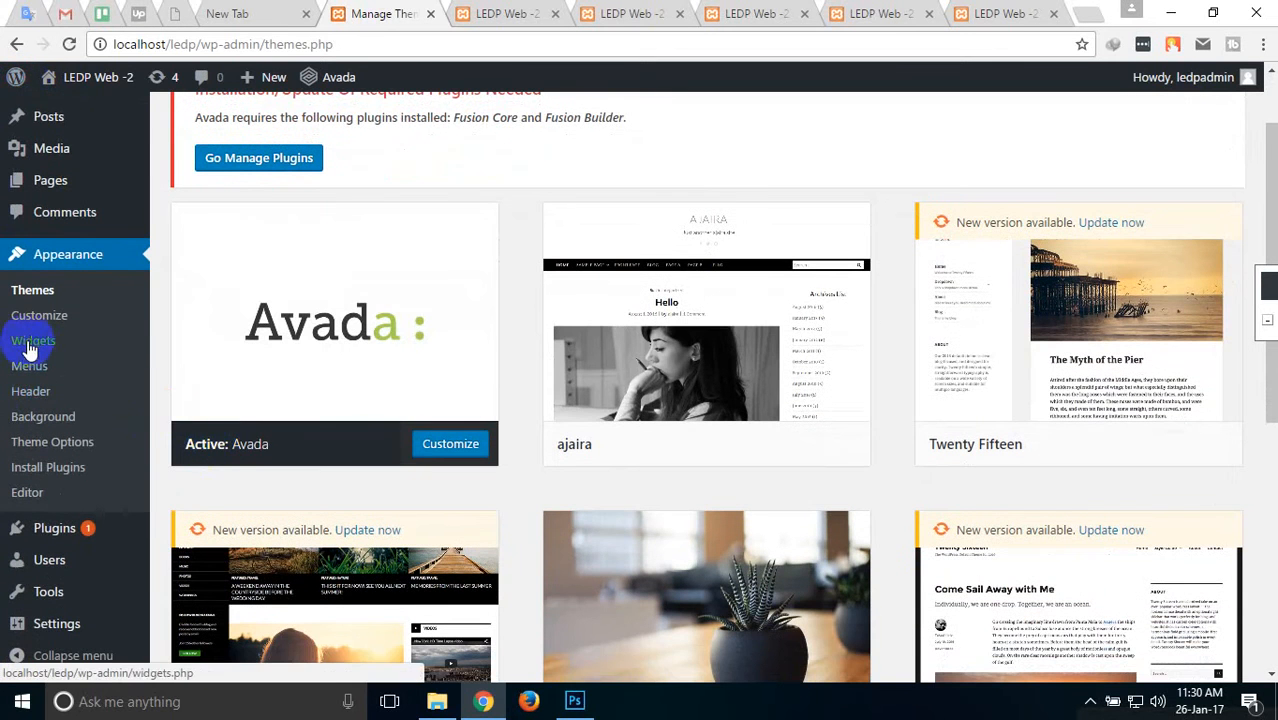
left_click(37, 346)
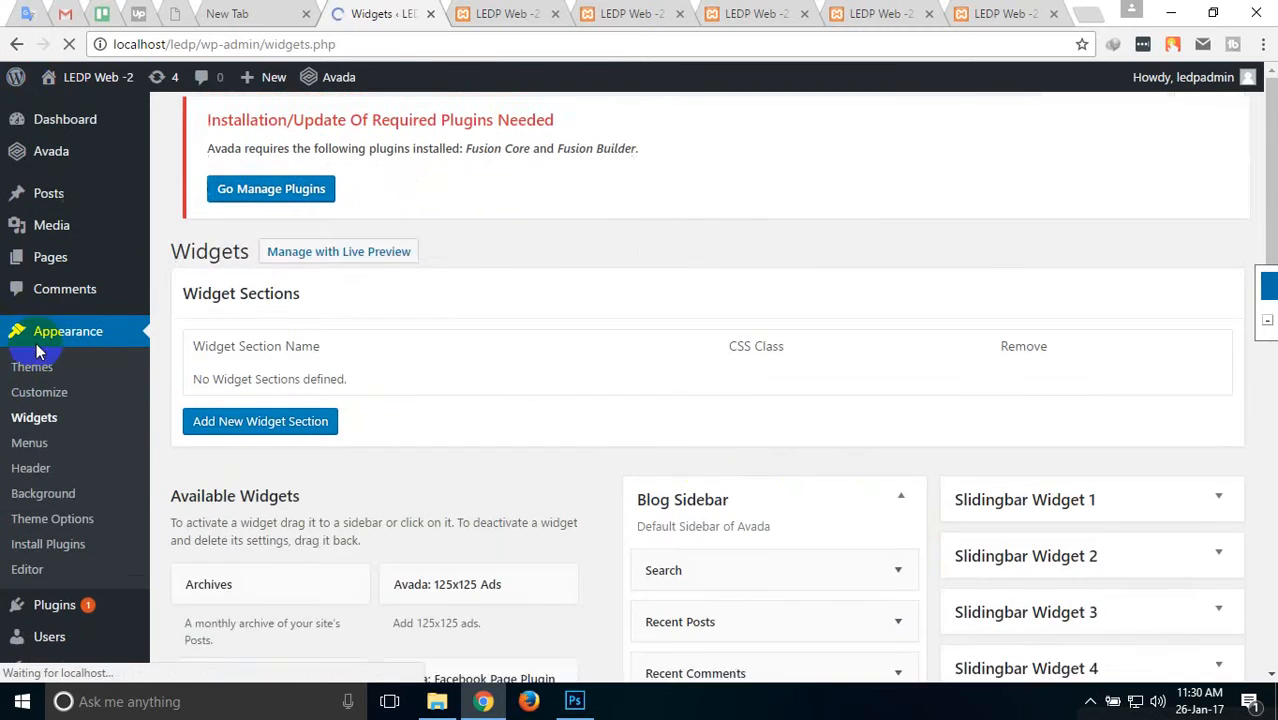
scroll(545, 460, "down", 3)
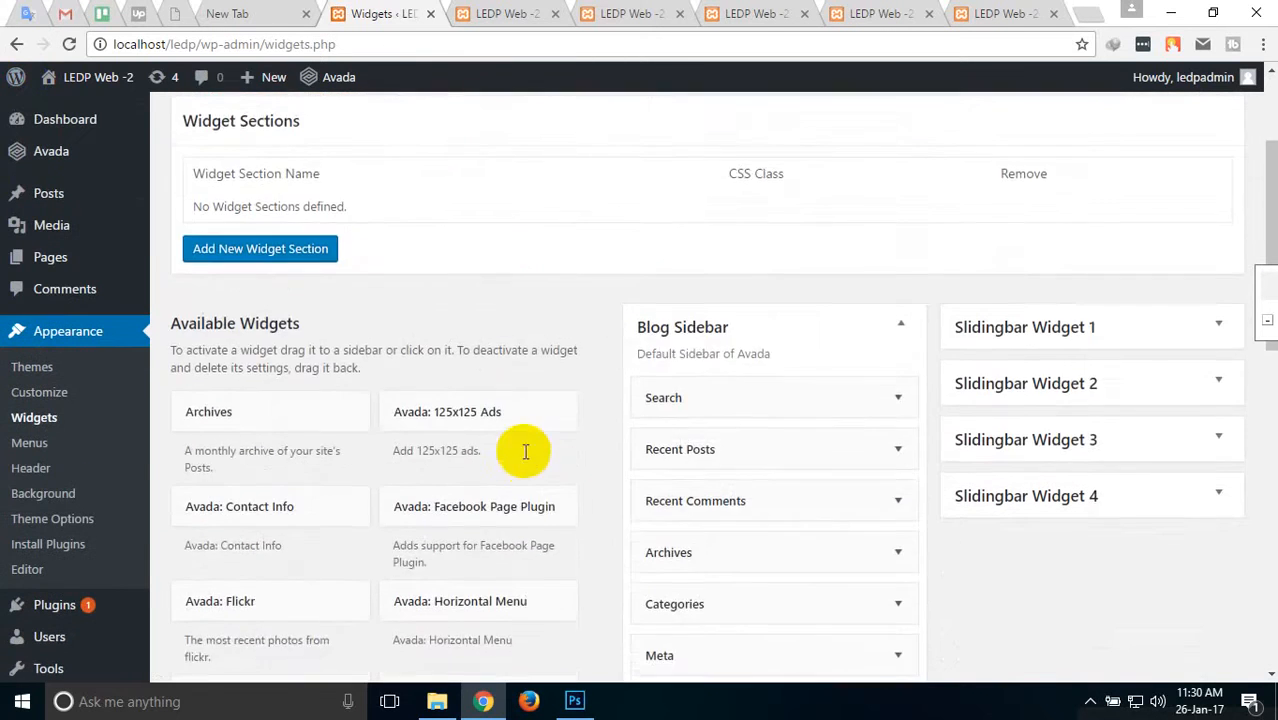
scroll(500, 437, "up", 2)
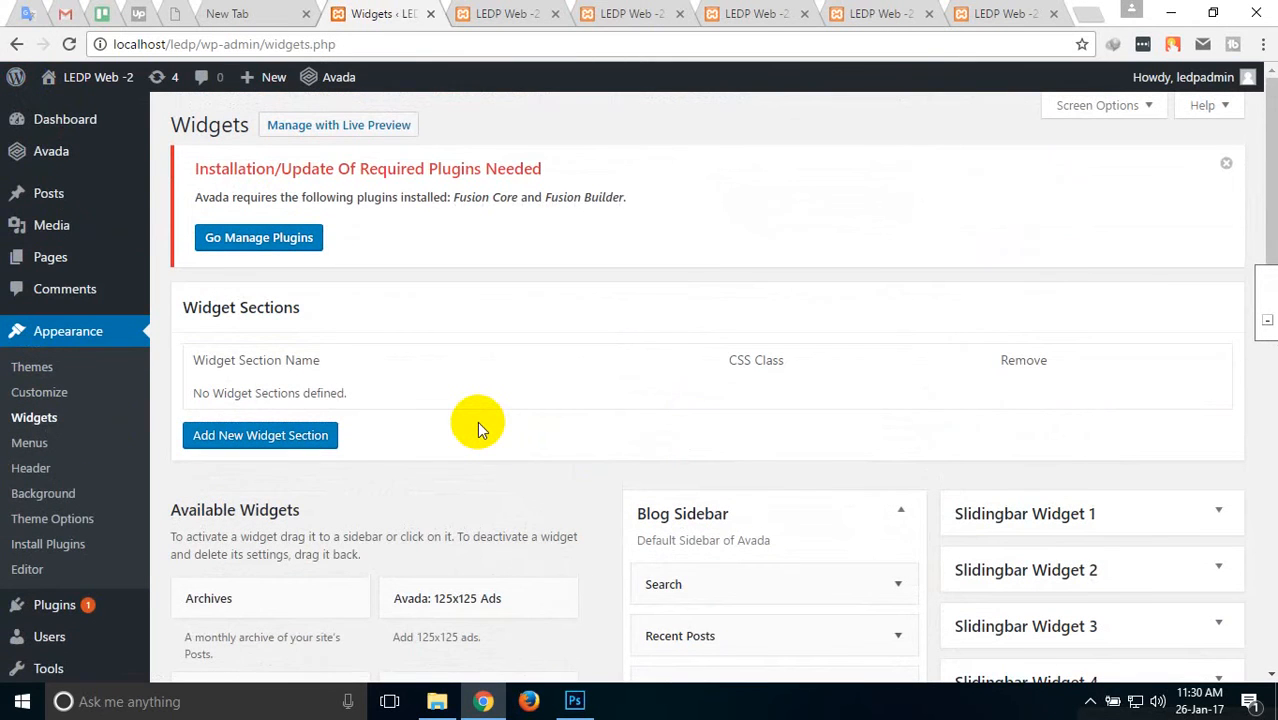
scroll(475, 426, "down", 5)
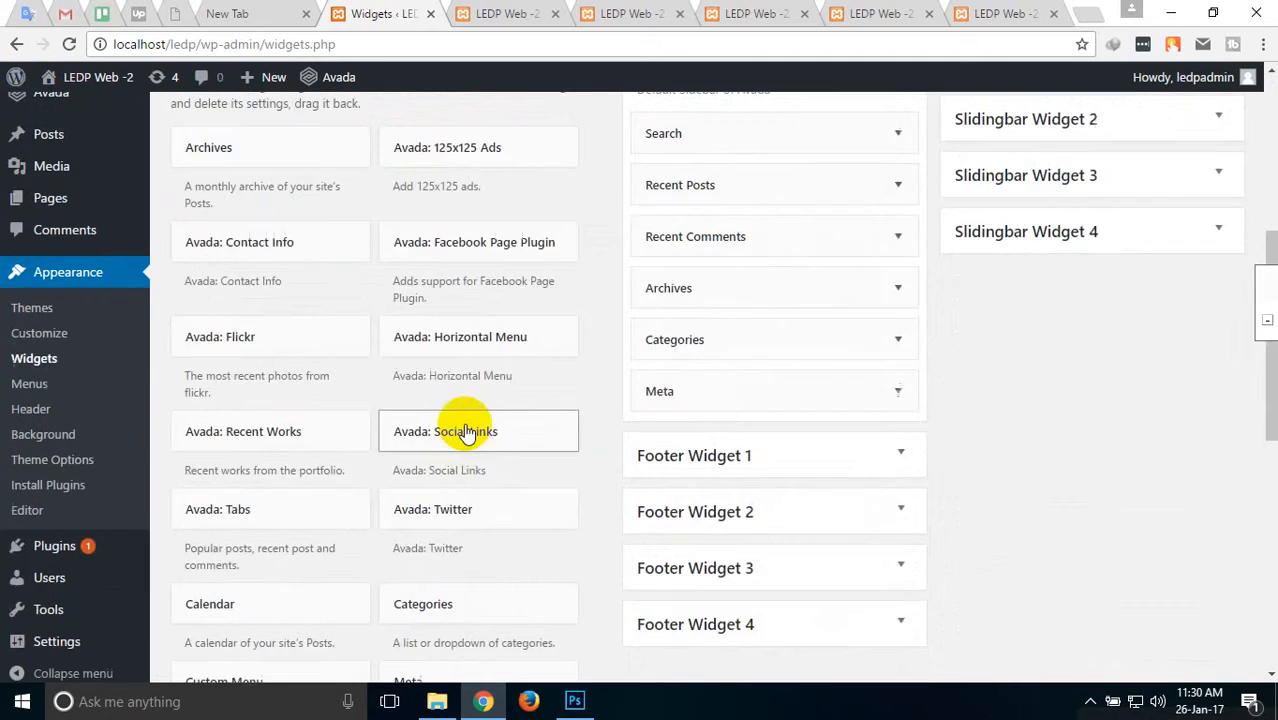
scroll(470, 425, "up", 5)
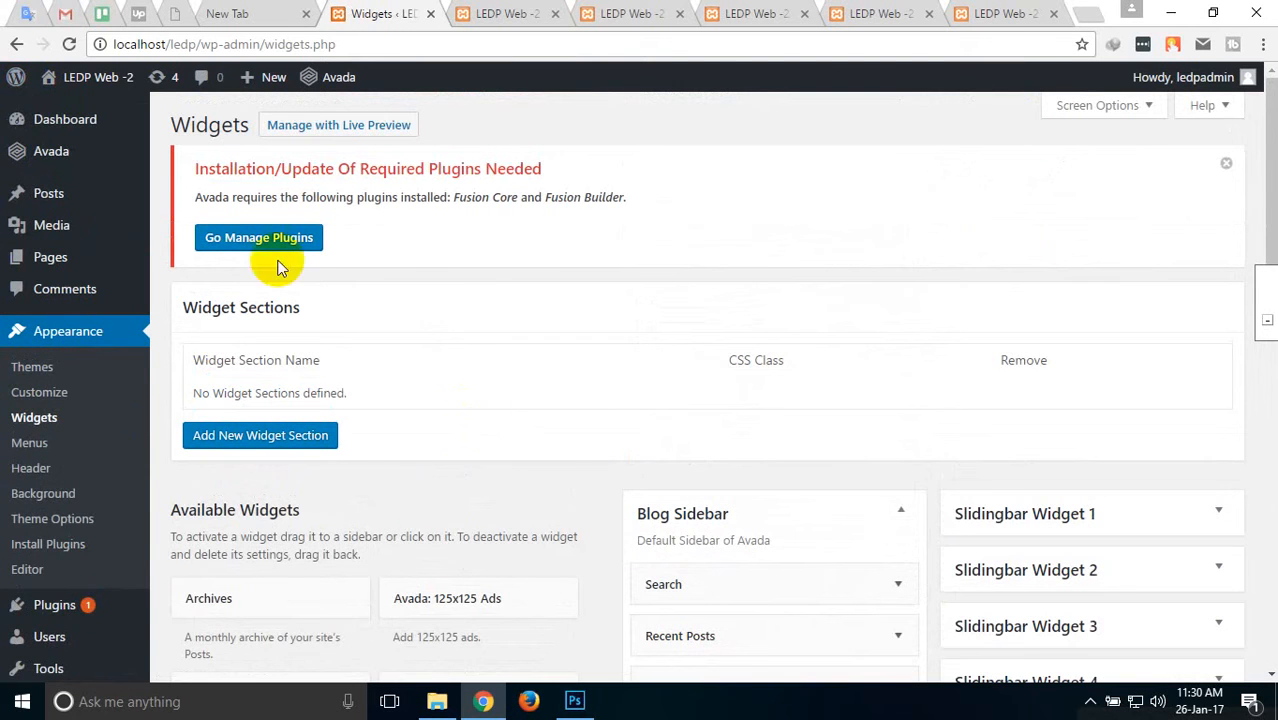
Return to the installed themes and activate the ajaira theme.
left_click(36, 369)
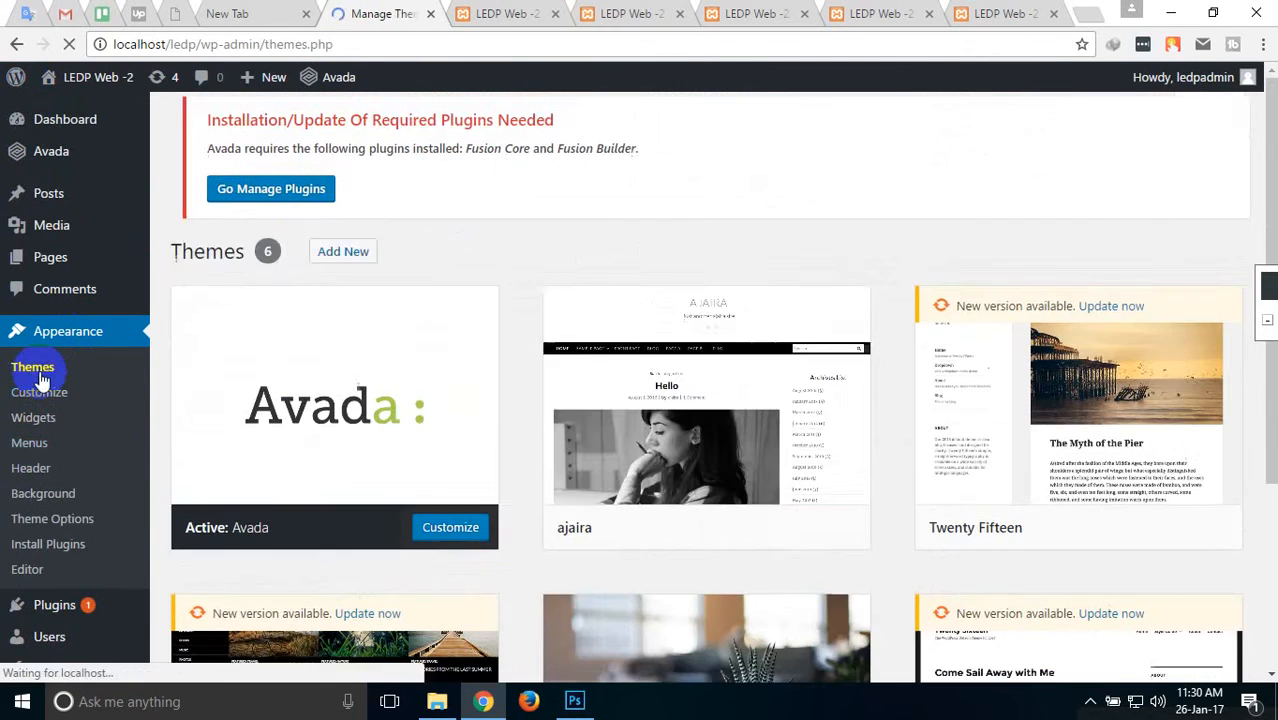
scroll(462, 399, "down", 2)
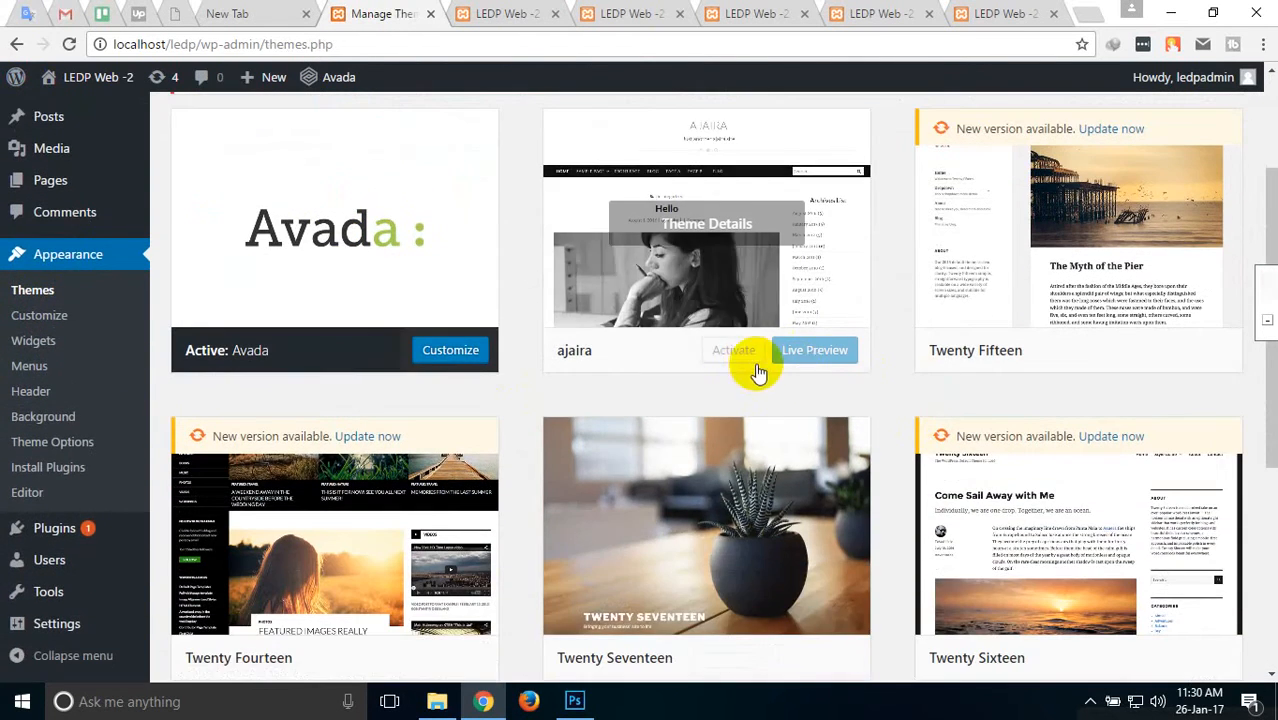
left_click(736, 354)
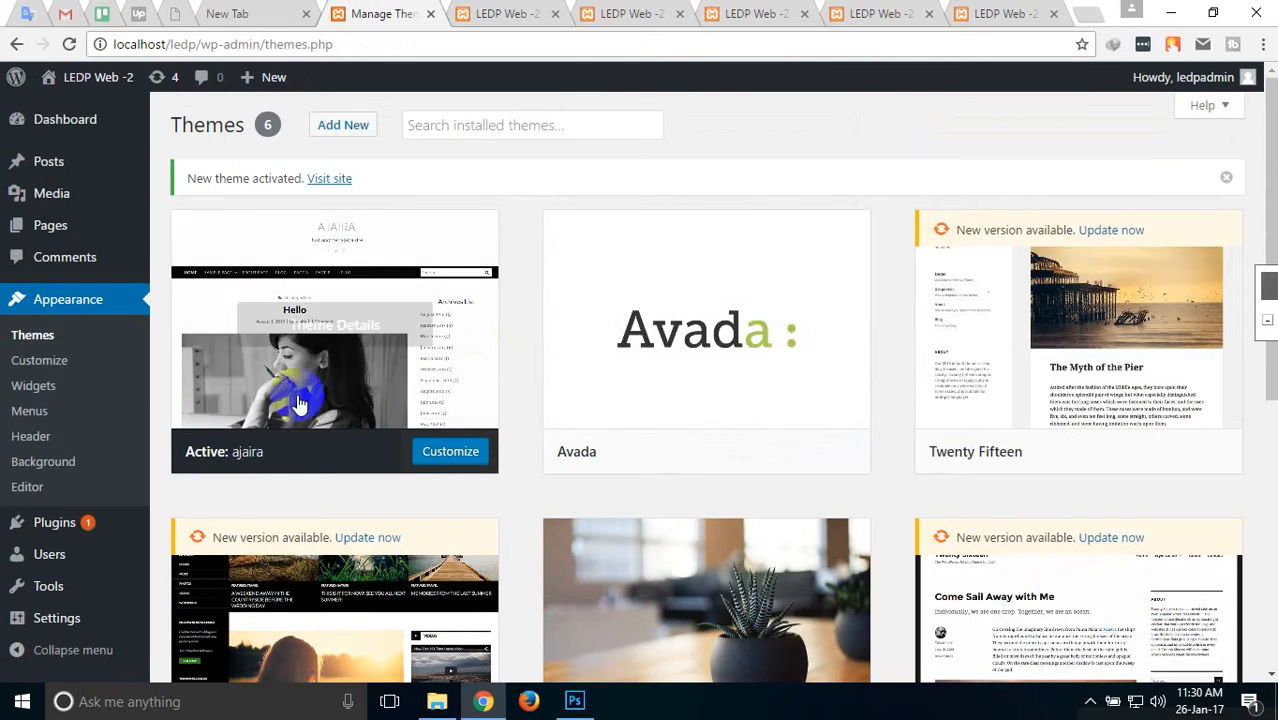
Open the Widgets page under the ajaira theme and examine its available widgets and Sidebar area.
scroll(391, 434, "down", 3)
left_click(36, 390)
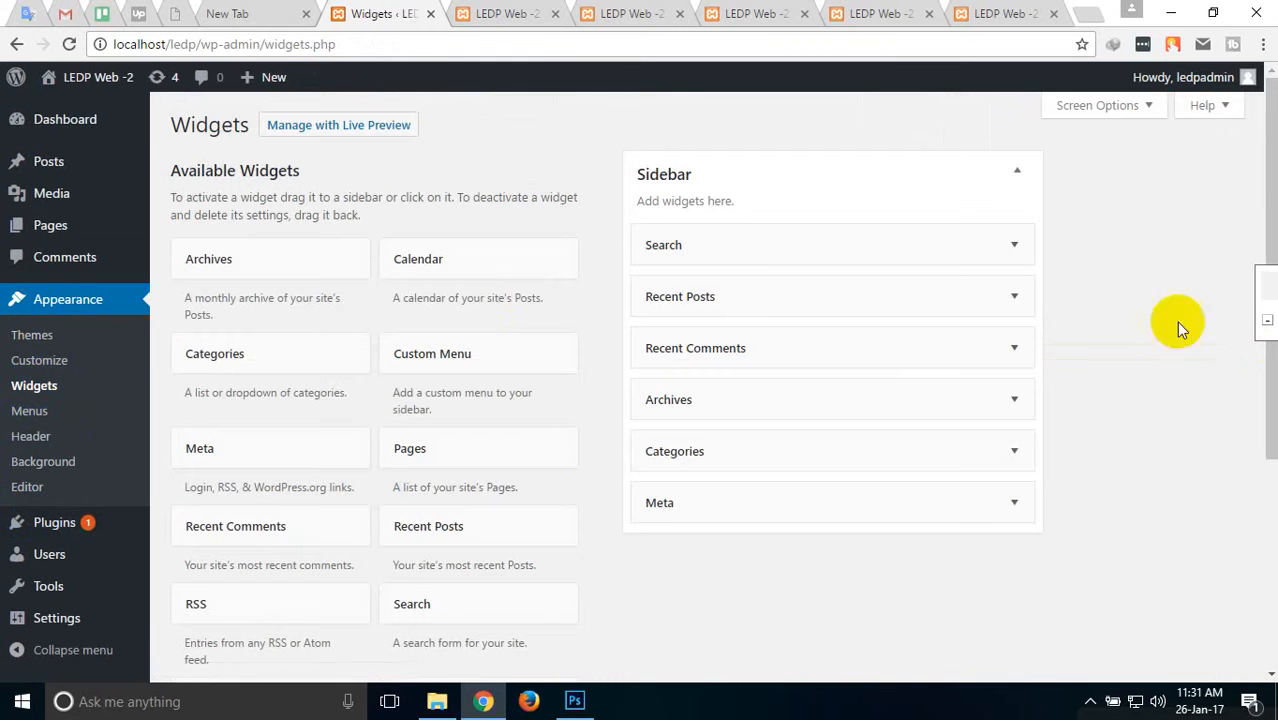
scroll(494, 310, "down", 3)
scroll(496, 312, "up", 3)
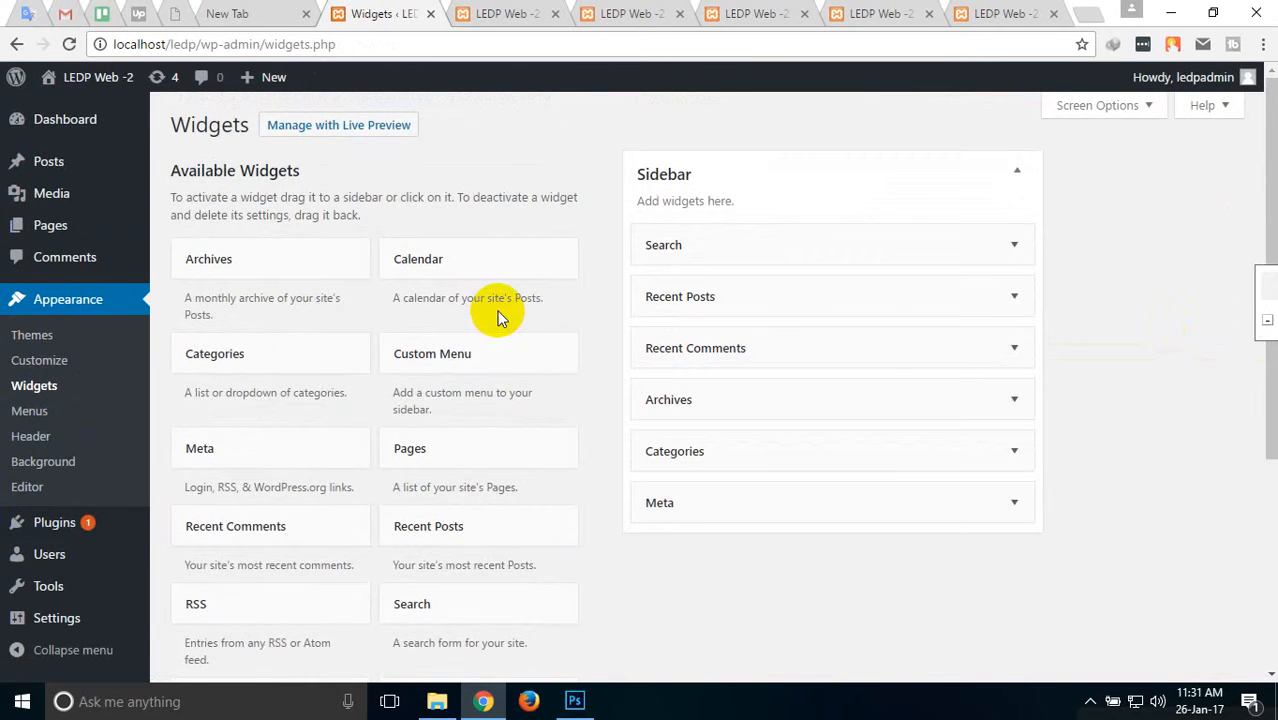
scroll(500, 318, "down", 3)
scroll(491, 300, "up", 3)
scroll(524, 299, "down", 3)
scroll(524, 299, "up", 3)
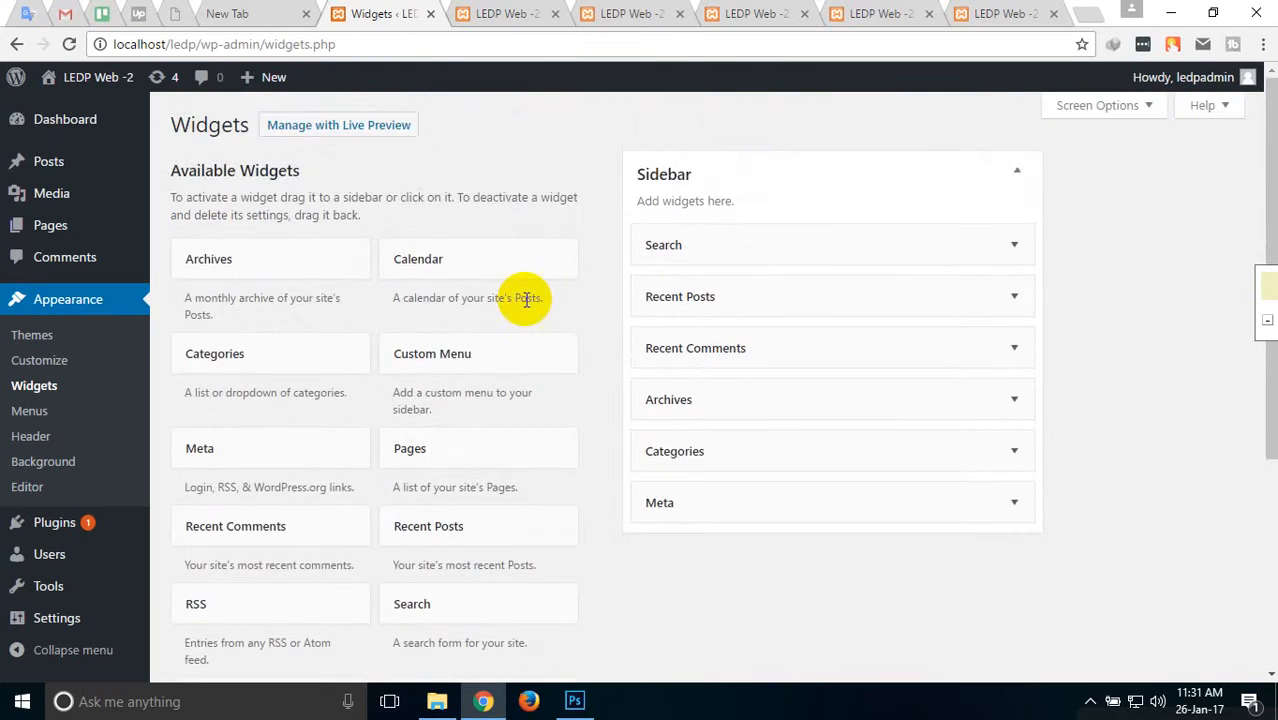
scroll(526, 300, "down", 1)
scroll(462, 360, "up", 1)
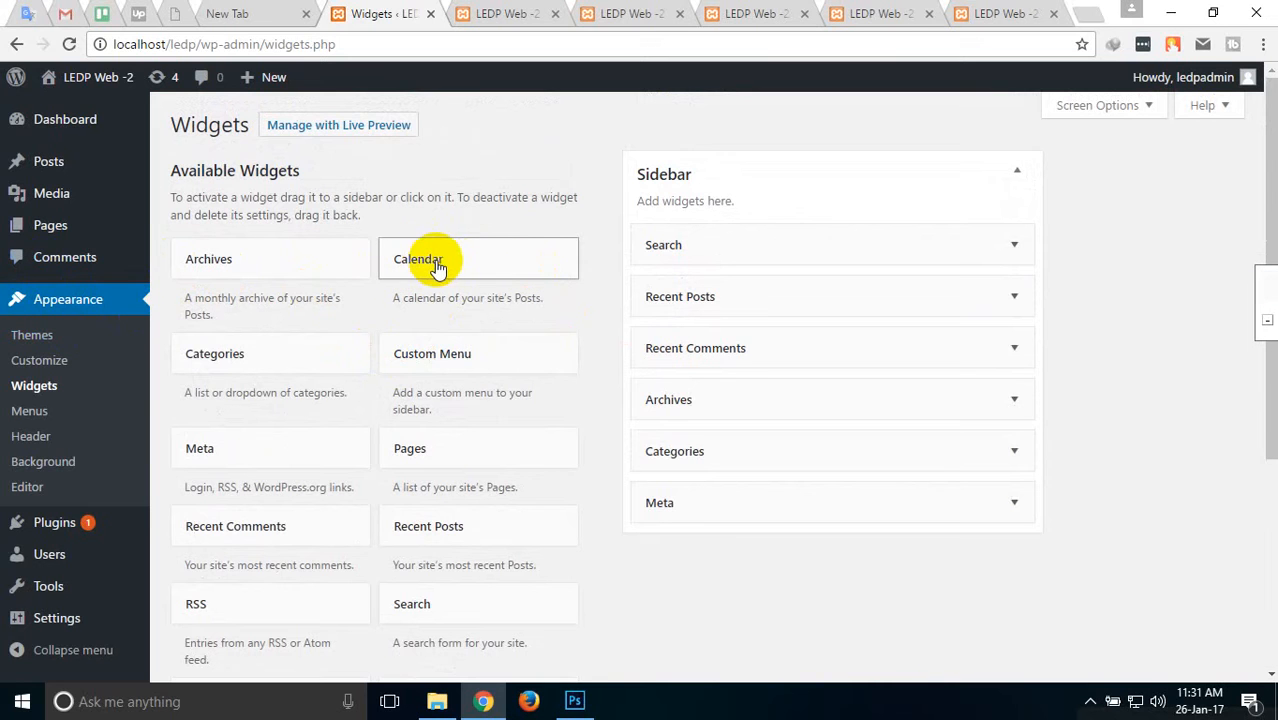
Add the Calendar widget above Search in the Sidebar, title it "our calendar" and save it.
left_click_drag(578, 304, 728, 241)
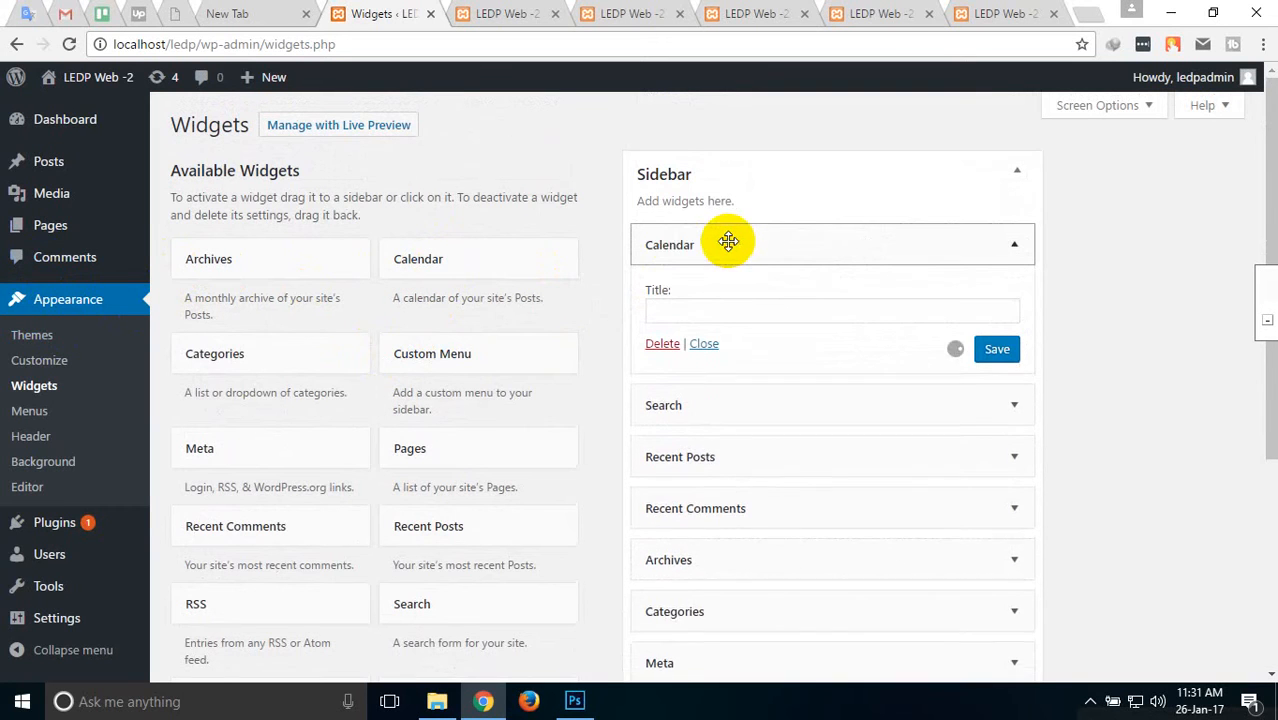
left_click(702, 303)
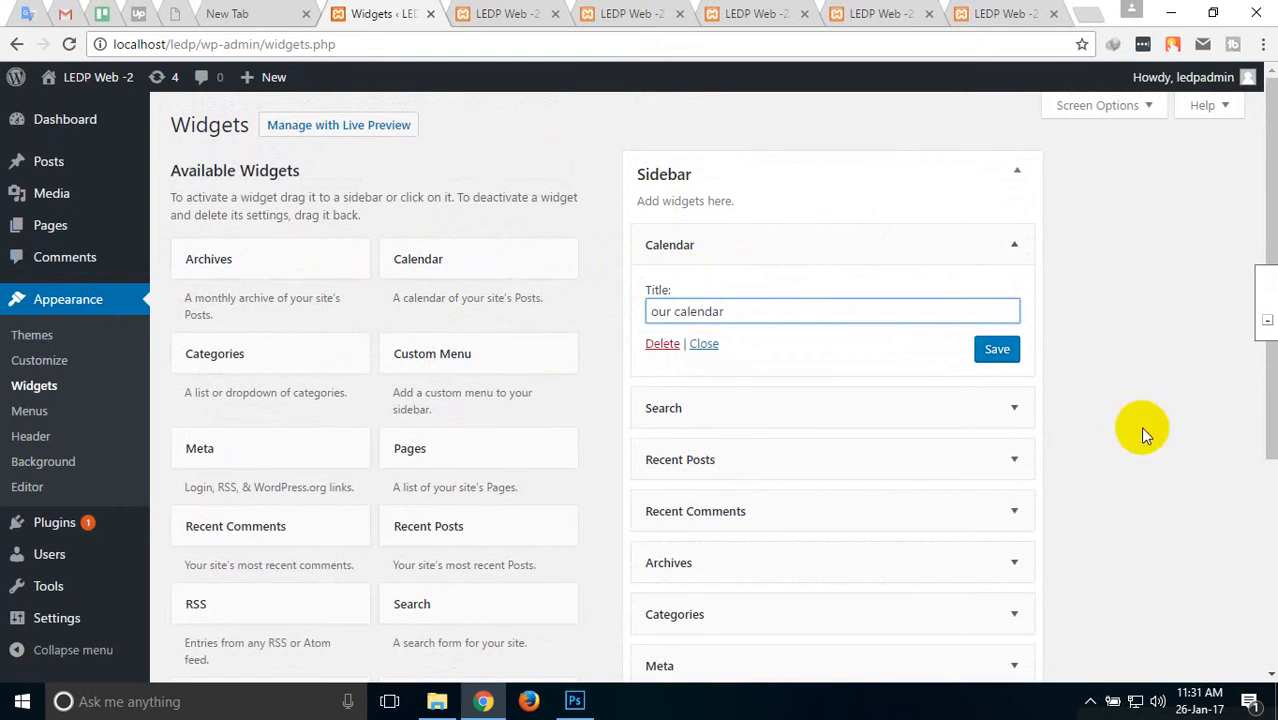
left_click(1000, 350)
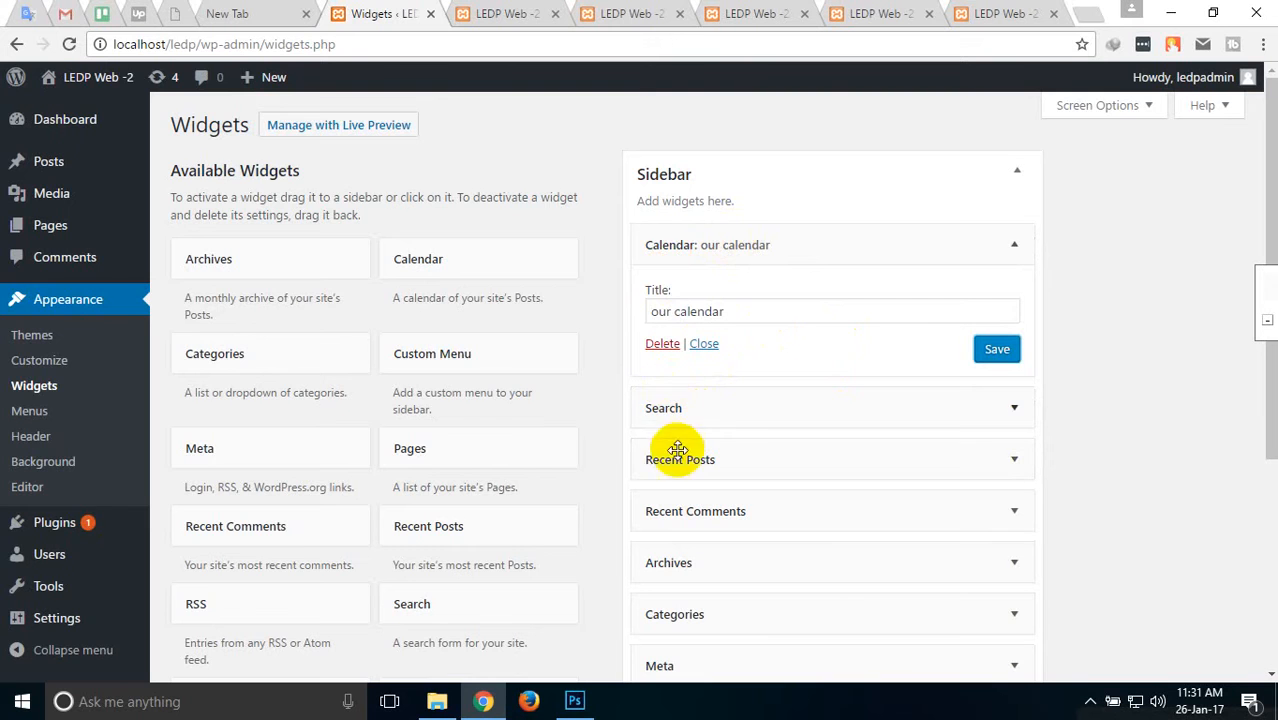
Reload the site's front page and examine the calendar, search box and recent posts in its sidebar.
left_click(503, 14)
right_click(402, 123)
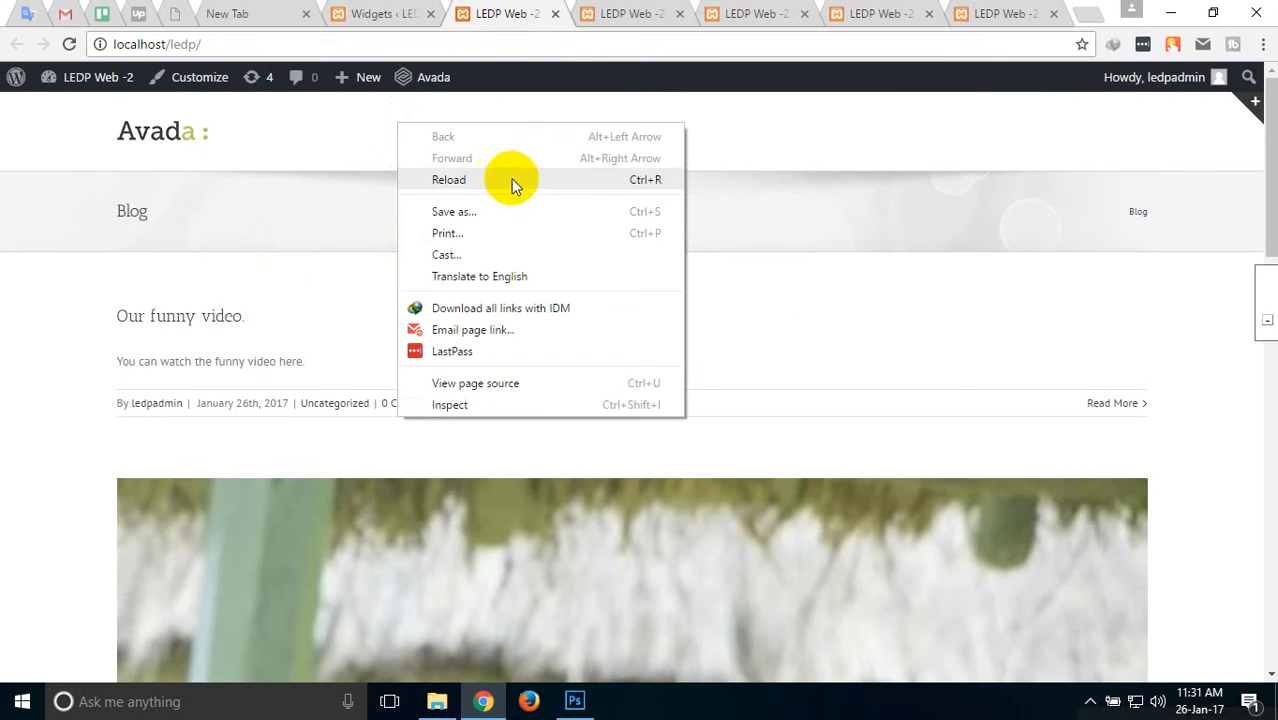
left_click(508, 184)
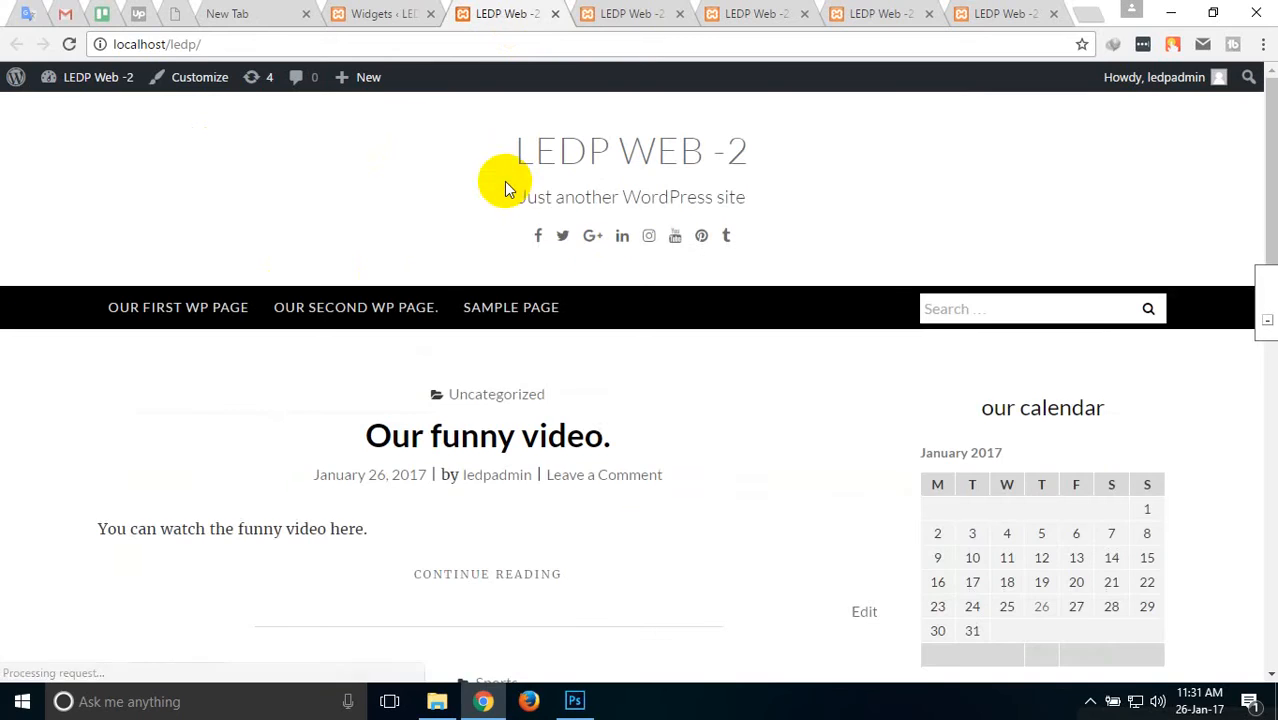
scroll(1100, 430, "down", 1)
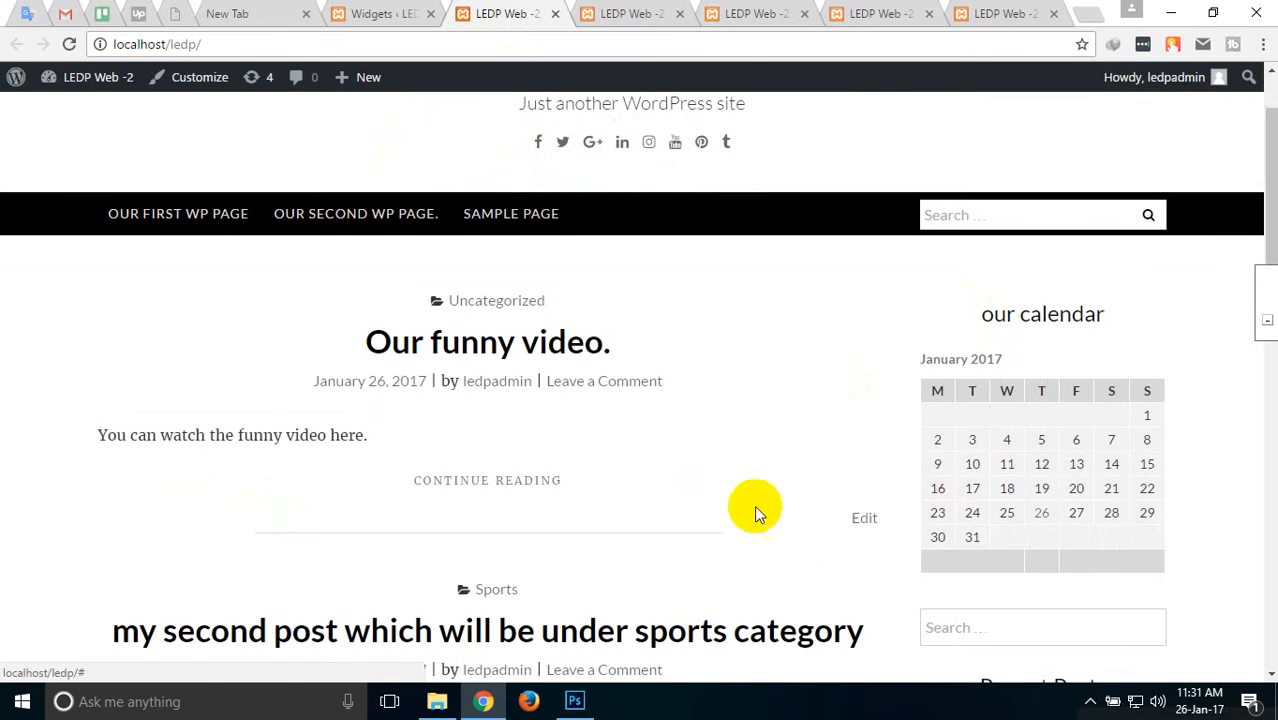
scroll(945, 520, "down", 1)
left_click(952, 533)
scroll(900, 440, "down", 2)
scroll(973, 337, "up", 2)
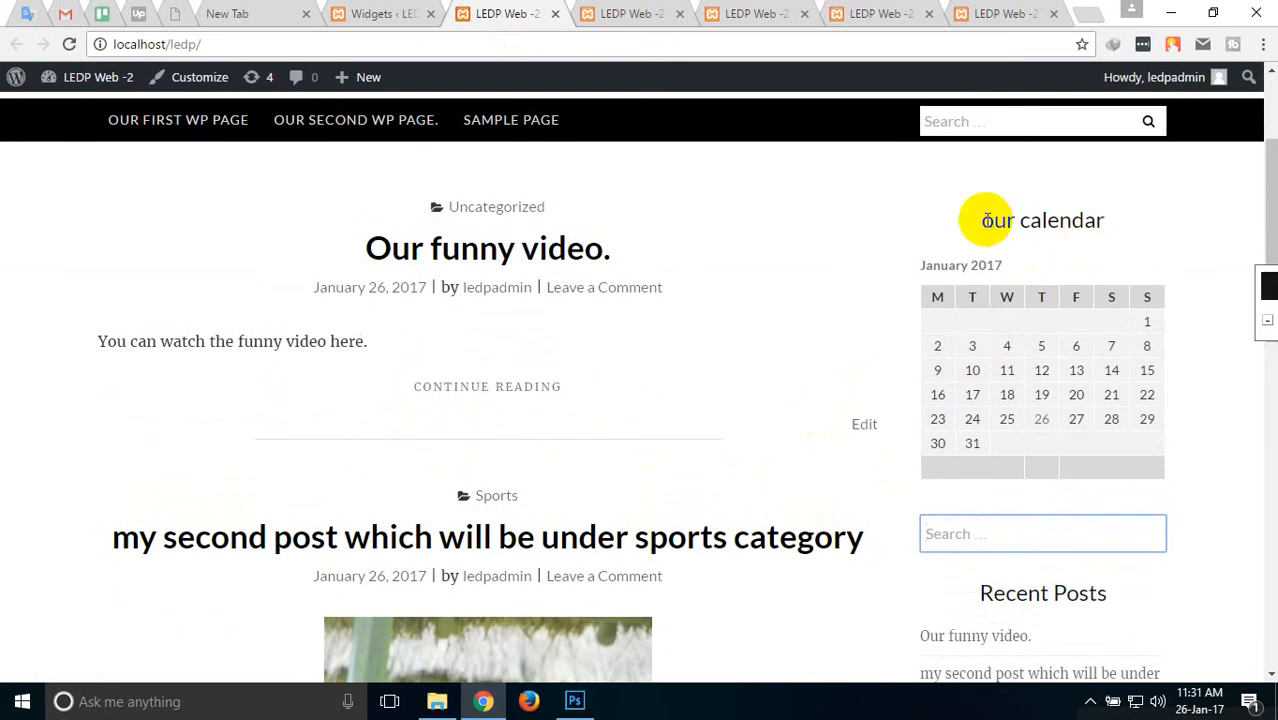
left_click(1001, 533)
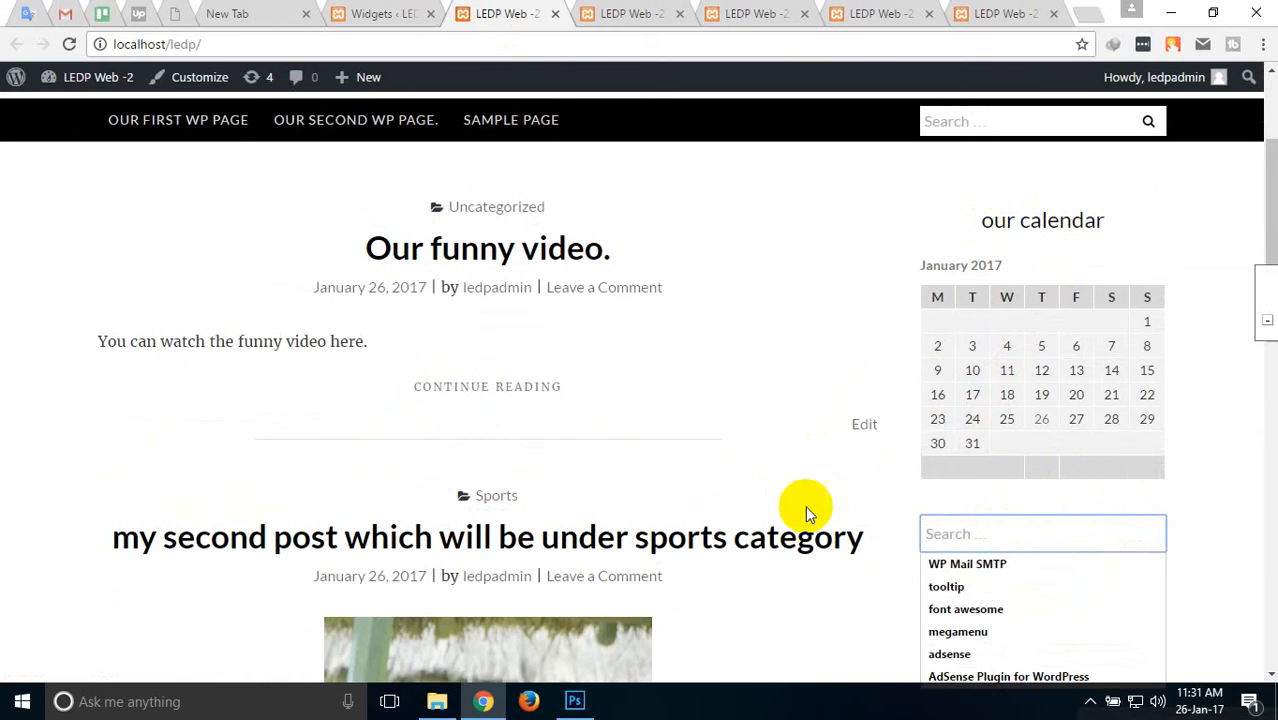
left_click(899, 480)
scroll(899, 480, "down", 1)
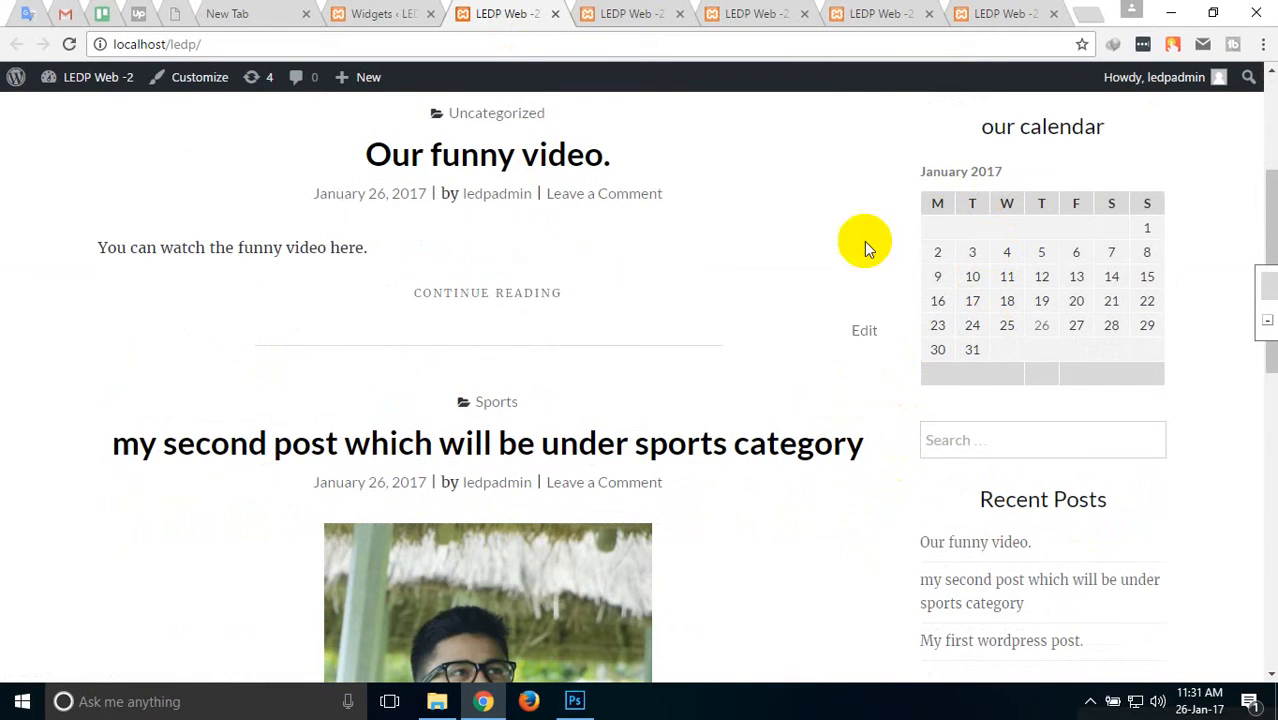
scroll(1018, 374, "down", 2)
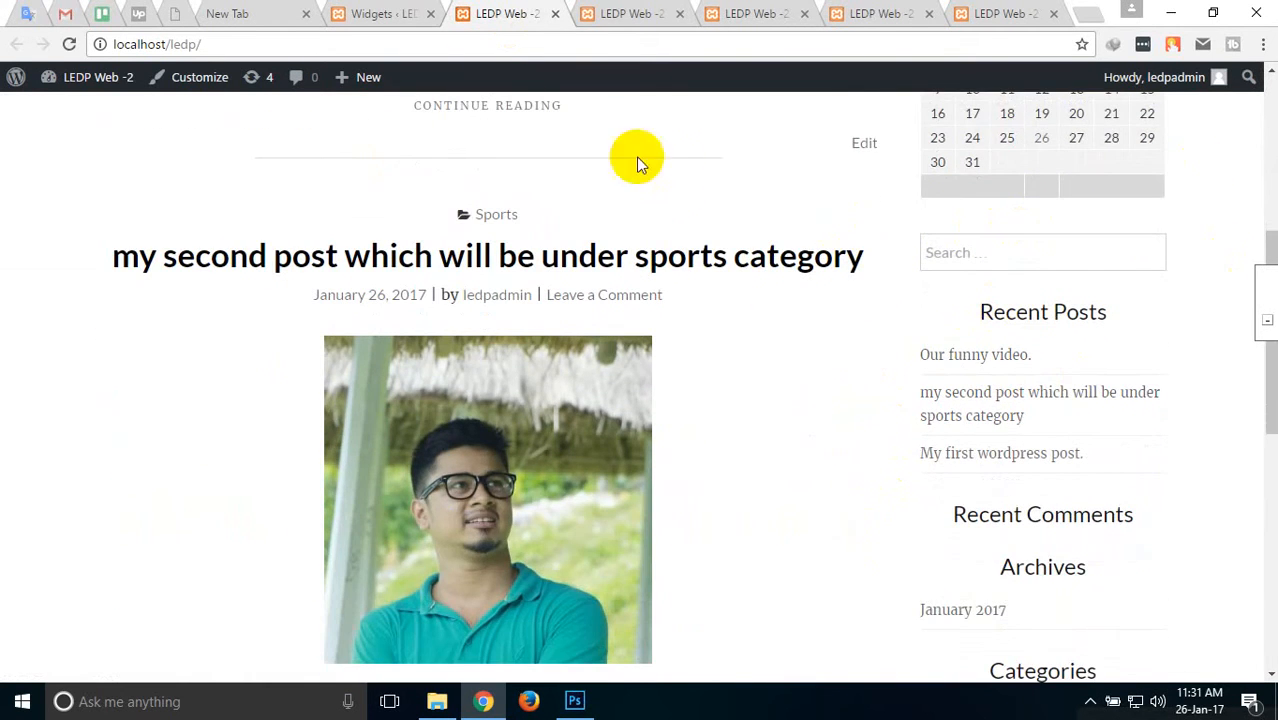
Return to the Widgets page and move the Calendar widget below Search in the Sidebar.
left_click(398, 16)
left_click_drag(807, 242, 802, 289)
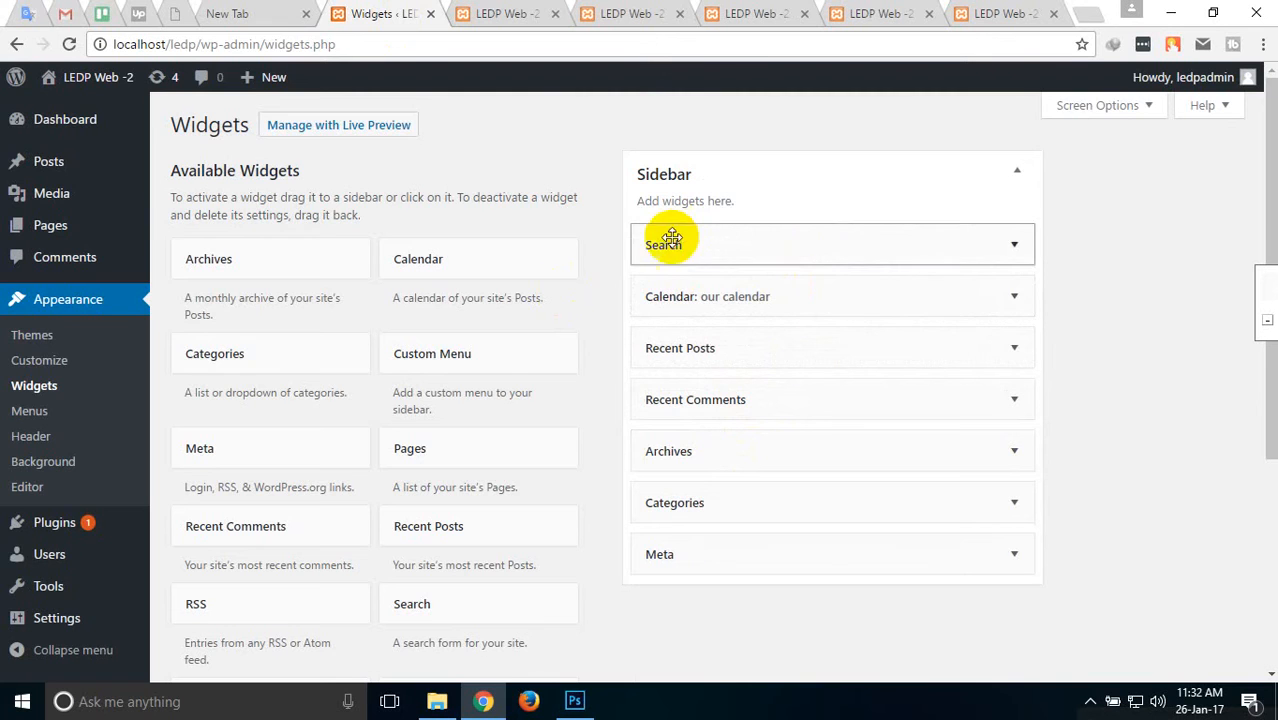
Reload the front page and check the order of the search box and calendar in the sidebar.
left_click(512, 12)
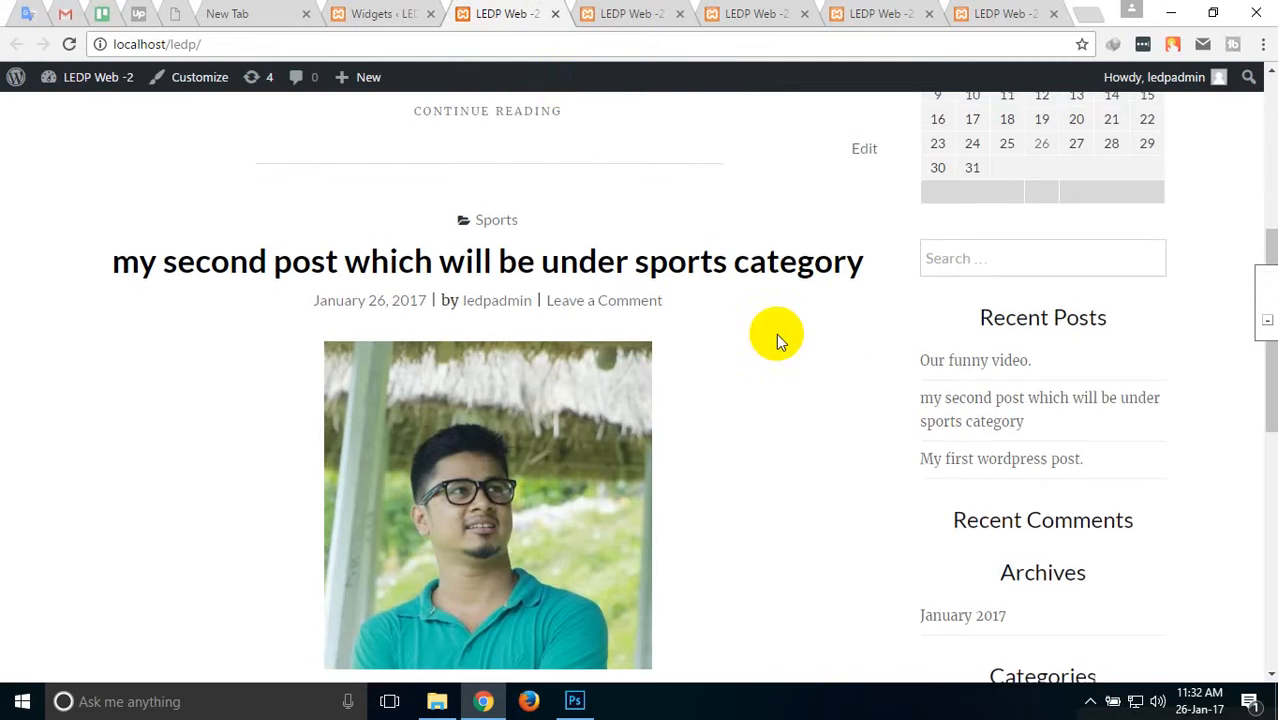
scroll(820, 345, "up", 3)
scroll(900, 420, "down", 2)
scroll(1080, 410, "down", 1)
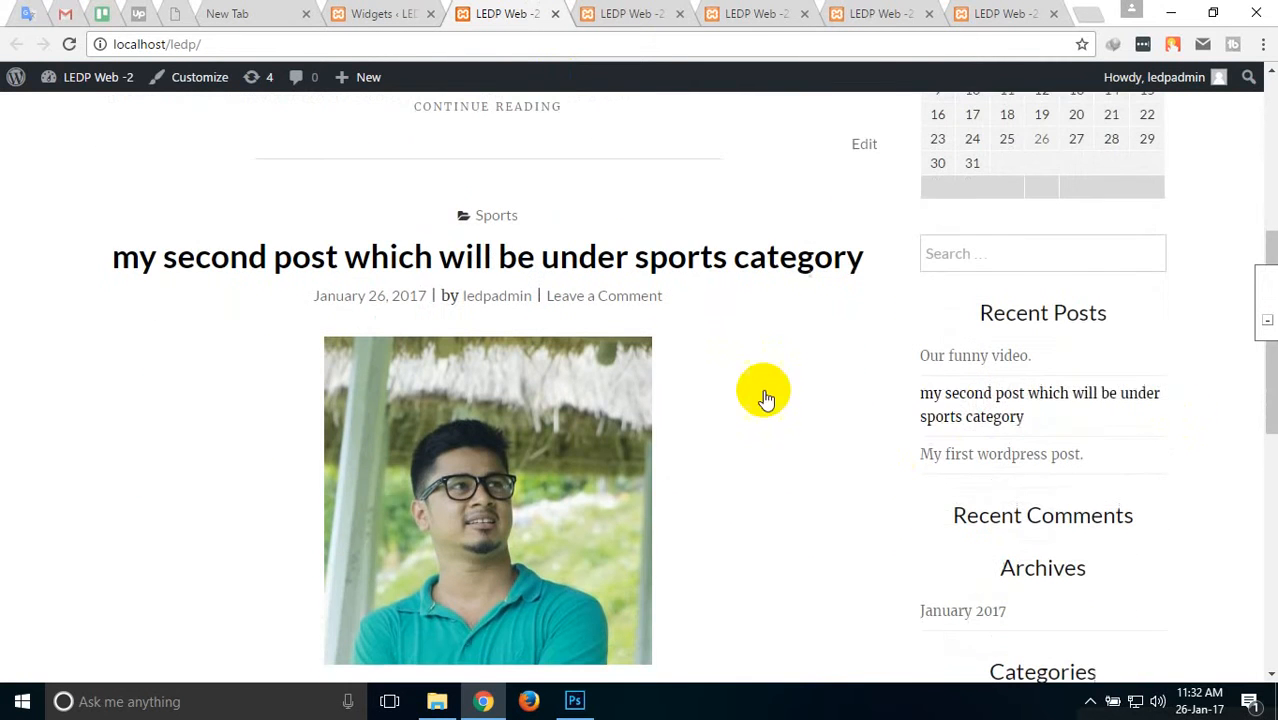
right_click(15, 212)
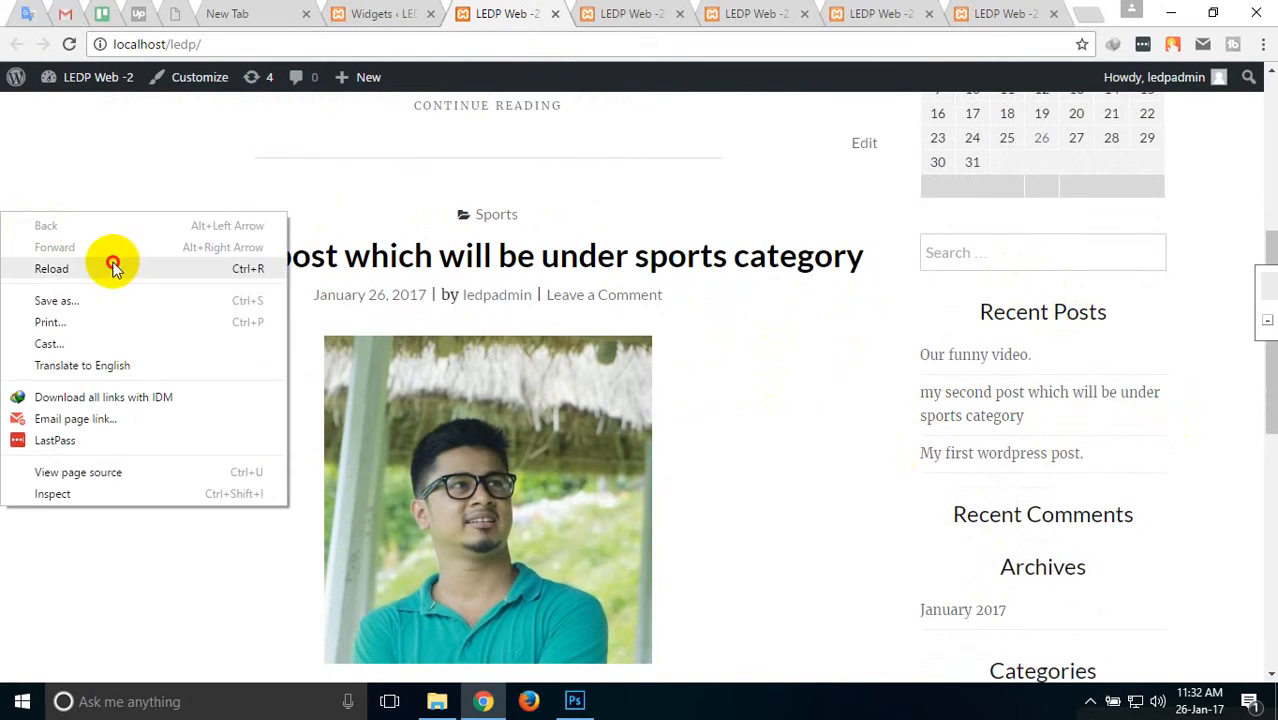
left_click(114, 265)
scroll(930, 370, "up", 3)
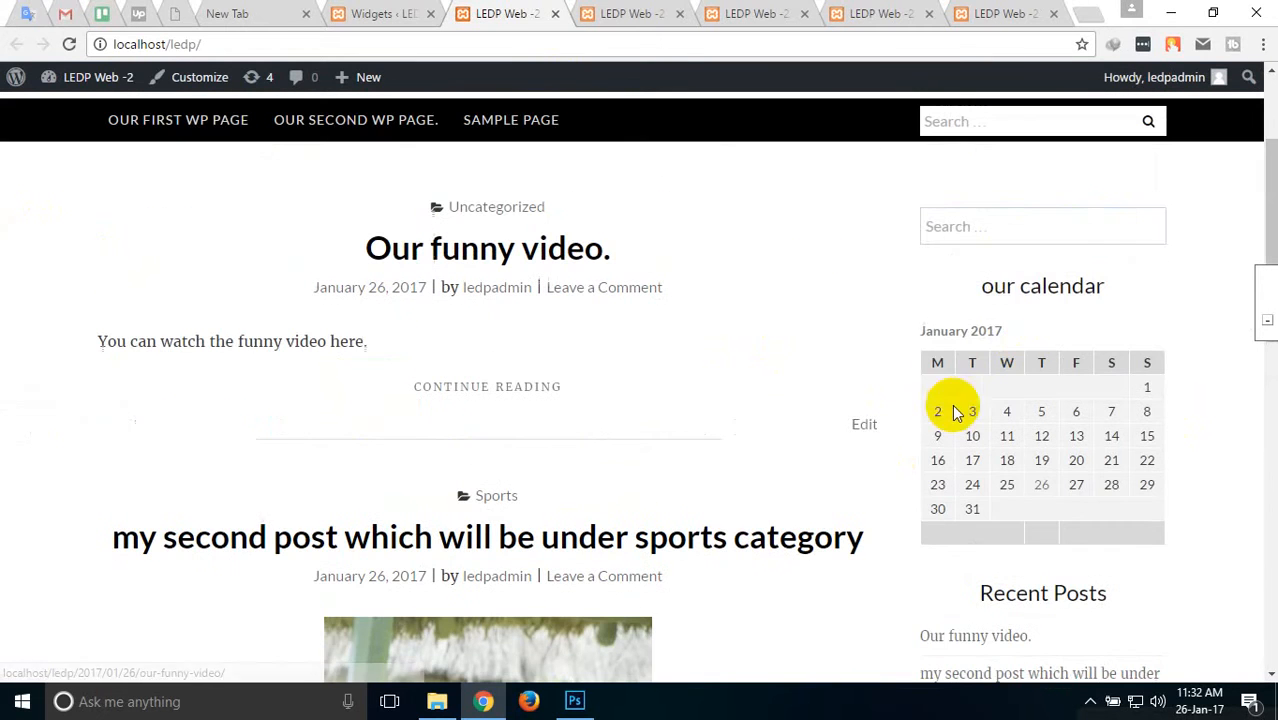
left_click(1018, 238)
left_click_drag(988, 283, 1107, 280)
Back on the Widgets page, add a Text widget to the Sidebar between Search and Calendar.
left_click(378, 12)
scroll(585, 414, "down", 3)
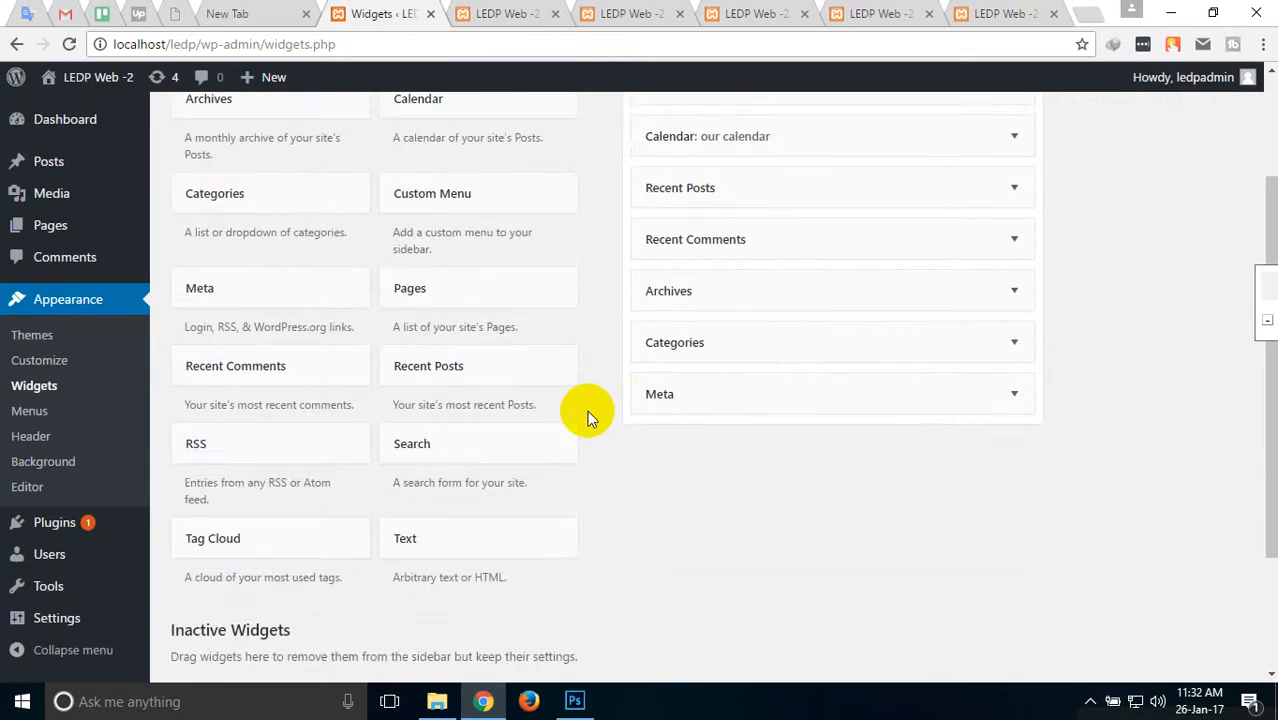
scroll(540, 420, "up", 1)
scroll(353, 528, "up", 2)
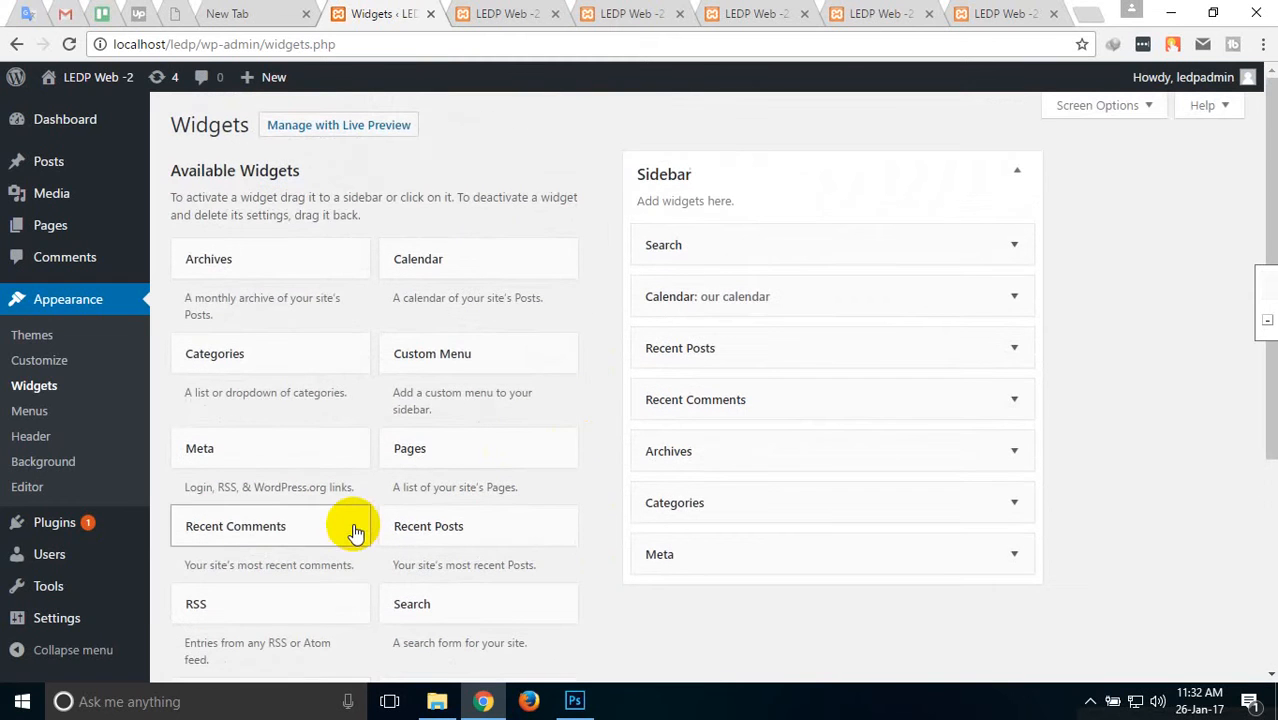
scroll(357, 509, "down", 1)
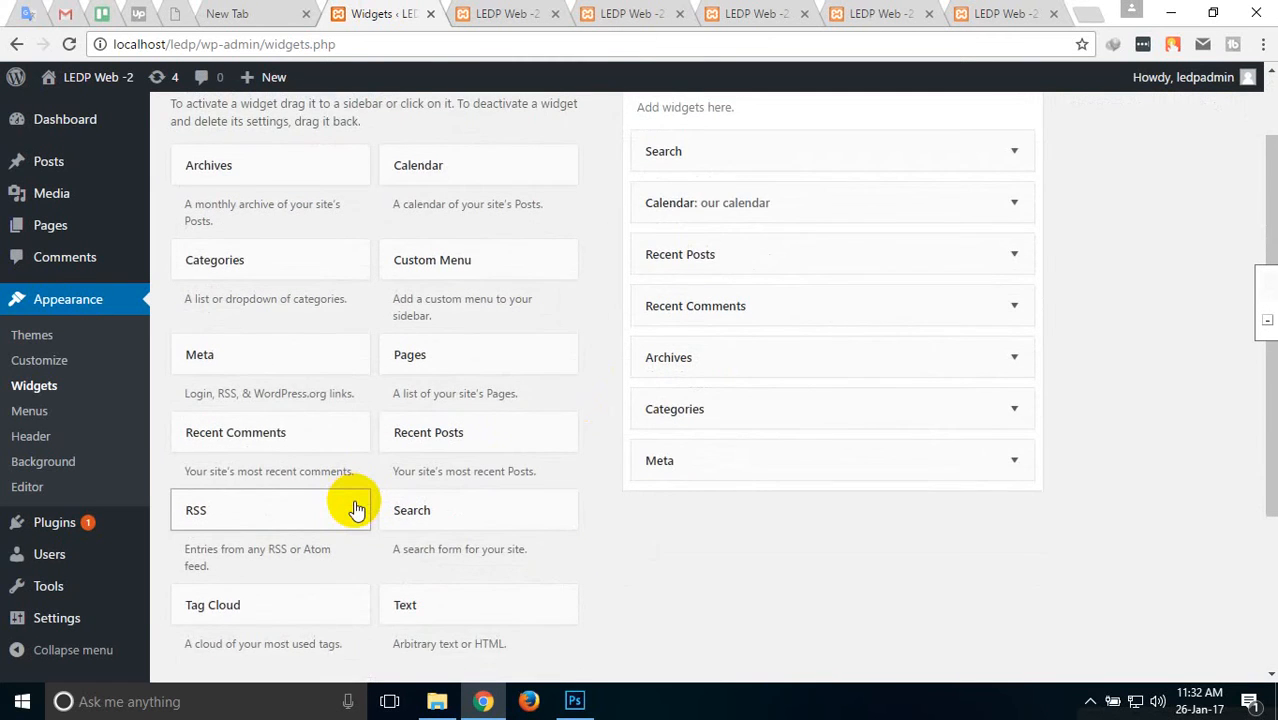
scroll(357, 509, "up", 1)
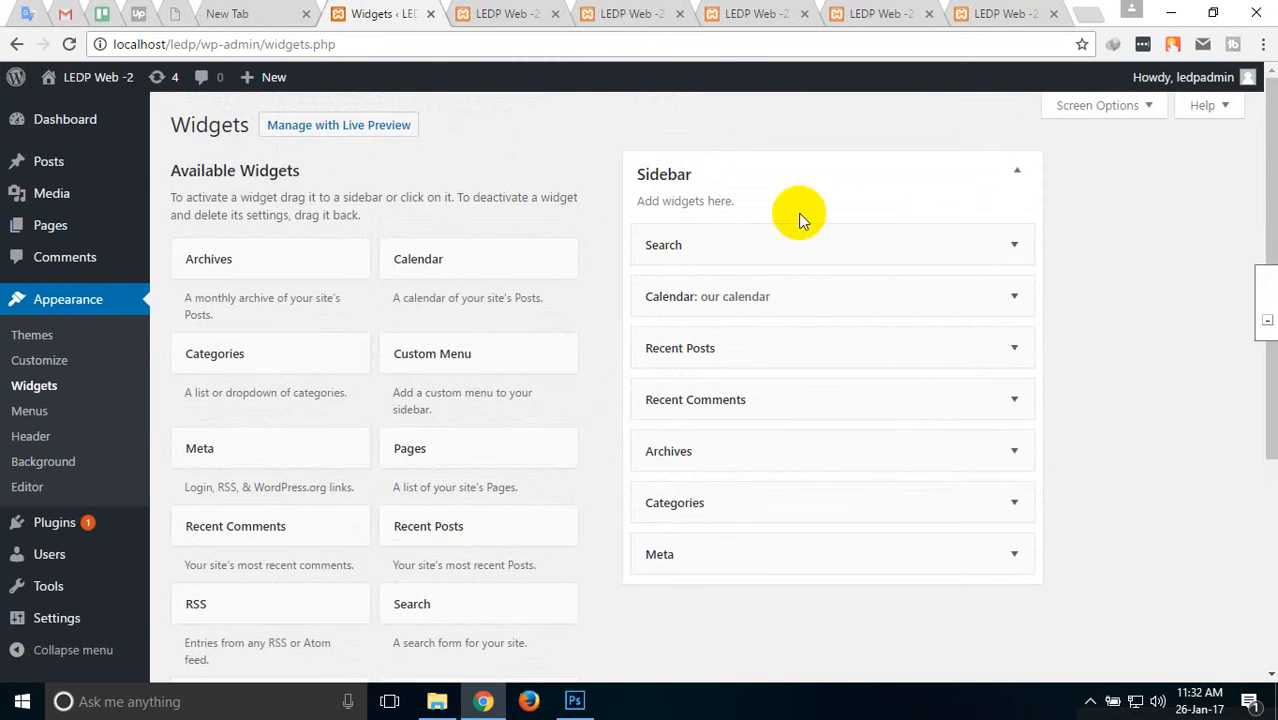
scroll(334, 391, "down", 3)
left_click_drag(442, 414, 688, 277)
Title the Text widget "Our text widget" and enter the content lines "<h4>Our h4 text is here.<h4>", "hi everybody" and "welcome to my youtube channel.".
scroll(360, 410, "down", 4)
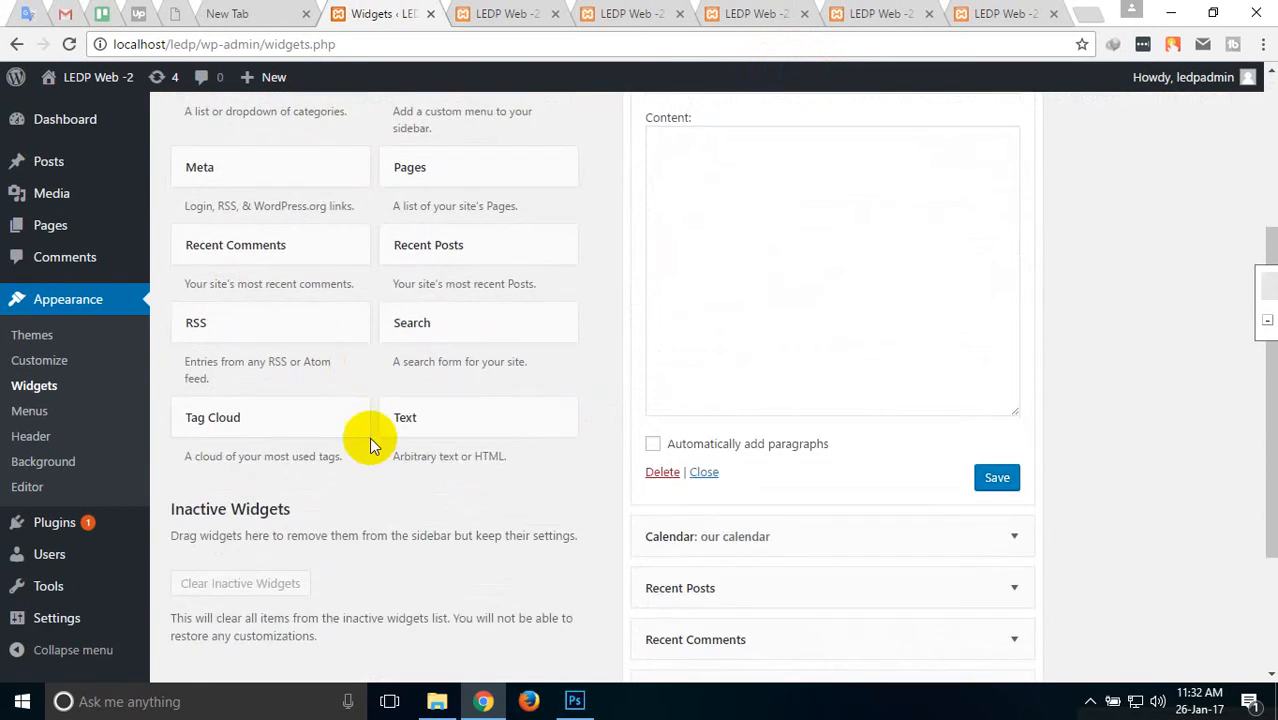
scroll(428, 340, "up", 4)
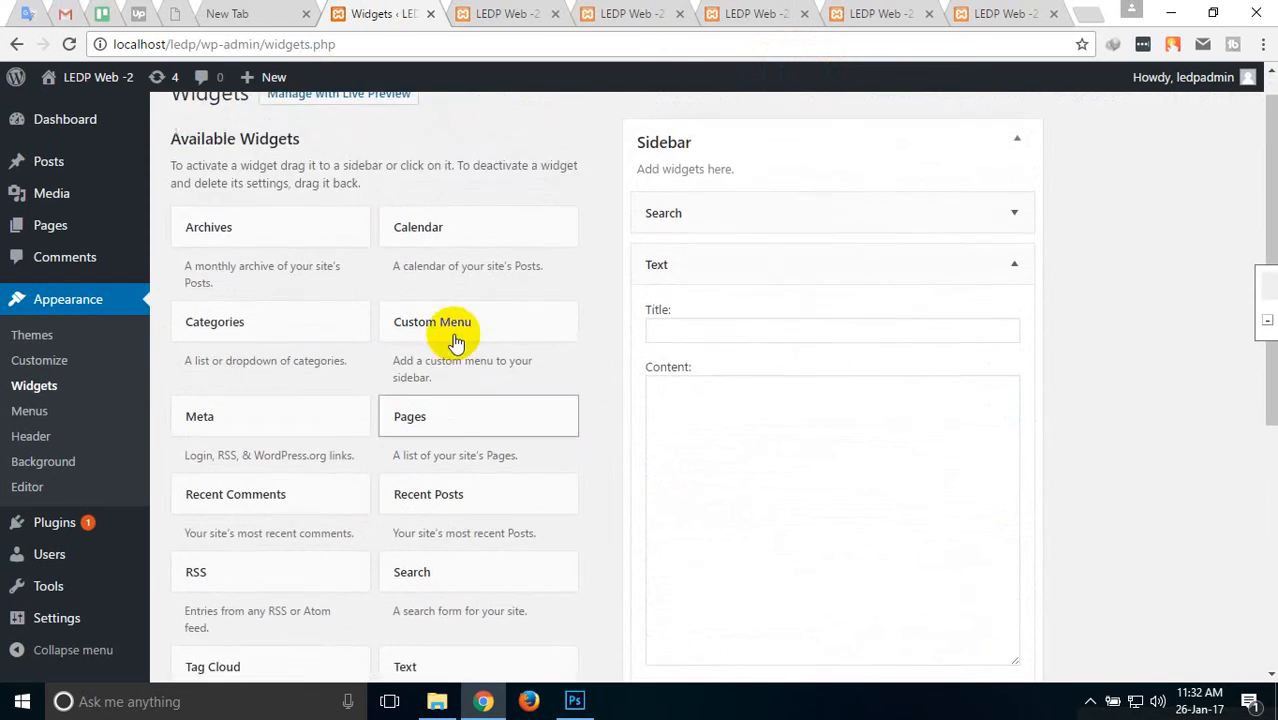
left_click(709, 363)
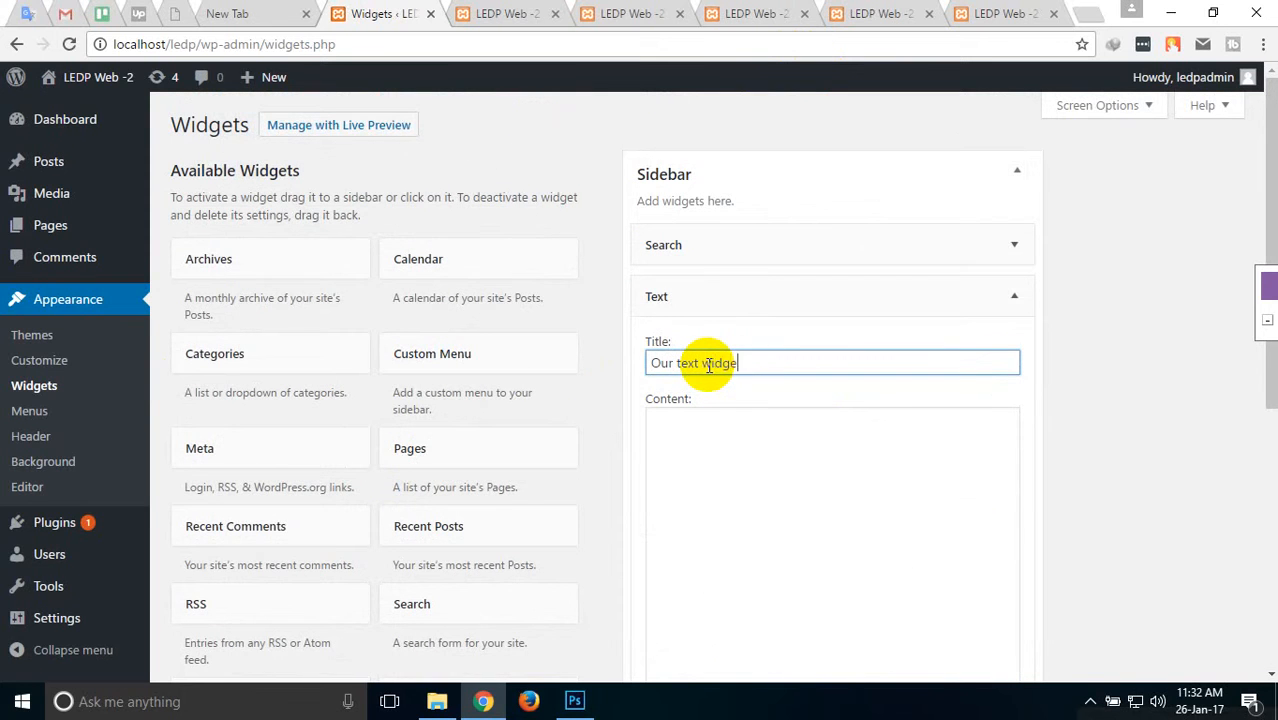
left_click(696, 476)
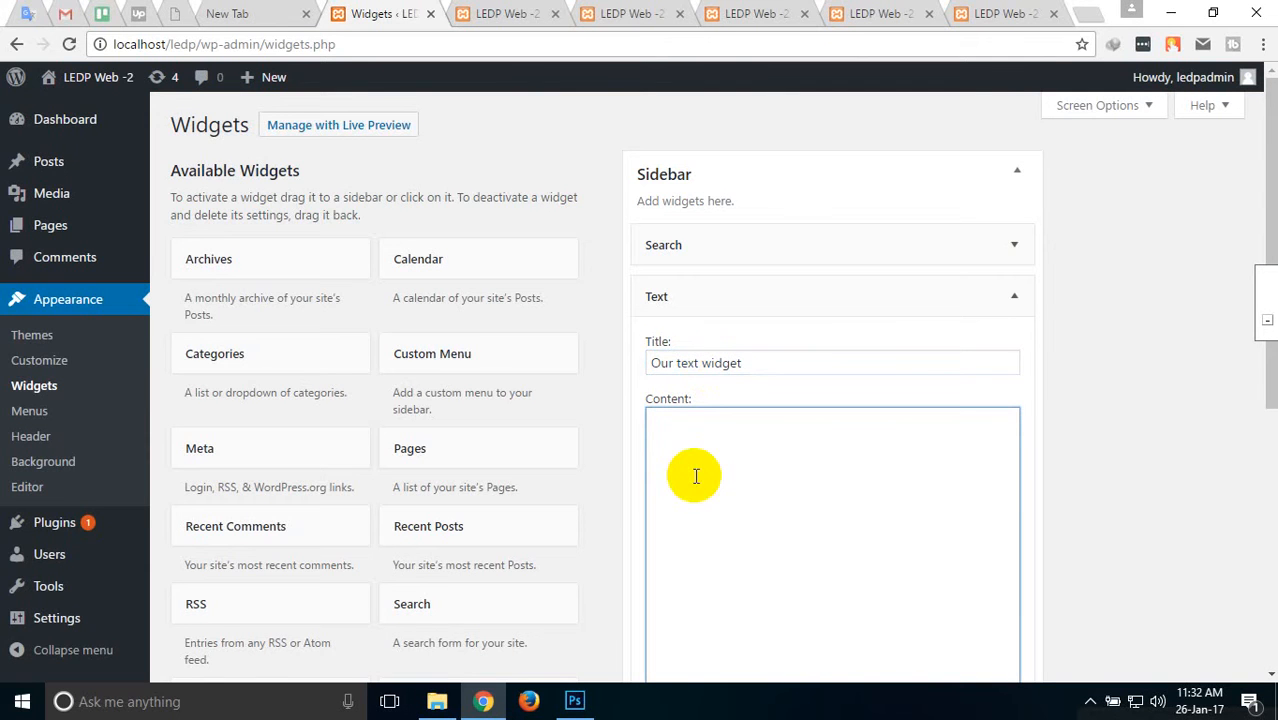
scroll(1004, 423, "down", 2)
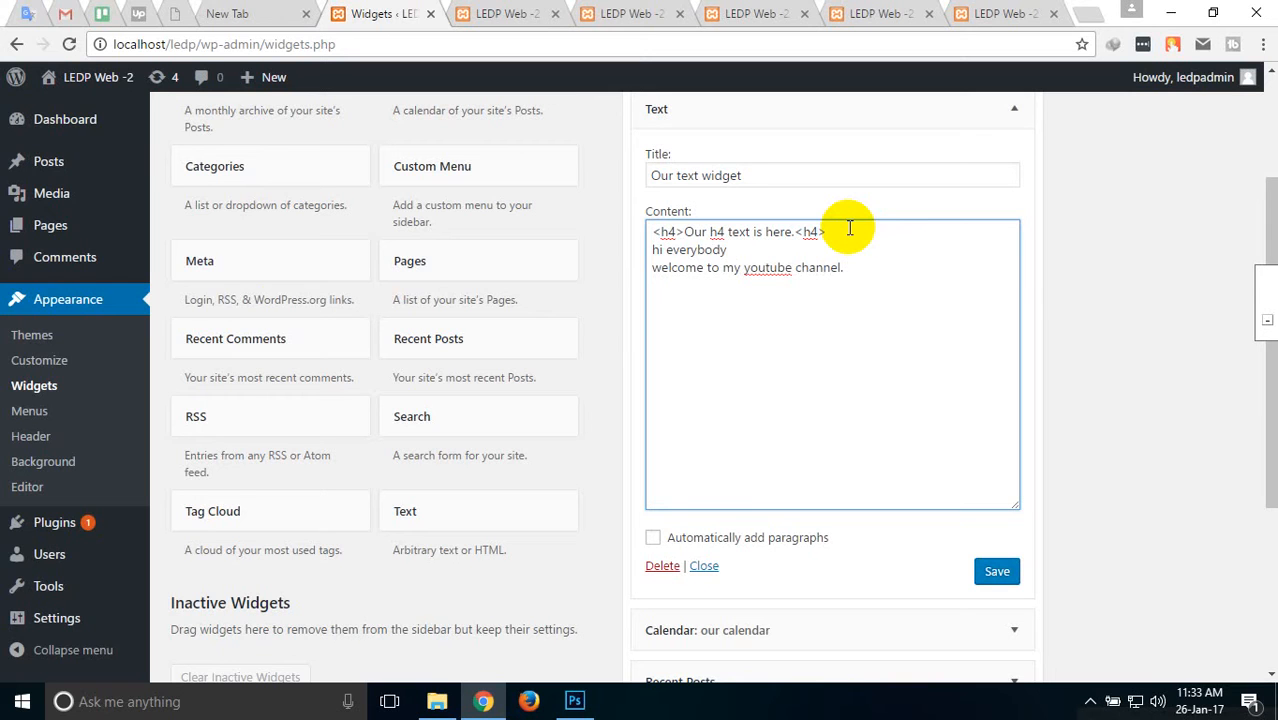
Repeat the sentence "welcome to my youtube channel." until it occurs eight times in the Text widget's content, and save the widget.
key("shift+Left")
key("shift+Left")
key("shift+Left")
key("shift+Left")
key("shift+Left")
key("shift+Left")
key("shift+Left")
key("shift+Left")
key("shift+Left")
key("shift+Left")
key("shift+Left")
key("shift+Left")
key("shift+Left")
key("shift+Left")
key("shift+Left")
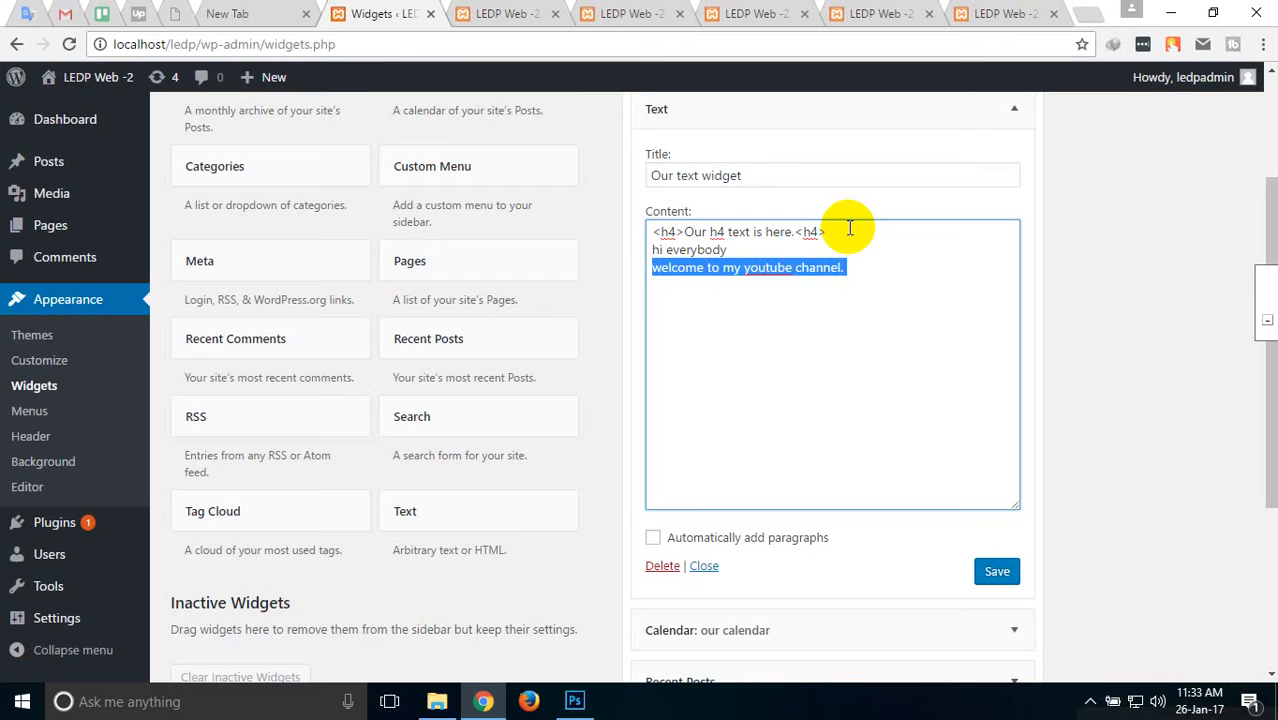
key("ctrl+c")
key("ctrl+v")
key("ctrl+v")
key("ctrl+v")
key("ctrl+v")
key("ctrl+v")
key("ctrl+v")
key("ctrl+v")
key("ctrl+v")
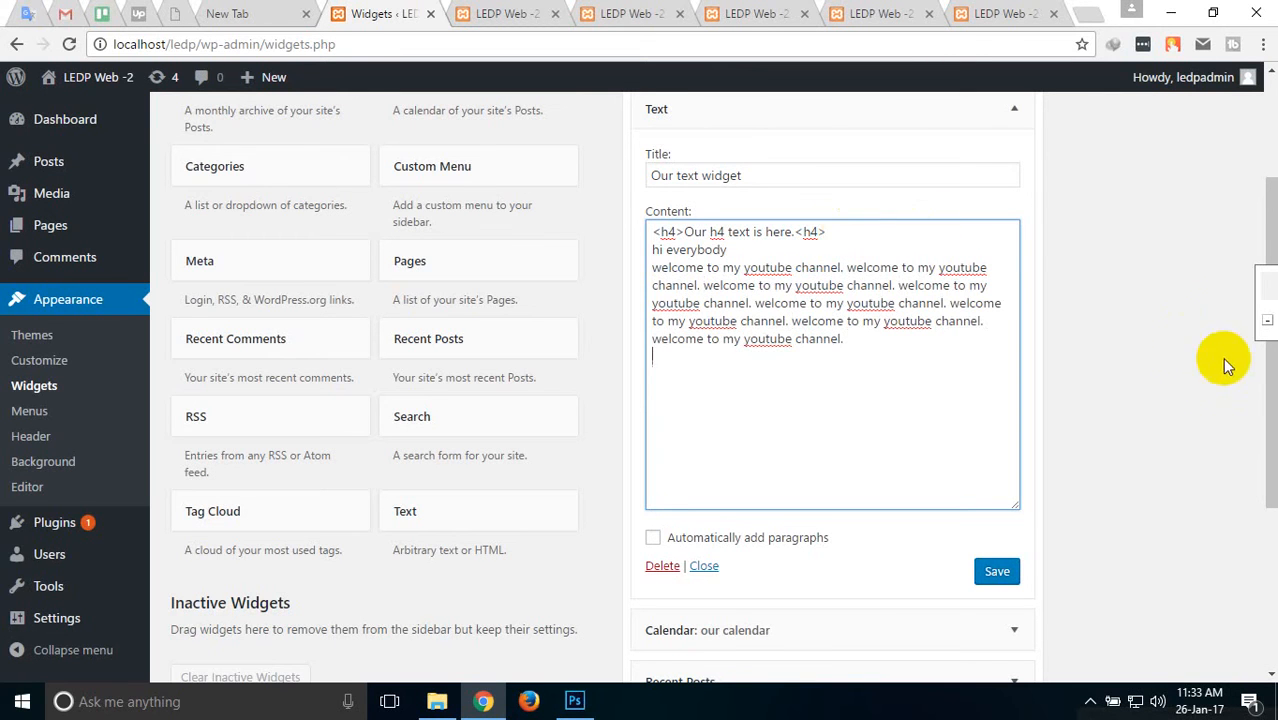
scroll(1100, 450, "down", 1)
left_click(996, 476)
scroll(699, 320, "up", 3)
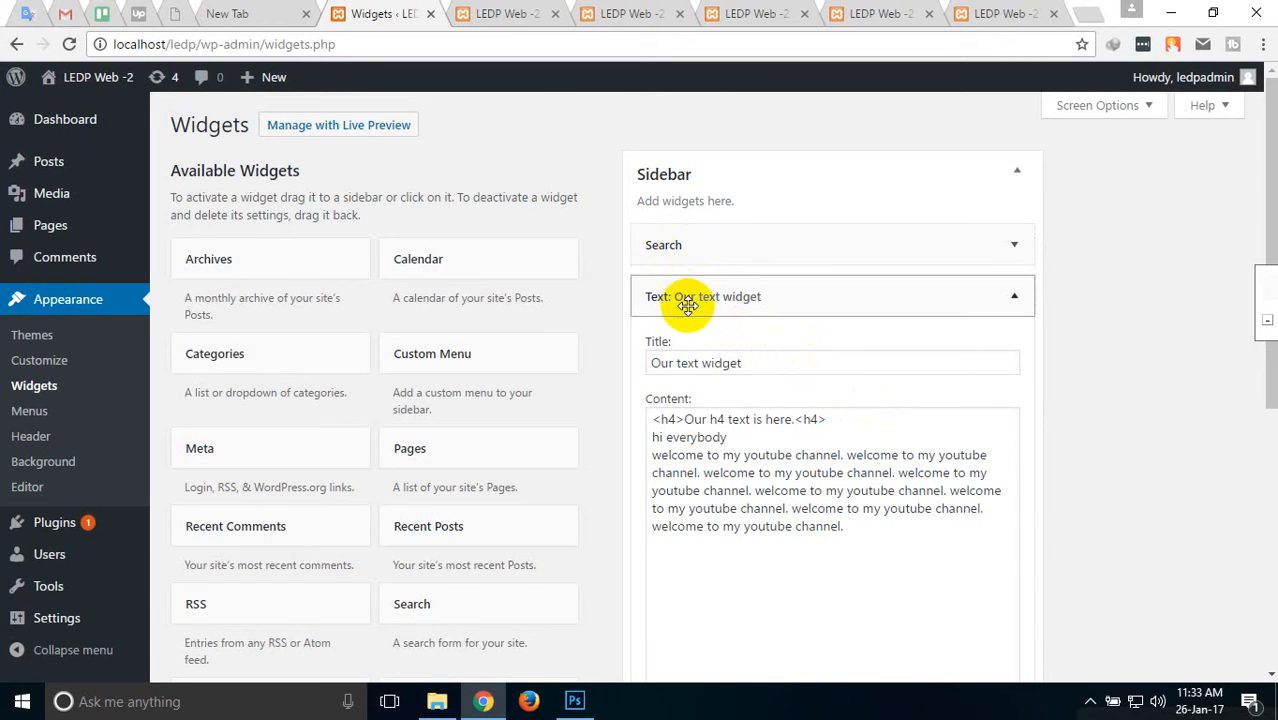
Reload the site's front page and examine the text widget's title, h4 heading and body text in the sidebar.
left_click(500, 13)
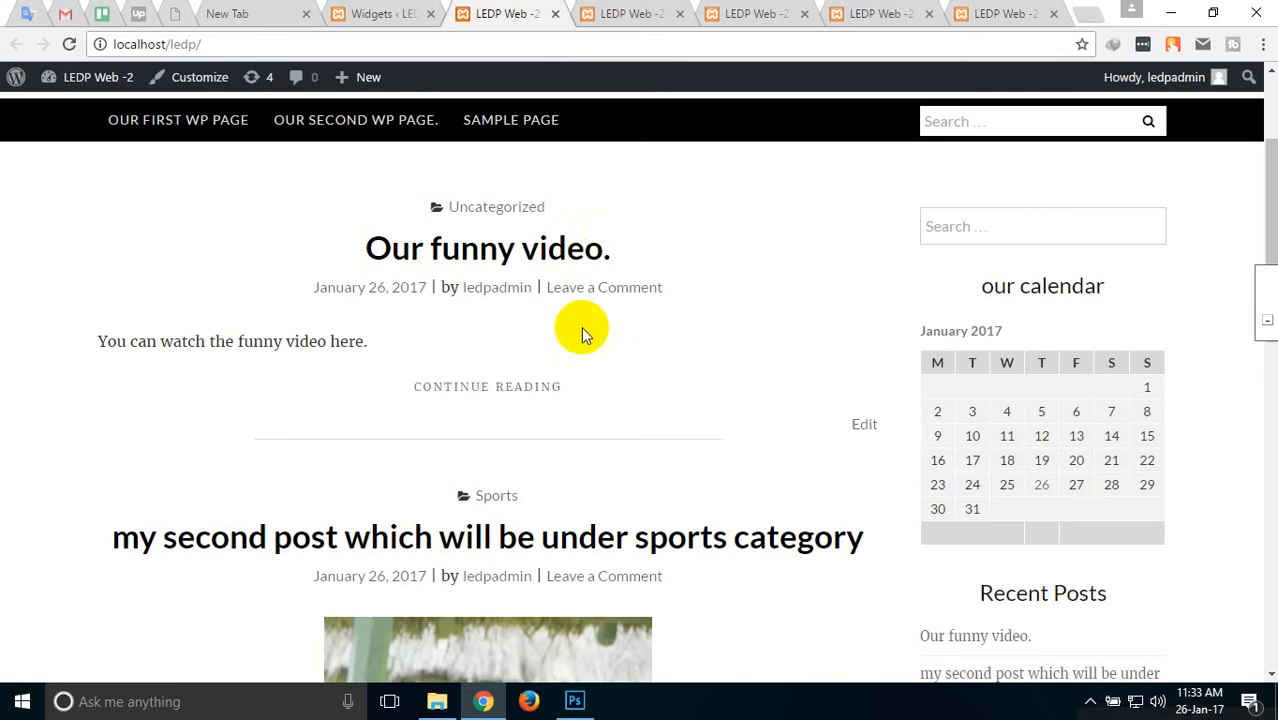
right_click(10, 190)
left_click(52, 250)
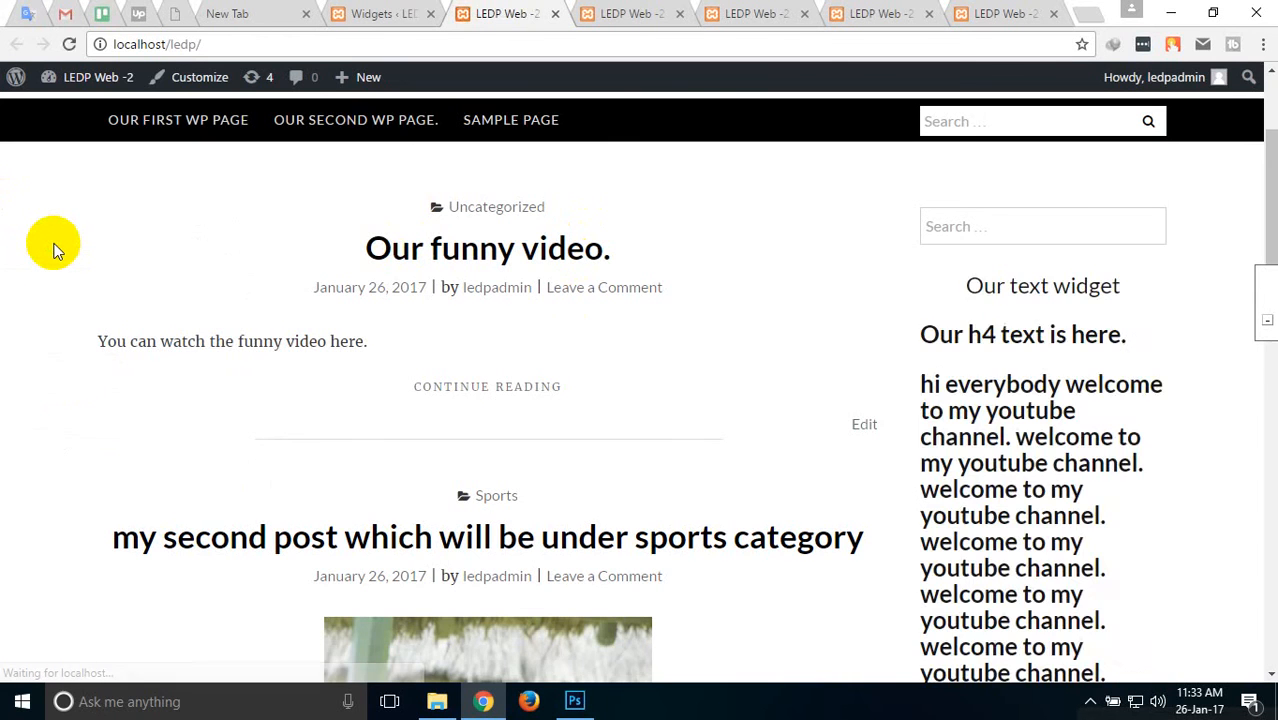
scroll(870, 402, "down", 2)
scroll(872, 400, "up", 2)
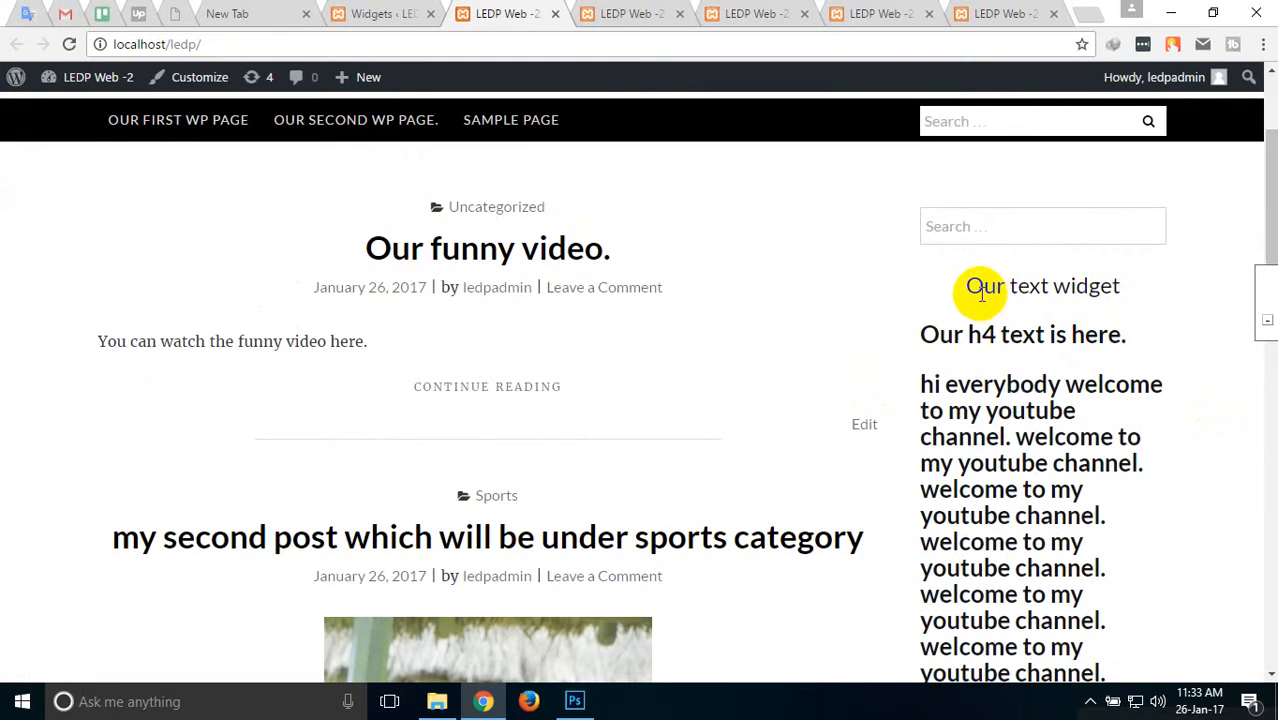
left_click_drag(968, 286, 1118, 290)
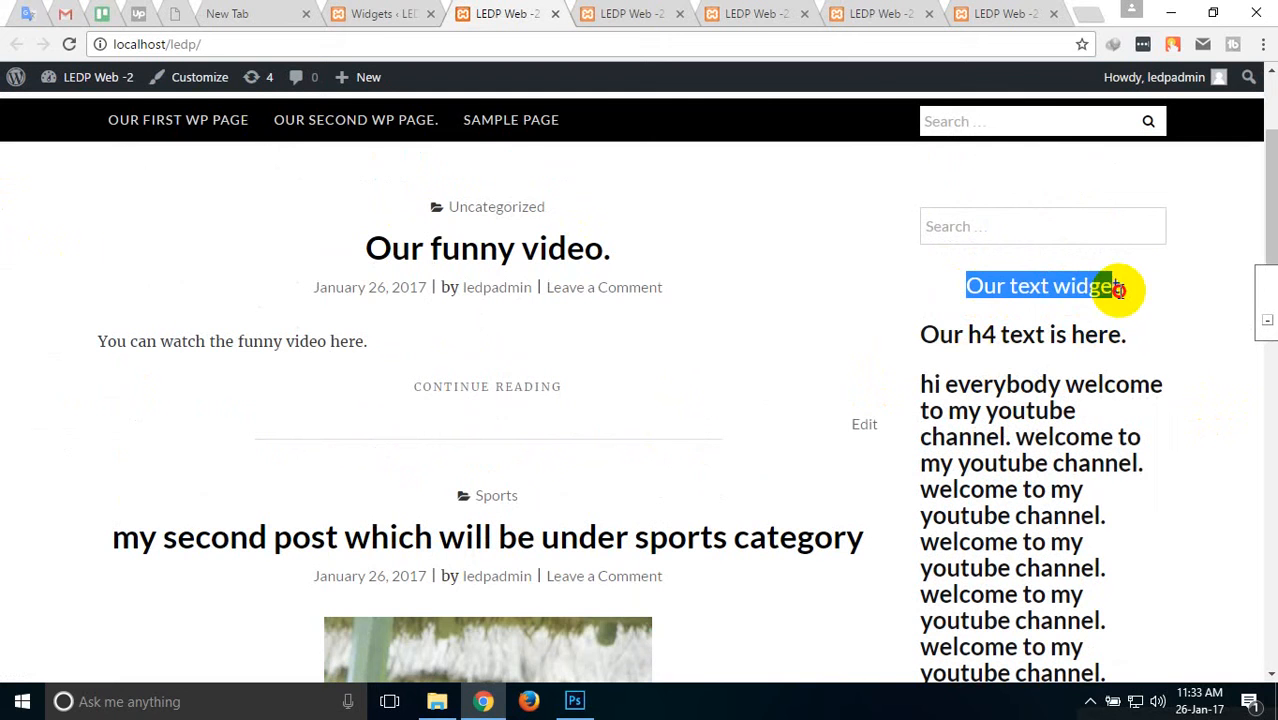
left_click(922, 338)
left_click_drag(1131, 337, 921, 334)
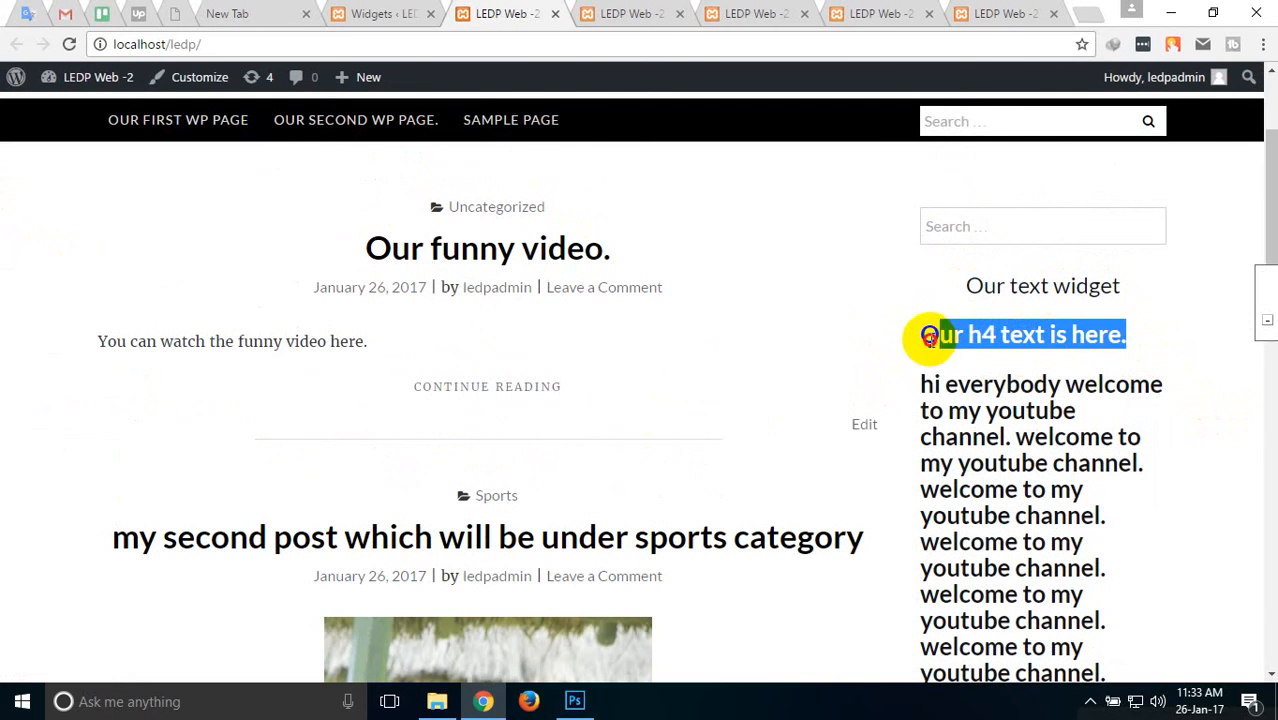
left_click(1096, 336)
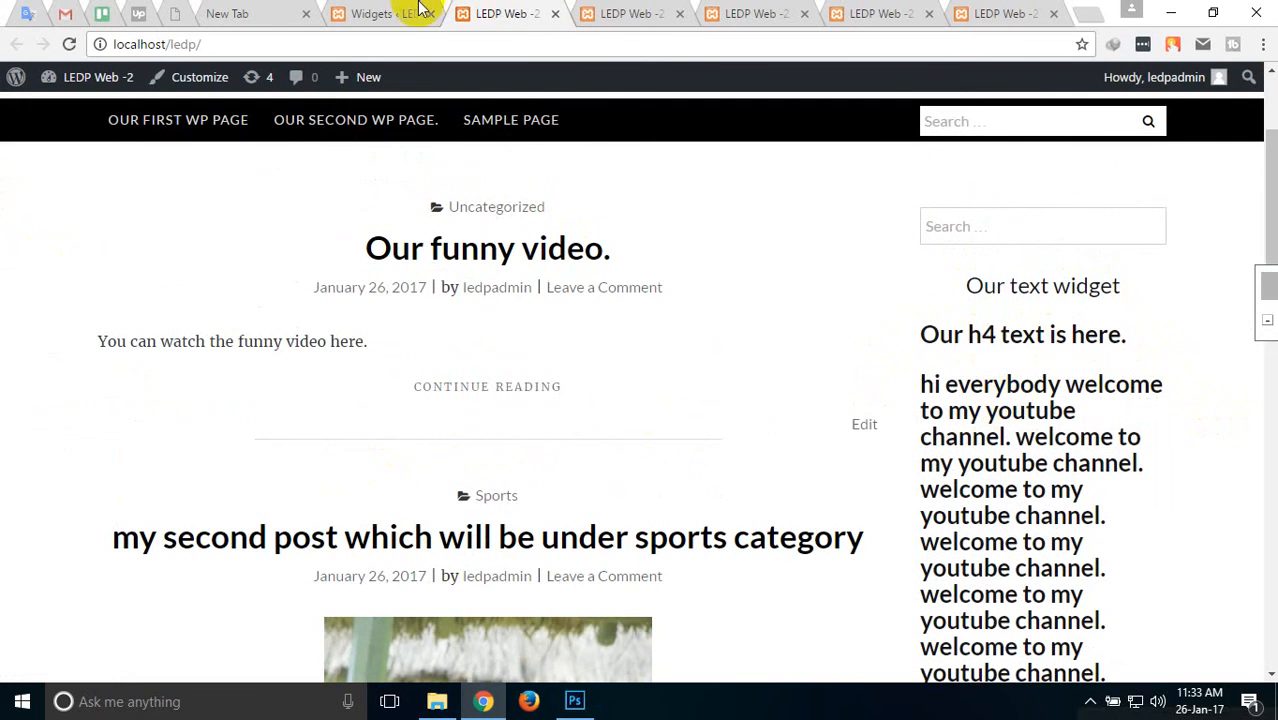
Back on the Widgets page, correct the heading's closing tag to </h4> in the Text widget's content and save it.
left_click(382, 14)
left_click(807, 421)
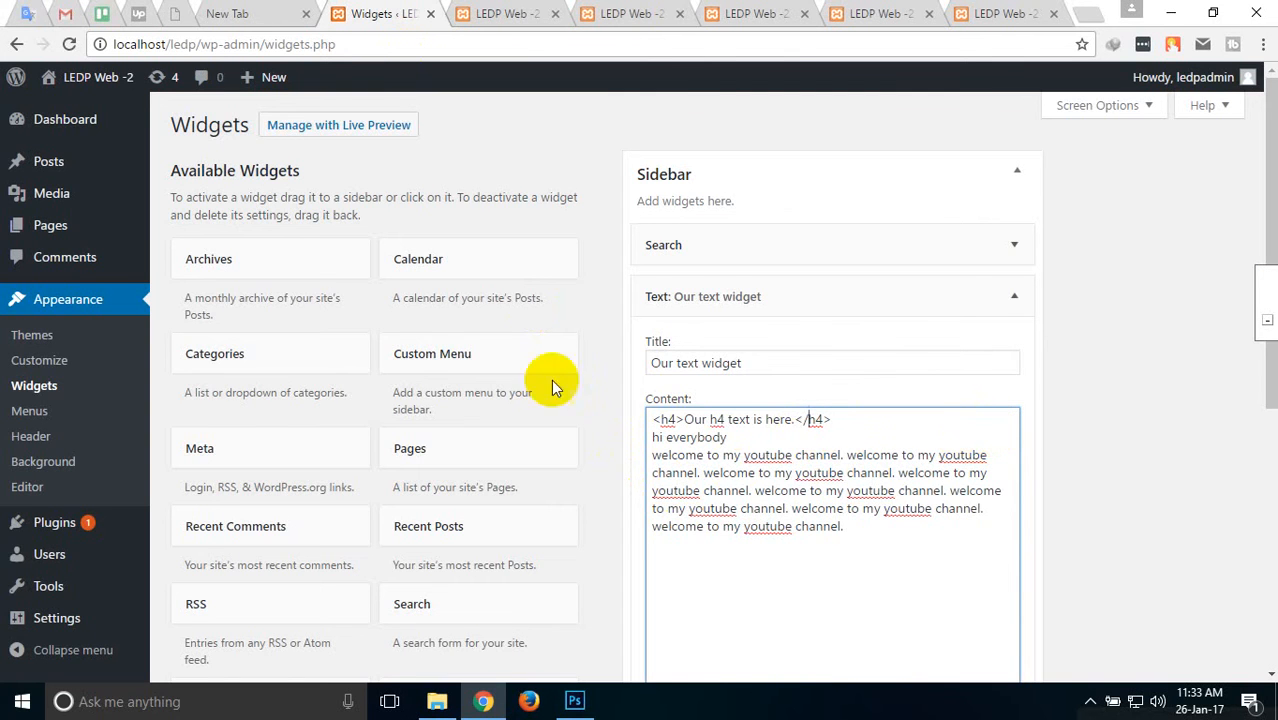
scroll(1141, 371, "down", 2)
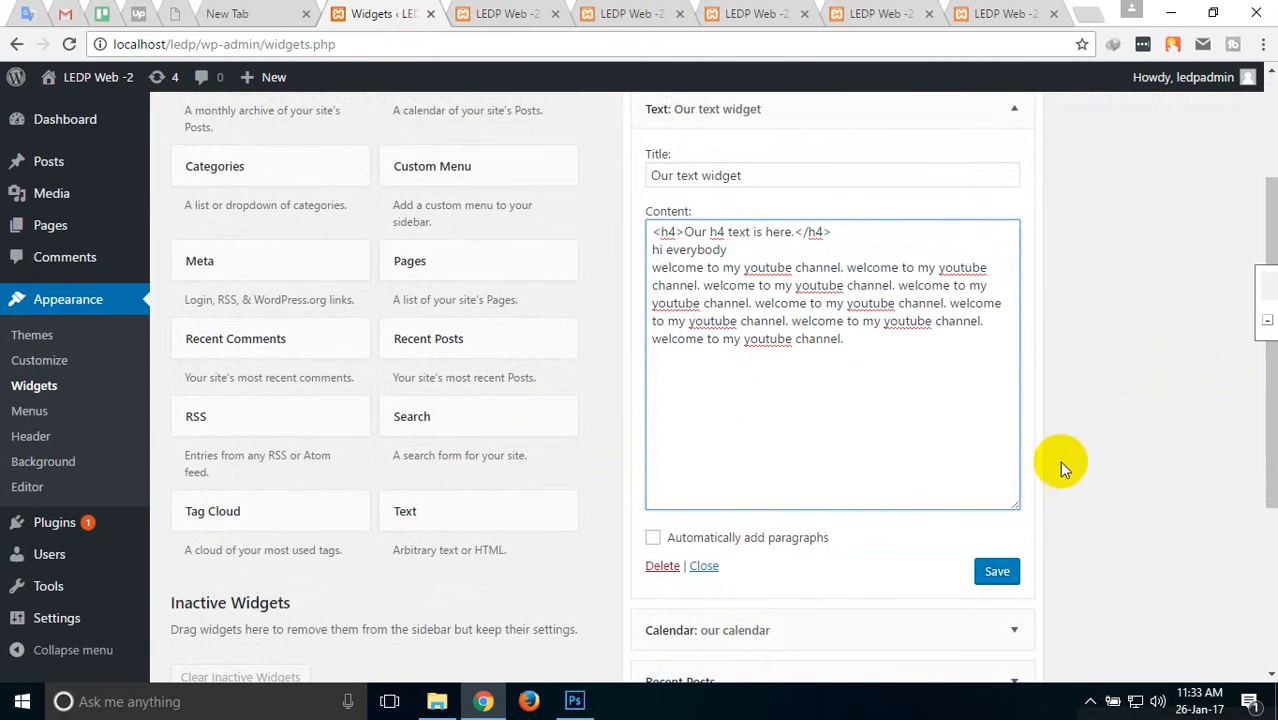
left_click(993, 571)
Reload the front page and check how the text widget's title and h4 heading are formatted in the sidebar.
left_click(487, 13)
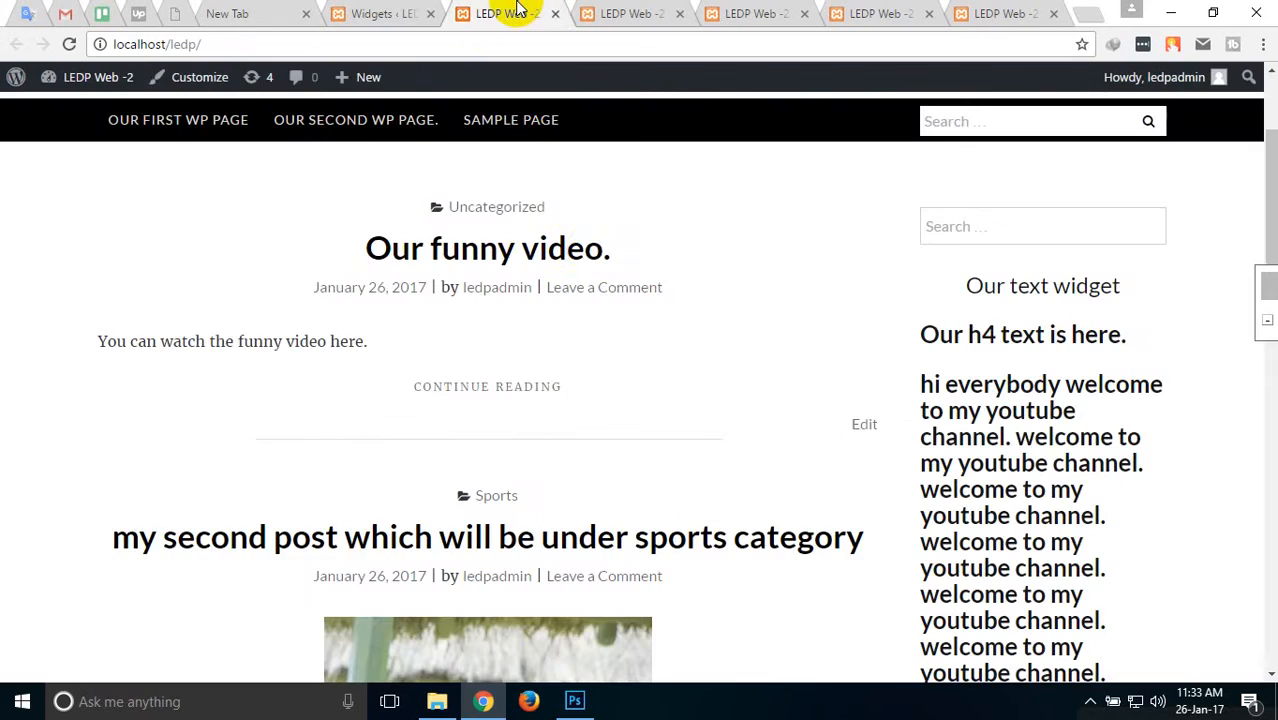
right_click(758, 273)
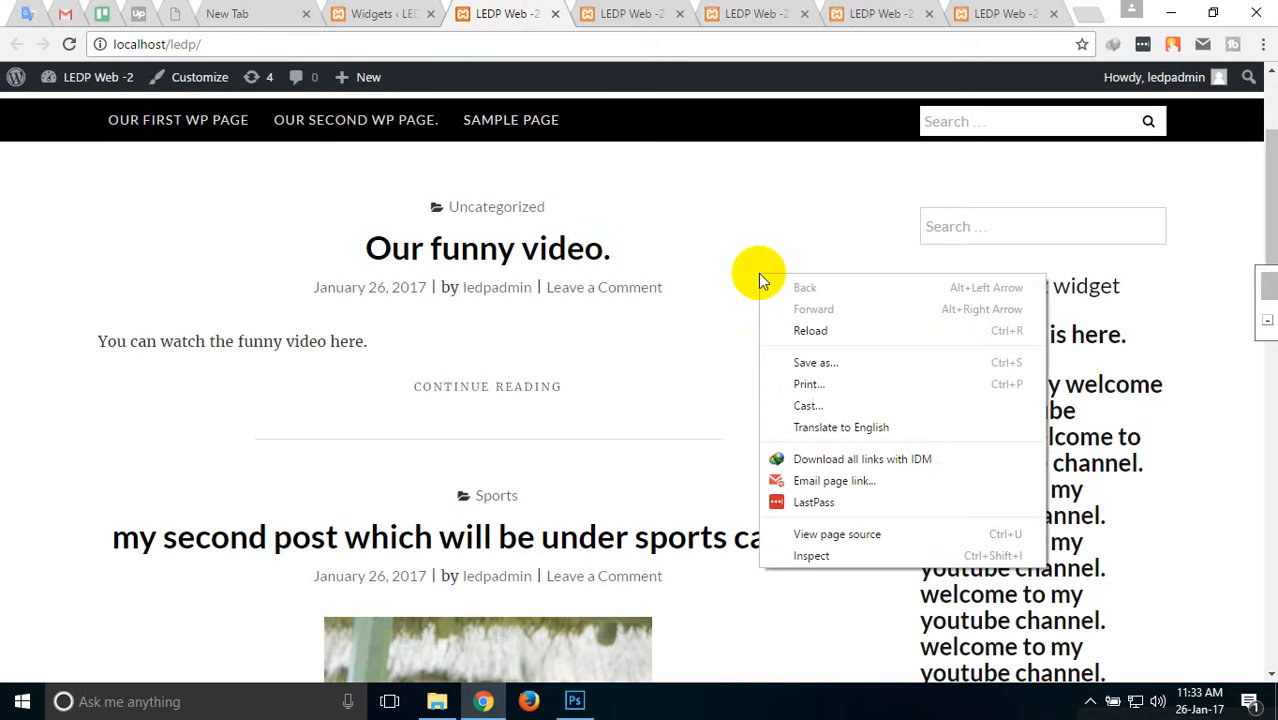
left_click(843, 330)
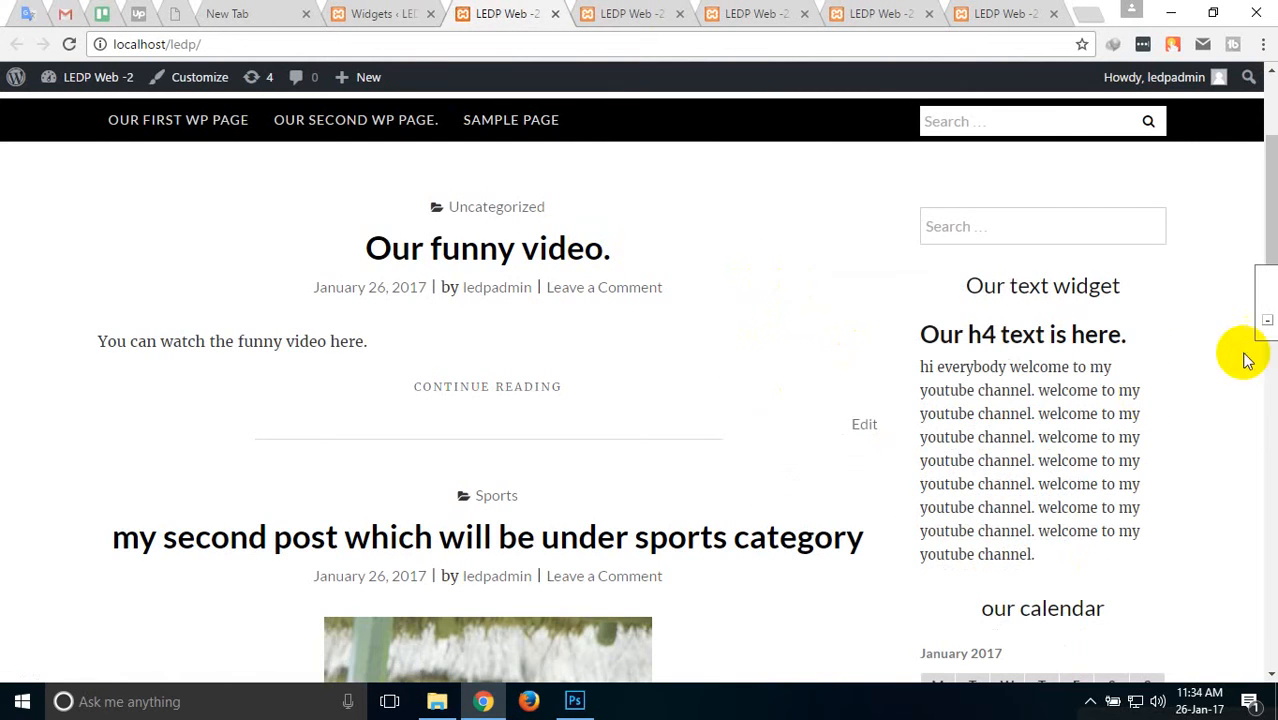
left_click_drag(966, 285, 1136, 286)
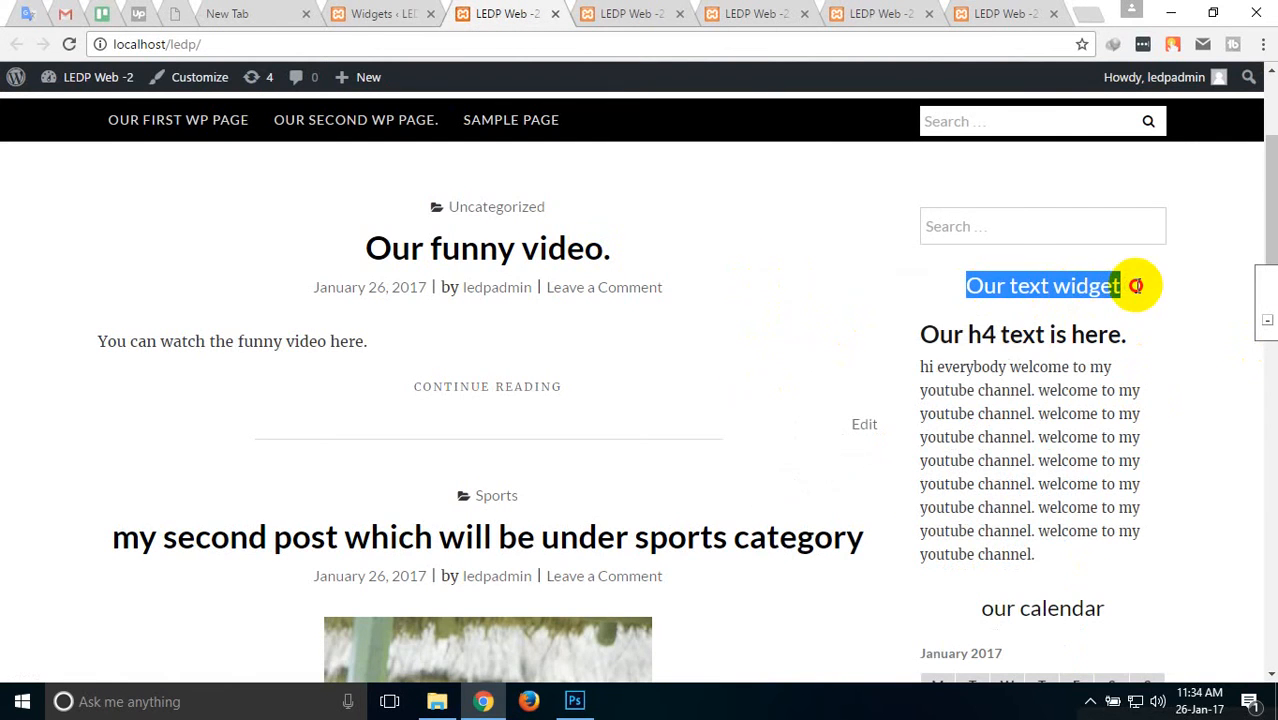
left_click(1218, 302)
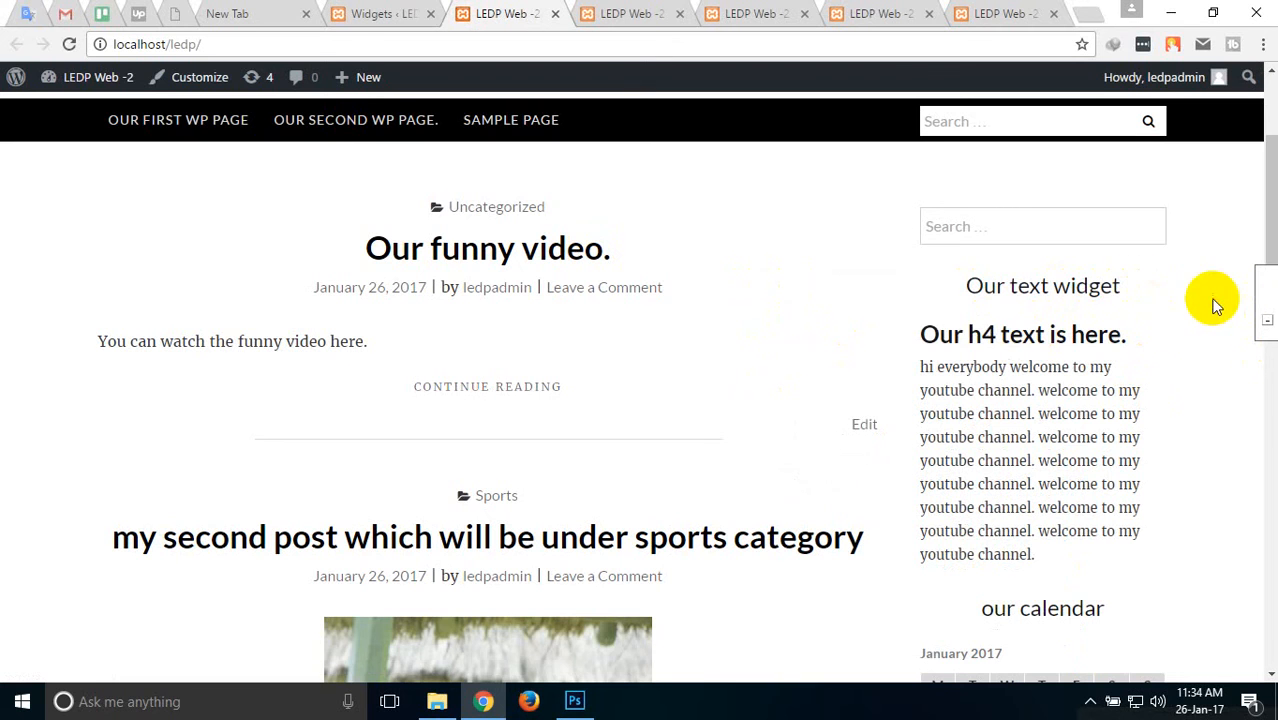
mouse_move(927, 332)
left_mouse_down()
mouse_move(1135, 334)
mouse_move(1162, 357)
mouse_move(1127, 334)
mouse_move(920, 340)
left_mouse_up()
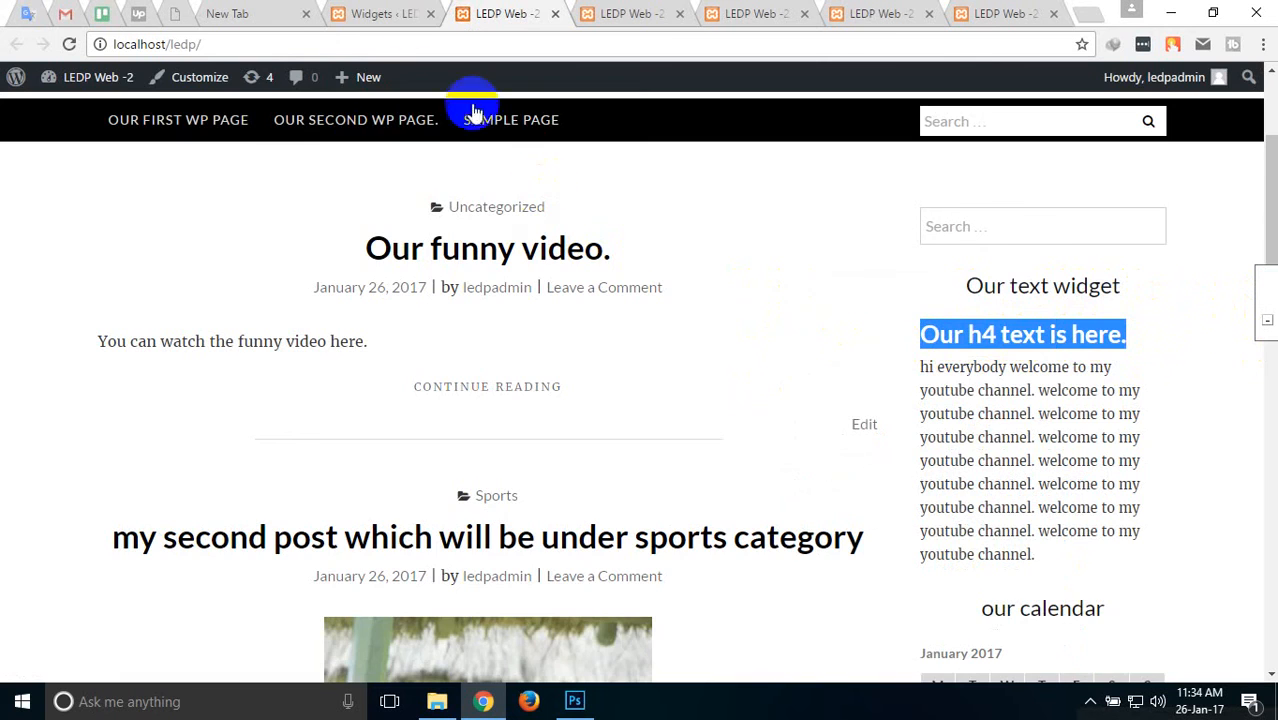
Compare the Text widget's body content on the Widgets page with the paragraph displayed in the front page sidebar.
left_click(377, 13)
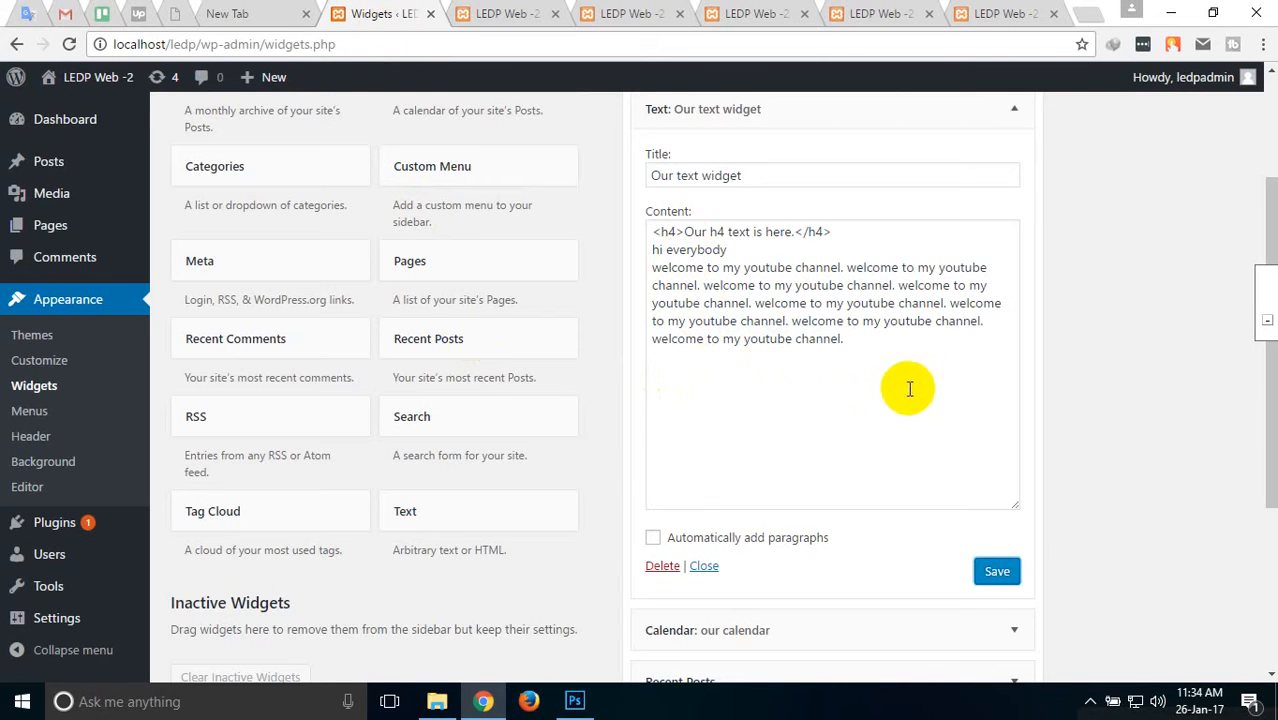
left_click(519, 12)
scroll(877, 412, "down", 1)
left_click_drag(918, 272, 1043, 459)
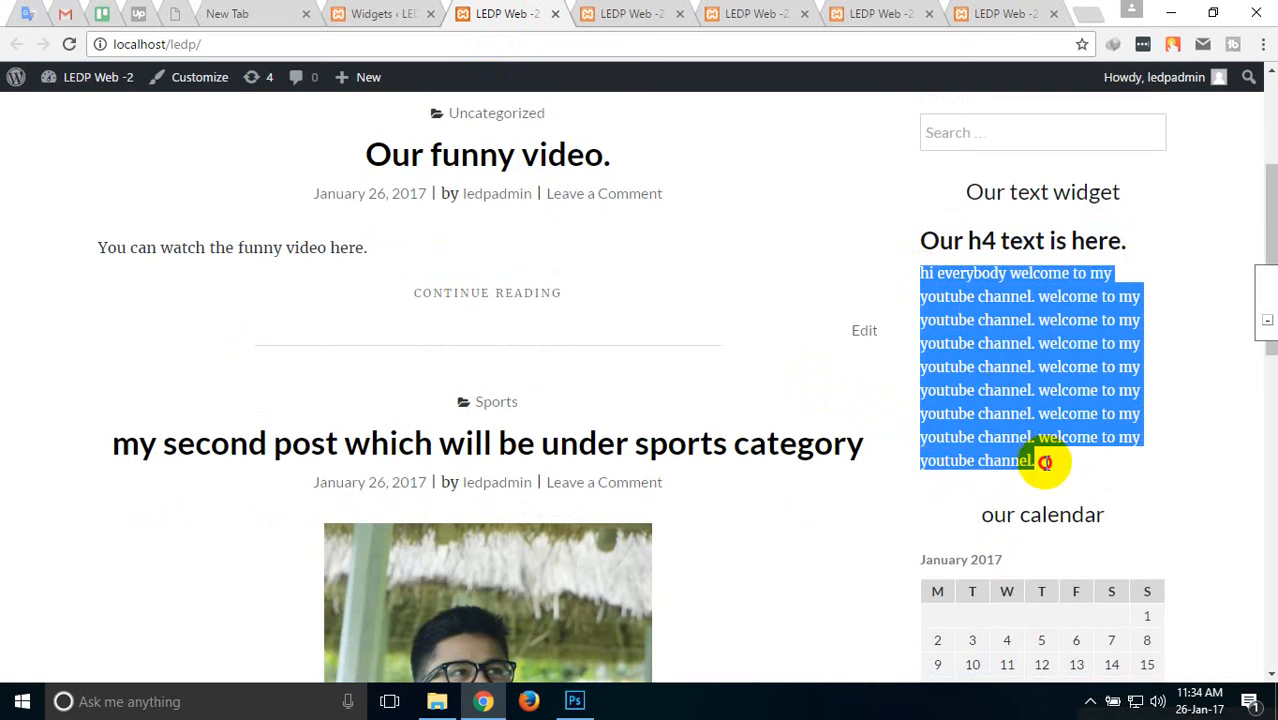
left_click(906, 310)
left_click(392, 14)
left_click_drag(882, 343, 650, 269)
left_click(793, 320)
Look through the front page's sidebar from the text widget down to the calendar, recent posts and archives.
left_click(518, 13)
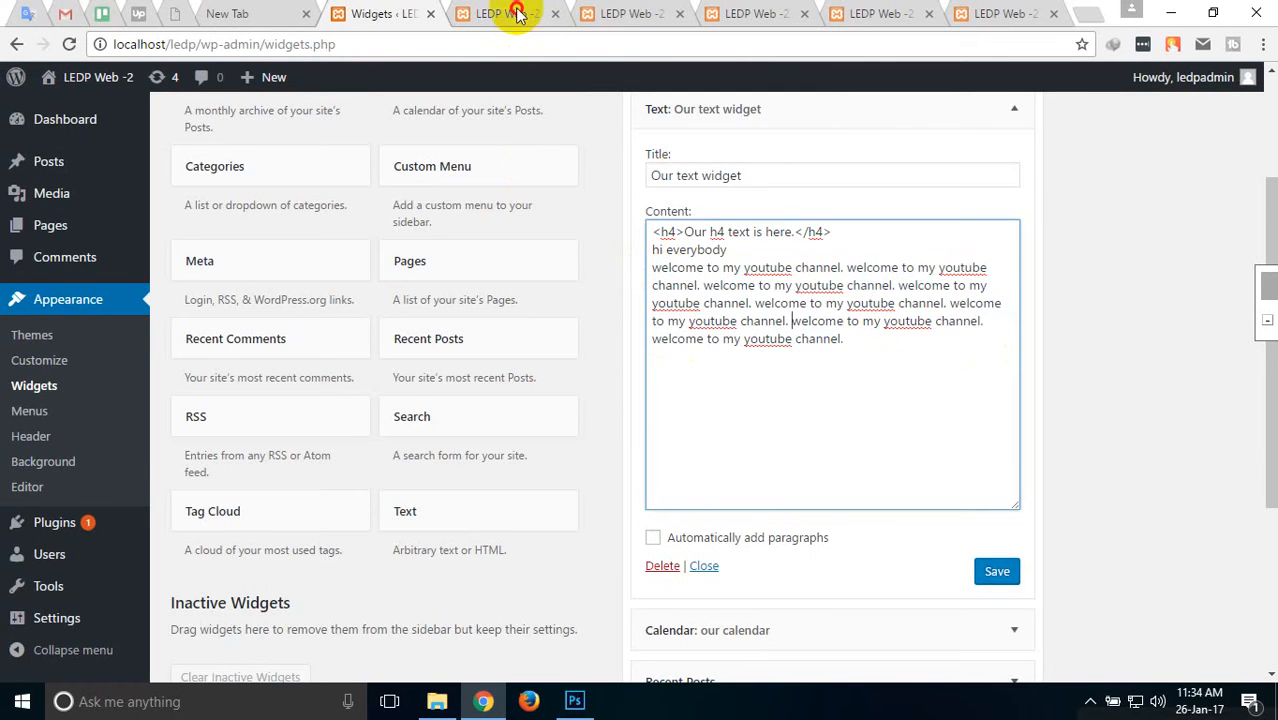
scroll(1090, 320, "down", 1)
scroll(1062, 434, "down", 1)
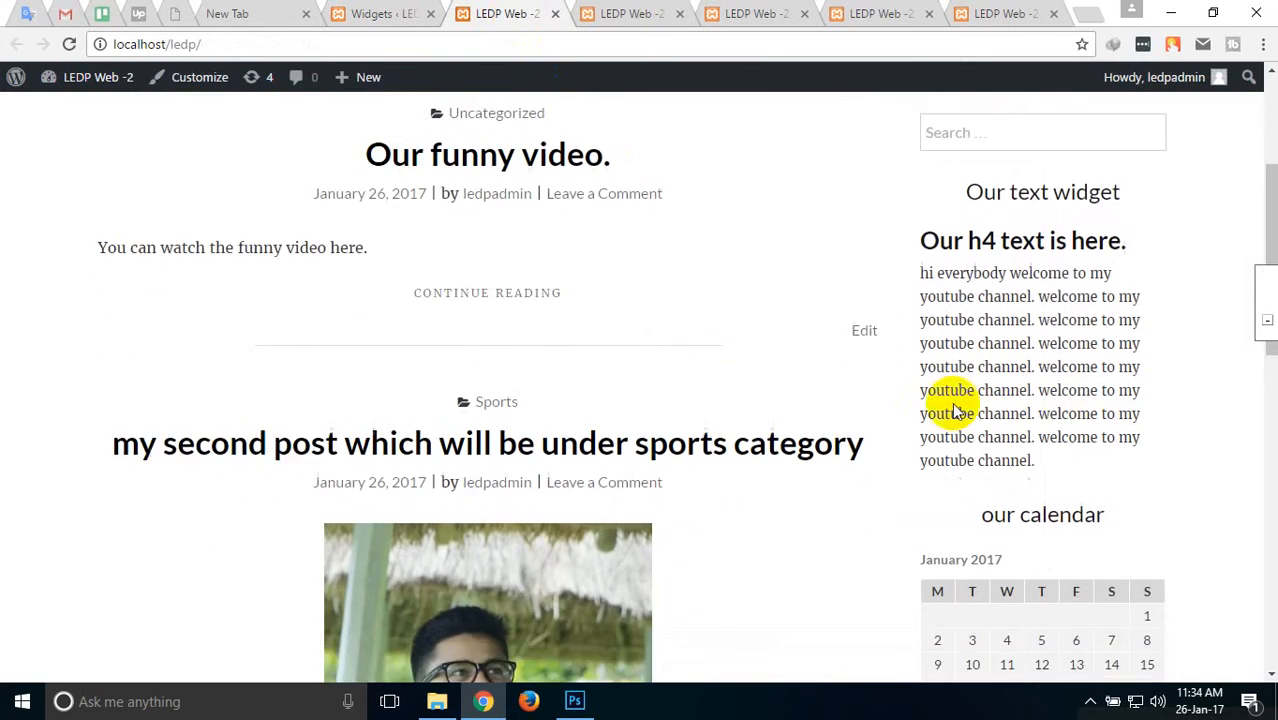
scroll(880, 384, "up", 2)
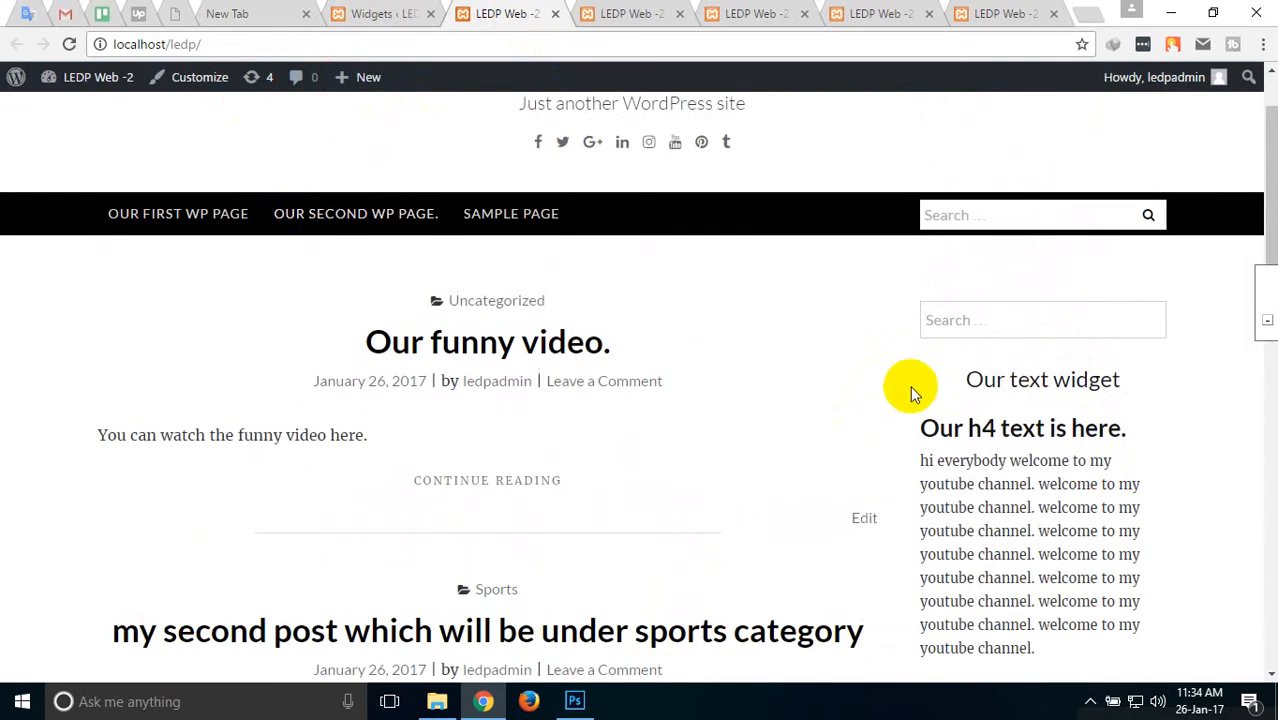
scroll(895, 398, "down", 7)
scroll(840, 382, "up", 3)
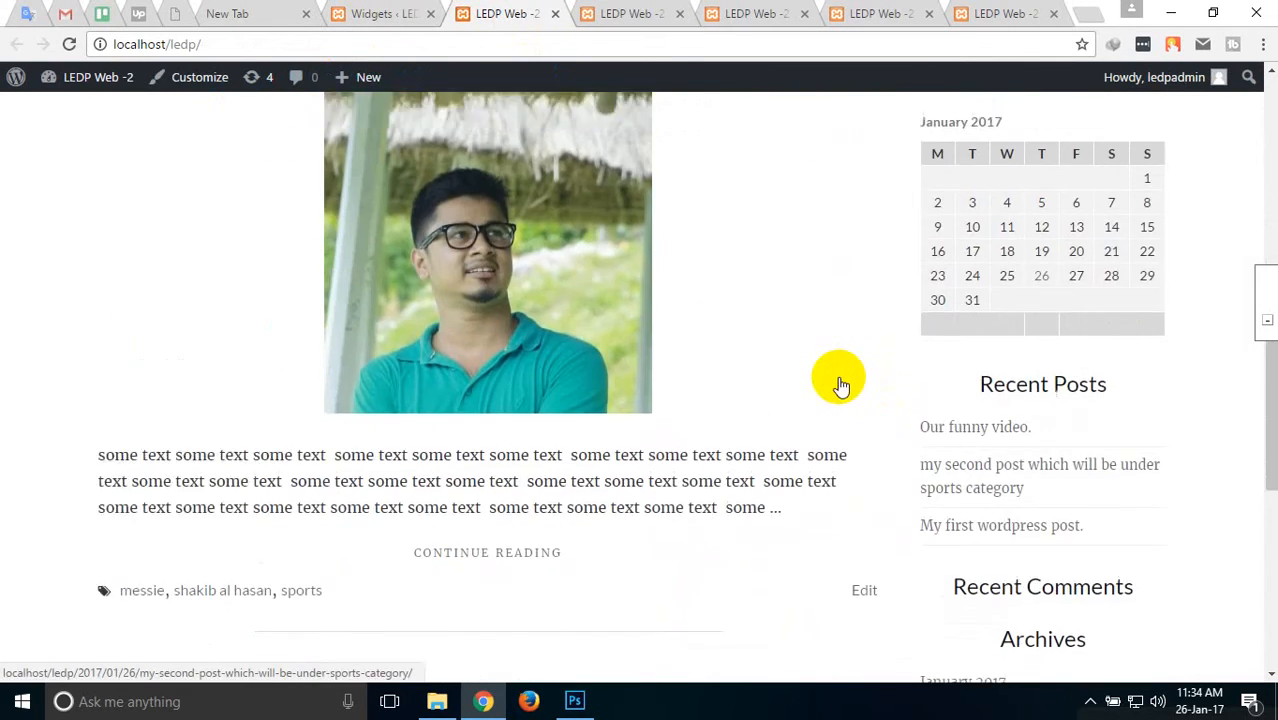
scroll(816, 394, "down", 8)
scroll(813, 394, "up", 6)
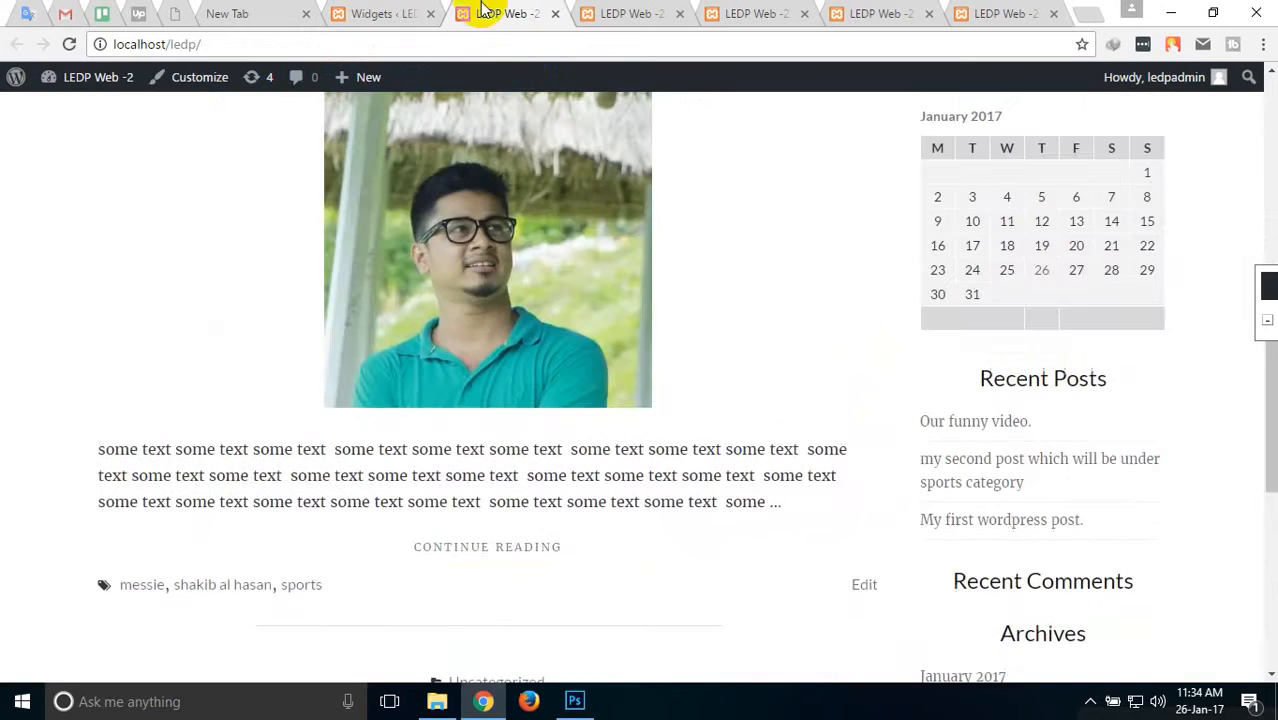
Return to the Widgets page and collapse the Text widget in the Sidebar.
left_click(385, 12)
scroll(593, 420, "down", 4)
scroll(562, 452, "up", 6)
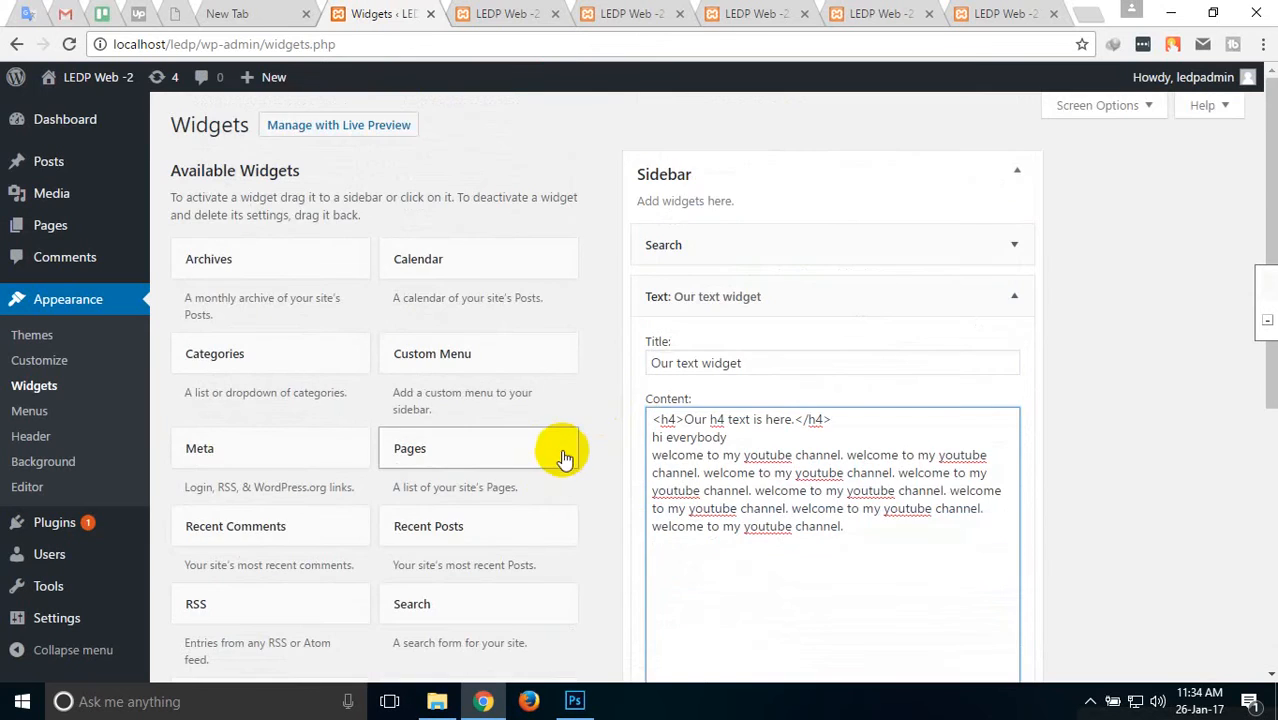
scroll(556, 456, "down", 3)
scroll(556, 456, "up", 4)
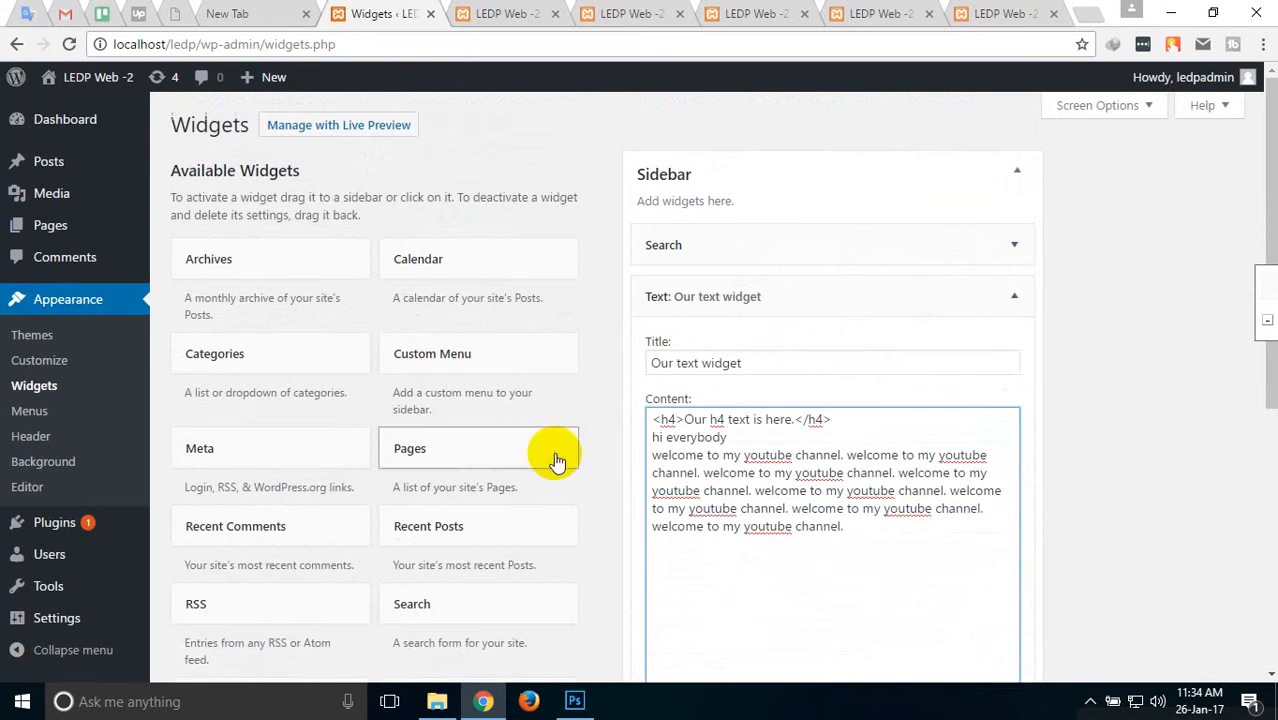
left_click(1012, 296)
Review the Inactive Widgets area and the list of available widgets on the Widgets page.
scroll(298, 450, "down", 2)
scroll(308, 450, "down", 2)
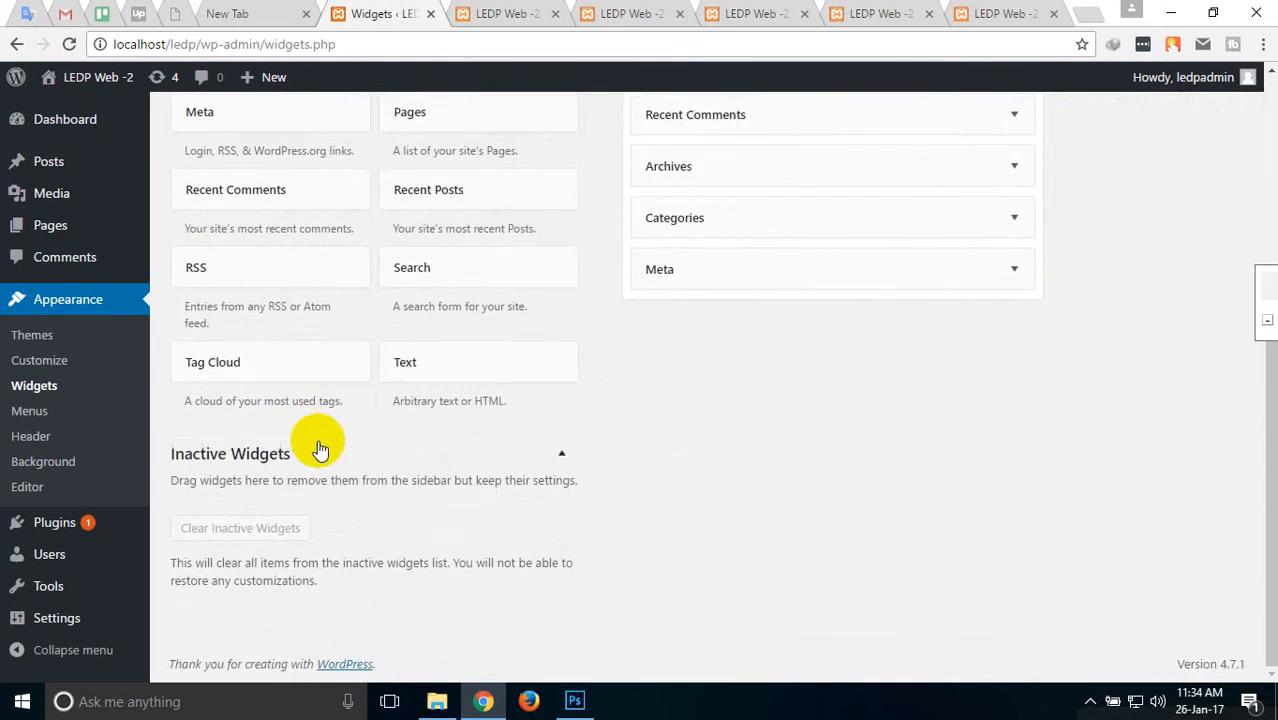
scroll(322, 450, "up", 4)
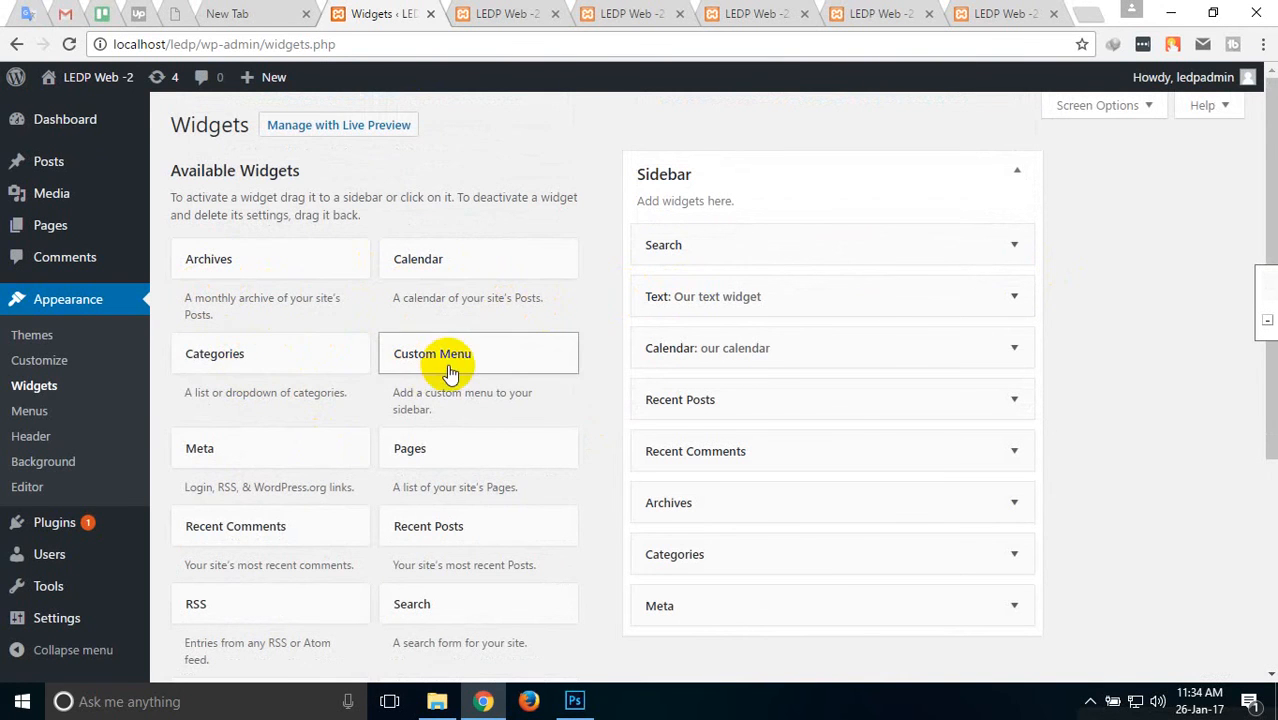
scroll(430, 440, "down", 1)
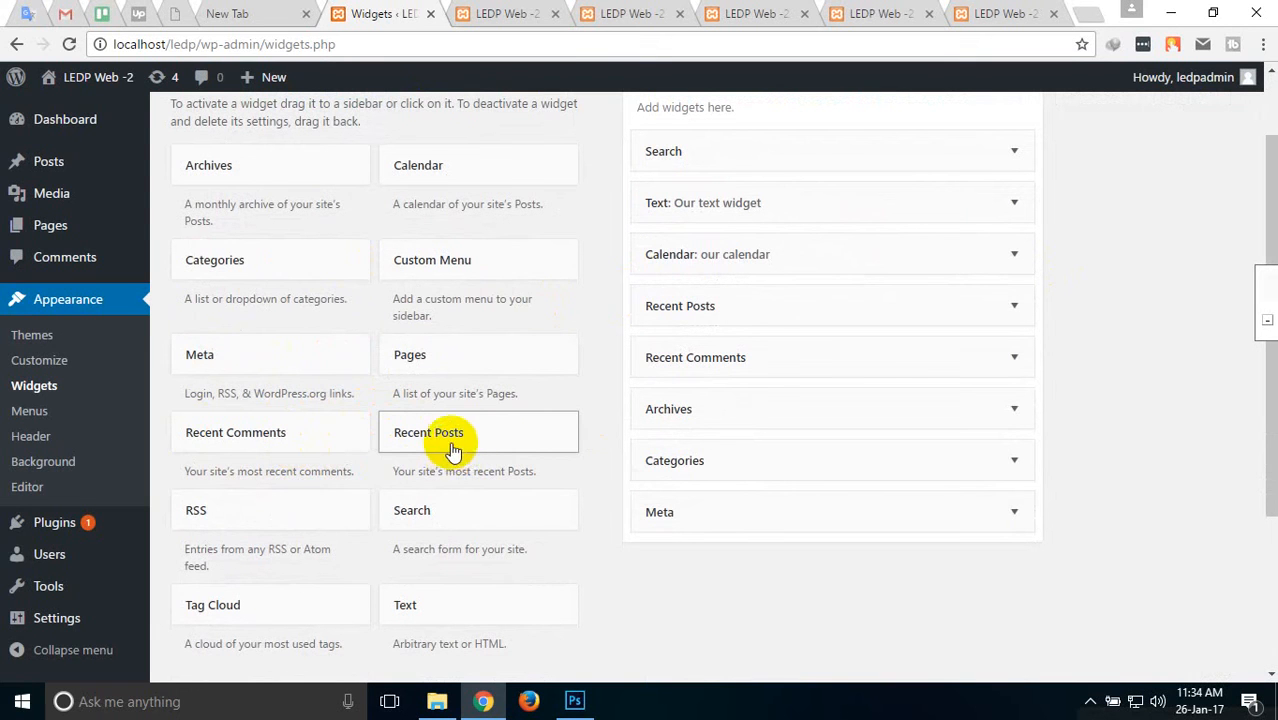
scroll(513, 494, "up", 1)
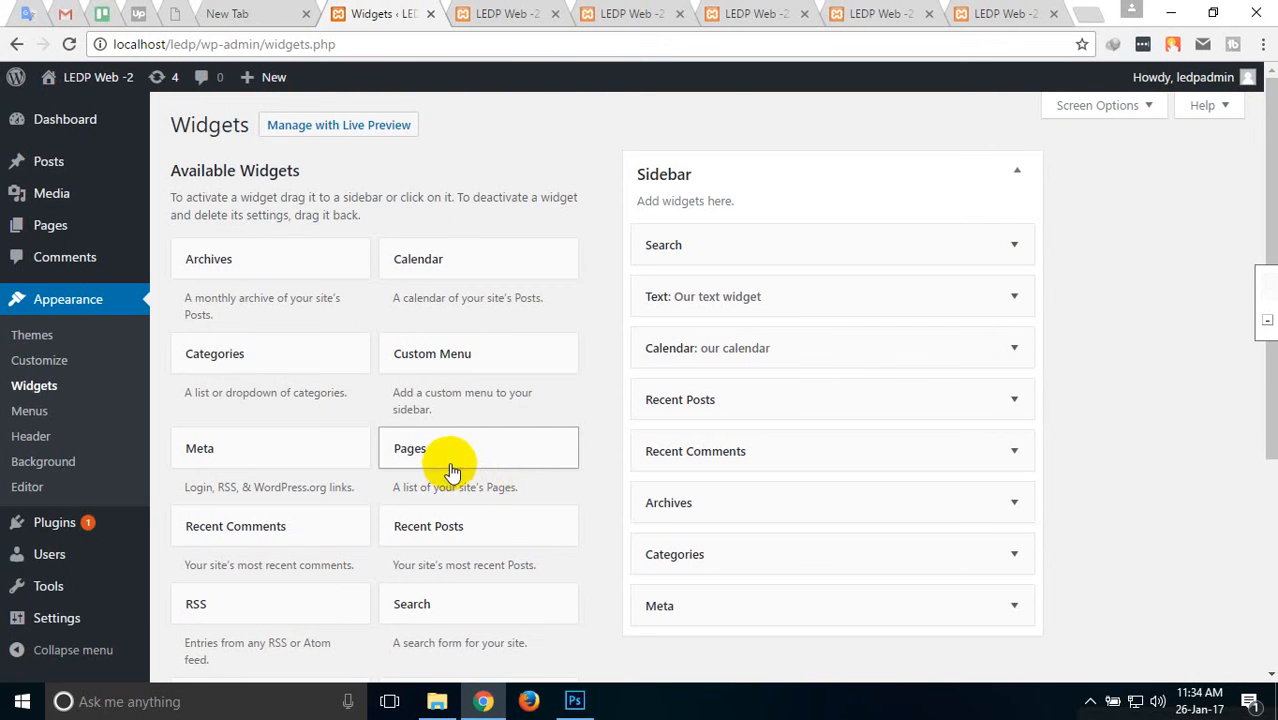
Add the Pages widget at the top of the Sidebar, title it "Our pages" and keep it sorted by Page title.
left_click_drag(437, 456, 700, 242)
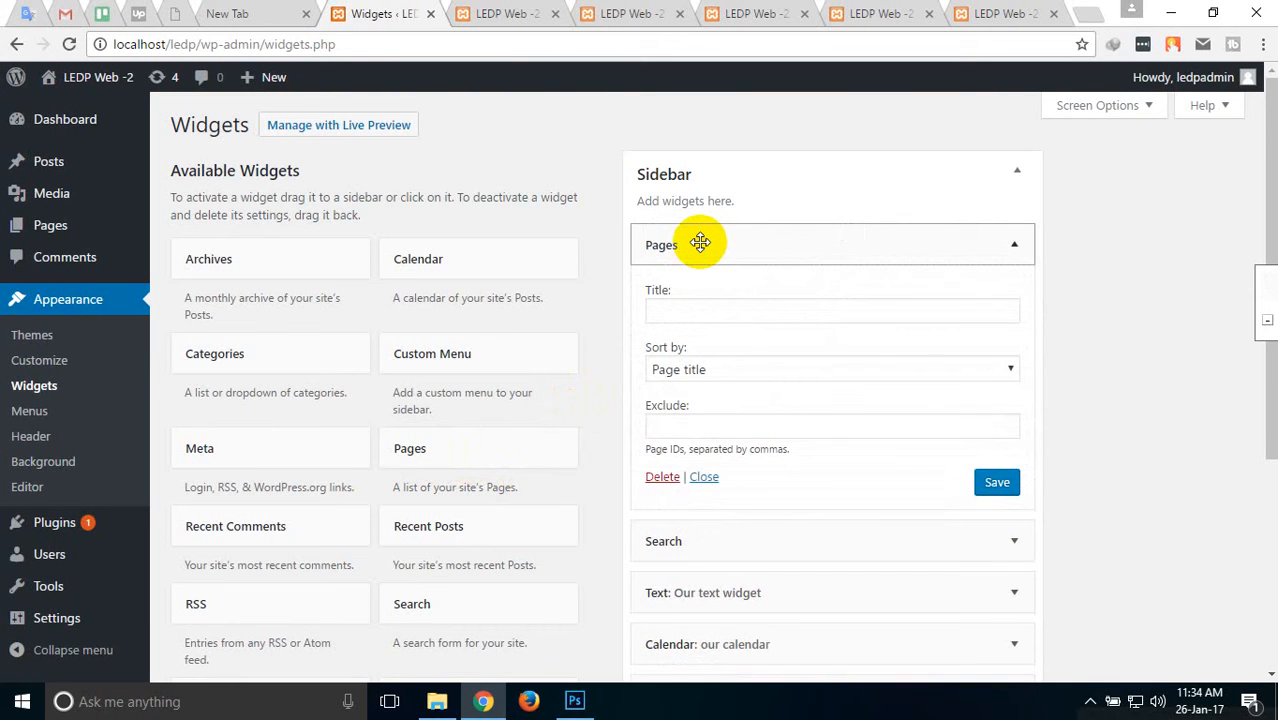
left_click(703, 312)
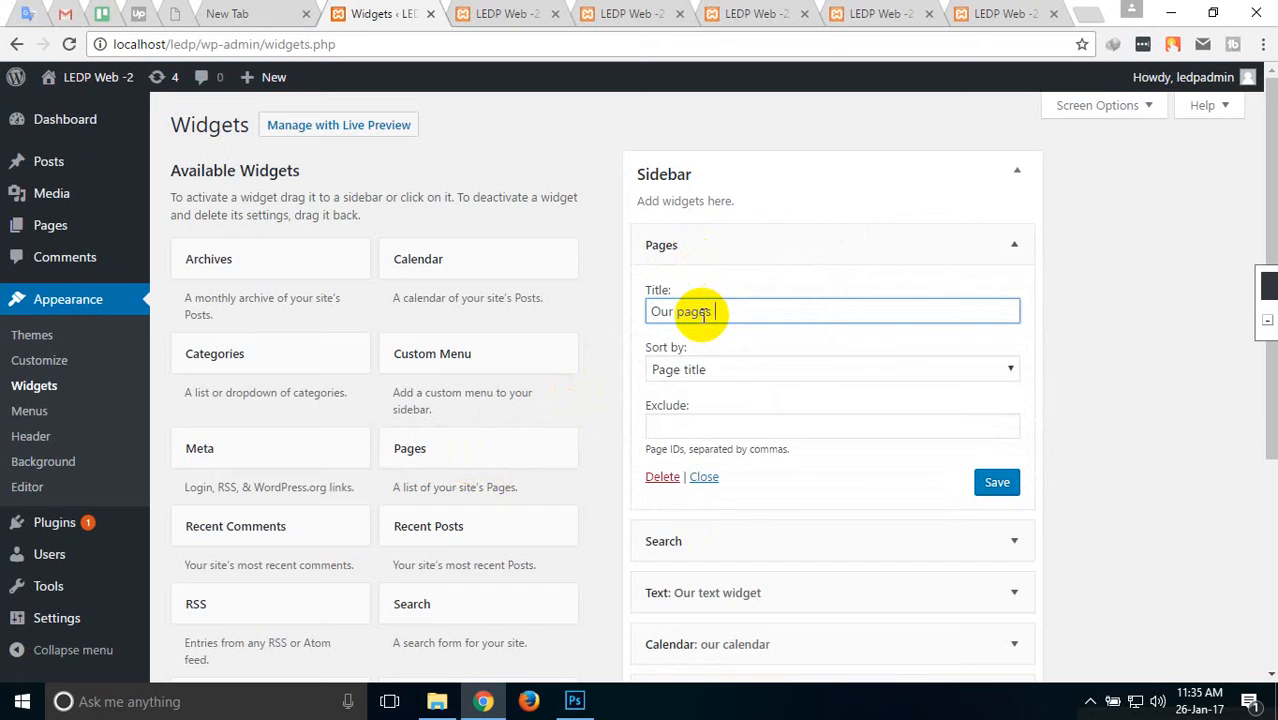
type("Our pages")
left_click(710, 372)
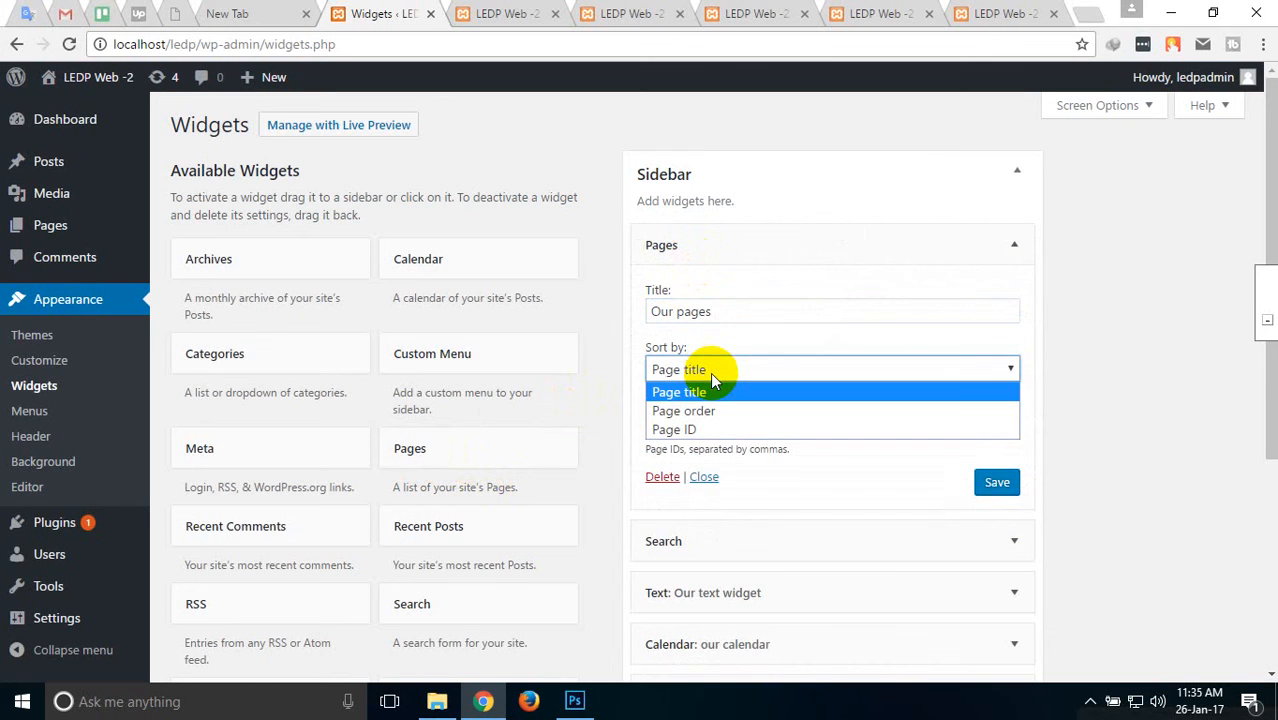
left_click(710, 372)
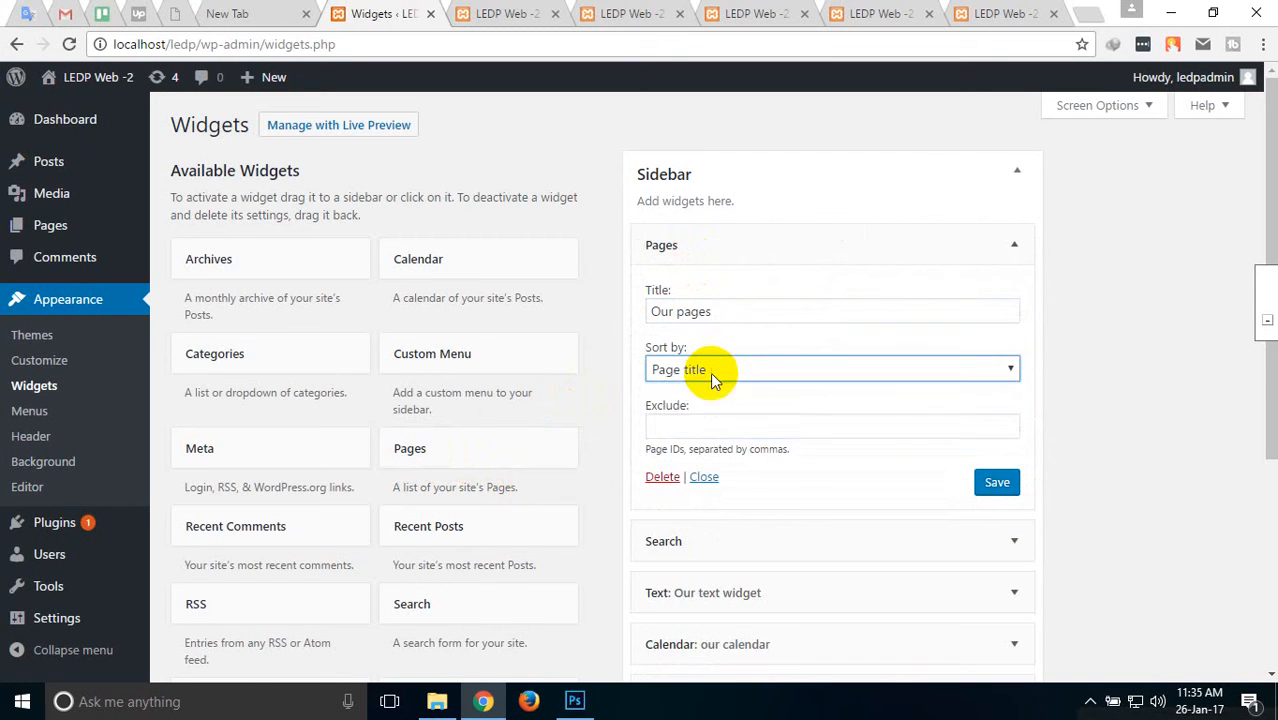
Check the page links in the front page's navigation, then save the Pages widget with the Exclude field empty.
left_click(685, 427)
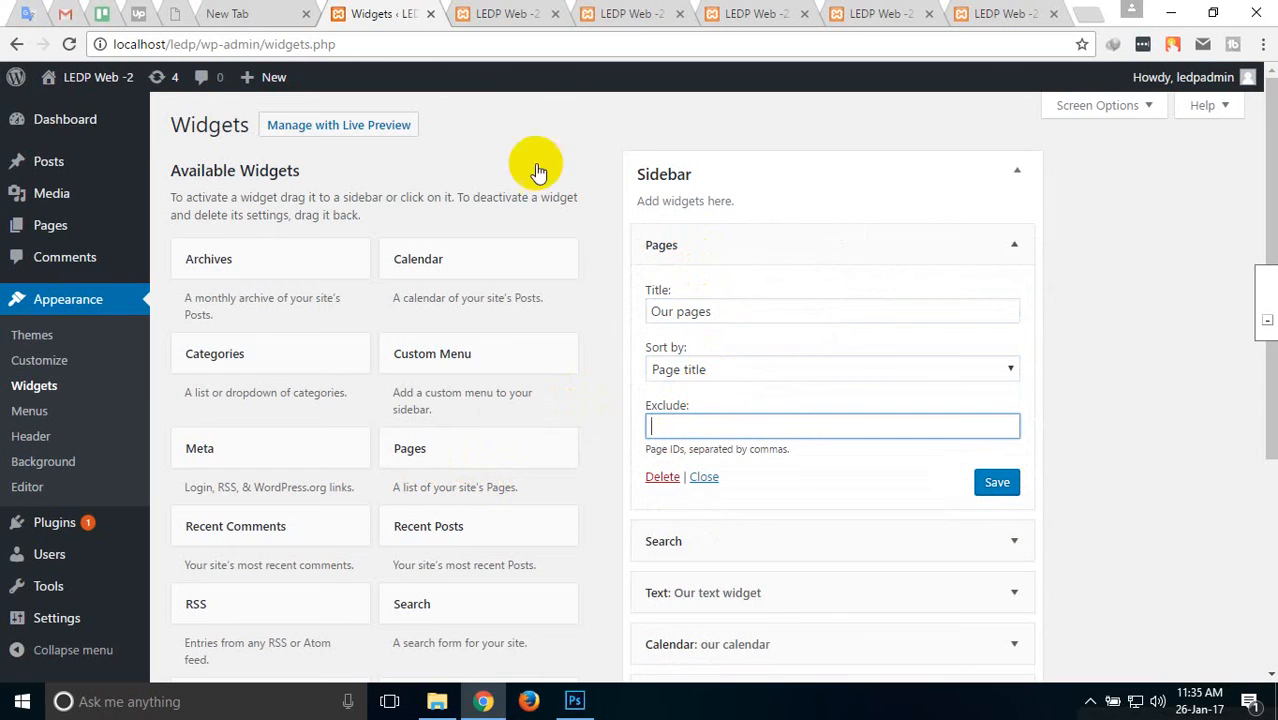
left_click(500, 13)
scroll(571, 236, "up", 10)
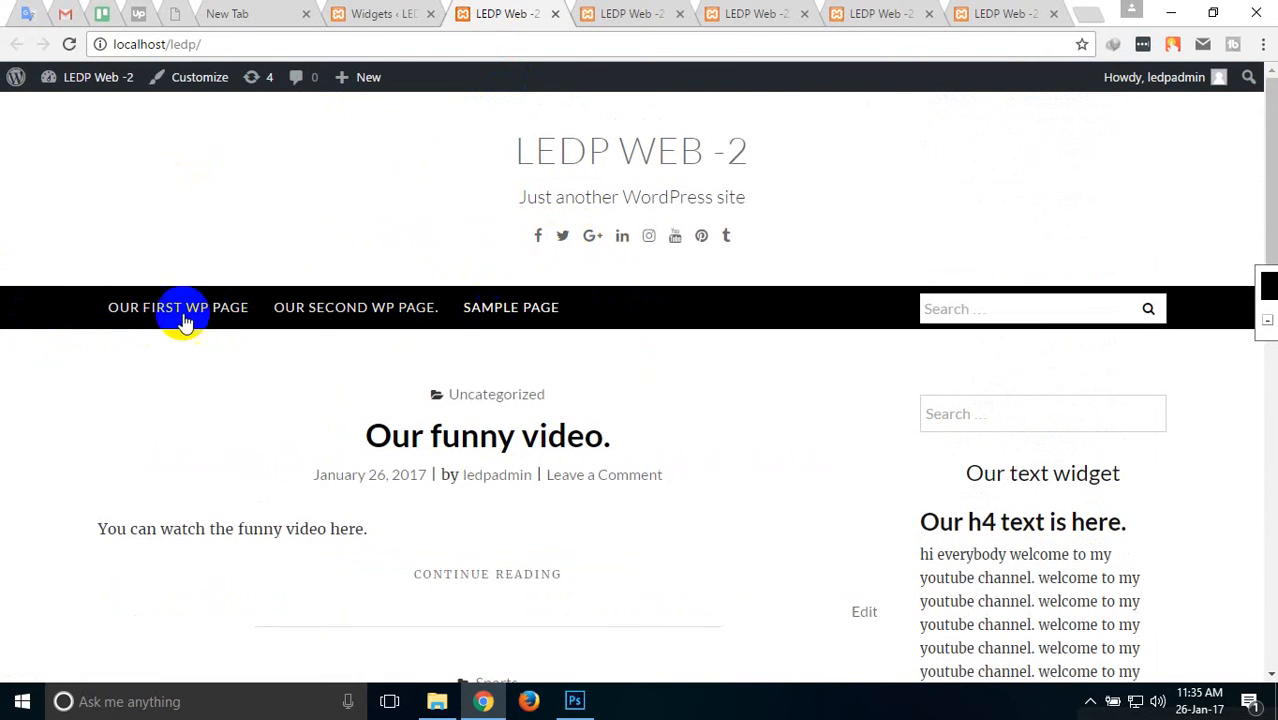
left_click(372, 12)
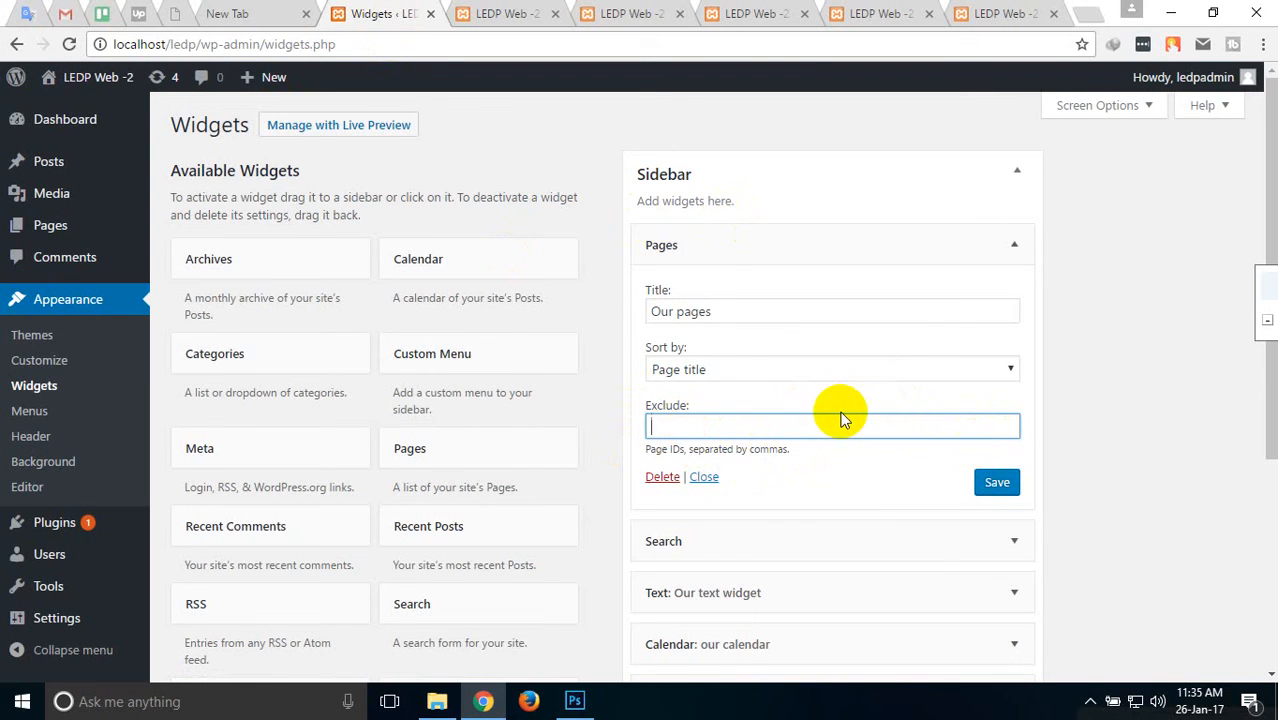
left_click(993, 488)
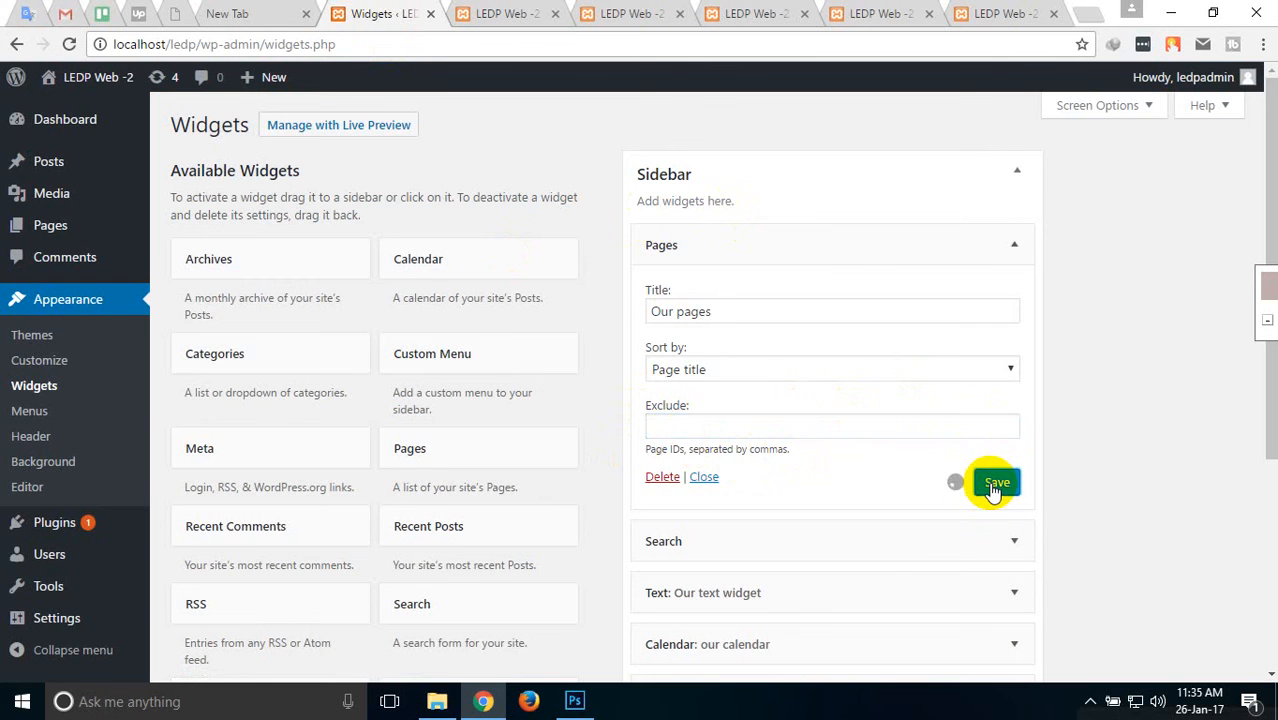
Reload the front page and examine the "Our pages" list in its sidebar.
left_click(495, 13)
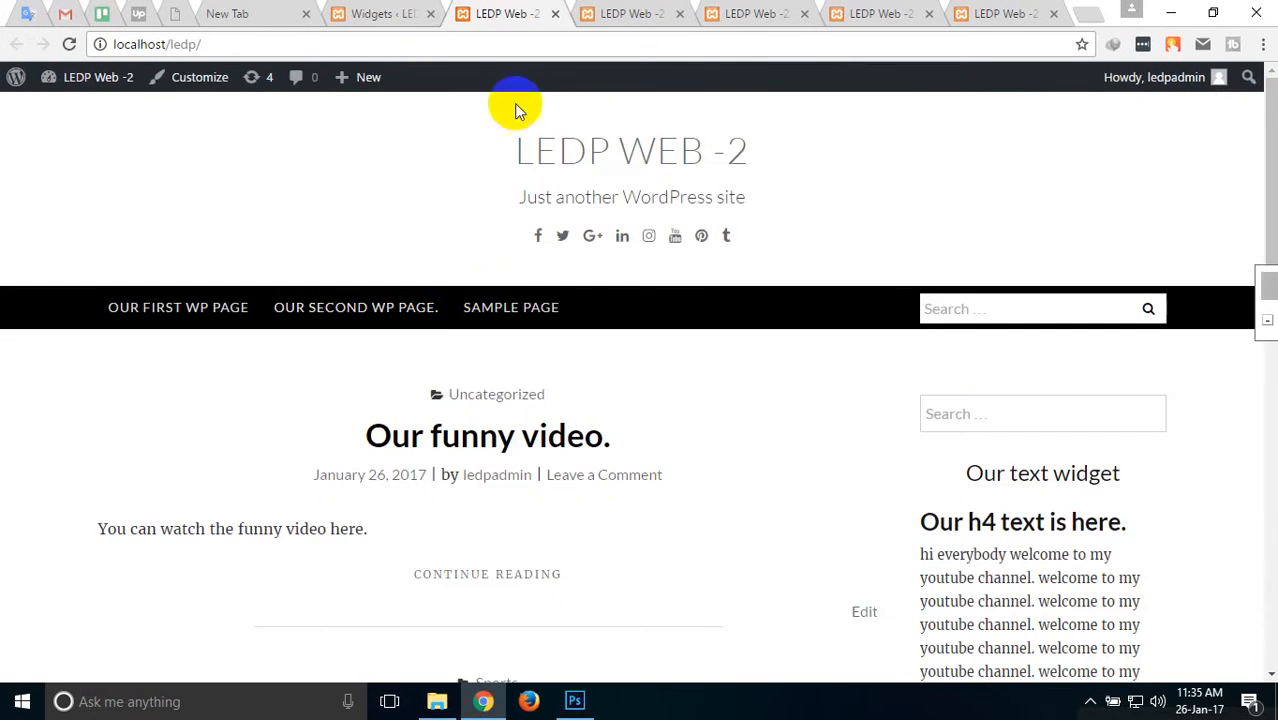
scroll(734, 350, "down", 1)
right_click(752, 308)
left_click(790, 358)
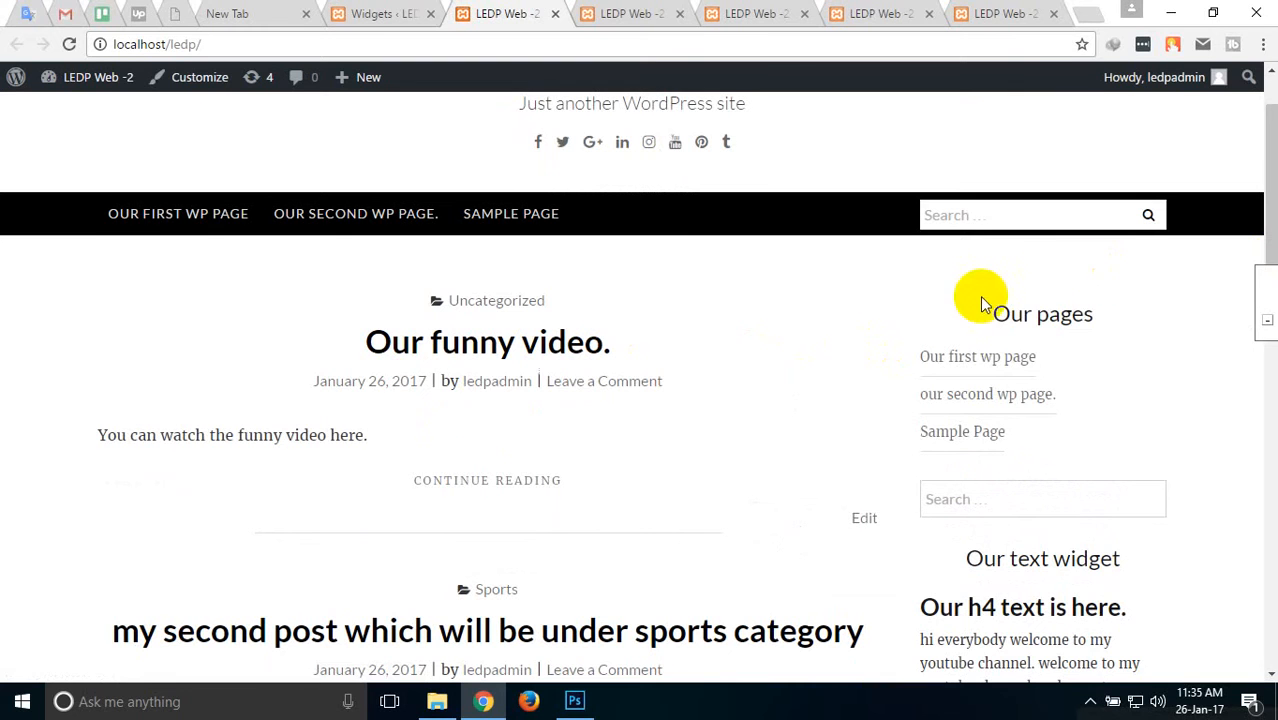
left_click_drag(990, 310, 1093, 317)
left_click(1133, 330)
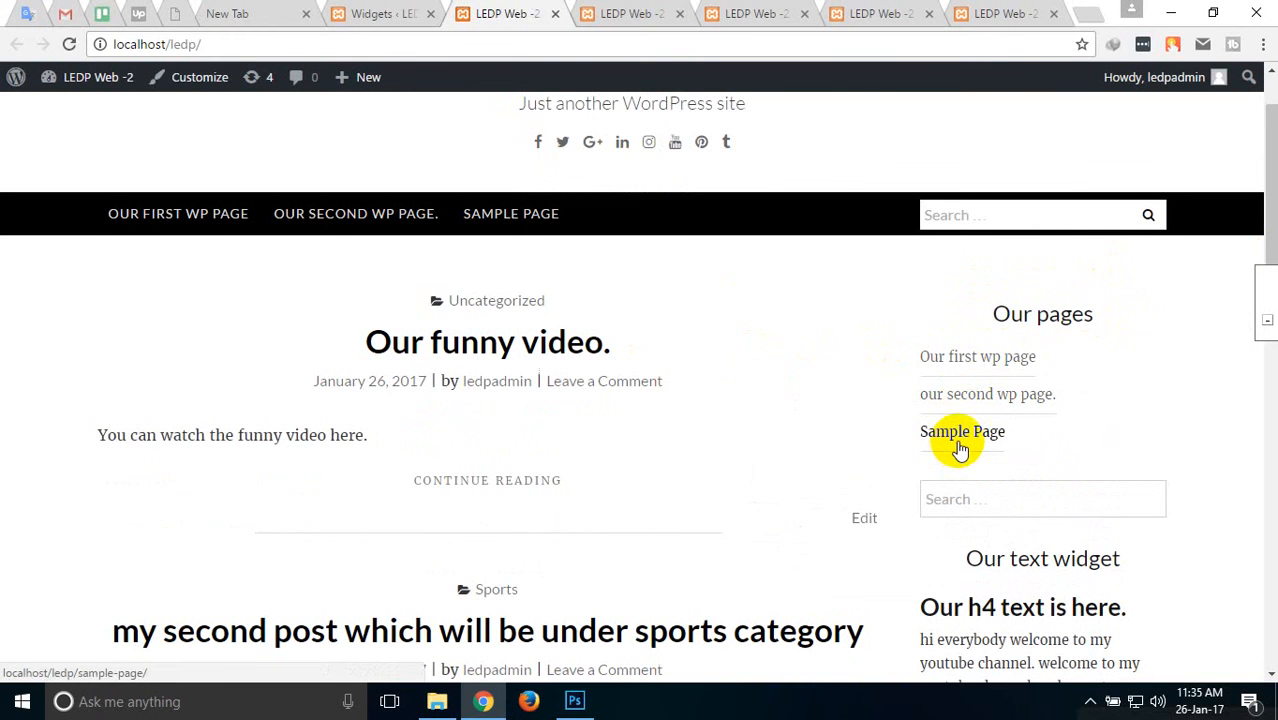
scroll(822, 382, "up", 1)
scroll(790, 394, "down", 5)
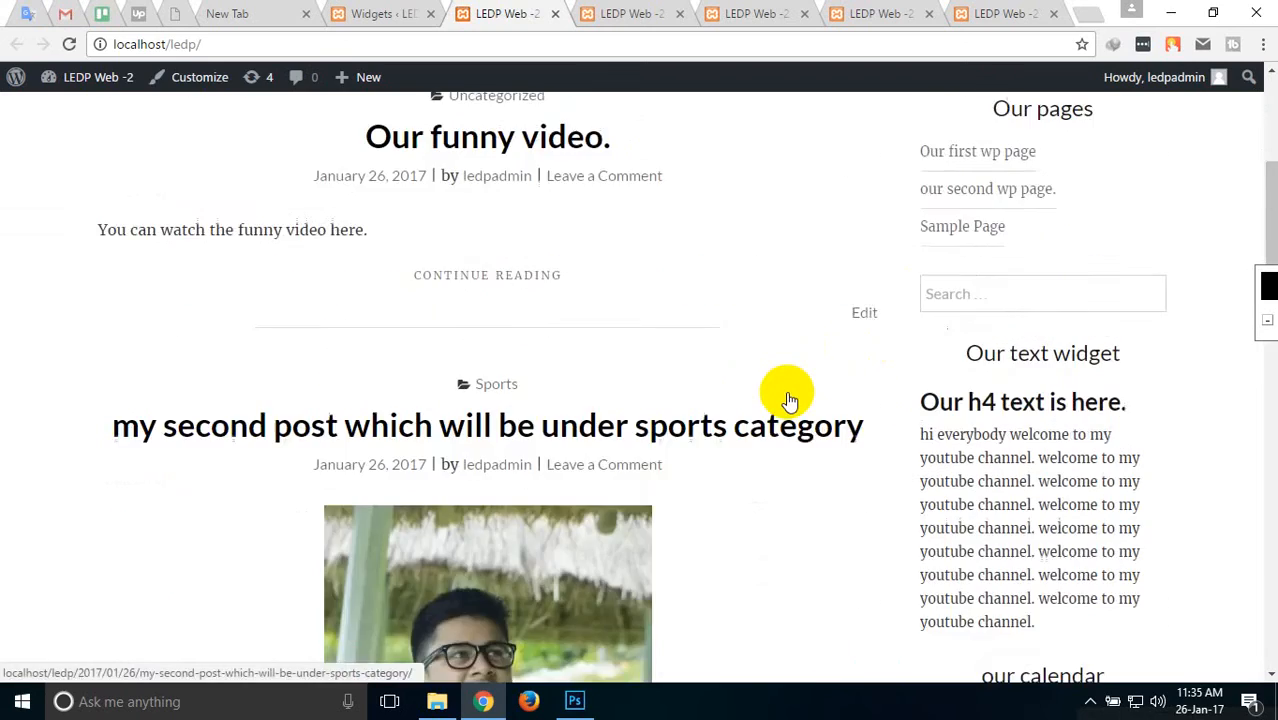
scroll(790, 400, "up", 4)
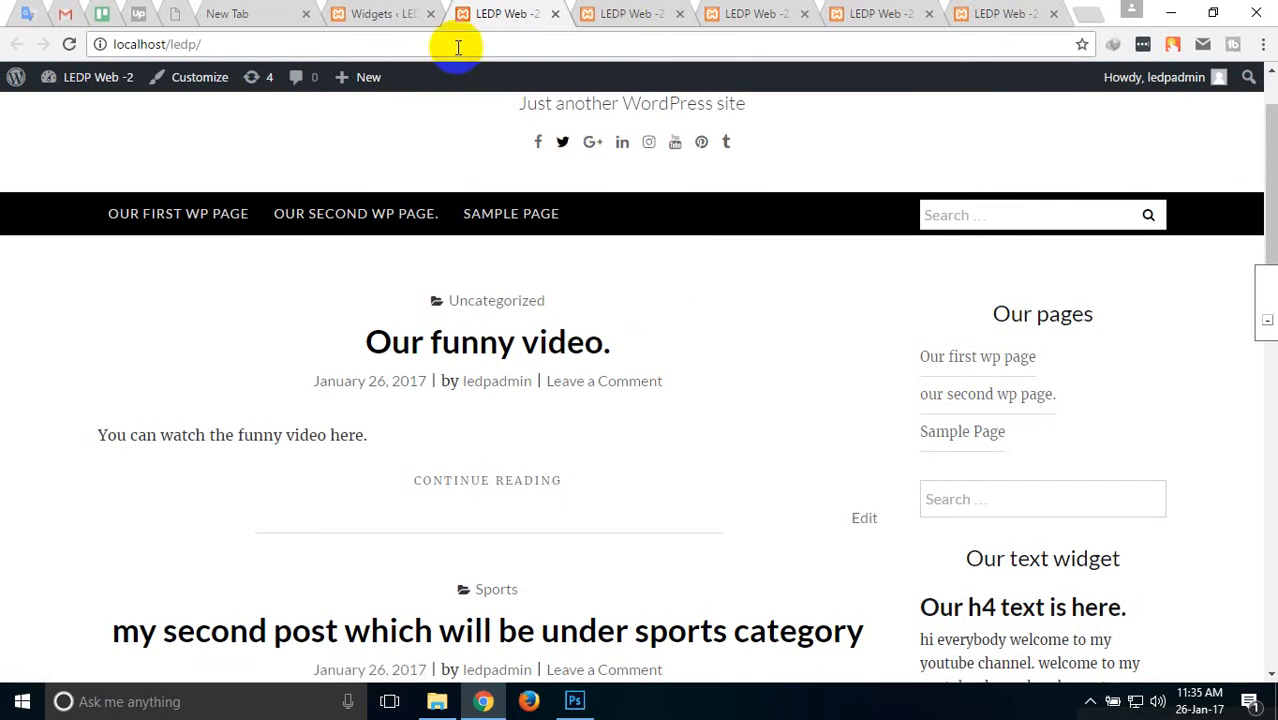
Return to the Widgets page and examine the Pages widget's Exclude field and its hint about page IDs.
left_click(381, 12)
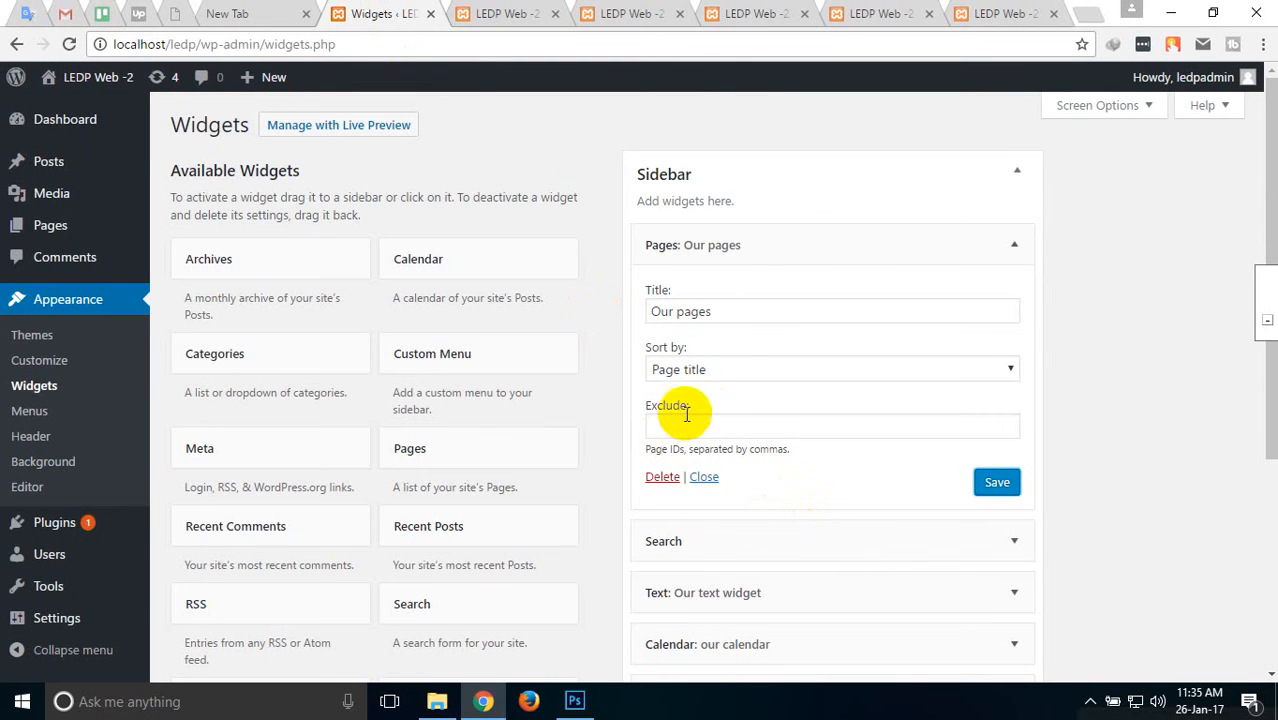
left_click(655, 430)
double_click(677, 449)
left_click(679, 432)
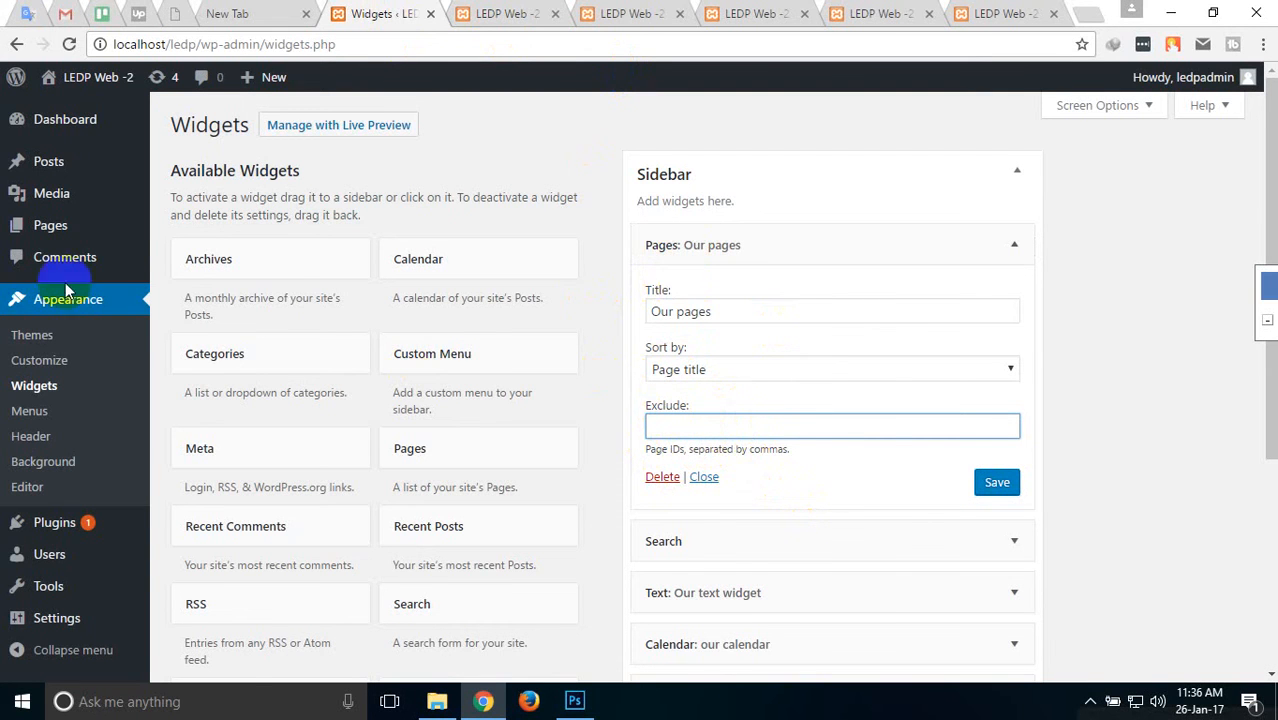
Open Sample Page for editing from the list of all pages and copy its ID, 2, from the page address.
left_click(50, 230)
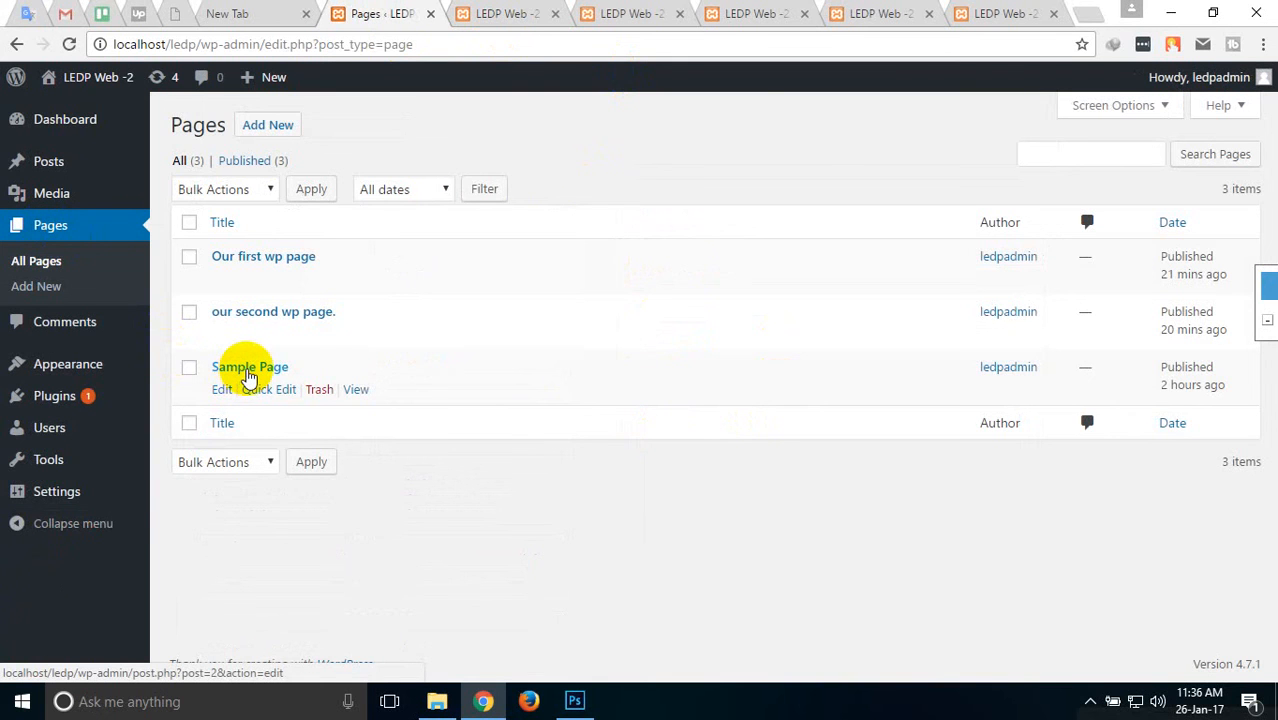
left_click(247, 372)
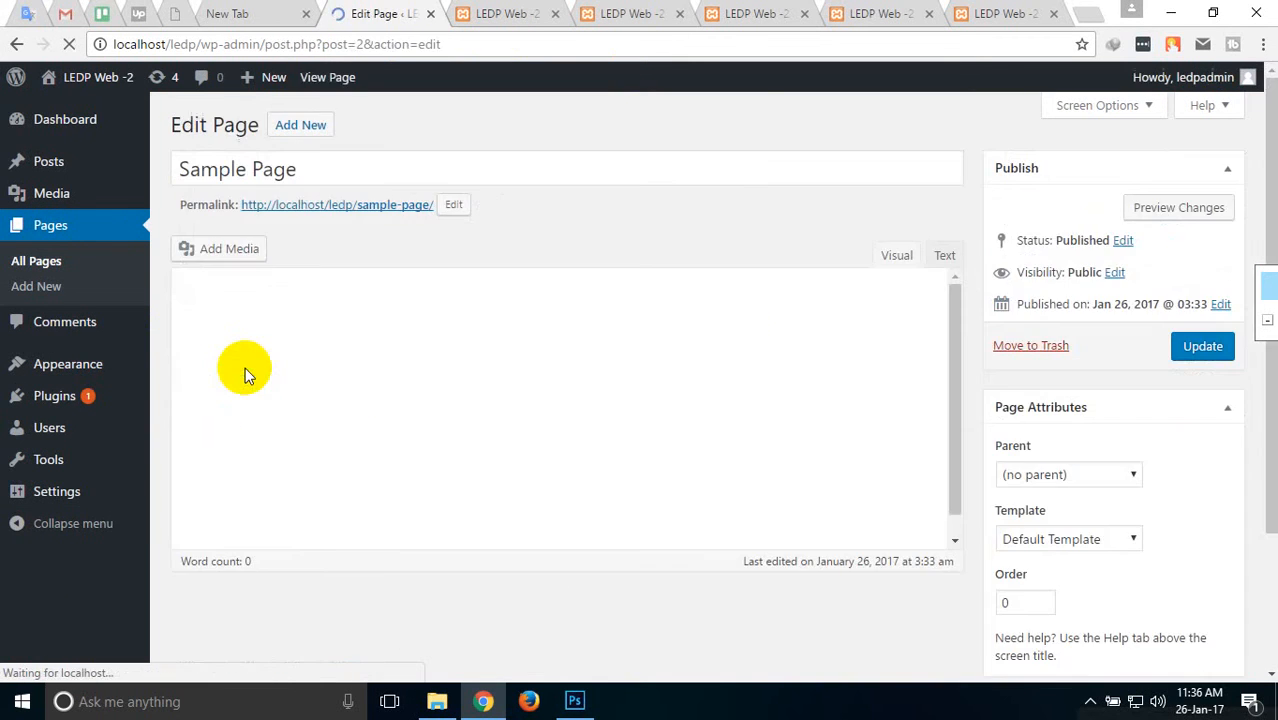
double_click(359, 44)
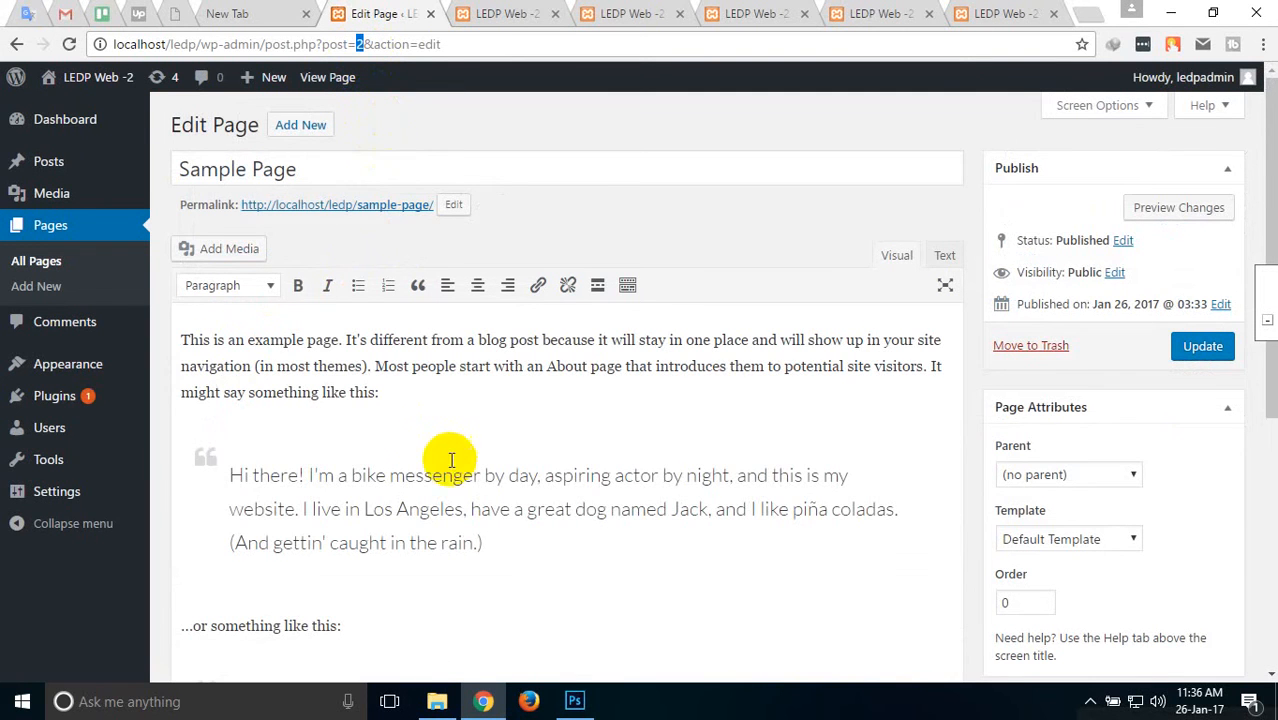
scroll(480, 470, "down", 2)
scroll(490, 455, "up", 2)
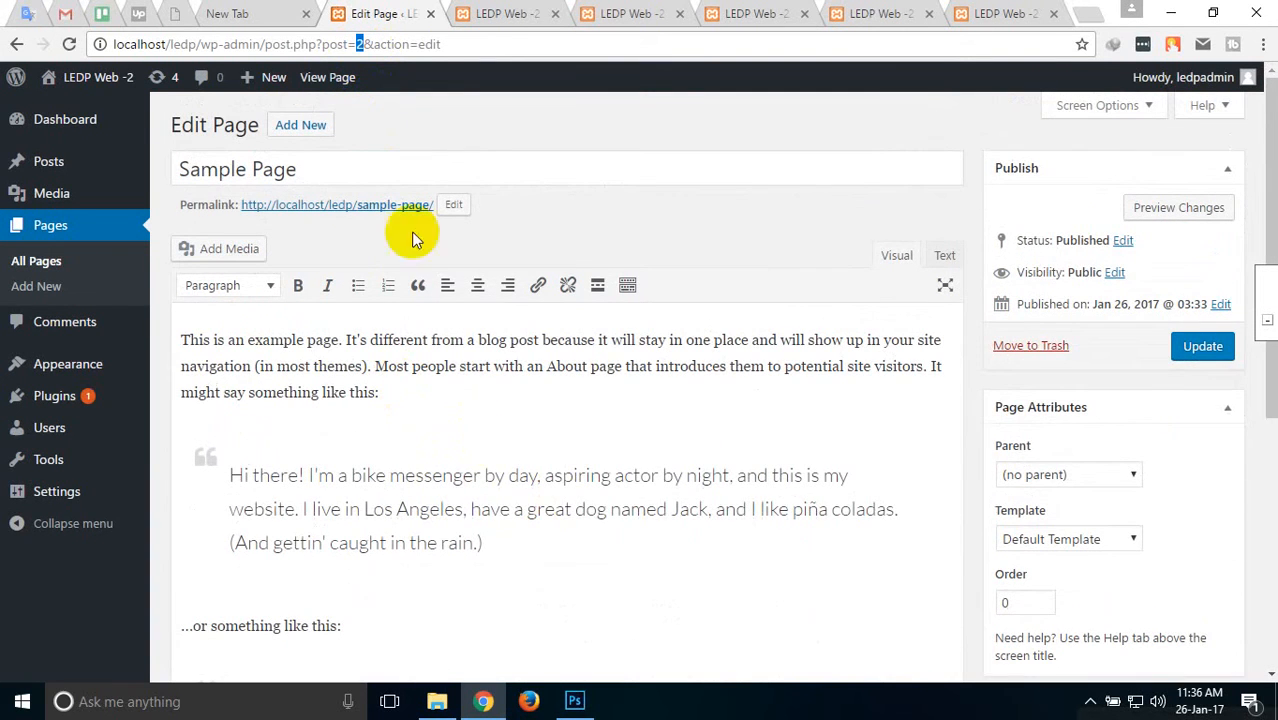
right_click(359, 44)
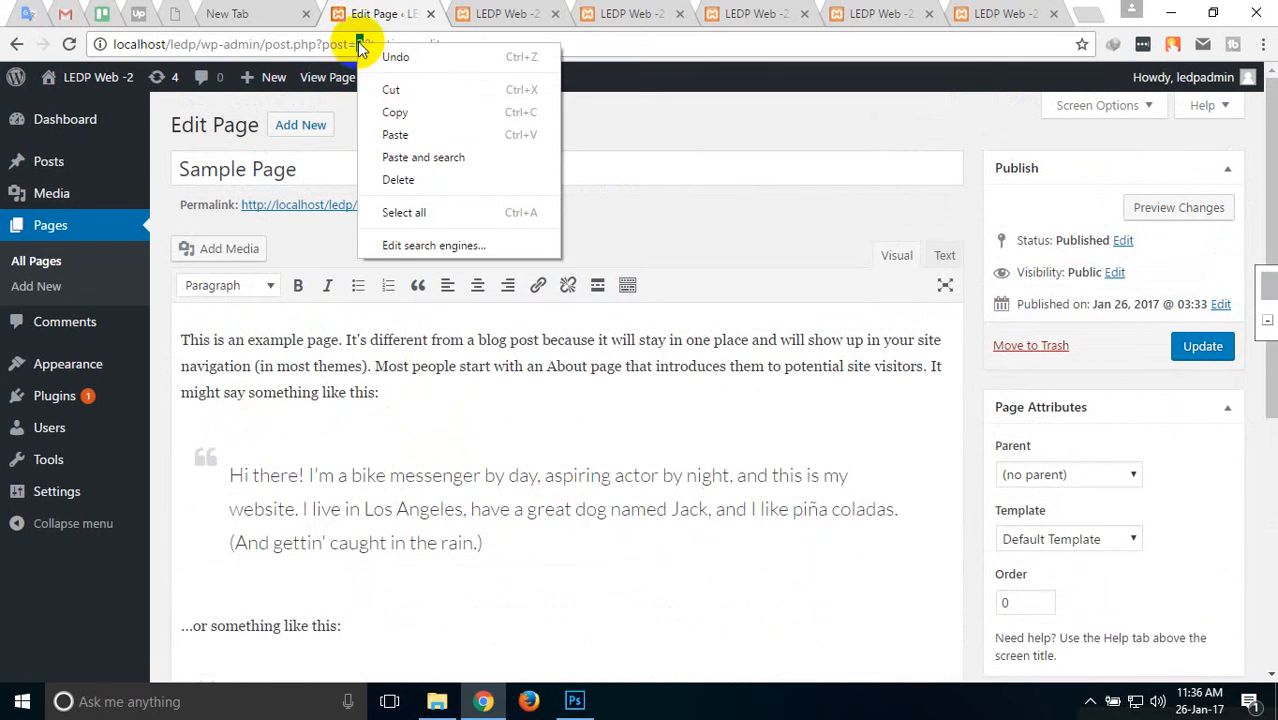
left_click(403, 112)
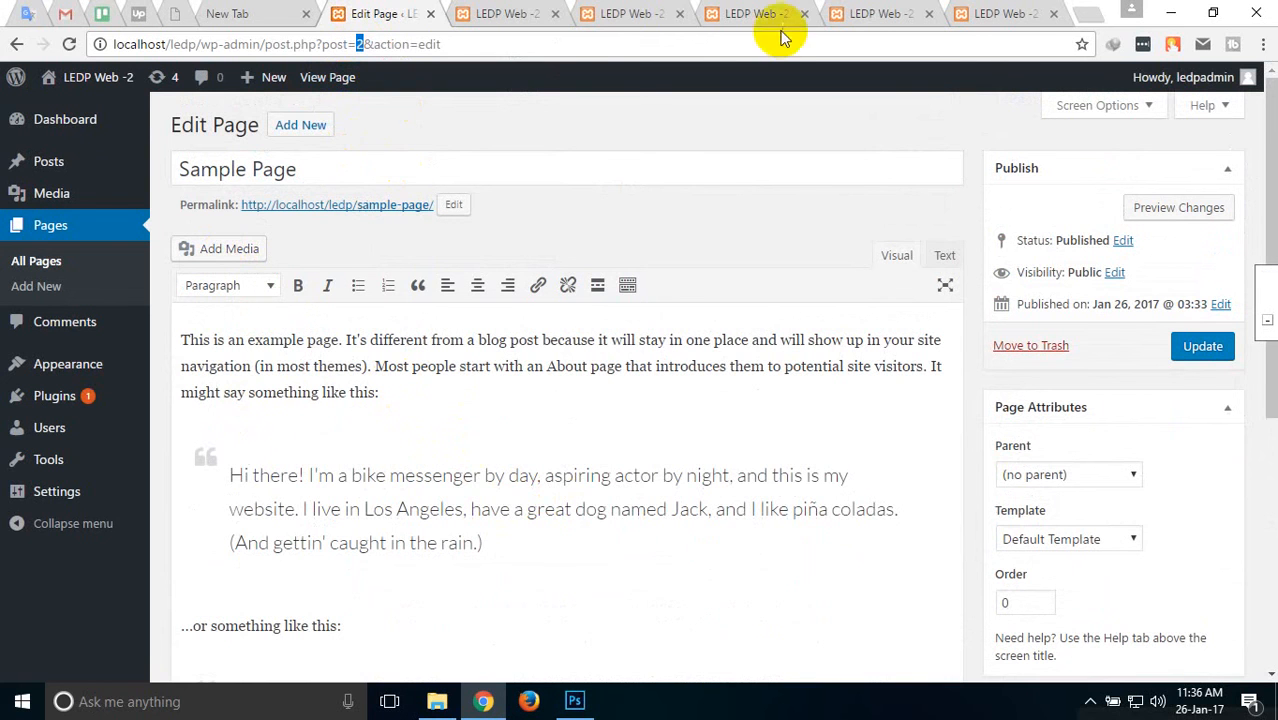
Reopen the Pages widget on the Widgets page, paste 2 as the page ID to exclude, and save the widget.
left_click(500, 14)
left_click(405, 10)
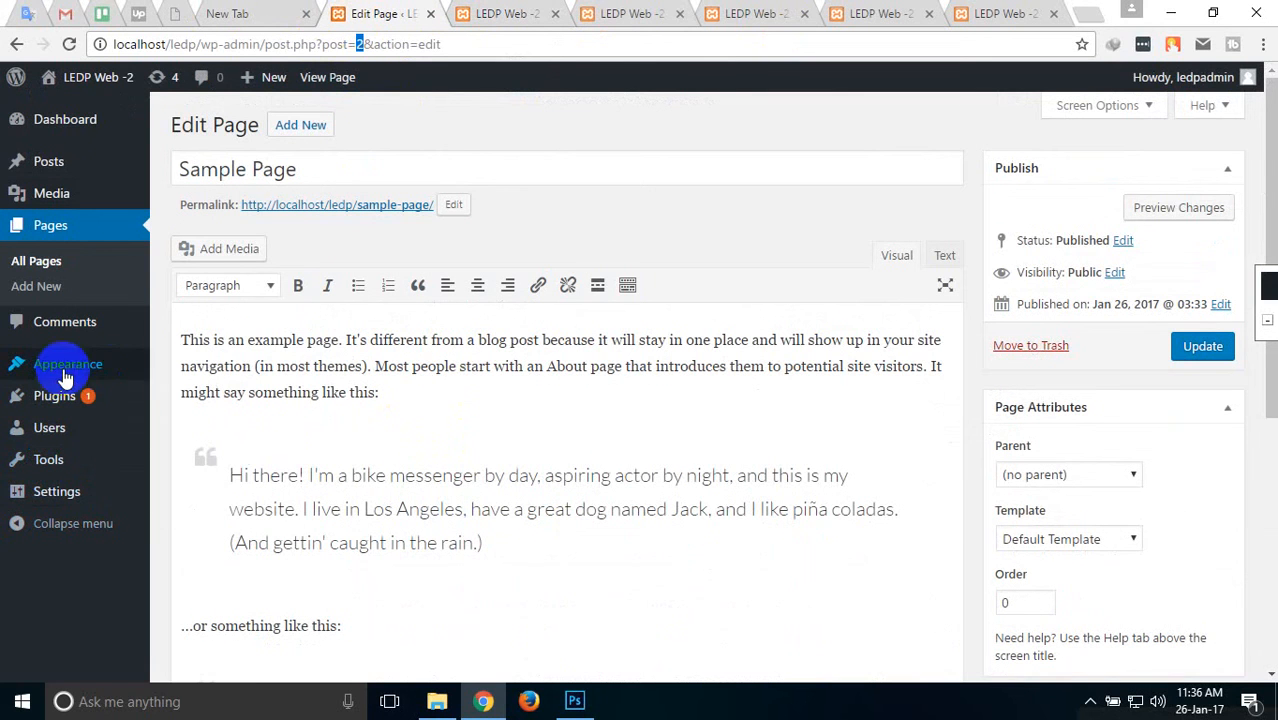
mouse_move(62, 364)
left_click(172, 426)
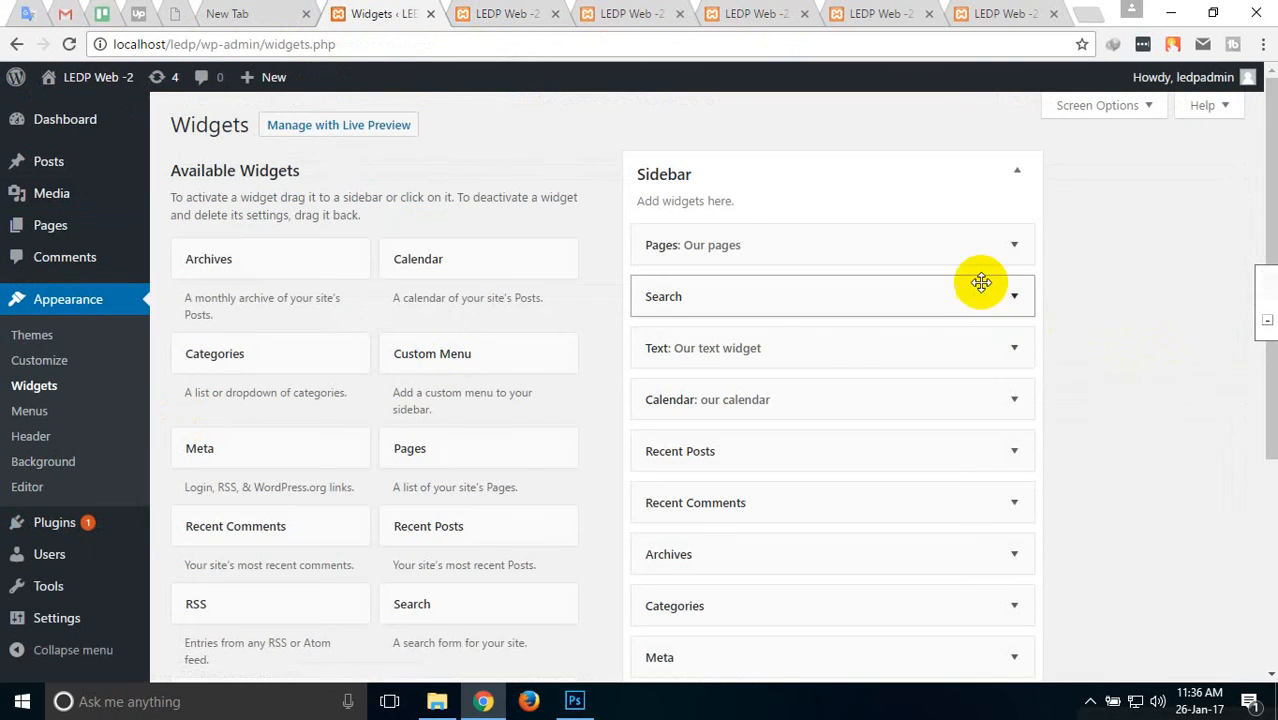
left_click(1011, 249)
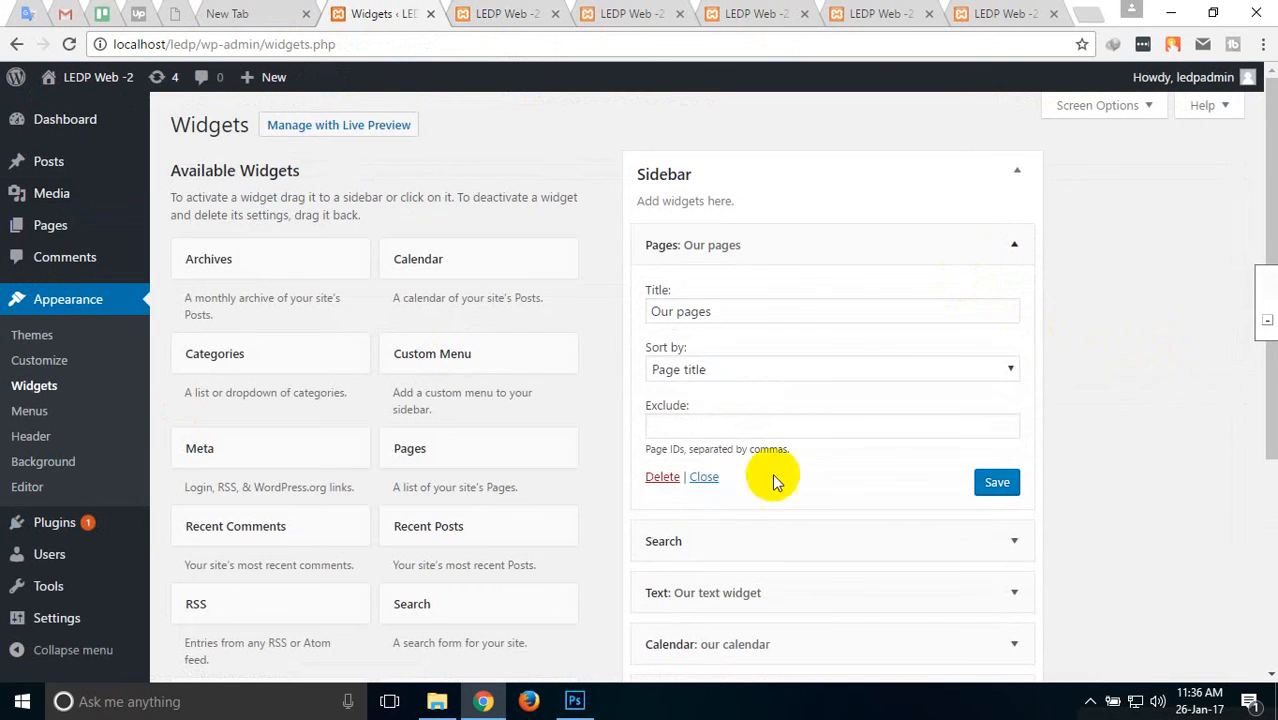
right_click(689, 427)
left_click(827, 237)
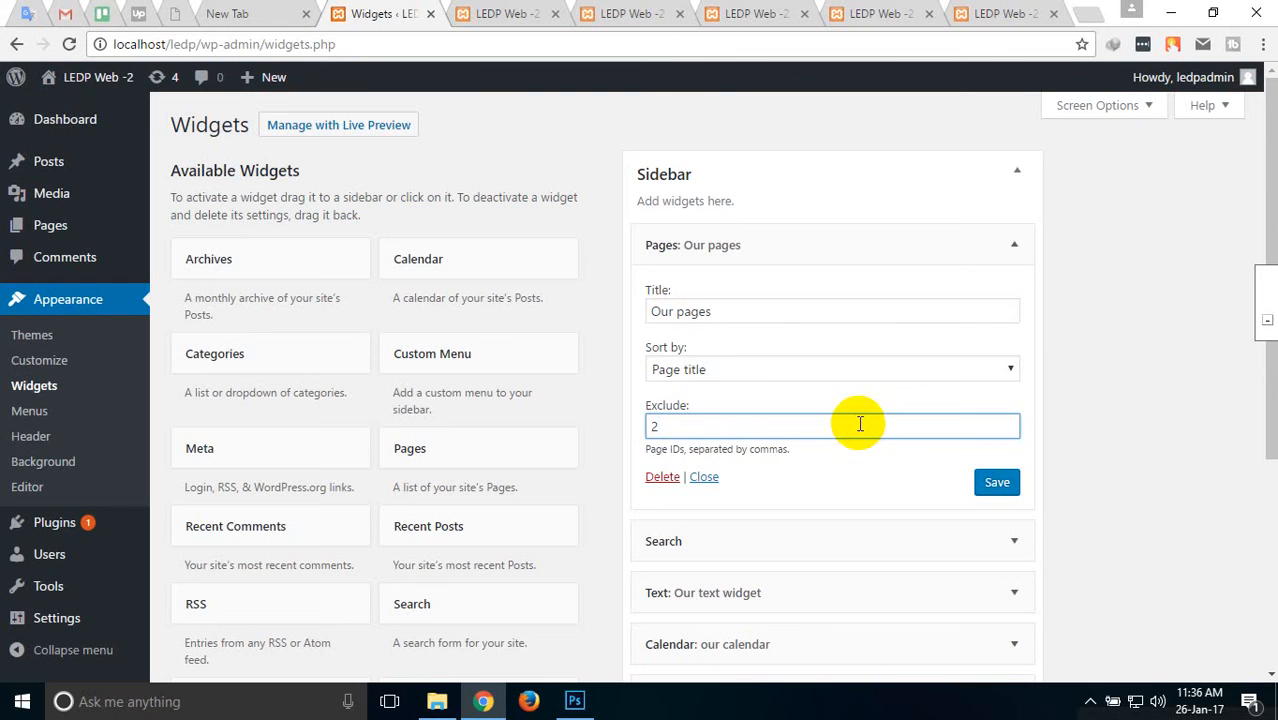
left_click(995, 485)
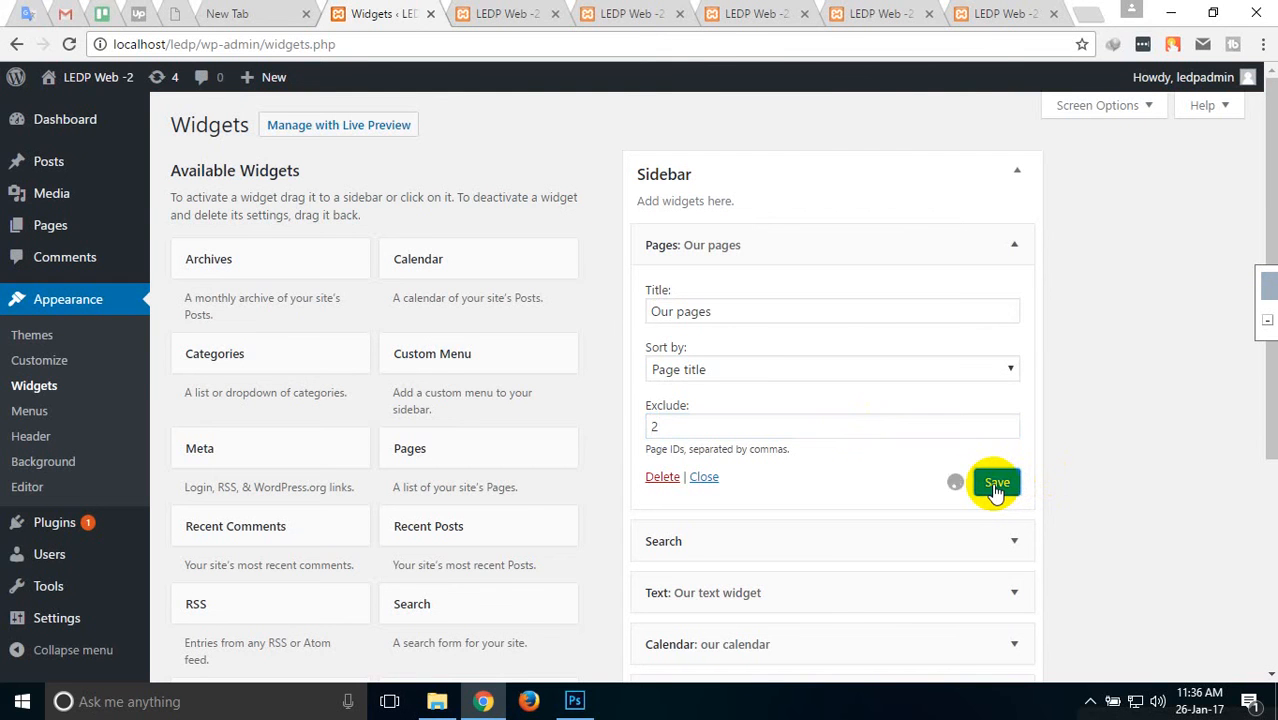
Reload the front page and check which pages the "Our pages" list in the sidebar shows.
left_click(525, 12)
right_click(193, 124)
left_click(286, 187)
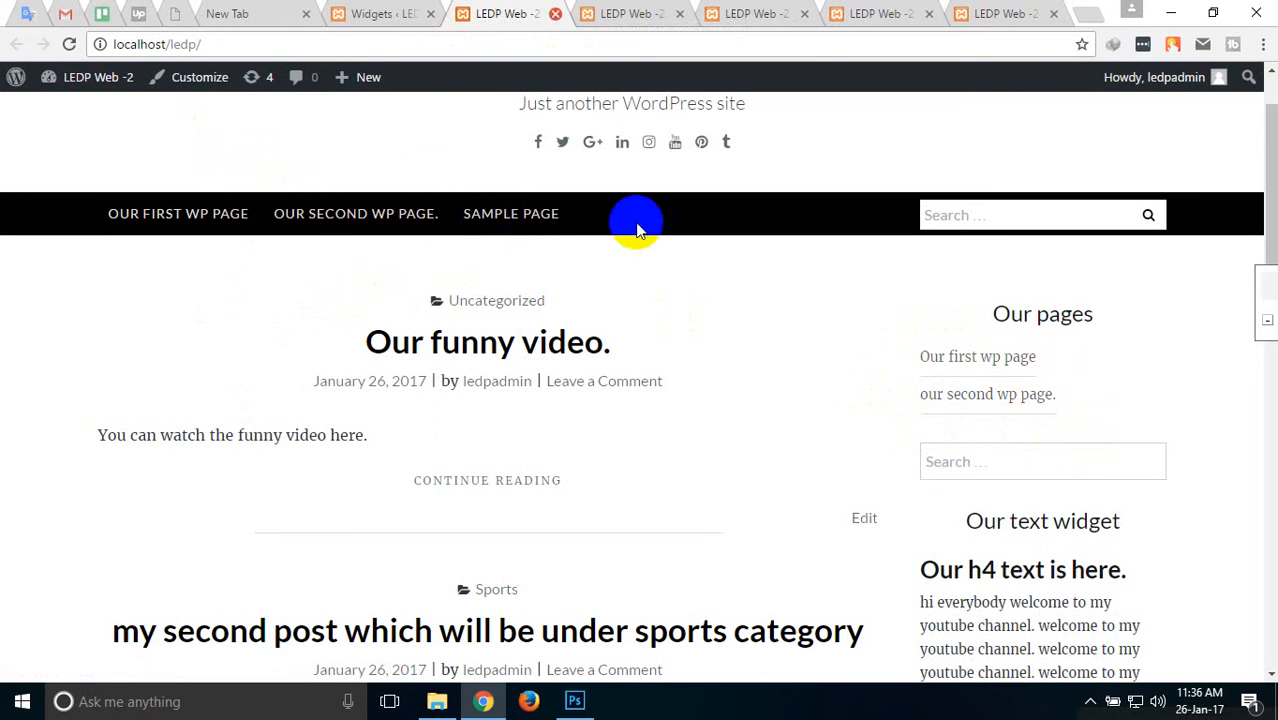
Return to the Widgets page and review the available widgets, the Sidebar's widgets and the Inactive Widgets area.
left_click(383, 10)
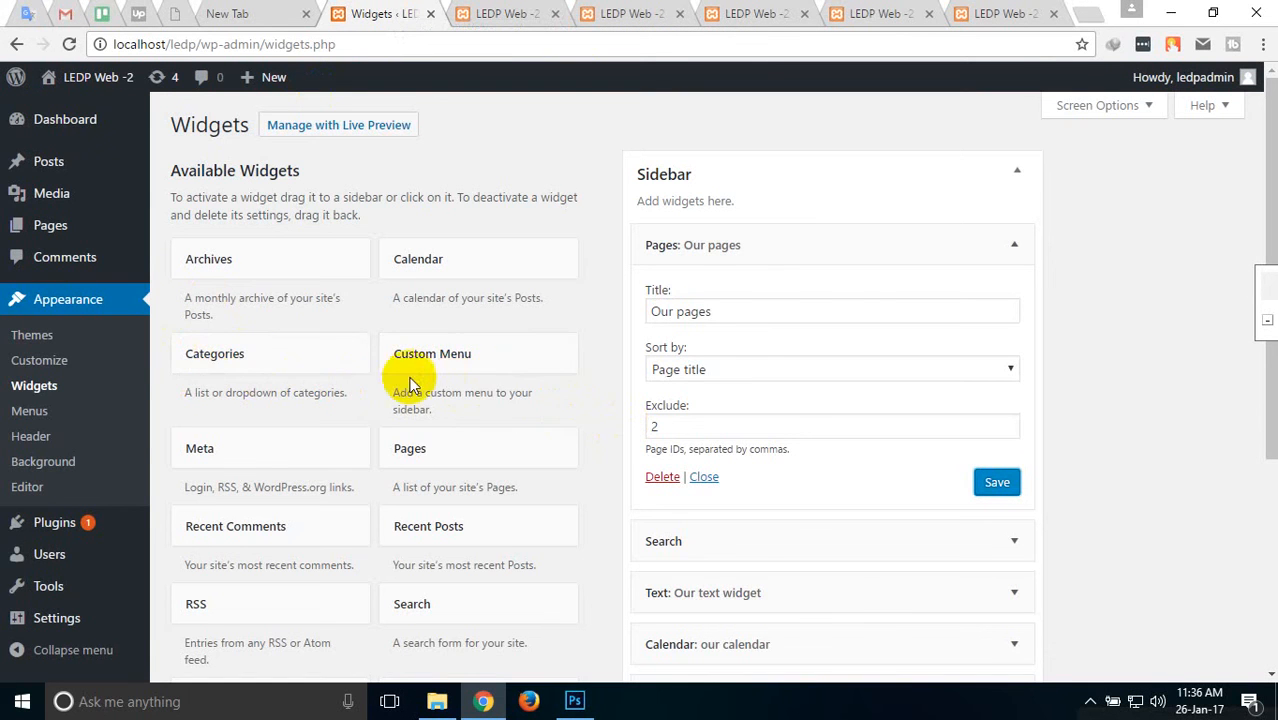
scroll(428, 391, "down", 2)
scroll(406, 388, "up", 2)
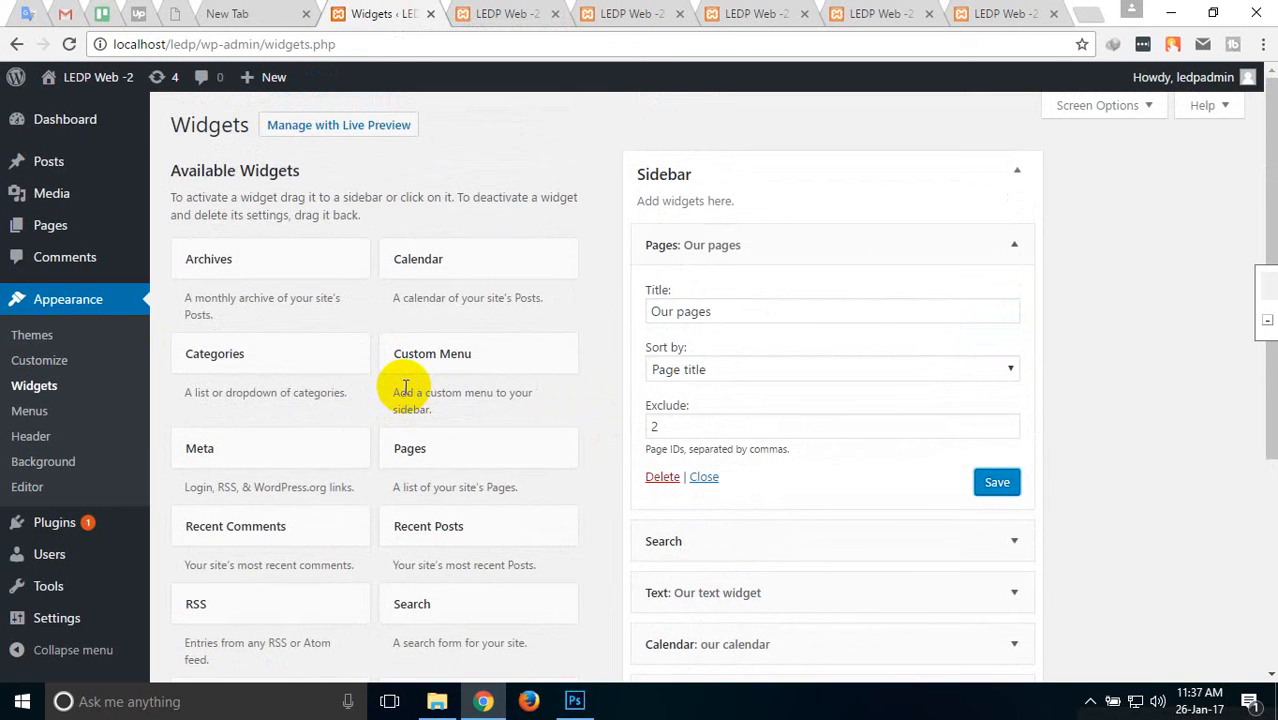
scroll(407, 389, "down", 2)
scroll(413, 389, "down", 2)
scroll(413, 383, "up", 3)
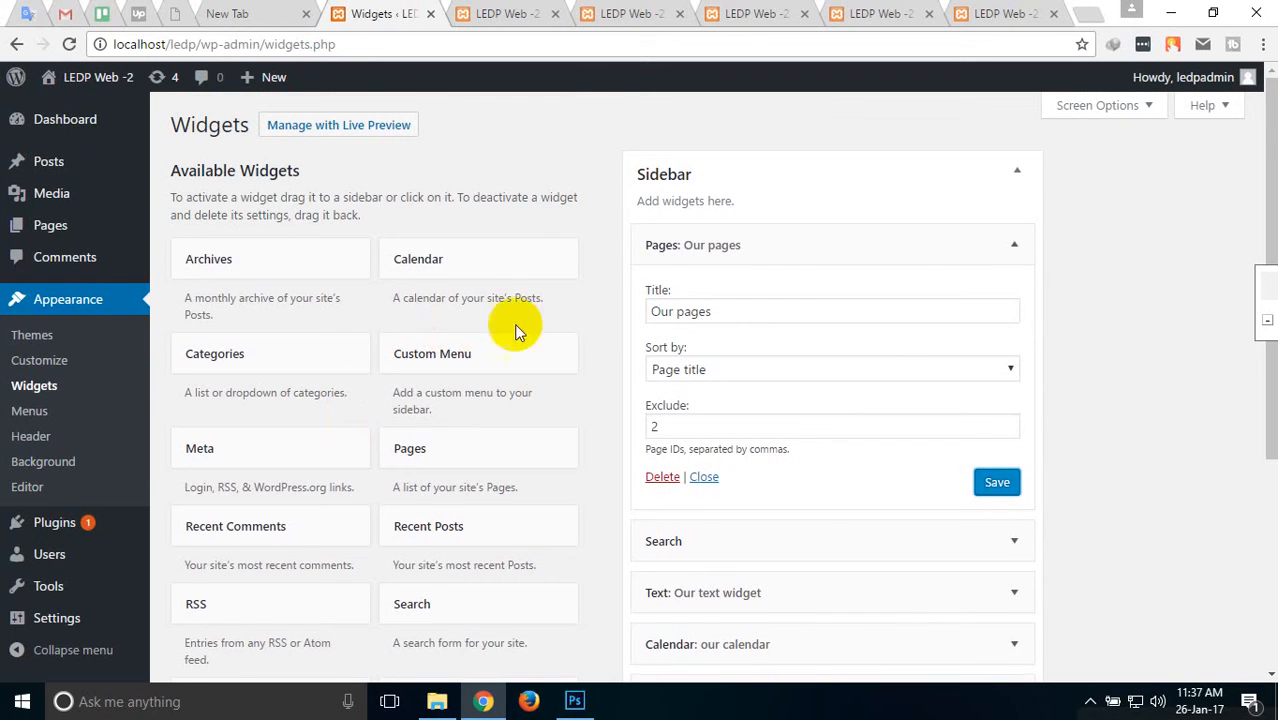
scroll(540, 350, "down", 3)
scroll(562, 376, "up", 3)
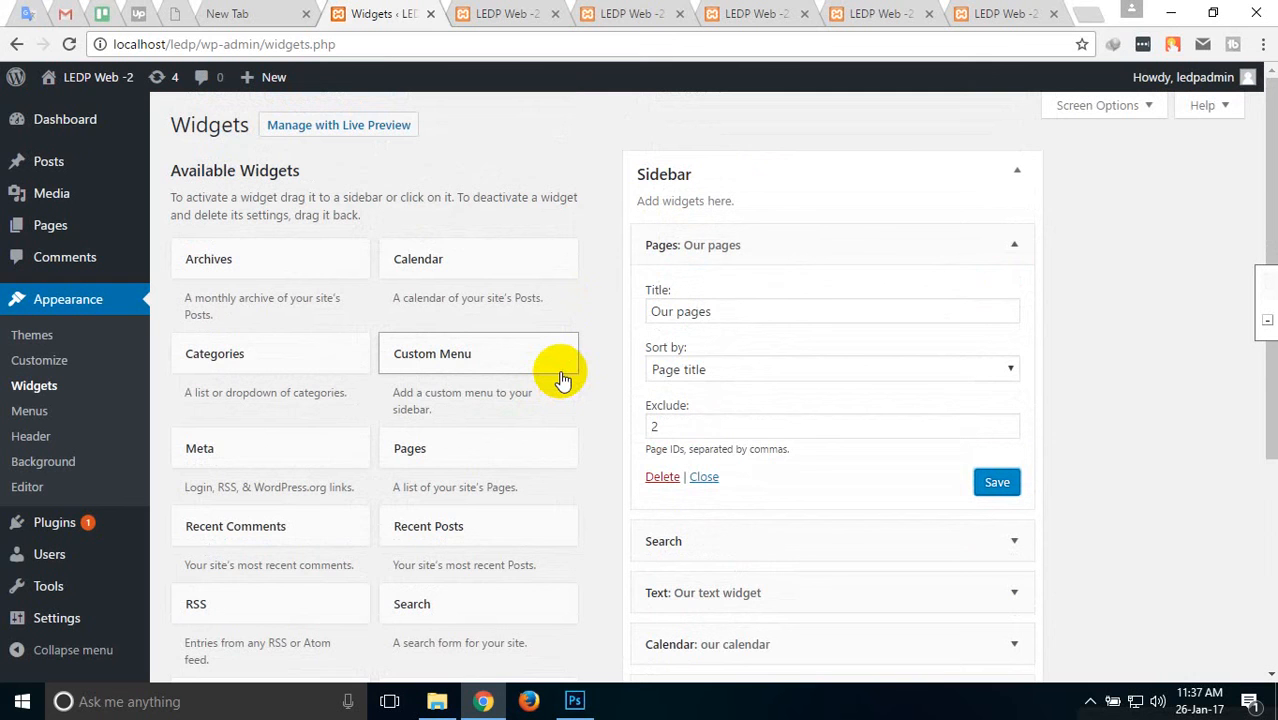
scroll(551, 388, "down", 3)
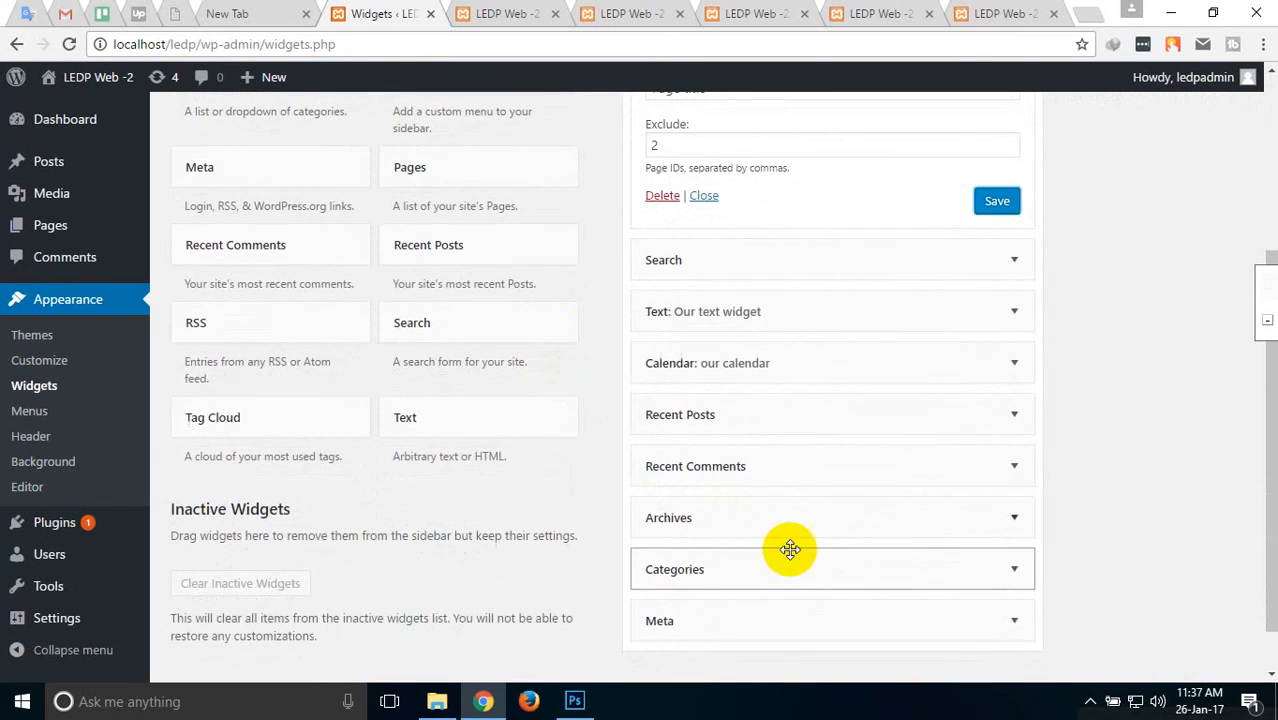
scroll(343, 412, "up", 4)
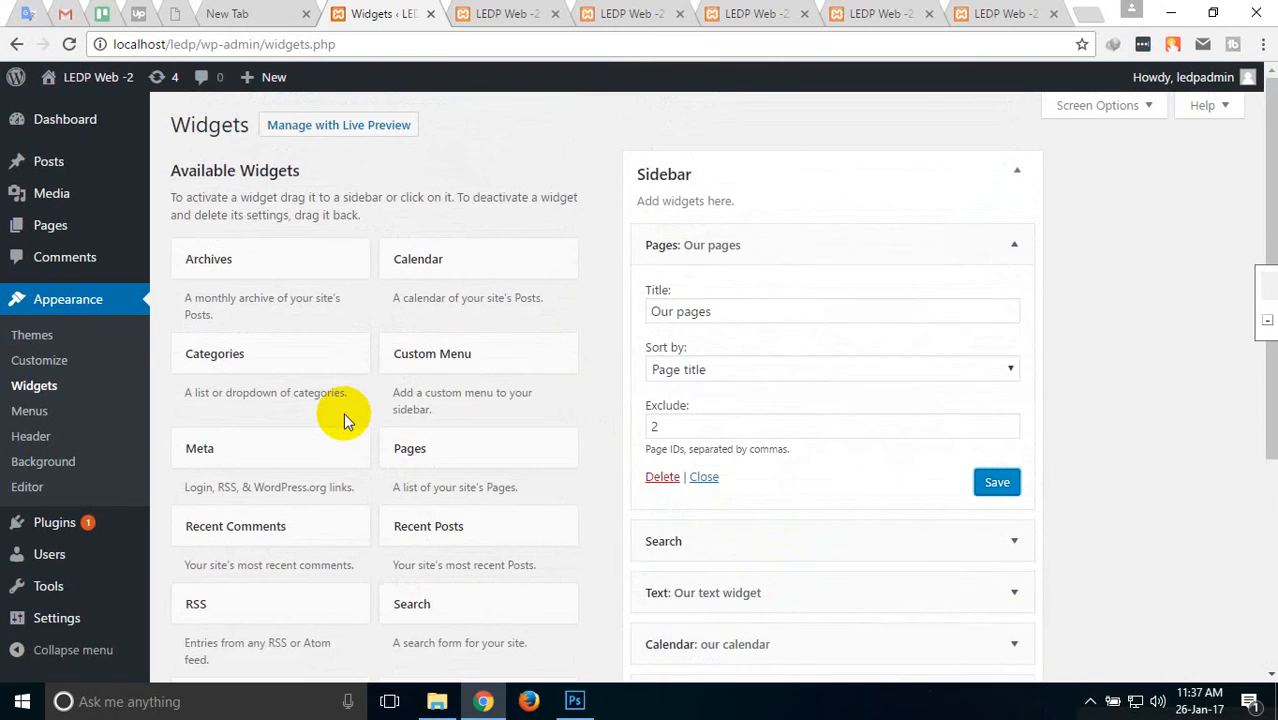
scroll(623, 590, "down", 4)
left_click(1090, 701)
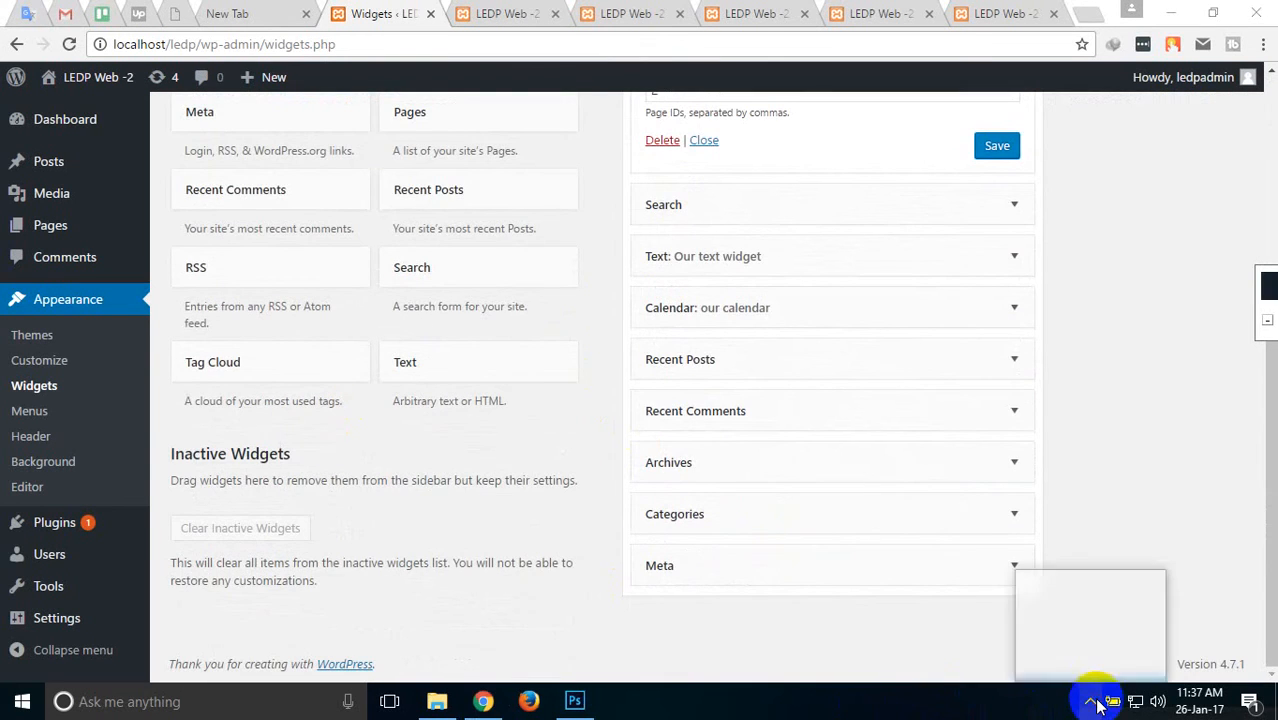